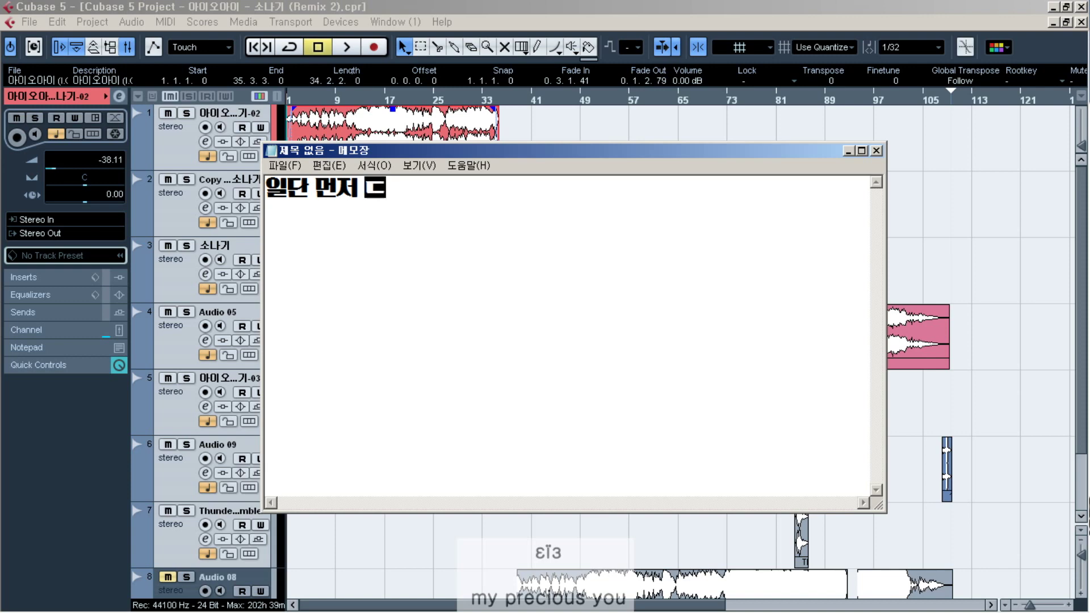
- Clear the text from the Notepad note, put the note away and switch to the Cubase project
{"action": "key", "text": "BackSpace"}
{"action": "key", "text": "BackSpace"}
{"action": "key", "text": "BackSpace"}
{"action": "key", "text": "BackSpace"}
{"action": "key", "text": "BackSpace"}
{"action": "key", "text": "BackSpace"}
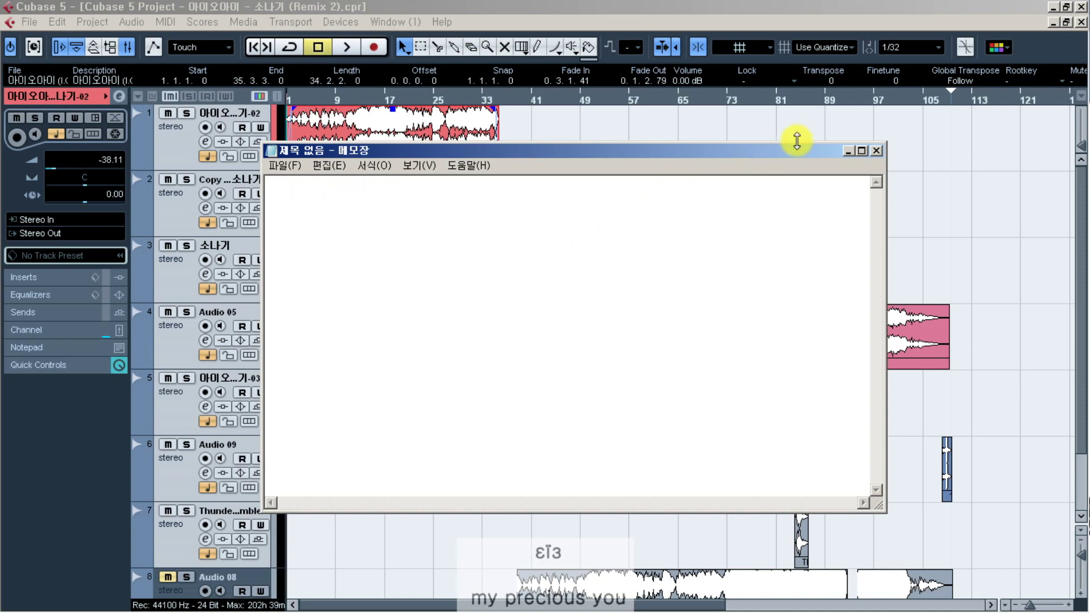
{"action": "left_click", "coordinate": [848, 151]}
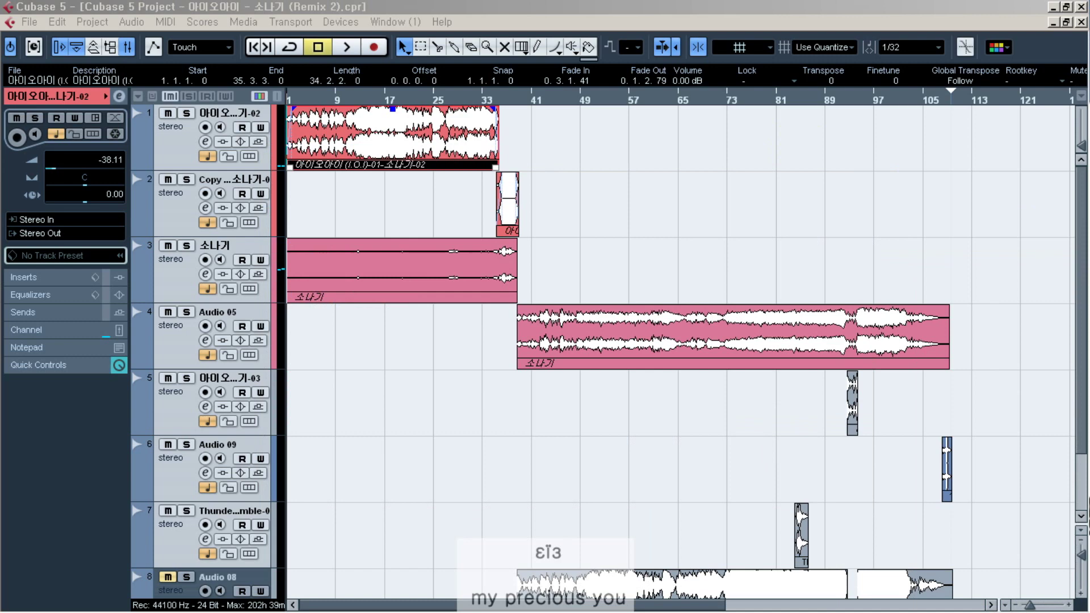
{"action": "left_click", "coordinate": [601, 167]}
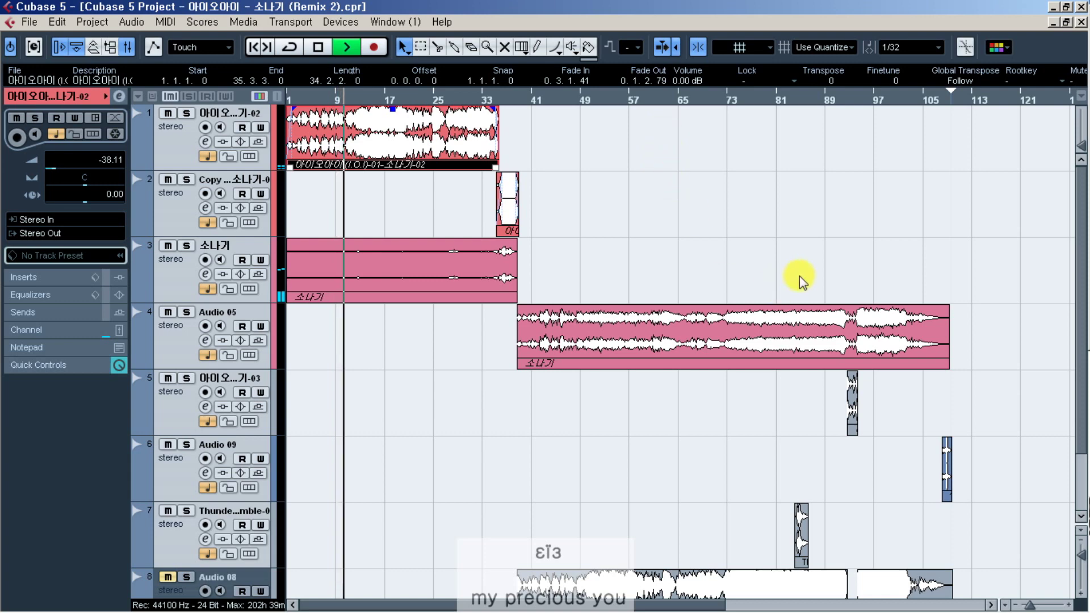
- Rename the Audio 05 track as 소나기
{"action": "left_click", "coordinate": [243, 187]}
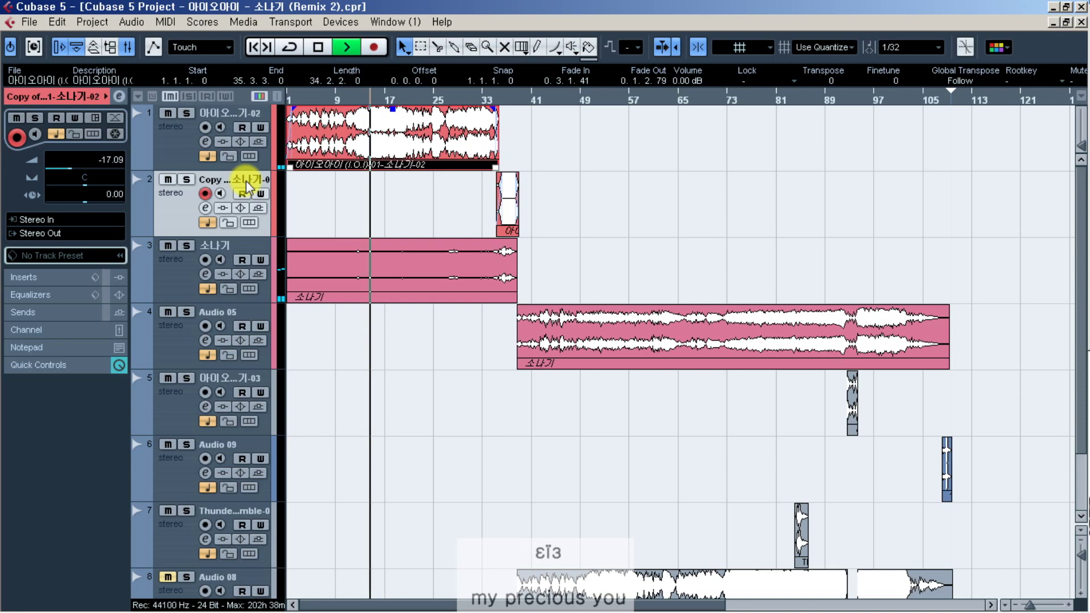
{"action": "double_click", "coordinate": [254, 314]}
{"action": "type", "text": "t"}
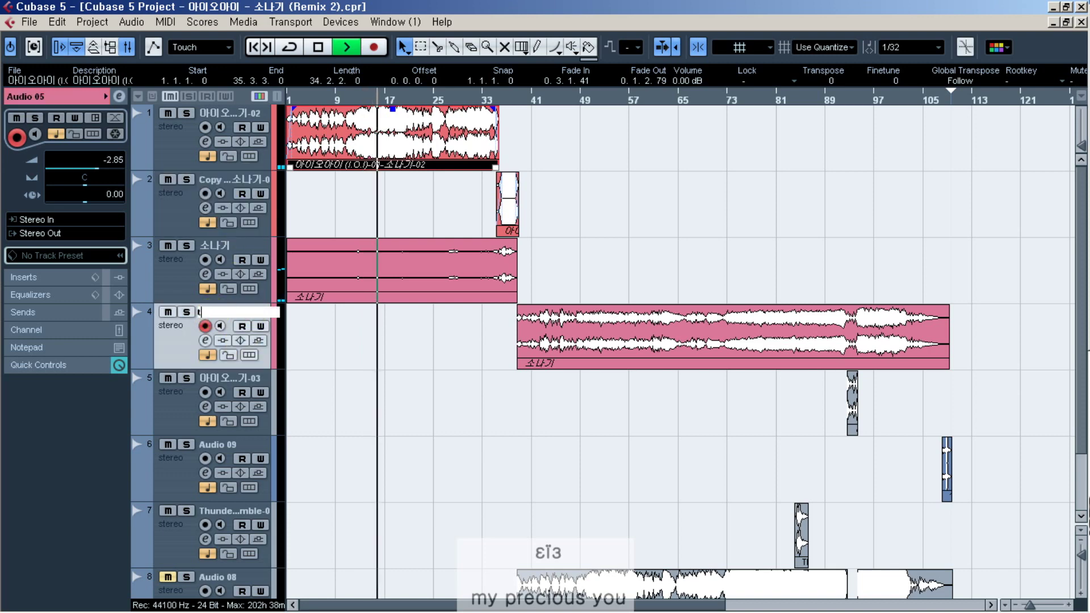
{"action": "key", "text": "BackSpace"}
{"action": "type", "text": "소나기"}
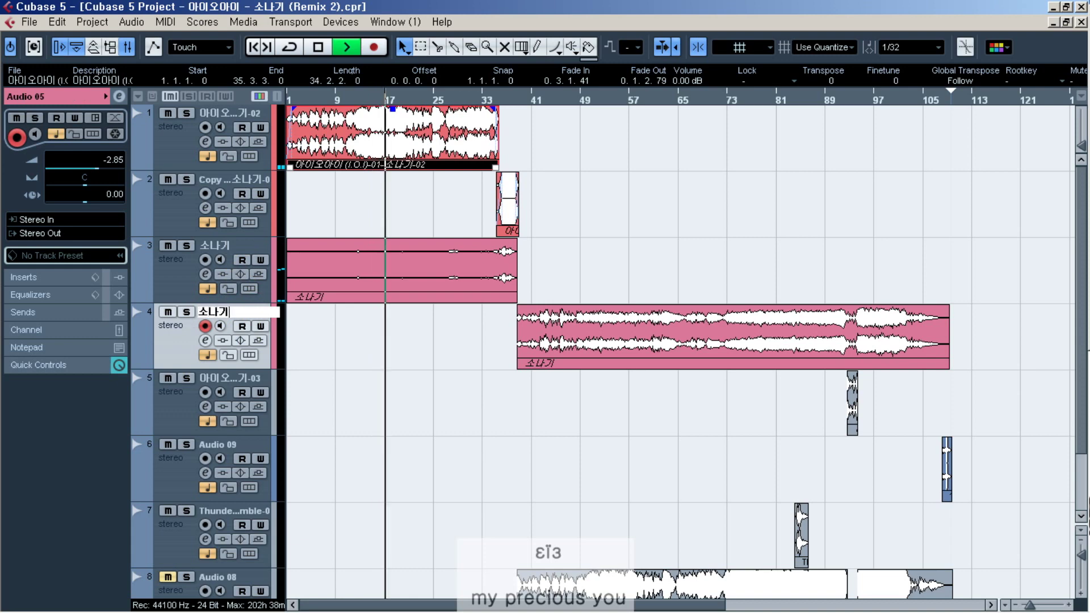
{"action": "key", "text": "Return"}
- Rename track 3, directly above the renamed Audio 05 track, as 대사
{"action": "double_click", "coordinate": [230, 247]}
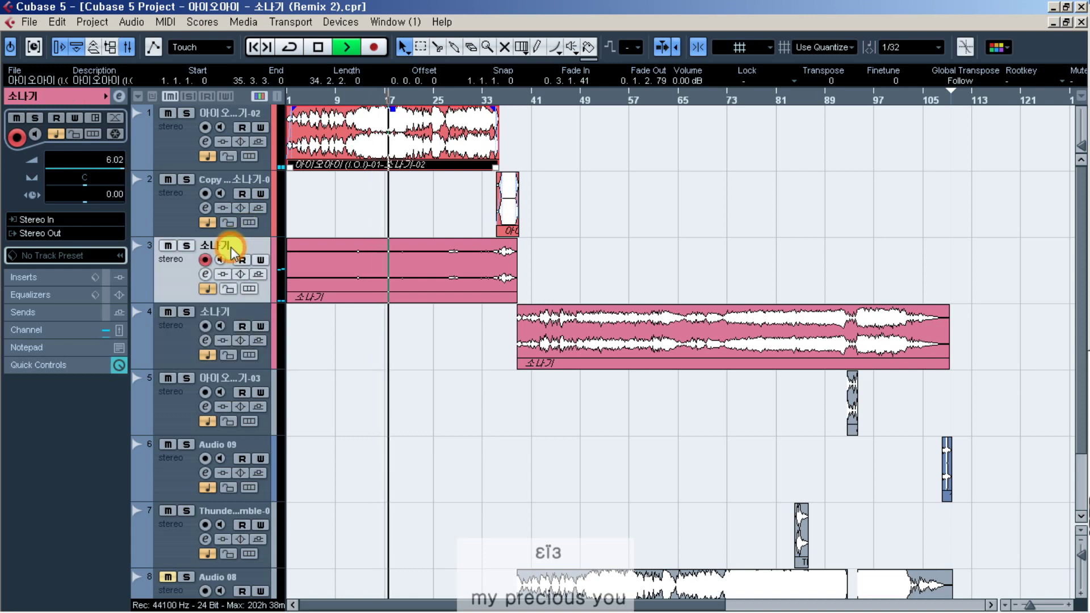
{"action": "left_click_drag", "start_coordinate": [232, 249], "coordinate": [146, 248]}
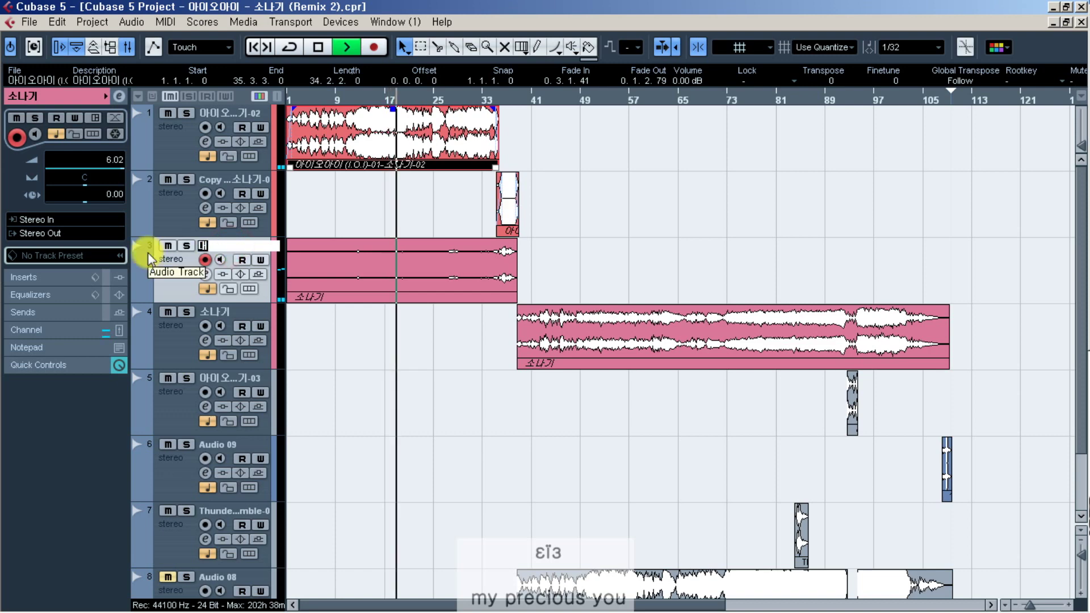
{"action": "type", "text": "대사"}
{"action": "key", "text": "Return"}
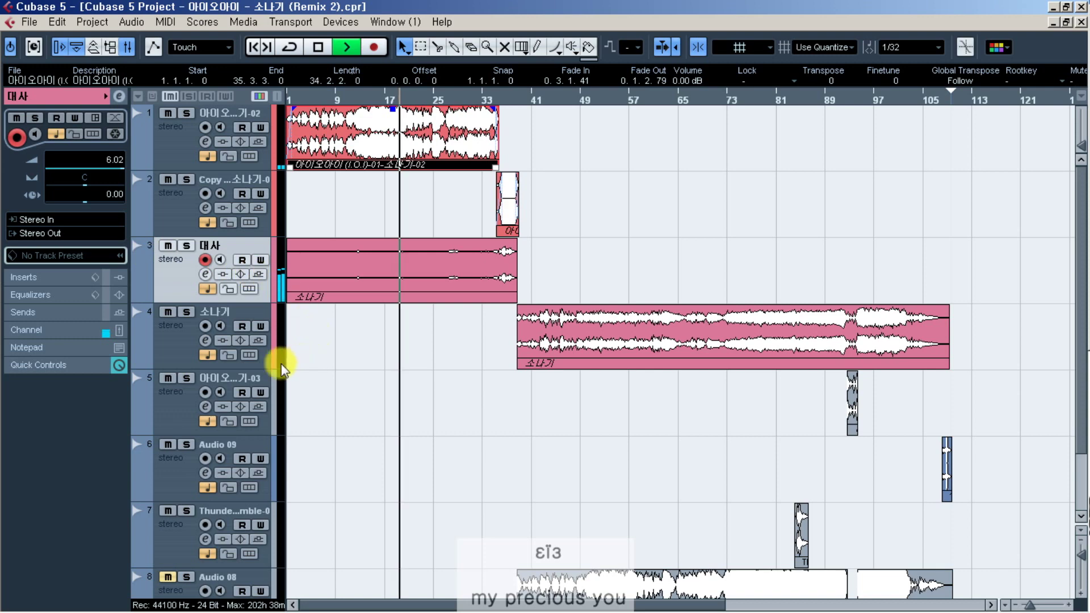
- Reduce the height of the muted Audio 08 track to a thin row like the Audio 04 track
{"action": "left_click", "coordinate": [254, 452]}
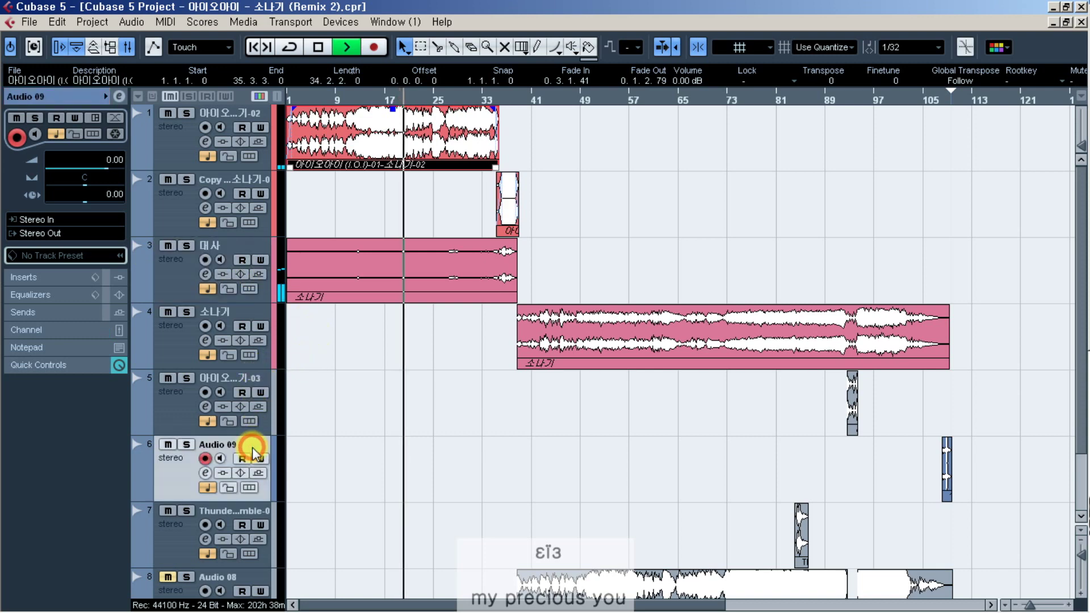
{"action": "left_click", "coordinate": [257, 382]}
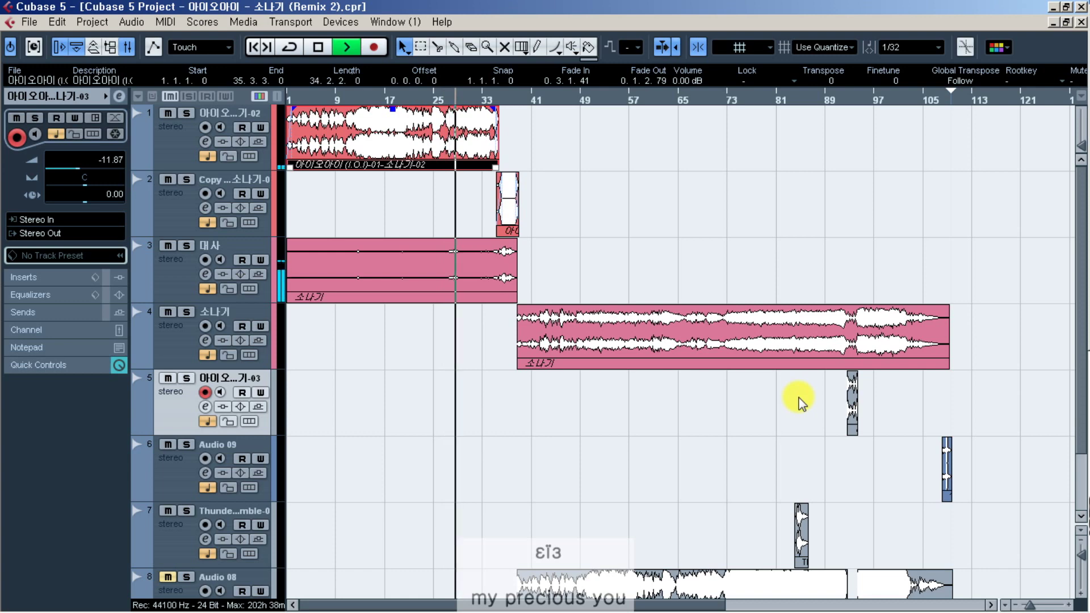
{"action": "scroll", "coordinate": [653, 454], "scroll_direction": "down", "scroll_amount": 2}
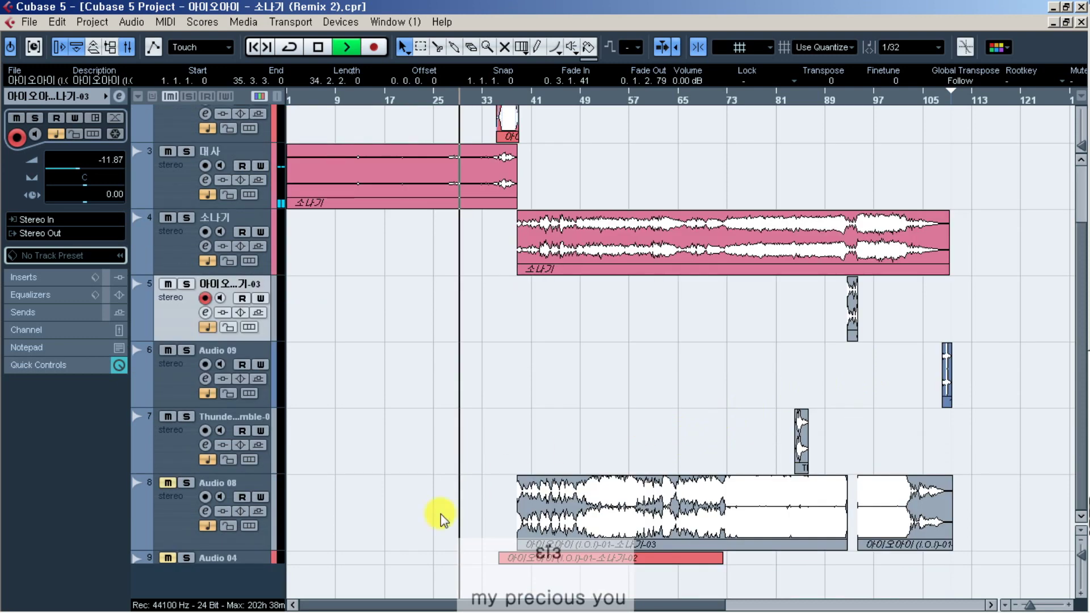
{"action": "left_click", "coordinate": [245, 545]}
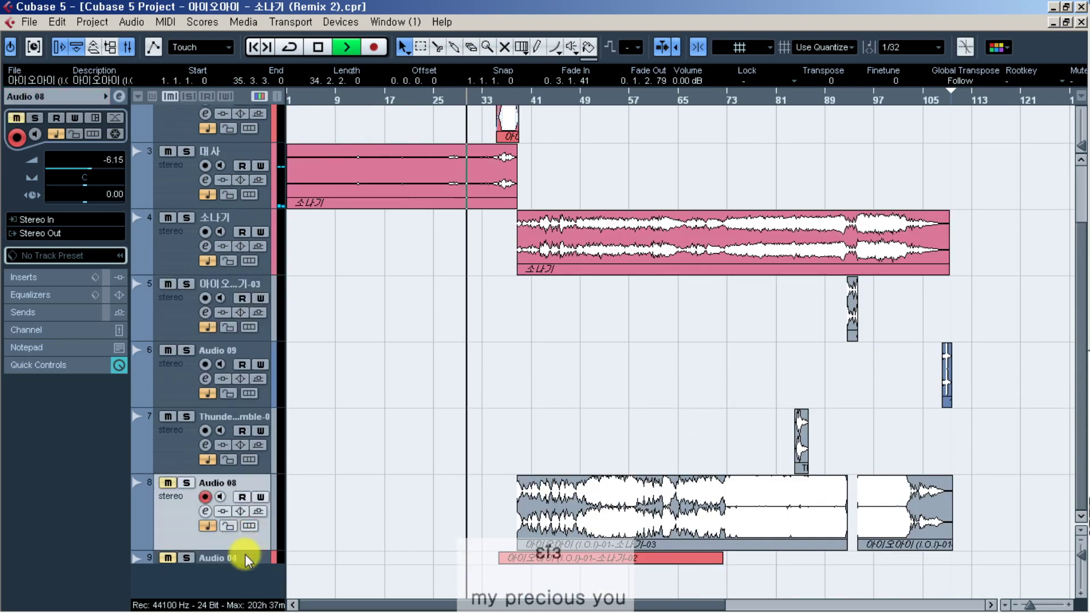
{"action": "left_click_drag", "start_coordinate": [249, 549], "coordinate": [262, 430]}
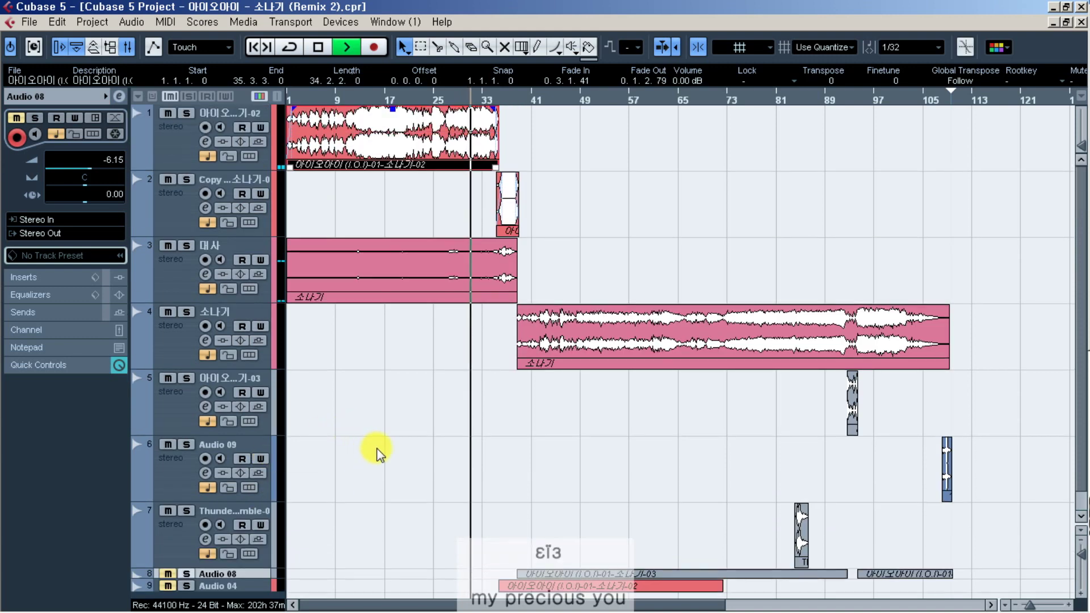
- Shorten the Thunder-rumble-01 track's name to Thunder
{"action": "double_click", "coordinate": [238, 510]}
{"action": "left_click", "coordinate": [229, 512]}
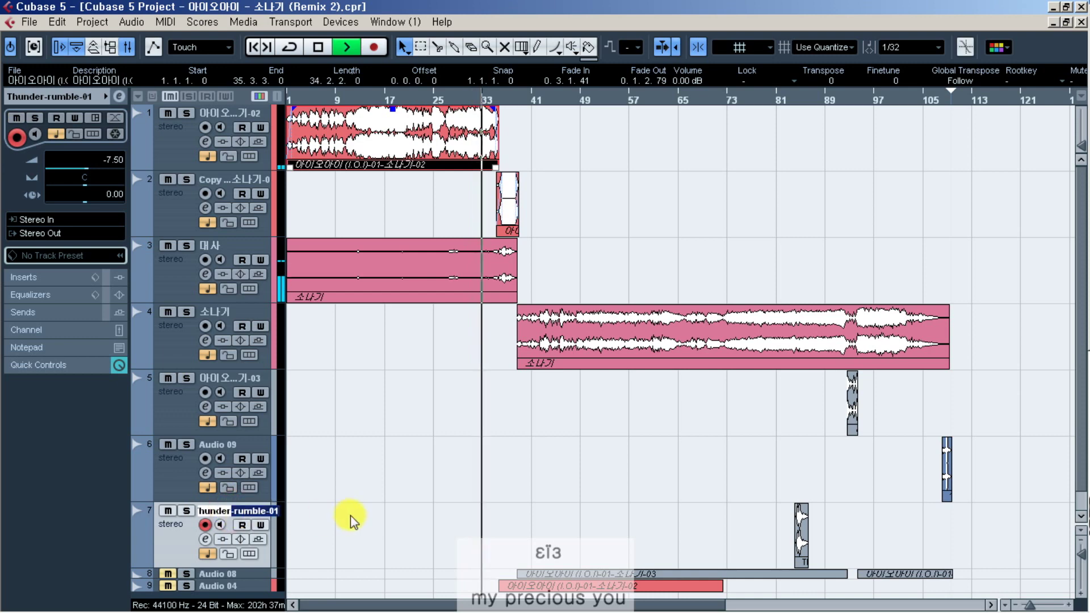
{"action": "key", "text": "shift+End"}
{"action": "key", "text": "Delete"}
{"action": "key", "text": "Return"}
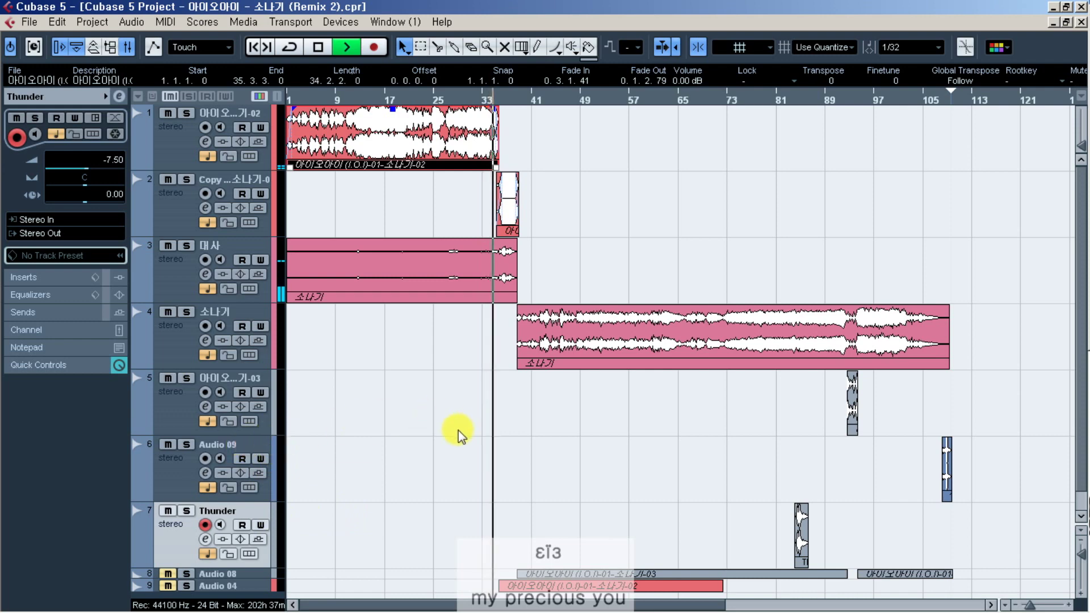
- Rename track 5, which holds the short clip near bar 93, as 소나기 원곡
{"action": "double_click", "coordinate": [259, 379]}
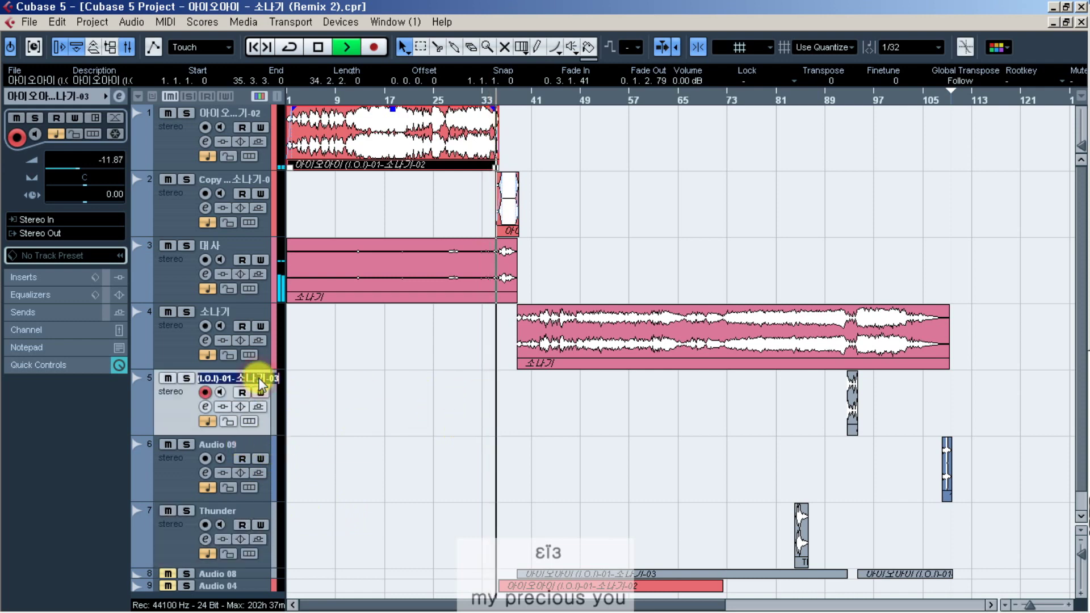
{"action": "type", "text": "소나기 원곡"}
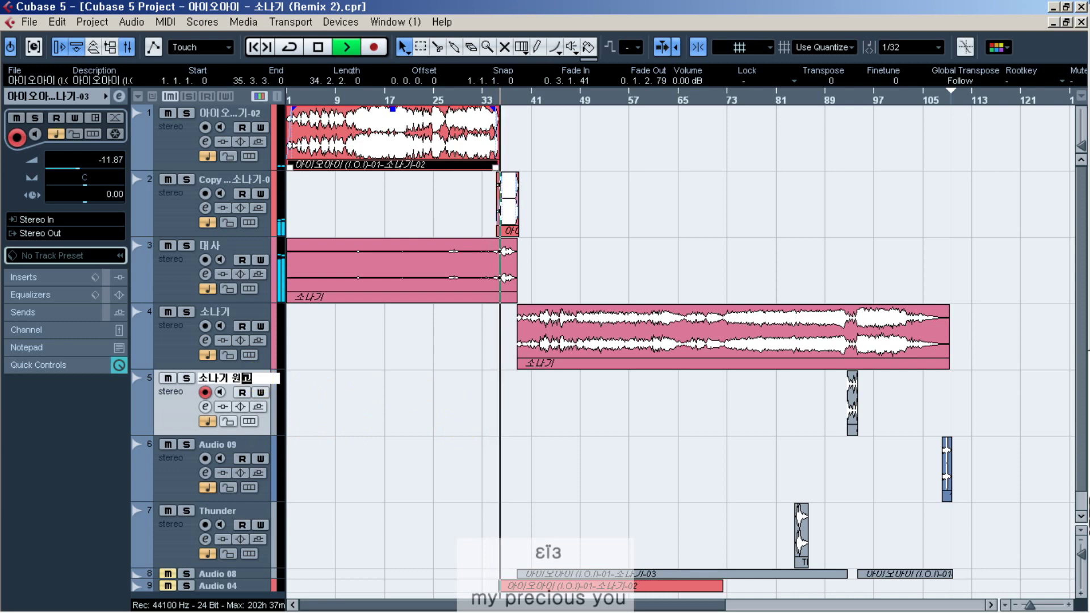
{"action": "key", "text": "Return"}
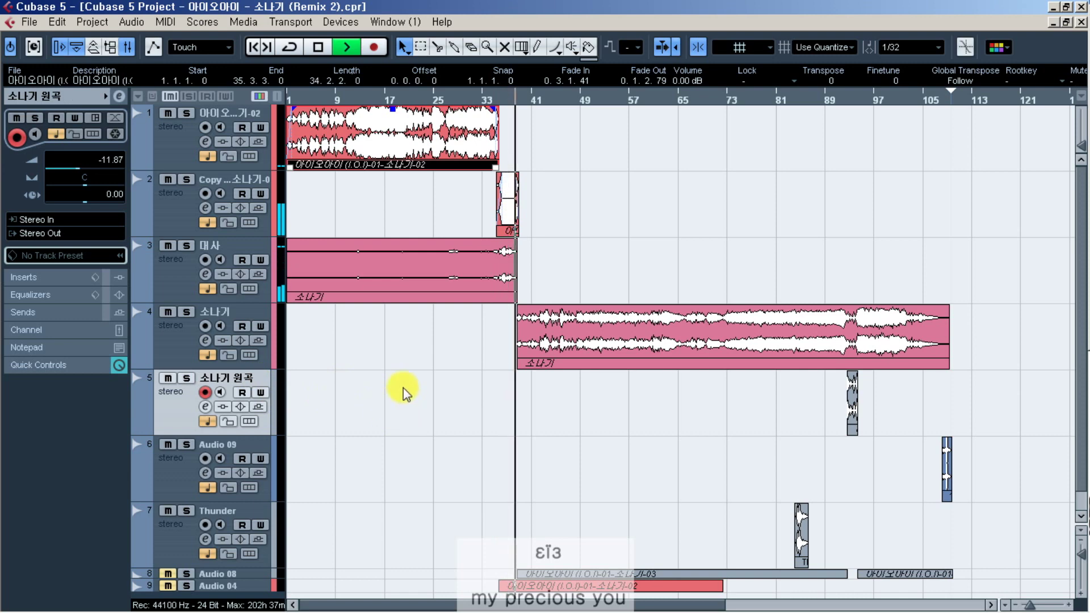
- Audition the arrangement from several points between about bars 25 and 33, finishing with playback from about bar 25
{"action": "key", "text": "space"}
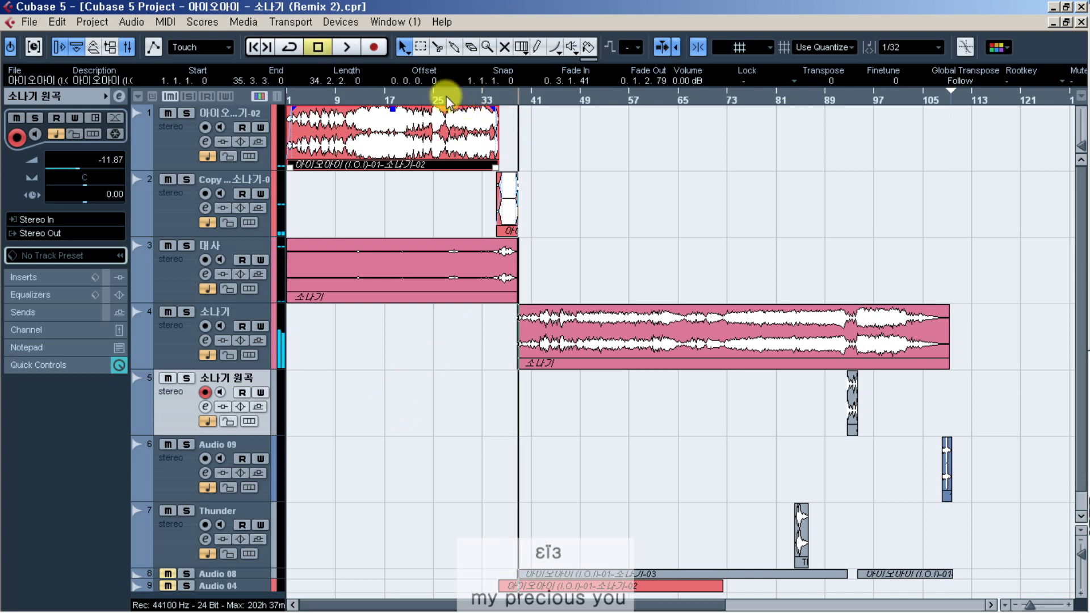
{"action": "left_click", "coordinate": [449, 101]}
{"action": "left_click", "coordinate": [472, 100]}
{"action": "left_click", "coordinate": [465, 103]}
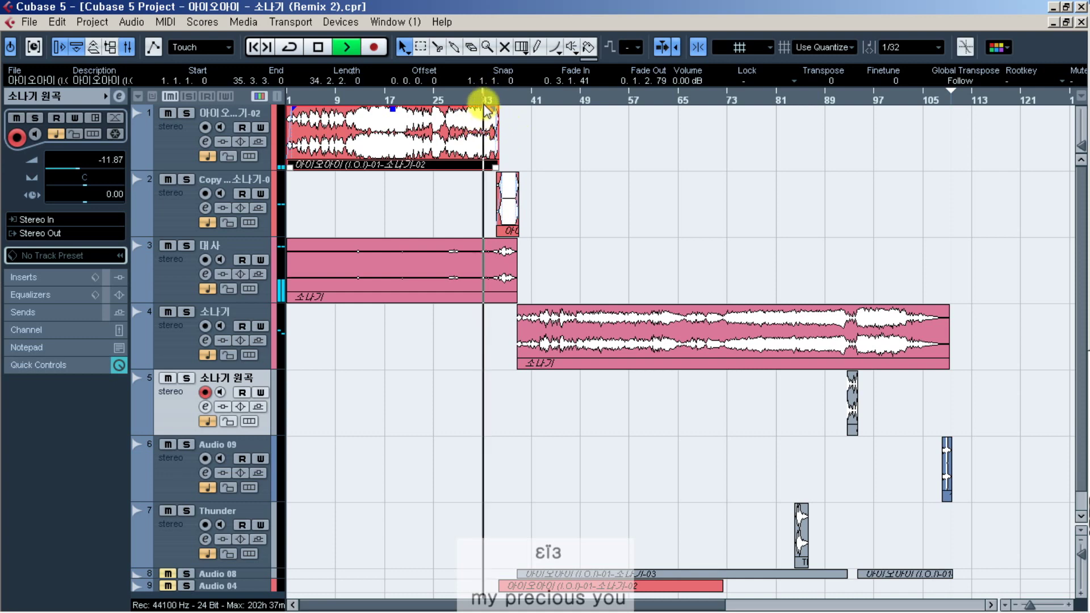
{"action": "left_click", "coordinate": [433, 97]}
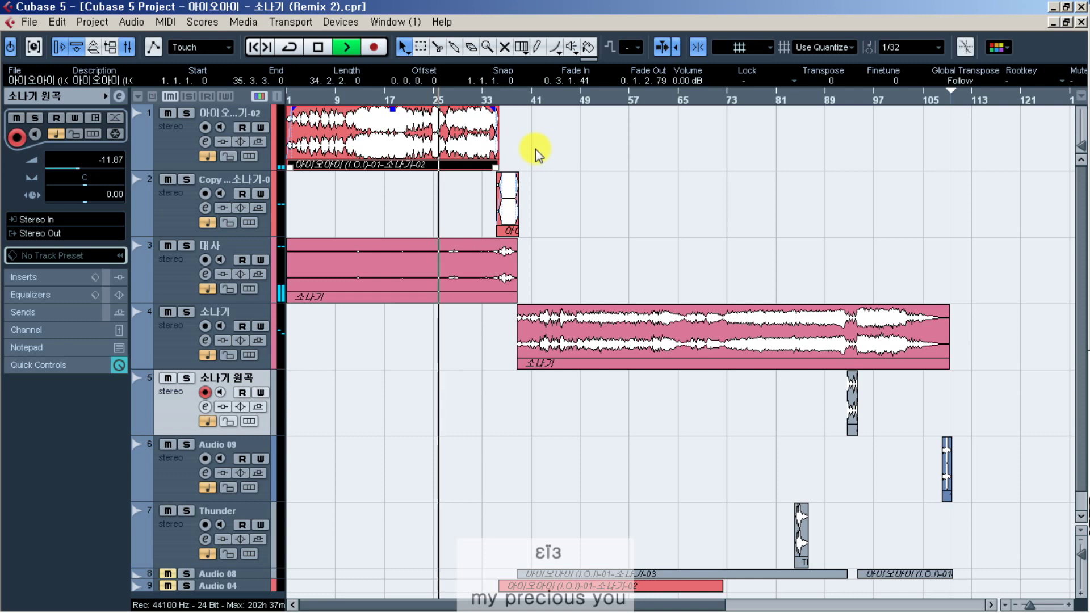
{"action": "key", "text": "space"}
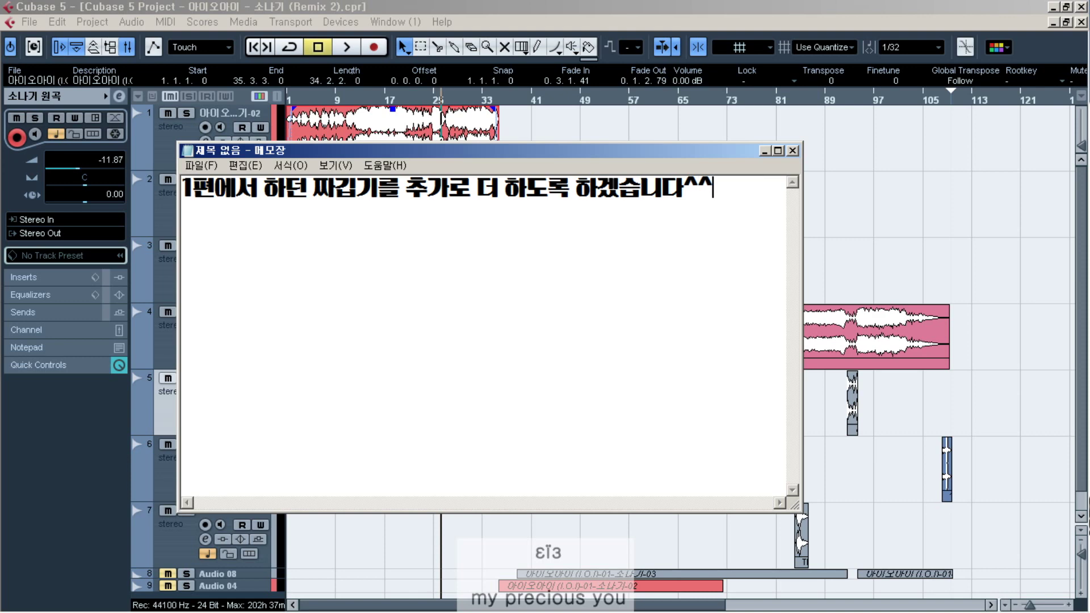
- Switch from the note back to the Cubase project, replay from about bar 25 and deselect the first track's event
{"action": "key", "text": "alt+Tab"}
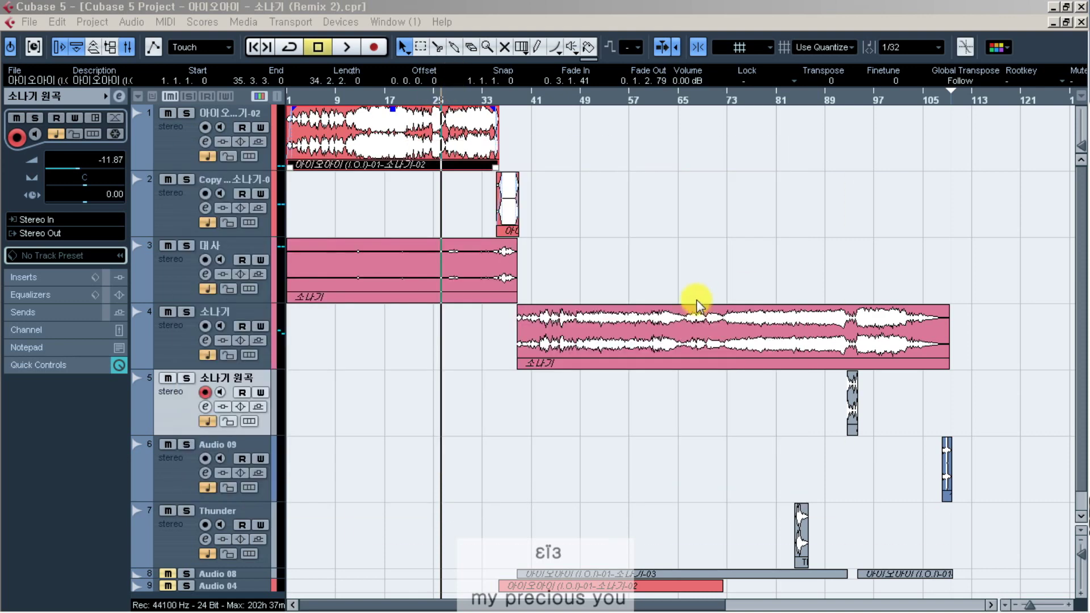
{"action": "left_click", "coordinate": [642, 227]}
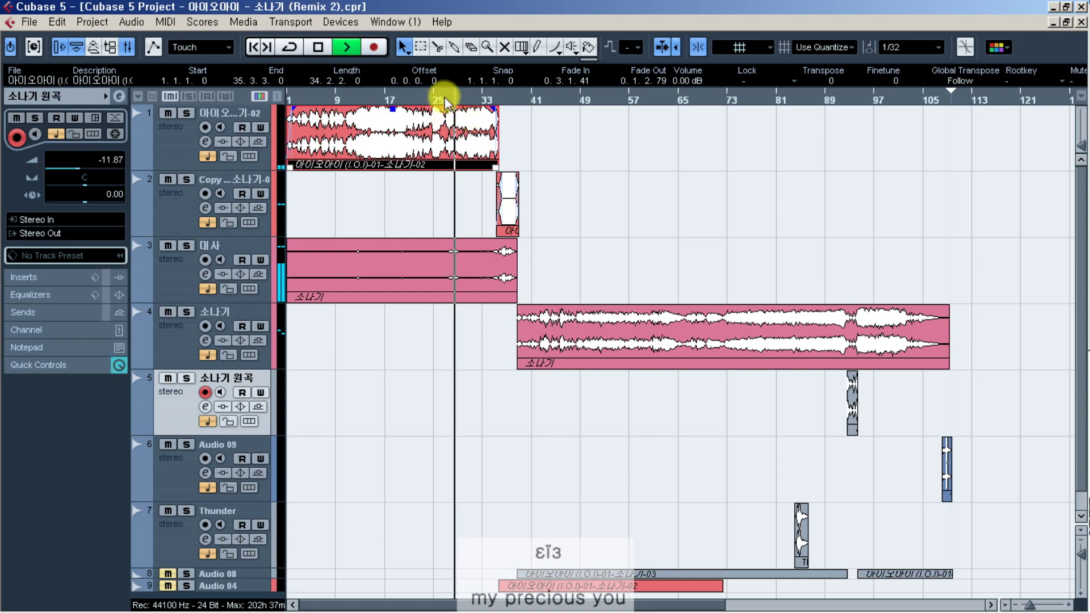
{"action": "left_click", "coordinate": [441, 94]}
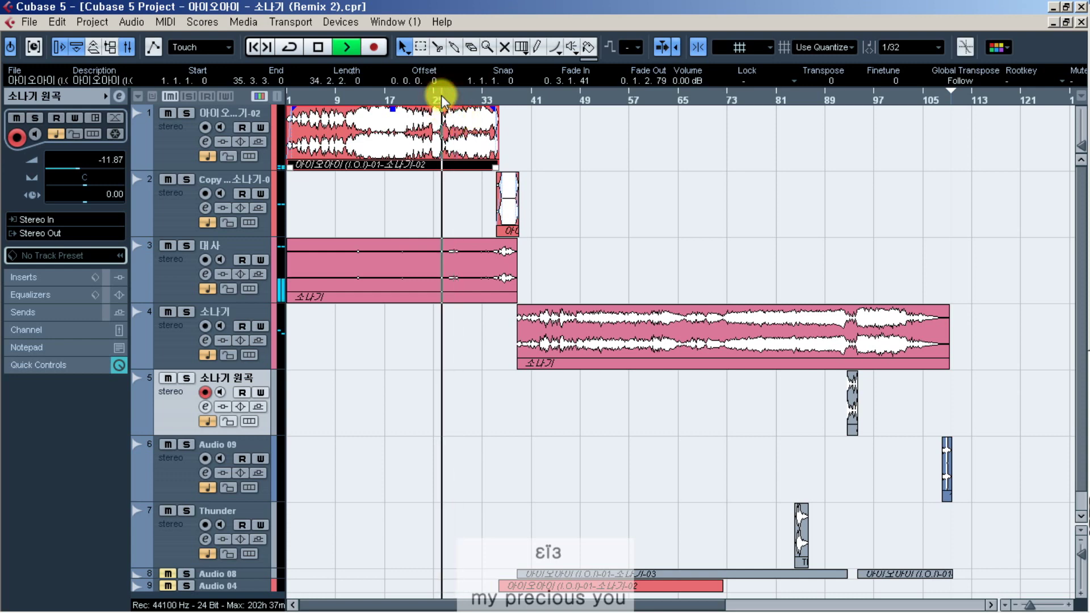
{"action": "left_click", "coordinate": [585, 176]}
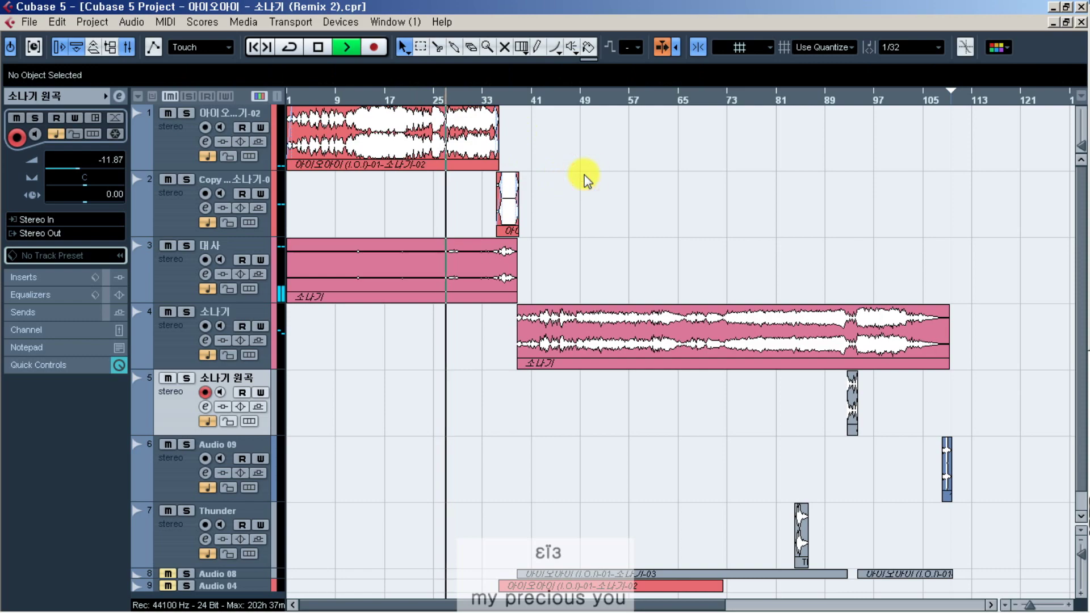
- Play the first track closely from about bar 26 and stop just before bar 27
{"action": "key", "text": "h"}
{"action": "key", "text": "h"}
{"action": "key", "text": "h"}
{"action": "key", "text": "h"}
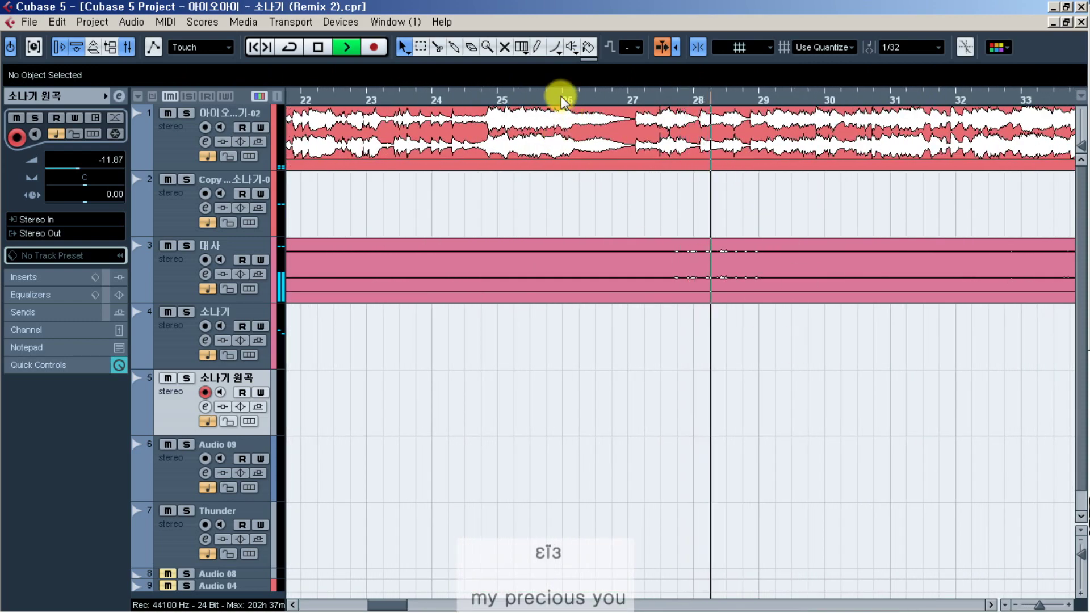
{"action": "key", "text": "j"}
{"action": "left_click_drag", "start_coordinate": [561, 97], "coordinate": [652, 162]}
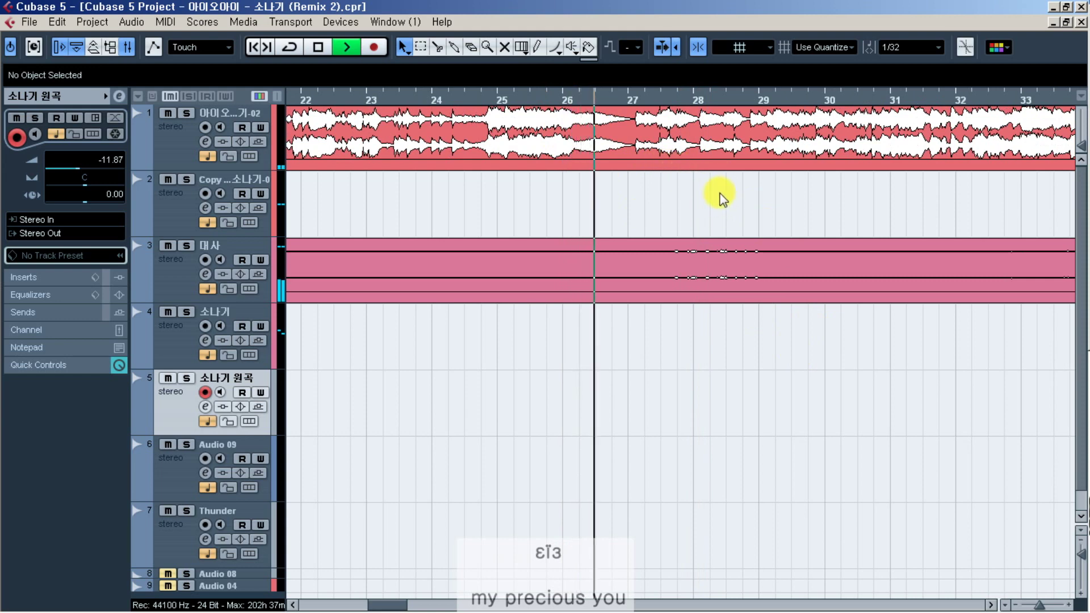
{"action": "key", "text": "space"}
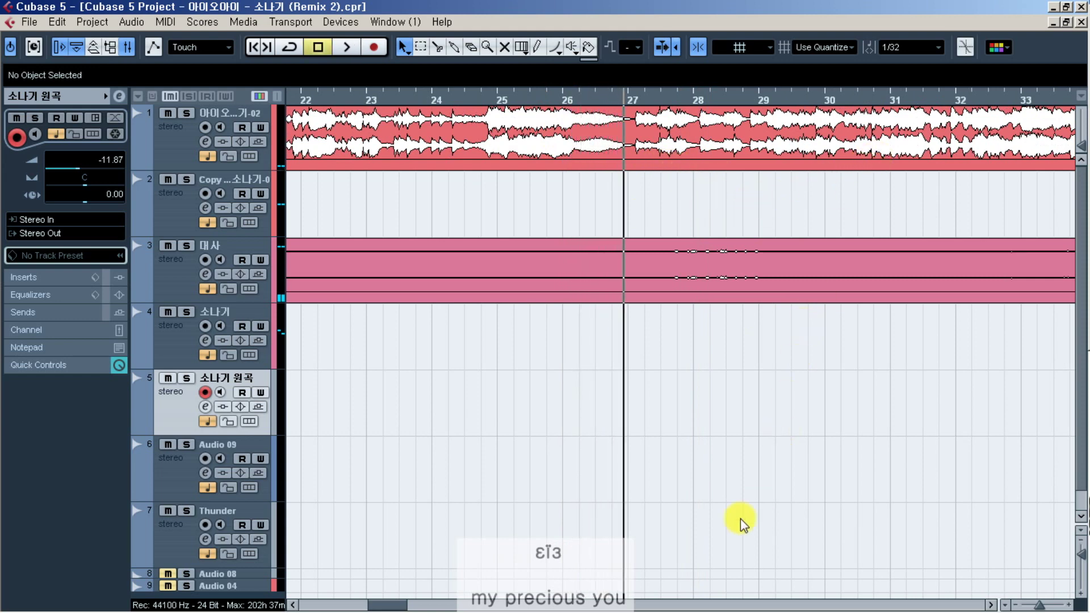
- Trim the end of the first track's audio event back to 27.1.2.0
{"action": "left_click_drag", "start_coordinate": [387, 606], "coordinate": [395, 607]}
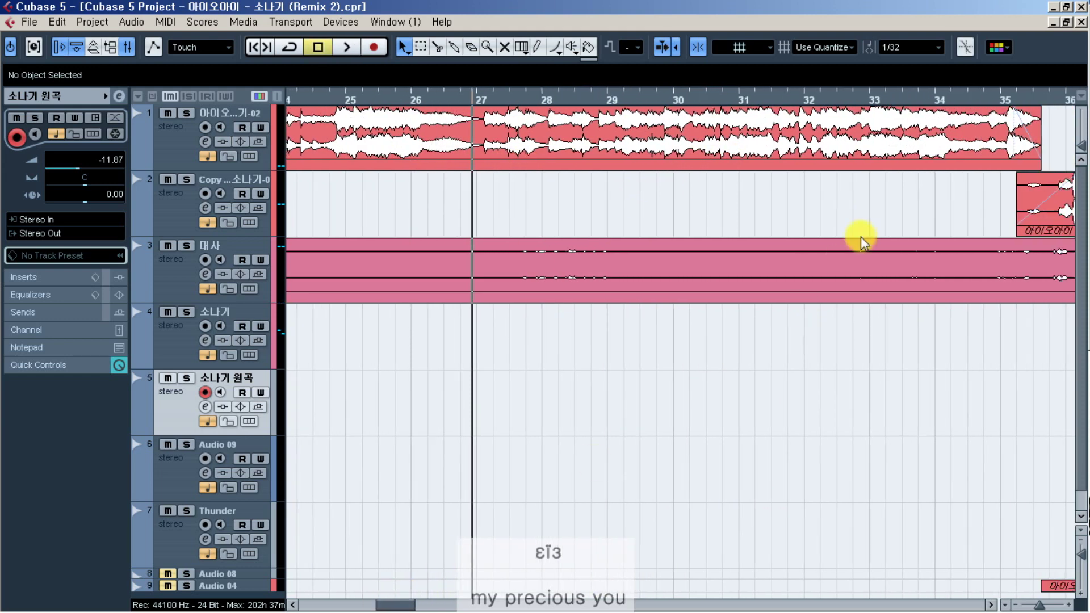
{"action": "left_click", "coordinate": [963, 154]}
{"action": "left_click_drag", "start_coordinate": [1039, 166], "coordinate": [480, 163]}
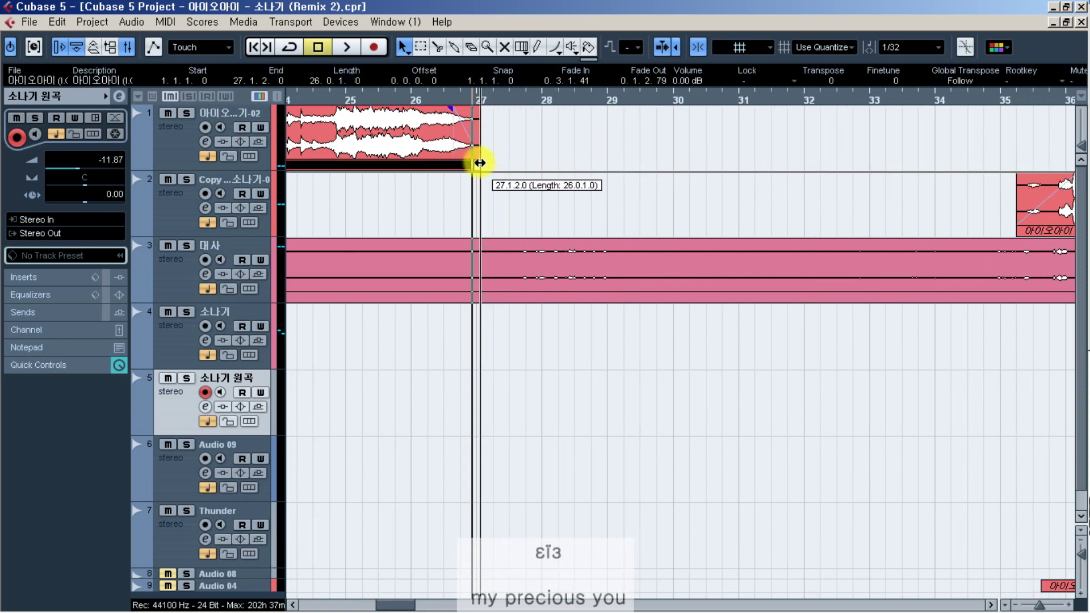
- Play the arrangement from just before bar 25 to check the shortened first event and the transition into the 소나기 track
{"action": "left_click", "coordinate": [328, 97]}
{"action": "key", "text": "space"}
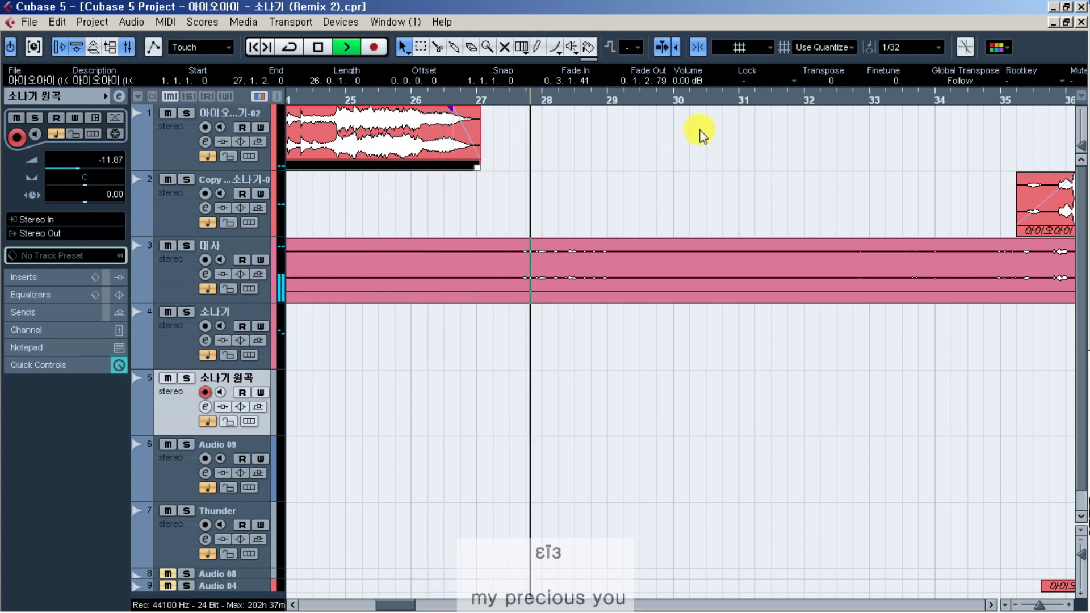
{"action": "key", "text": "g"}
{"action": "key", "text": "g"}
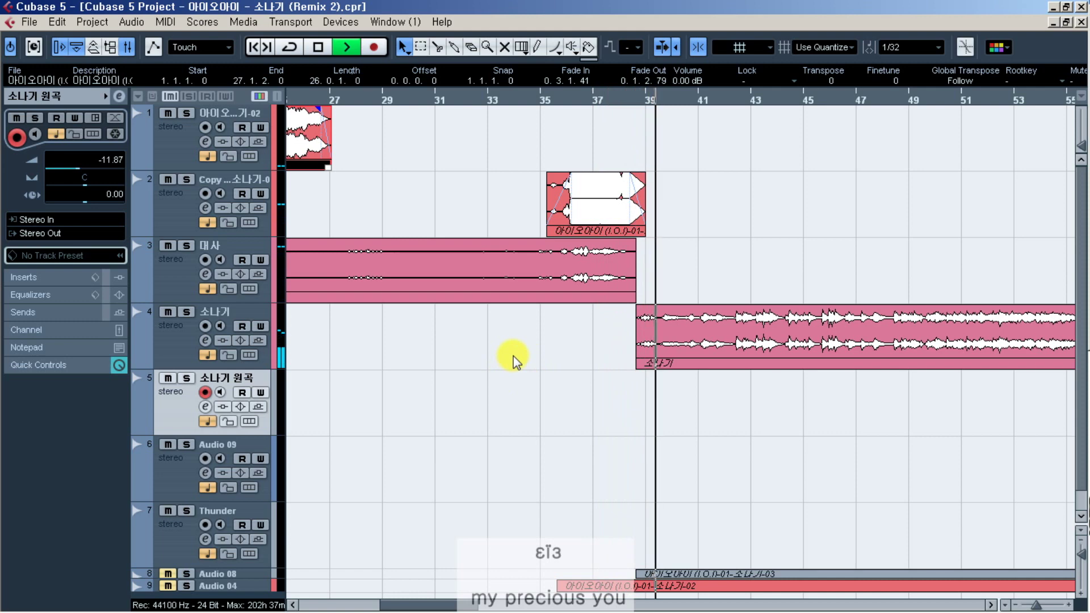
{"action": "key", "text": "g"}
{"action": "key", "text": "g"}
{"action": "key", "text": "g"}
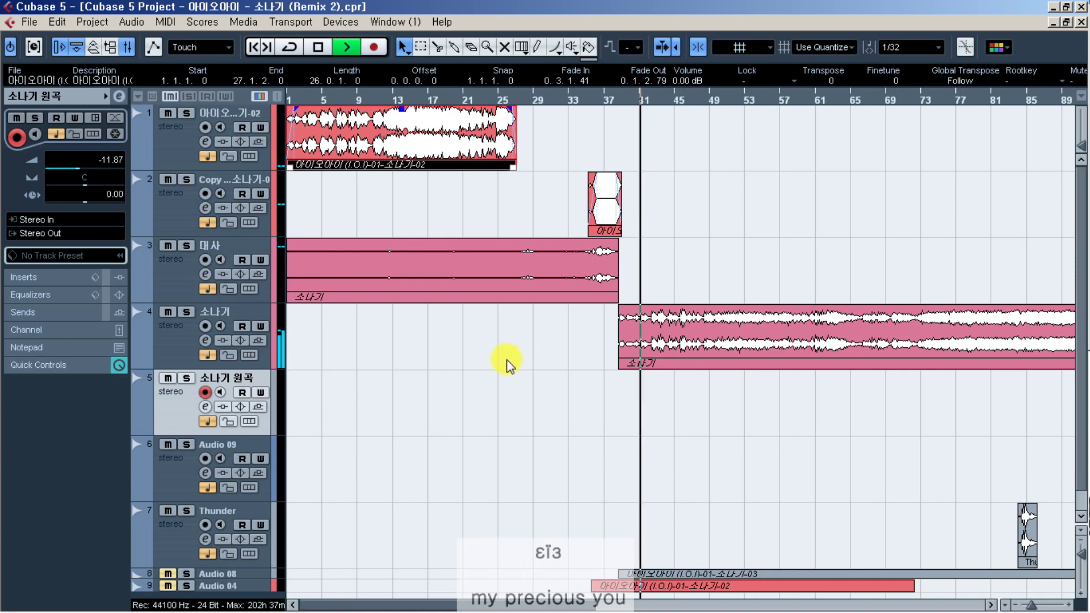
- Deselect the first track's event and play the whole arrangement through to the end of the 소나기 track
{"action": "key", "text": "g"}
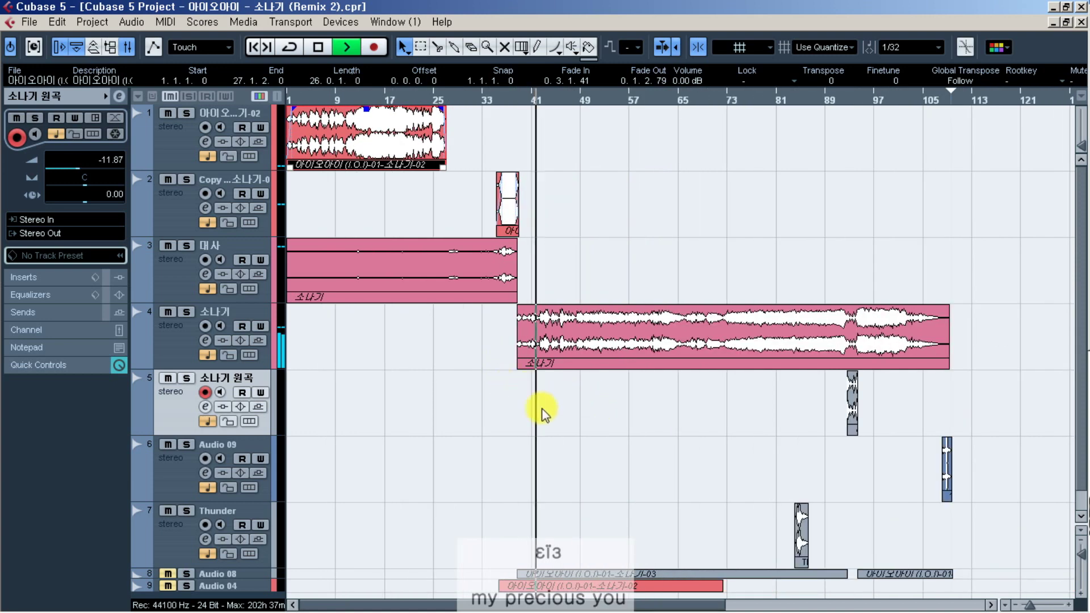
{"action": "scroll", "coordinate": [438, 360], "scroll_direction": "down", "scroll_amount": 1}
{"action": "scroll", "coordinate": [437, 360], "scroll_direction": "up", "scroll_amount": 1}
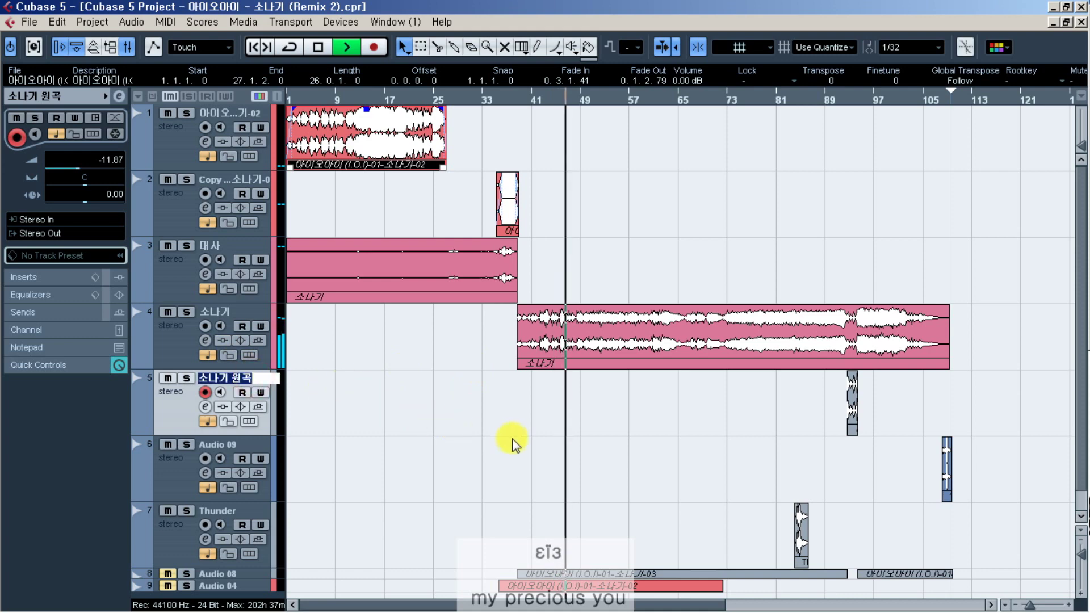
{"action": "left_click", "coordinate": [489, 443]}
{"action": "scroll", "coordinate": [490, 444], "scroll_direction": "down", "scroll_amount": 1}
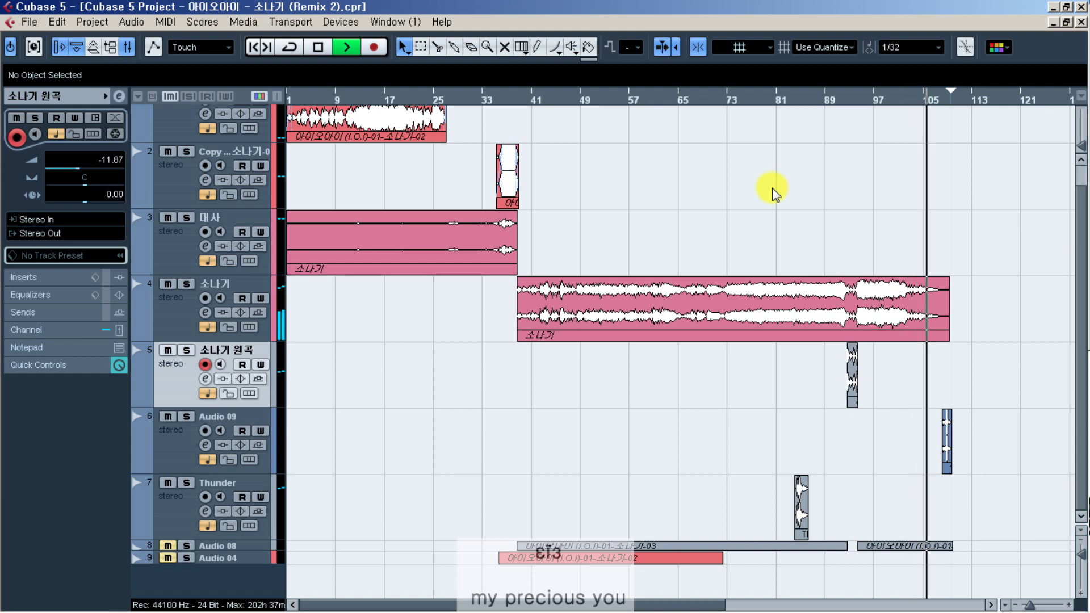
{"action": "scroll", "coordinate": [775, 193], "scroll_direction": "up", "scroll_amount": 1}
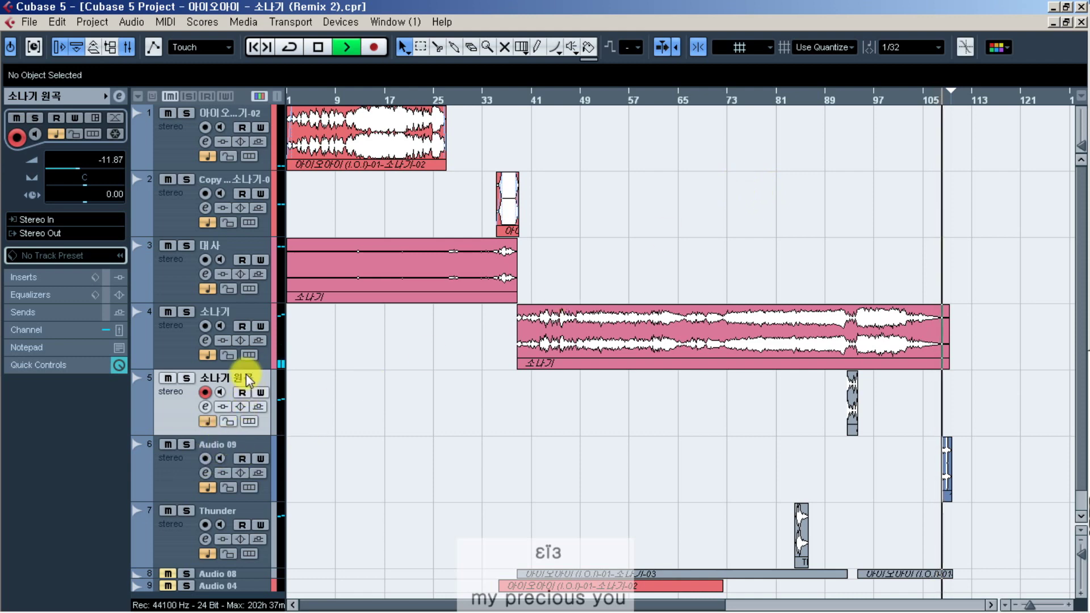
- Rename the Audio 09 track as 여러분 사랑합니다
{"action": "double_click", "coordinate": [230, 445]}
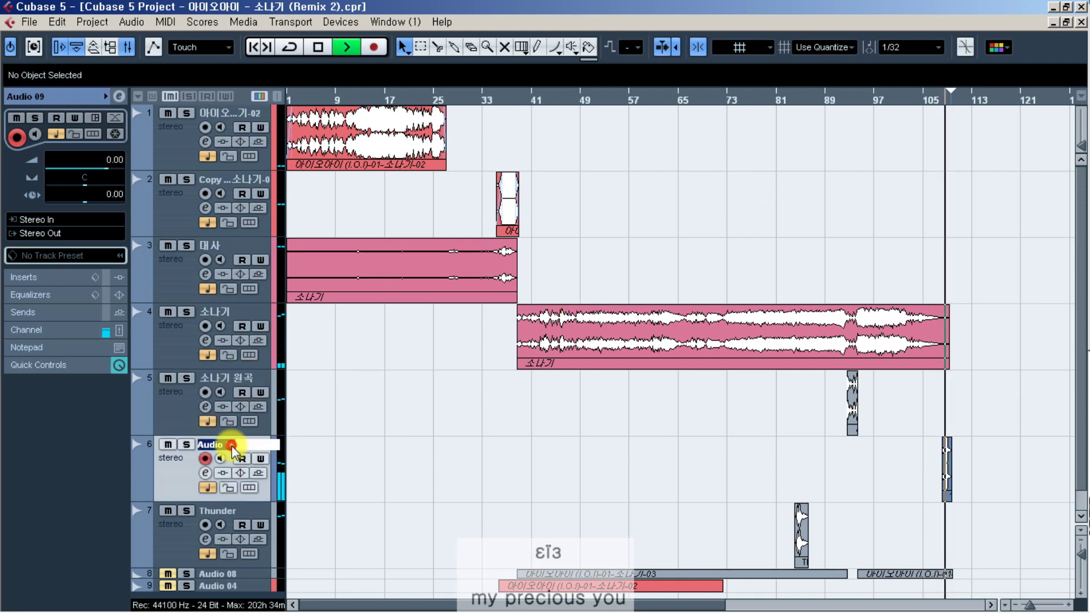
{"action": "type", "text": "dufj"}
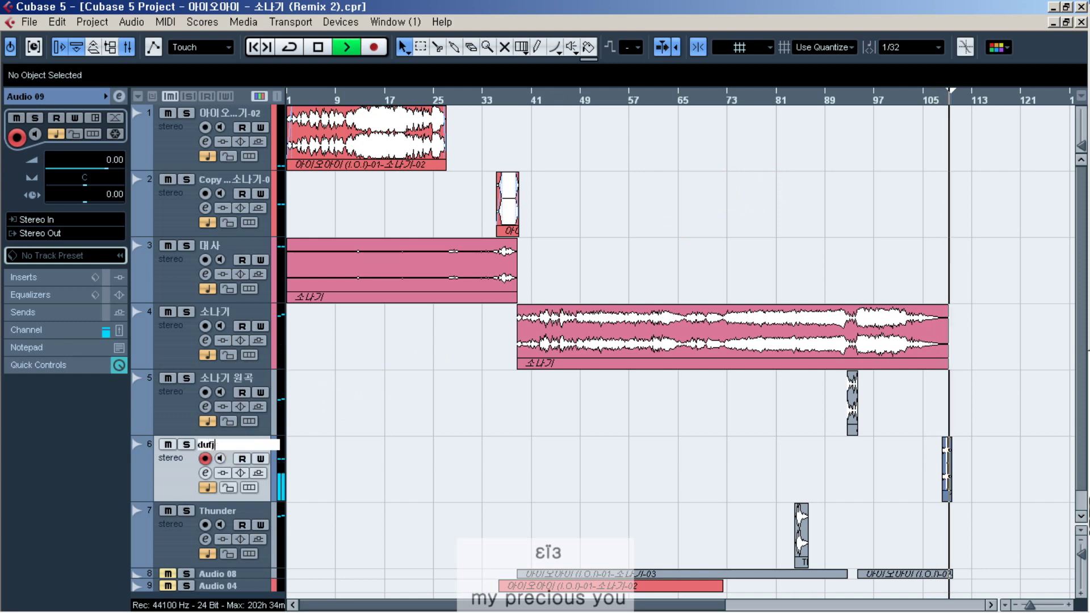
{"action": "key", "text": "BackSpace"}
{"action": "key", "text": "BackSpace"}
{"action": "key", "text": "BackSpace"}
{"action": "key", "text": "BackSpace"}
{"action": "type", "text": "여러분 사랑합"}
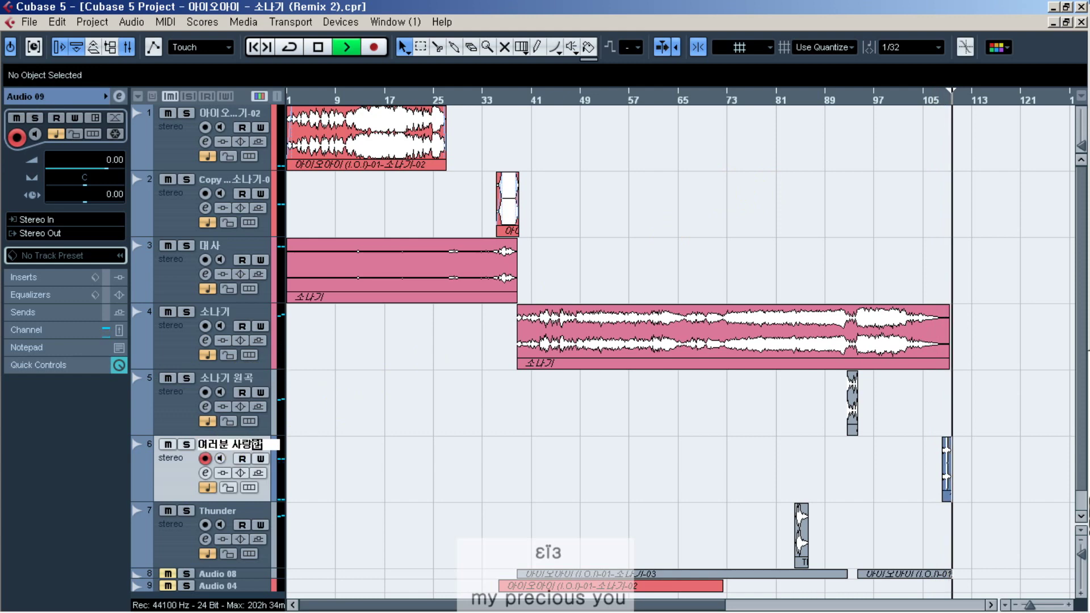
{"action": "type", "text": "바니다"}
{"action": "key", "text": "Return"}
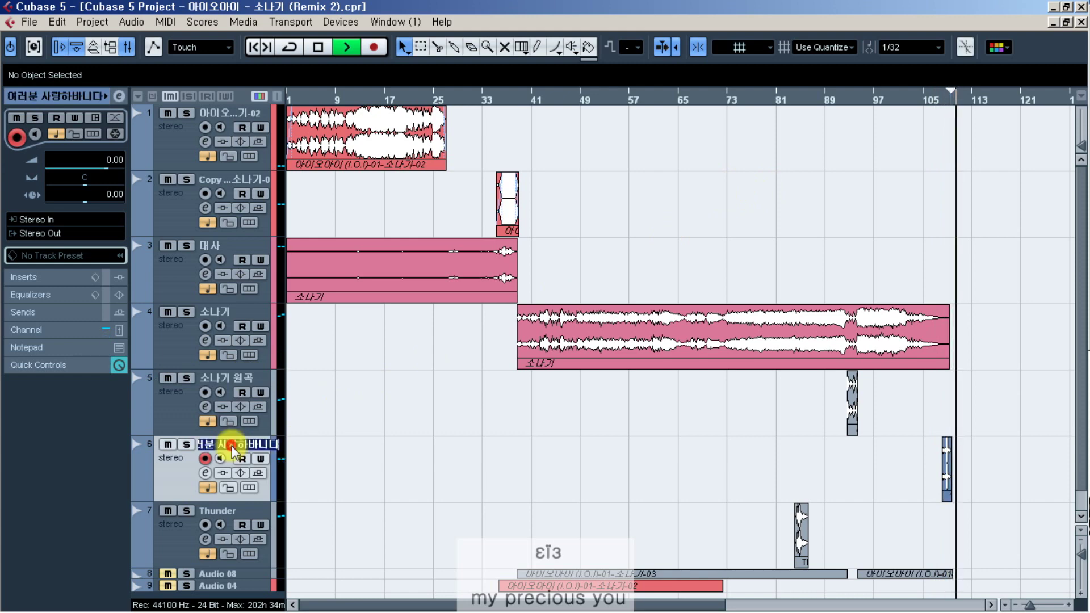
{"action": "type", "text": "여러분 사랑해"}
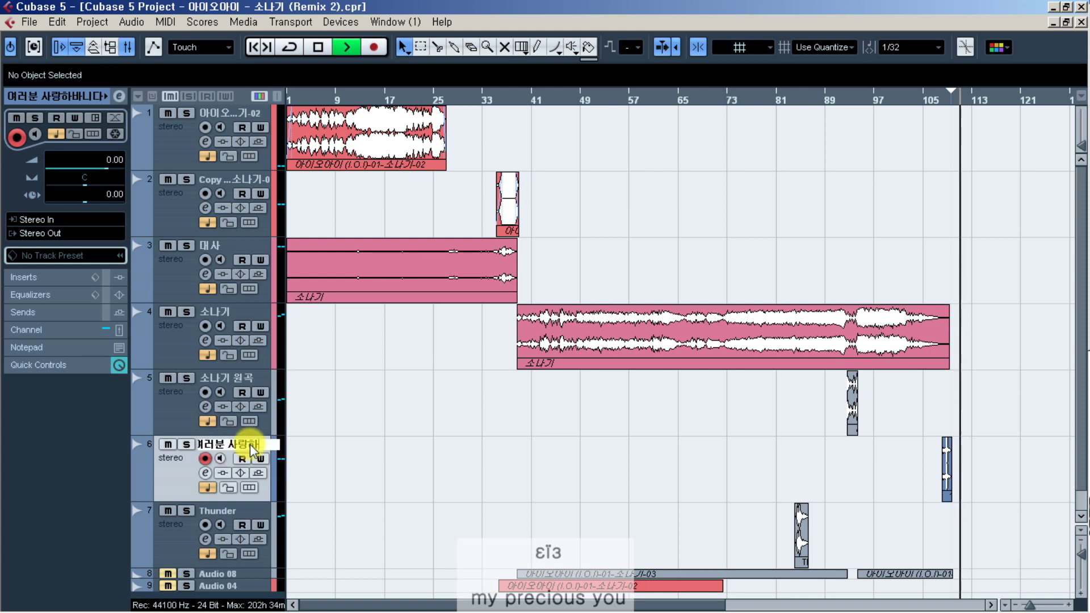
{"action": "key", "text": "BackSpace"}
{"action": "type", "text": "합니다"}
{"action": "key", "text": "Return"}
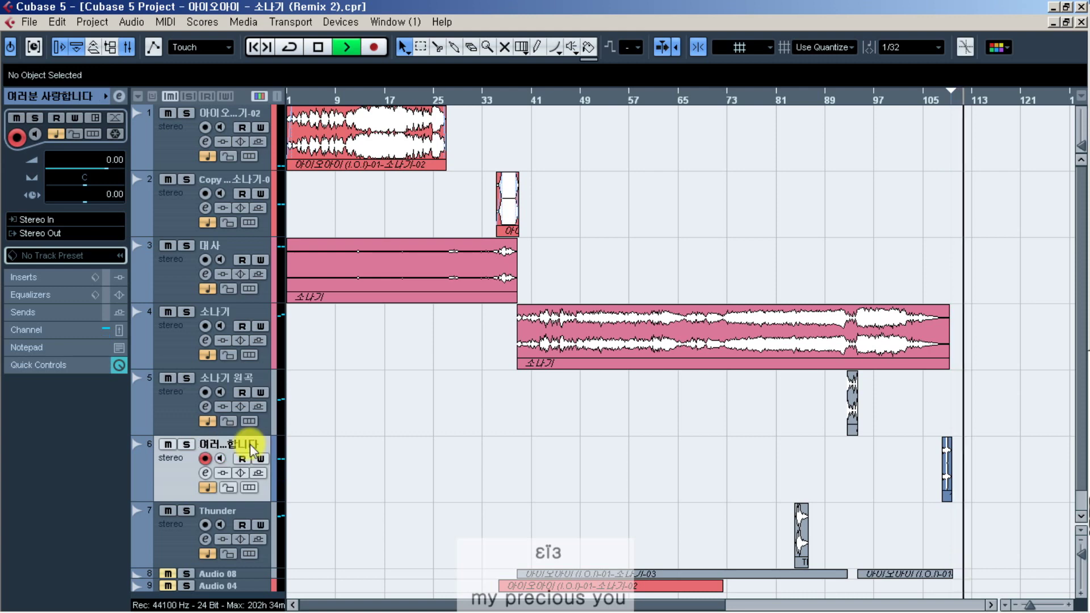
- Select the 소나기 원곡 track, then stop playback and return the playhead to the project start
{"action": "left_click", "coordinate": [244, 379]}
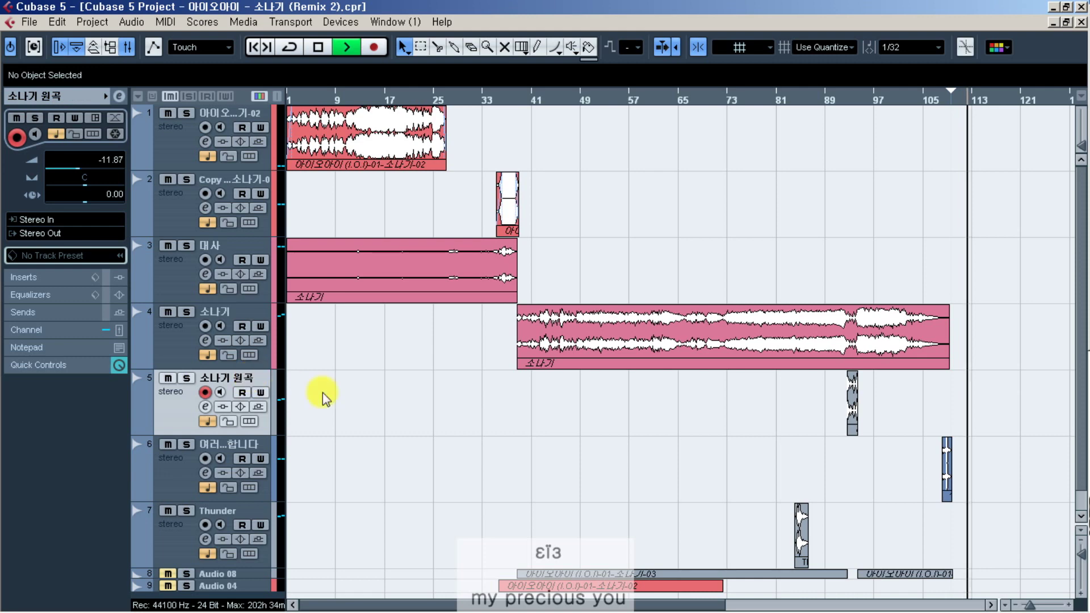
{"action": "key", "text": "space"}
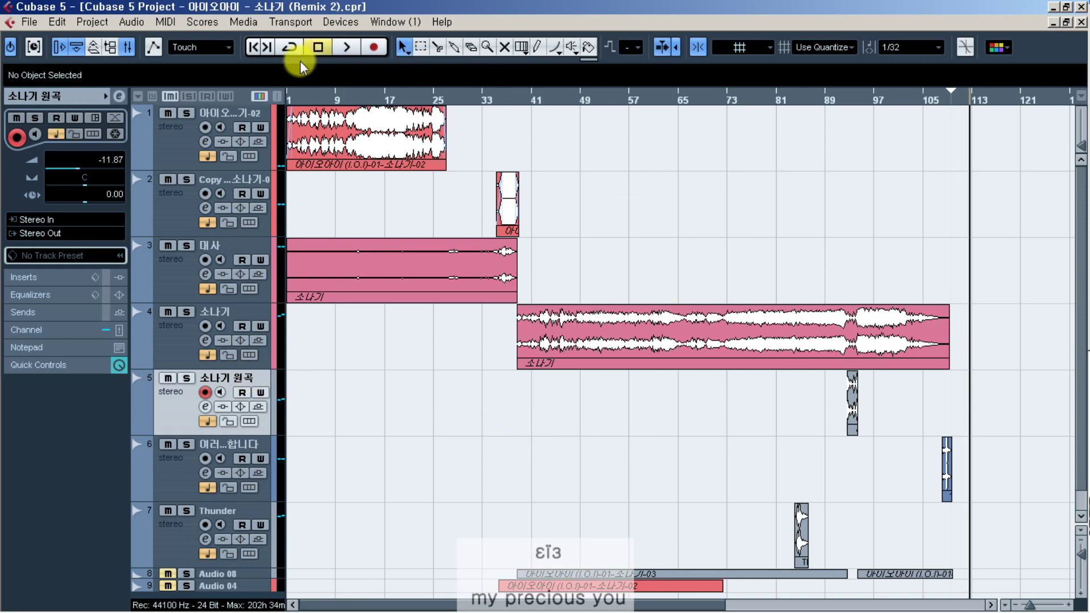
{"action": "left_click", "coordinate": [253, 47]}
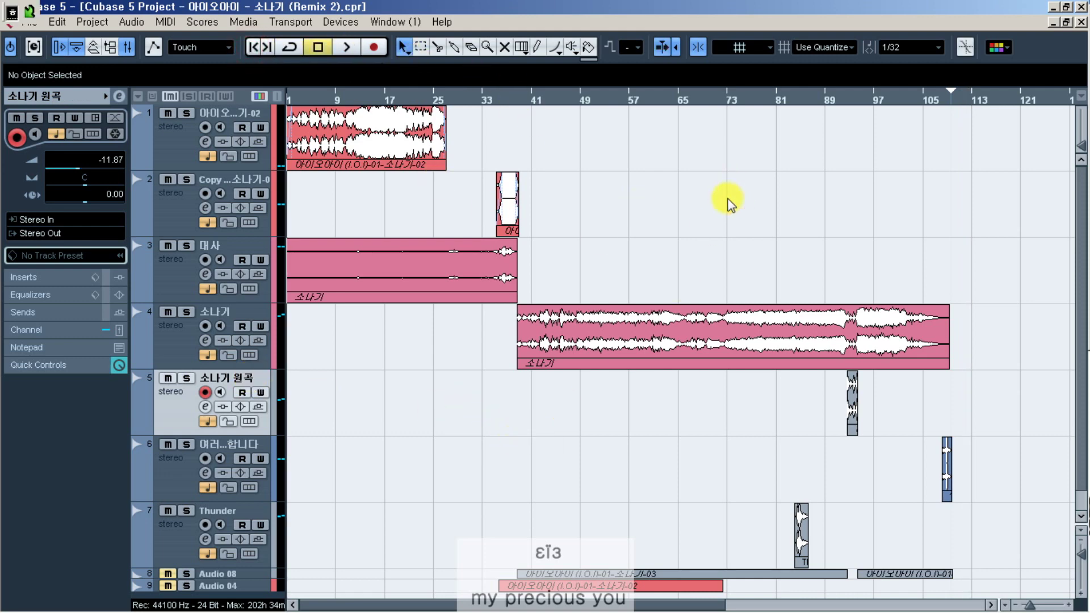
{"action": "key", "text": "g"}
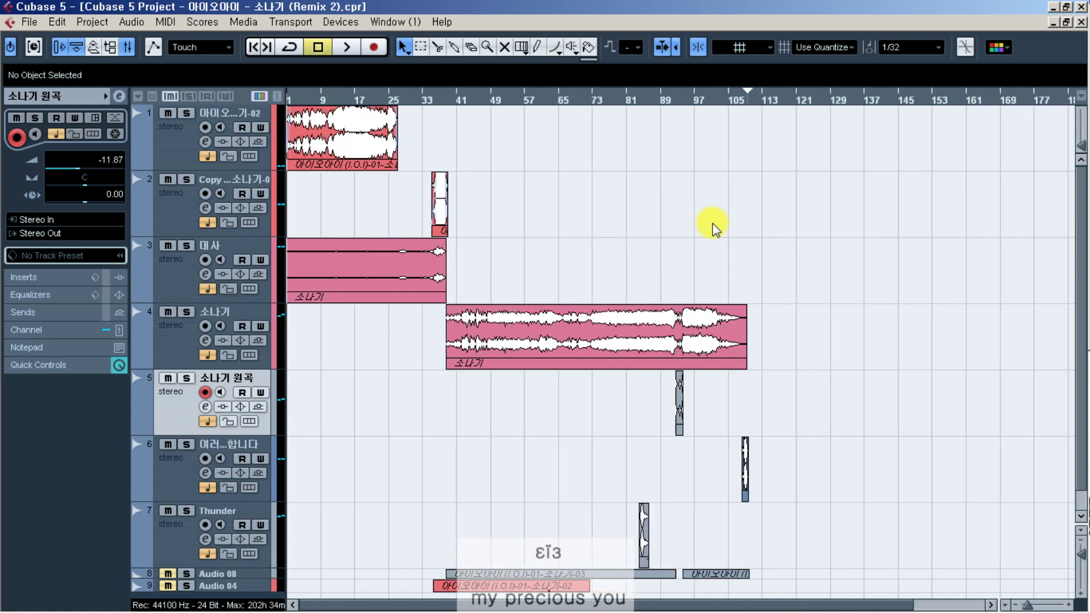
{"action": "scroll", "coordinate": [707, 224], "scroll_direction": "down", "scroll_amount": 1}
{"action": "scroll", "coordinate": [696, 216], "scroll_direction": "up", "scroll_amount": 1}
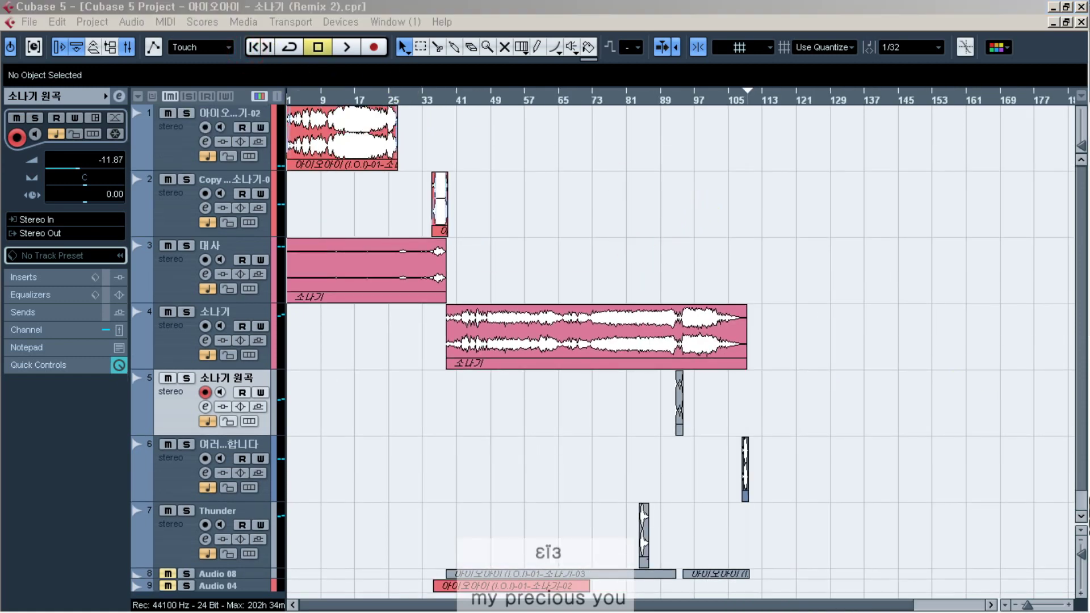
- Switch to the Notepad note, replace its text with "이제 오늘은" and return to the Cubase project
{"action": "left_click_drag", "start_coordinate": [1089, 216], "coordinate": [547, 219]}
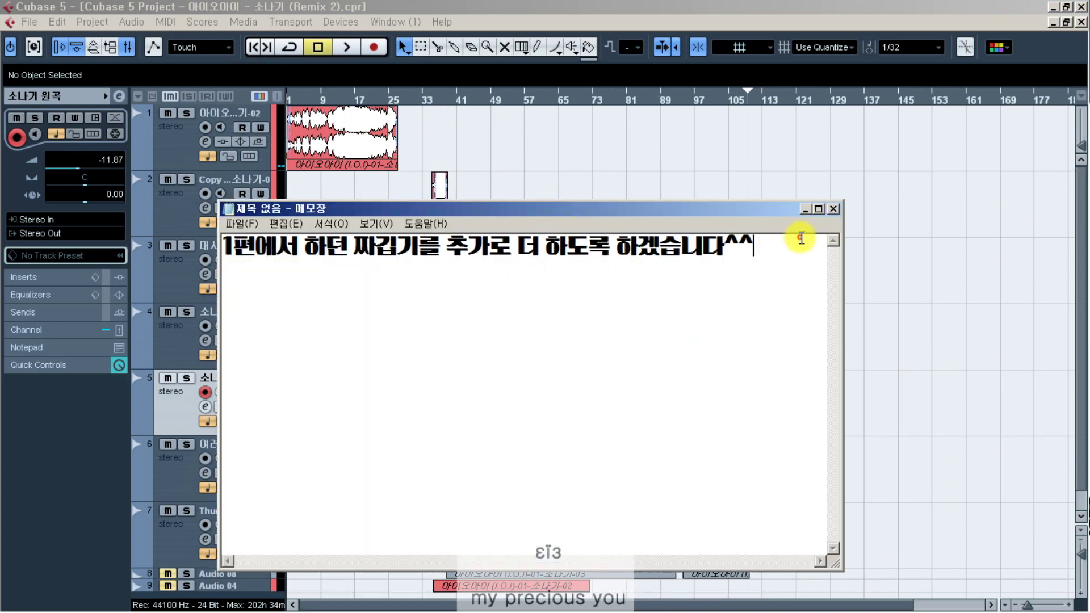
{"action": "left_click_drag", "start_coordinate": [758, 244], "coordinate": [159, 224]}
{"action": "key", "text": "Delete"}
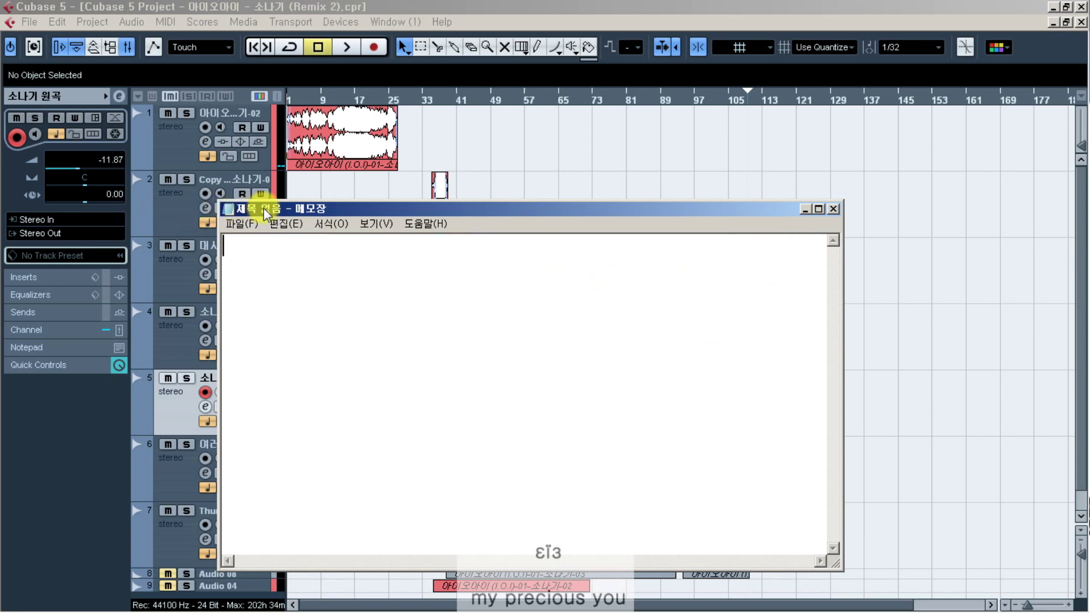
{"action": "type", "text": "이제 오늘 "}
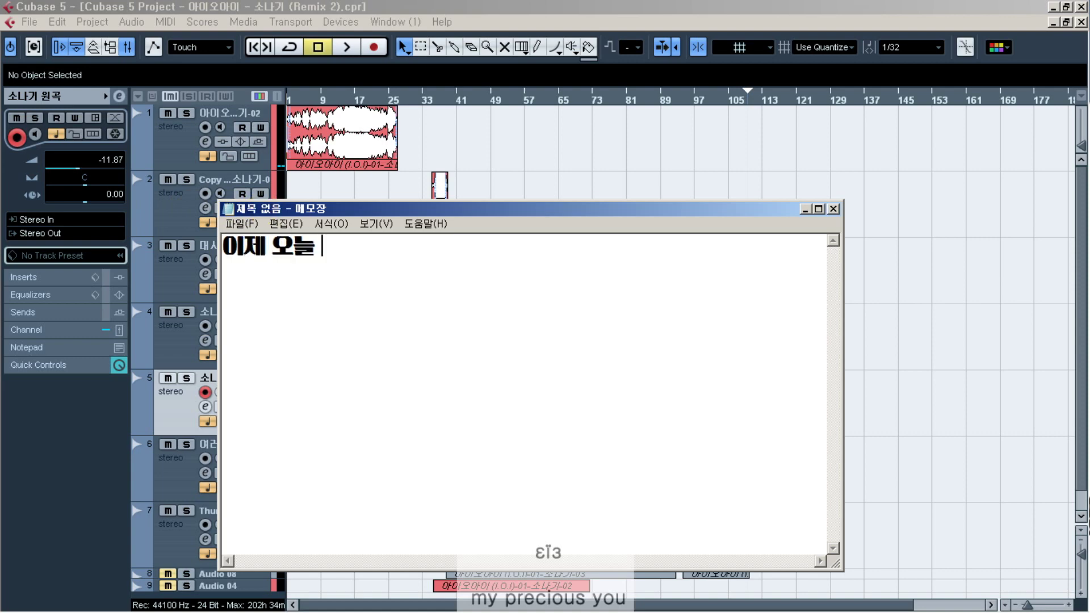
{"action": "type", "text": "은"}
{"action": "left_click_drag", "start_coordinate": [363, 206], "coordinate": [511, 182]}
{"action": "left_click", "coordinate": [287, 216]}
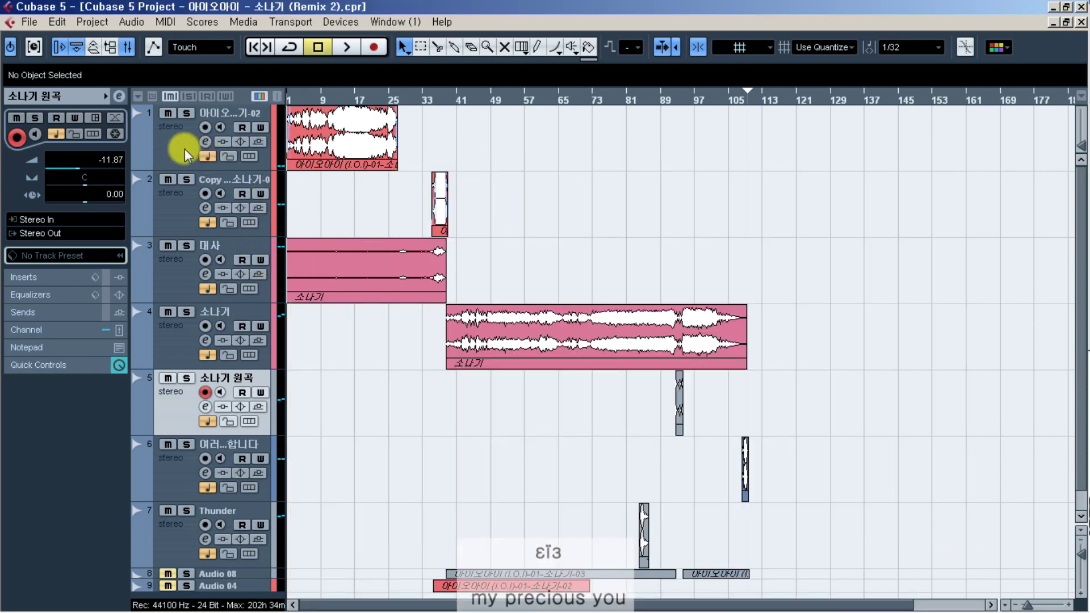
- Rename the first track as 소나기 원곡
{"action": "left_click", "coordinate": [171, 140]}
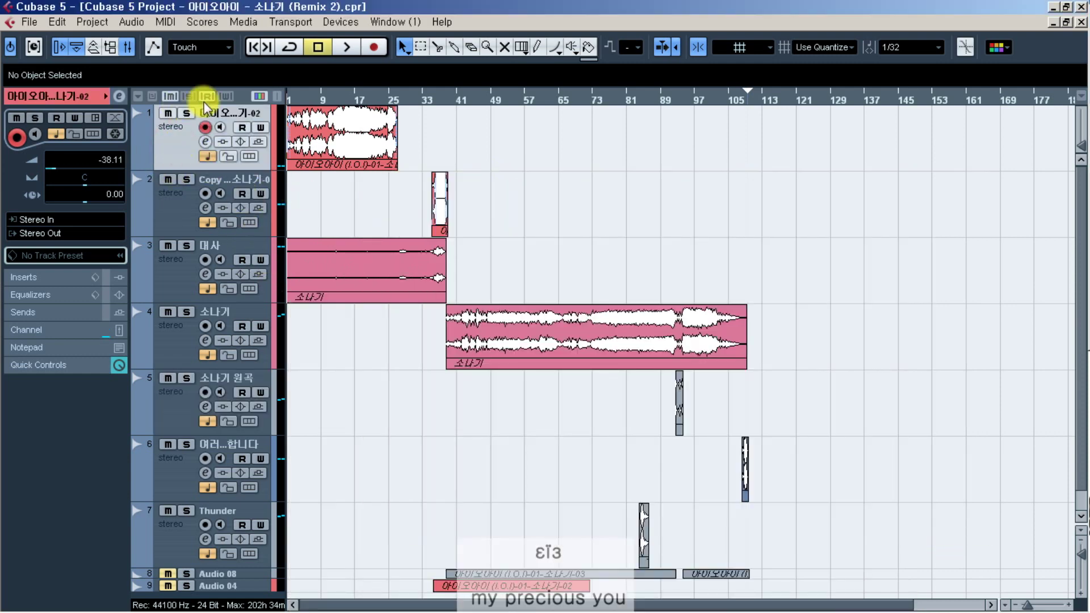
{"action": "double_click", "coordinate": [220, 113]}
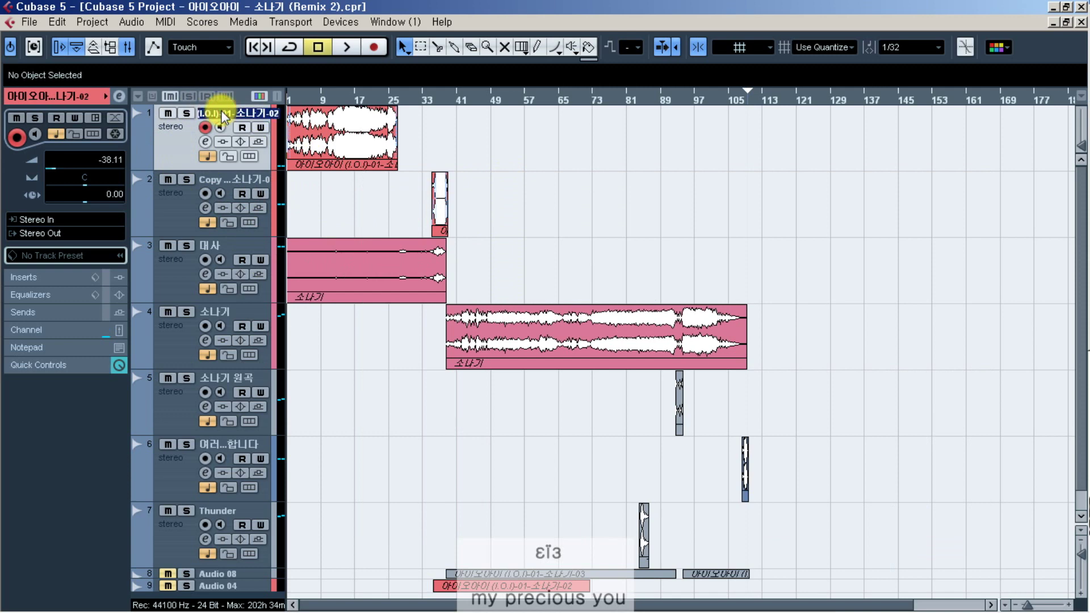
{"action": "type", "text": "thskrl"}
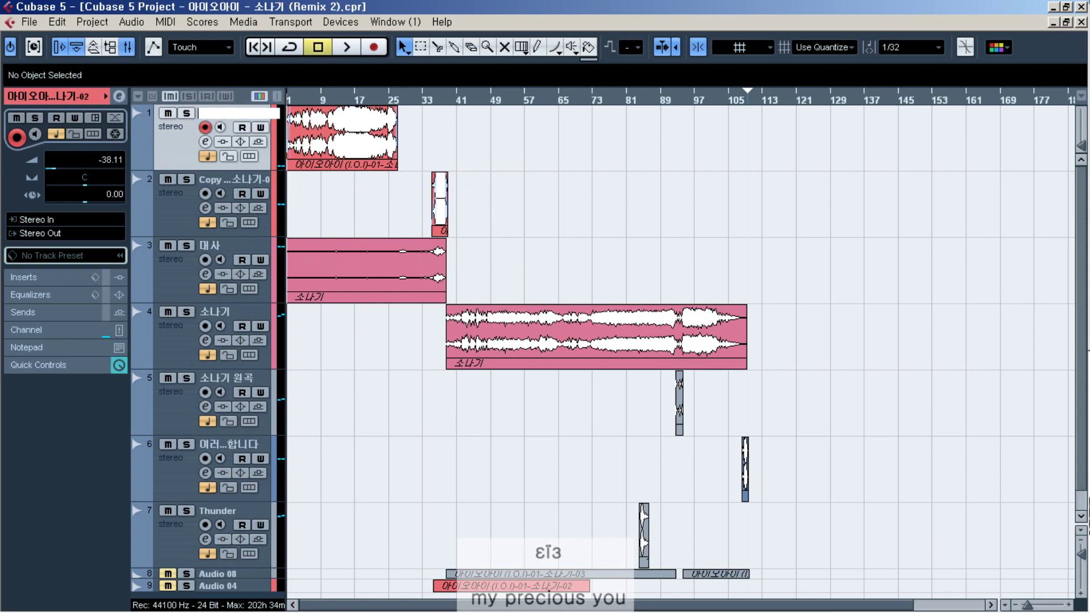
{"action": "type", "text": " dnjsrhr"}
{"action": "key", "text": "Return"}
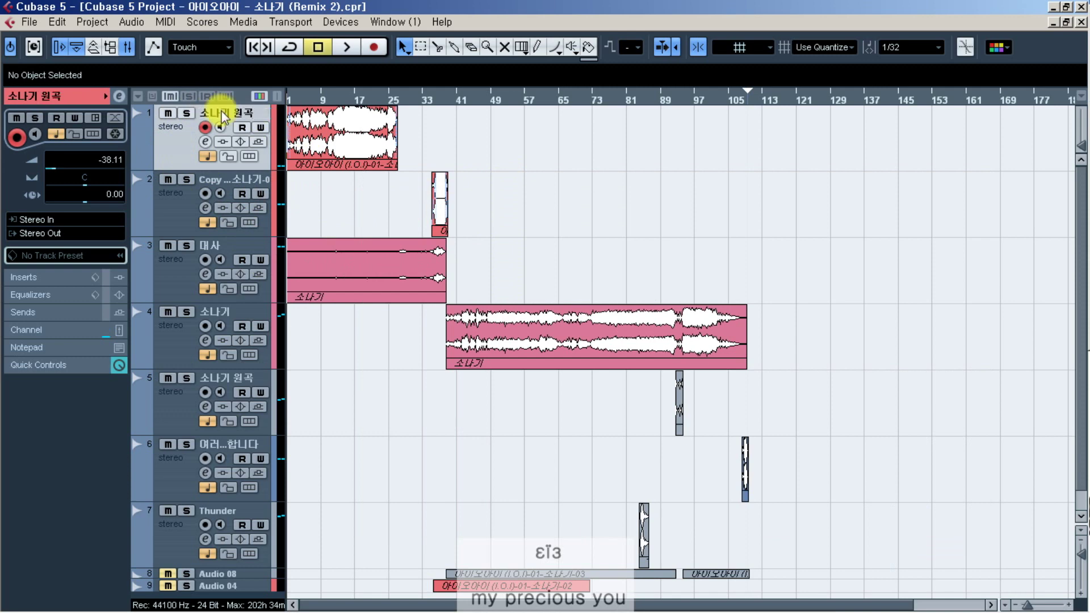
- Rename the second track, which holds the short event near bar 35, as 소나기 원곡2
{"action": "left_click", "coordinate": [179, 196]}
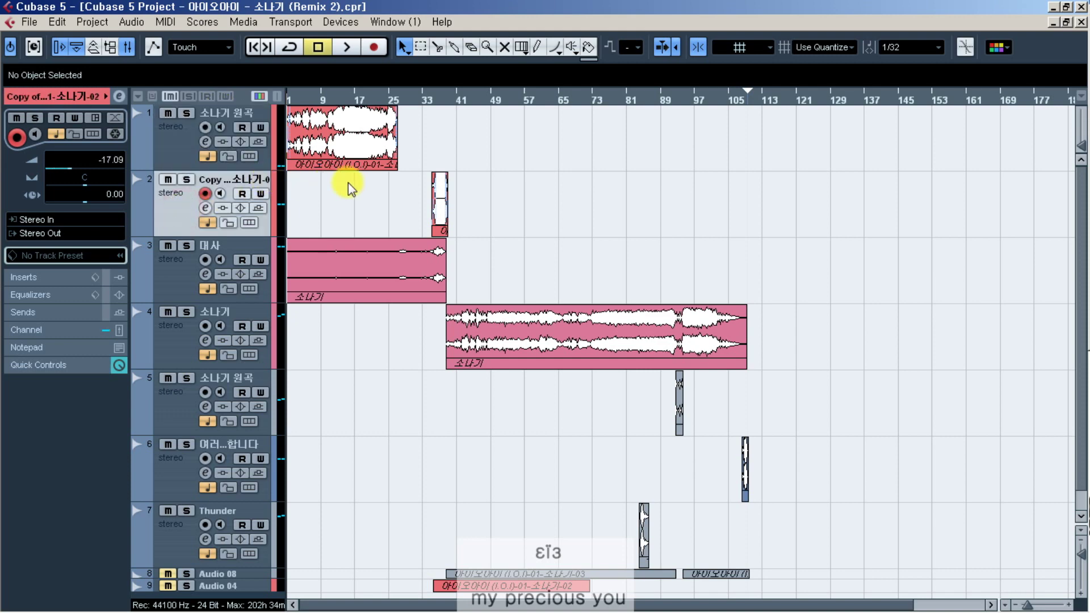
{"action": "left_click", "coordinate": [434, 202]}
{"action": "double_click", "coordinate": [256, 179]}
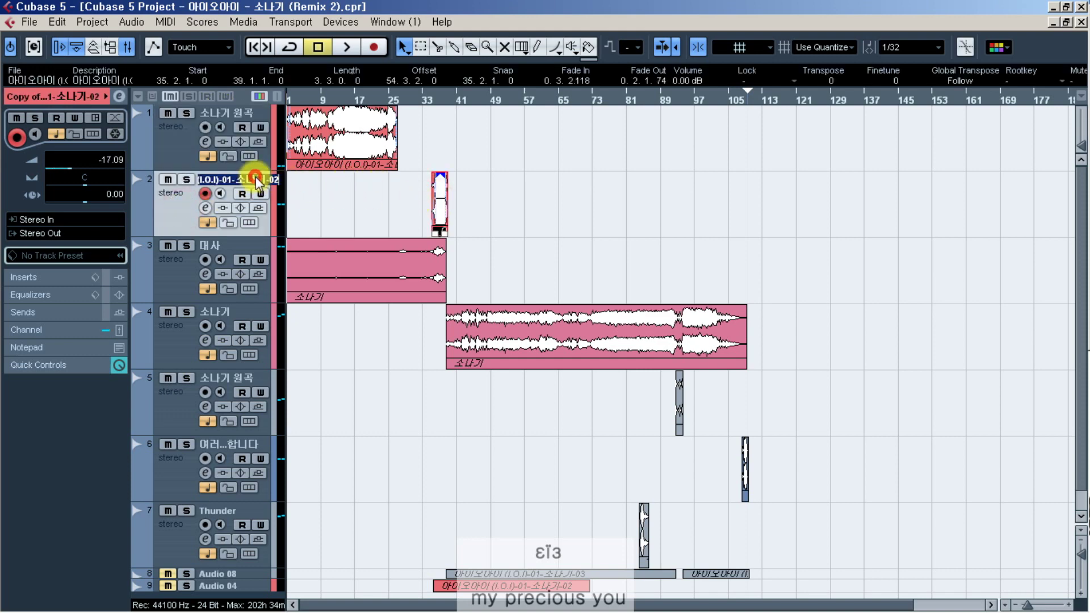
{"action": "type", "text": "thskrl"}
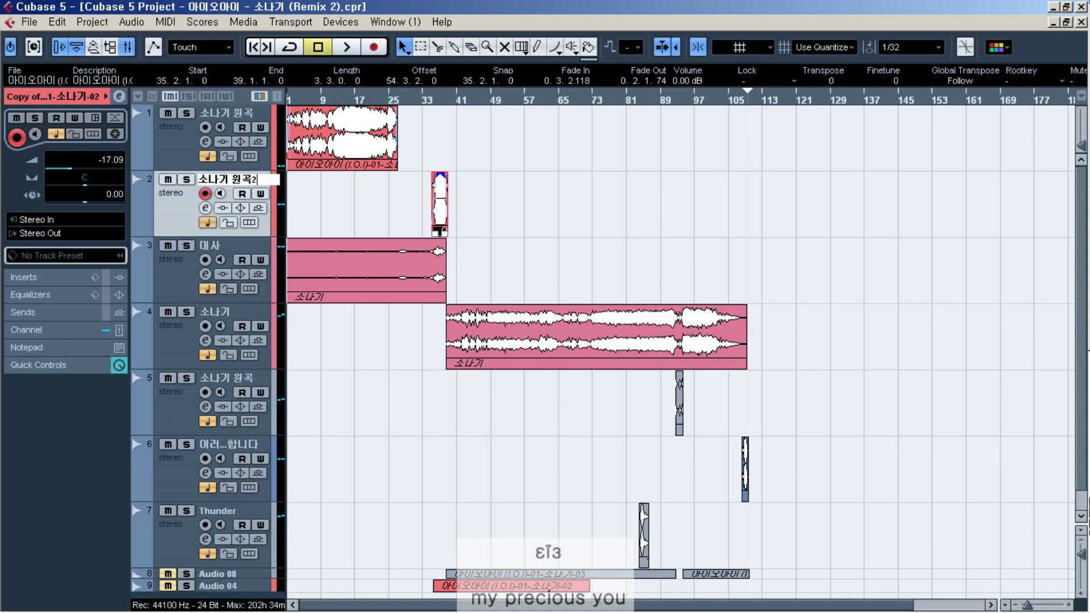
{"action": "key", "text": "Return"}
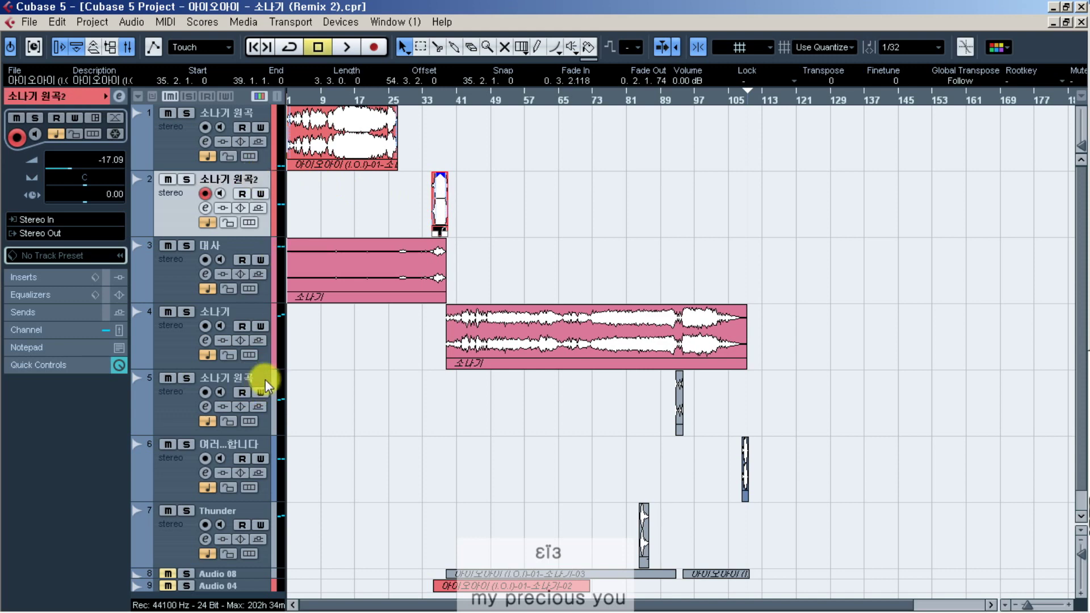
- Add a 3 to the fifth track's name so that it reads 소나기 원곡3
{"action": "double_click", "coordinate": [260, 379]}
{"action": "key", "text": "End"}
{"action": "type", "text": "3"}
{"action": "key", "text": "Return"}
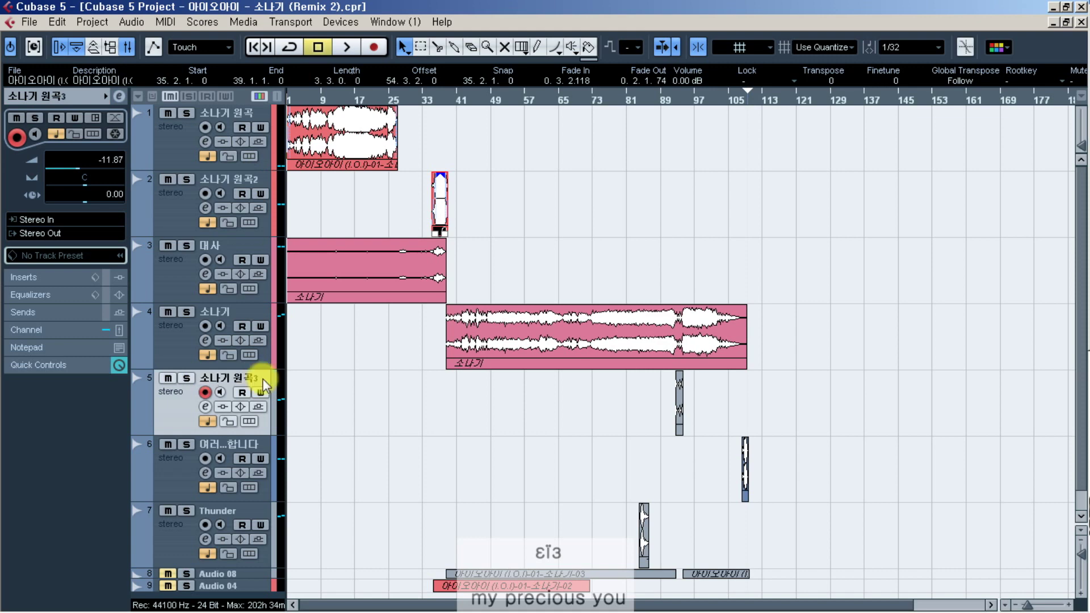
- Deselect the event on the 소나기 원곡2 track and make the first track, 소나기 원곡, the selected one
{"action": "left_click", "coordinate": [249, 313]}
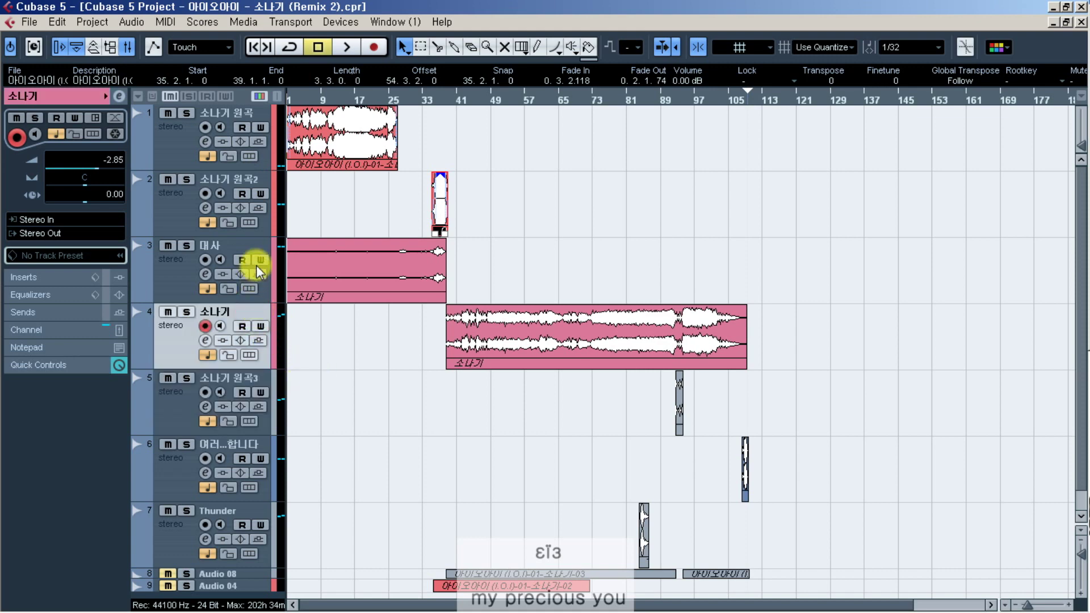
{"action": "left_click", "coordinate": [252, 243]}
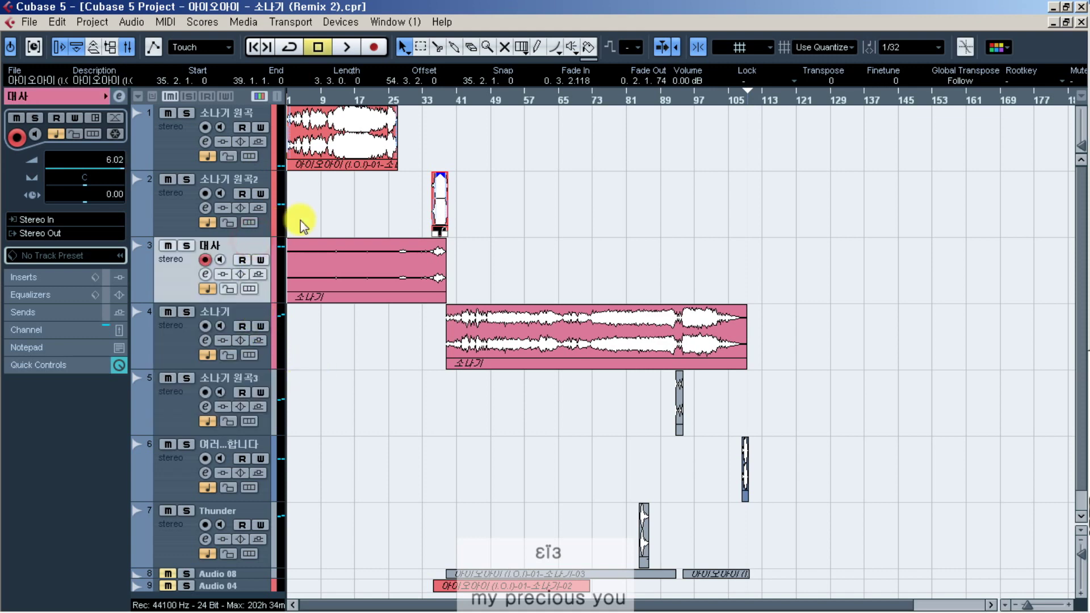
{"action": "left_click", "coordinate": [167, 212]}
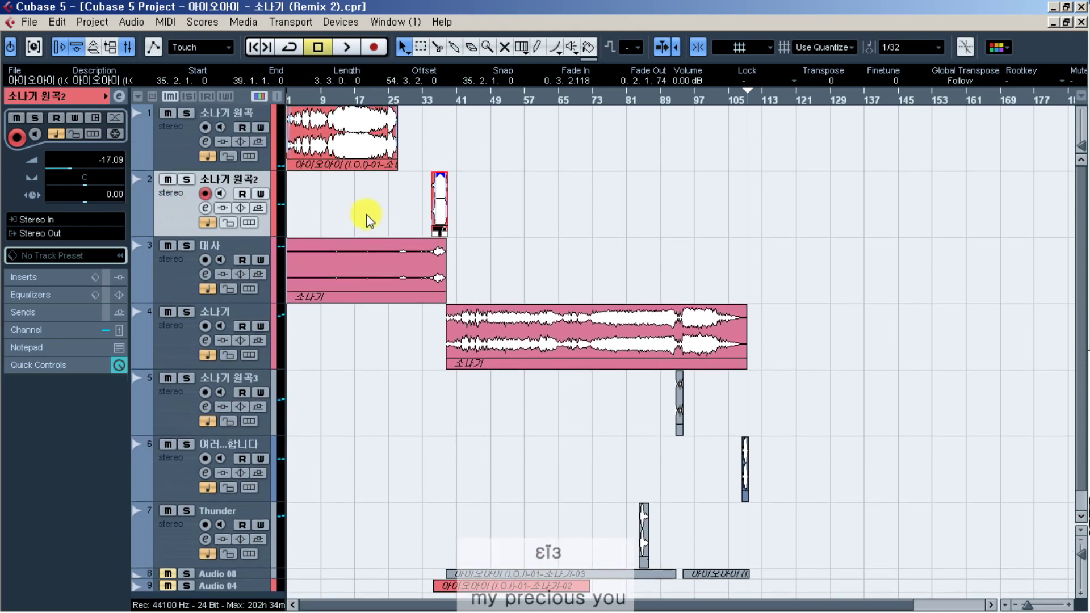
{"action": "left_click", "coordinate": [423, 419]}
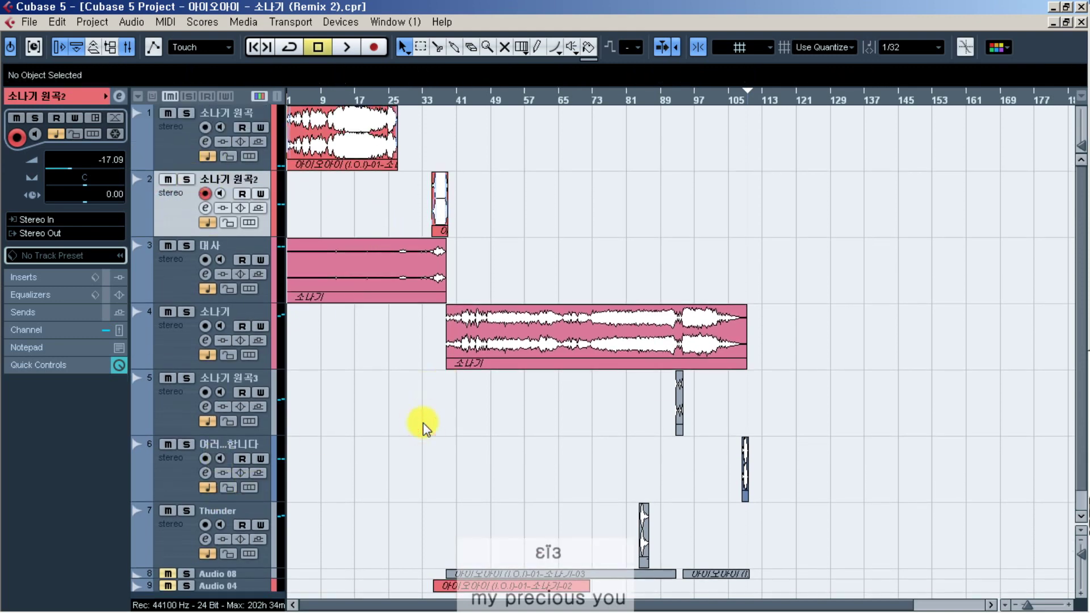
{"action": "left_click", "coordinate": [171, 152]}
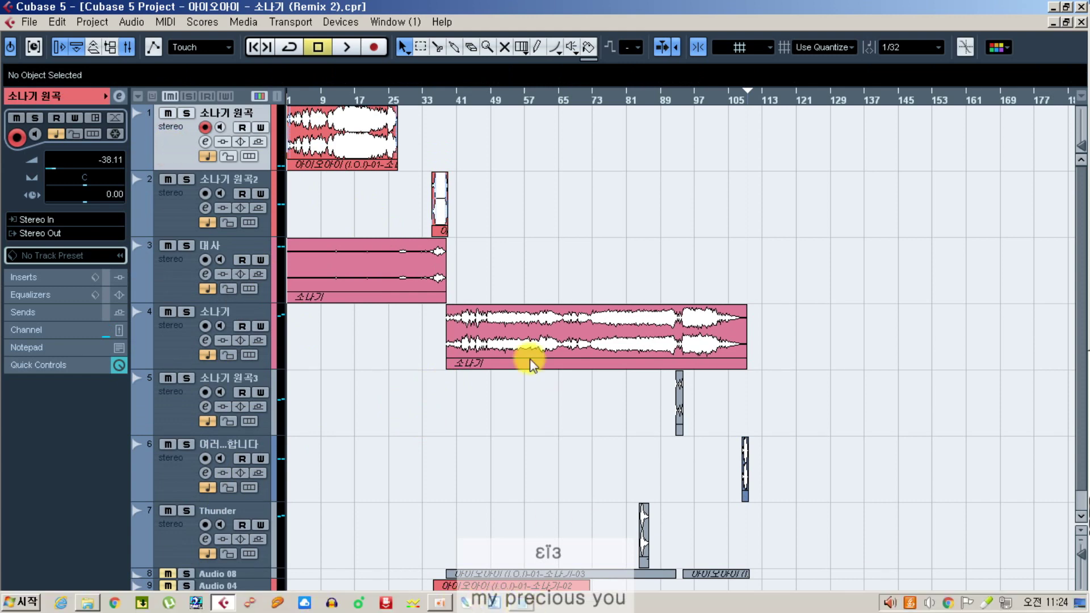
- Switch to the Notepad note, complete its line as 이제 오늘은 일단 EQ작업 부터 하도록 하겠습니다, and return to the Cubase project
{"action": "left_click", "coordinate": [471, 602]}
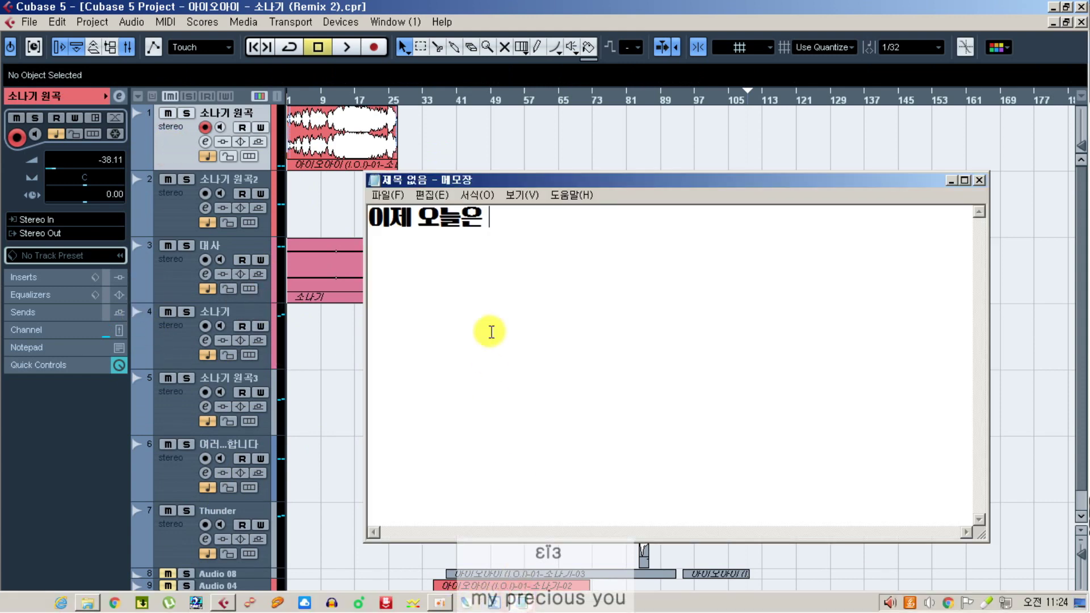
{"action": "type", "text": "일단 EQ"}
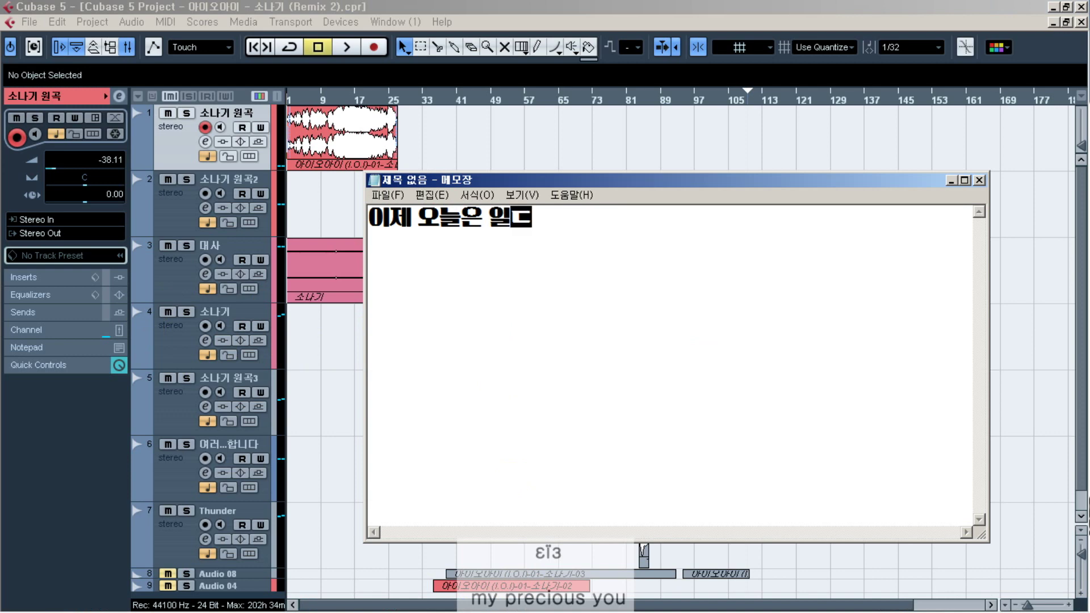
{"action": "type", "text": "작"}
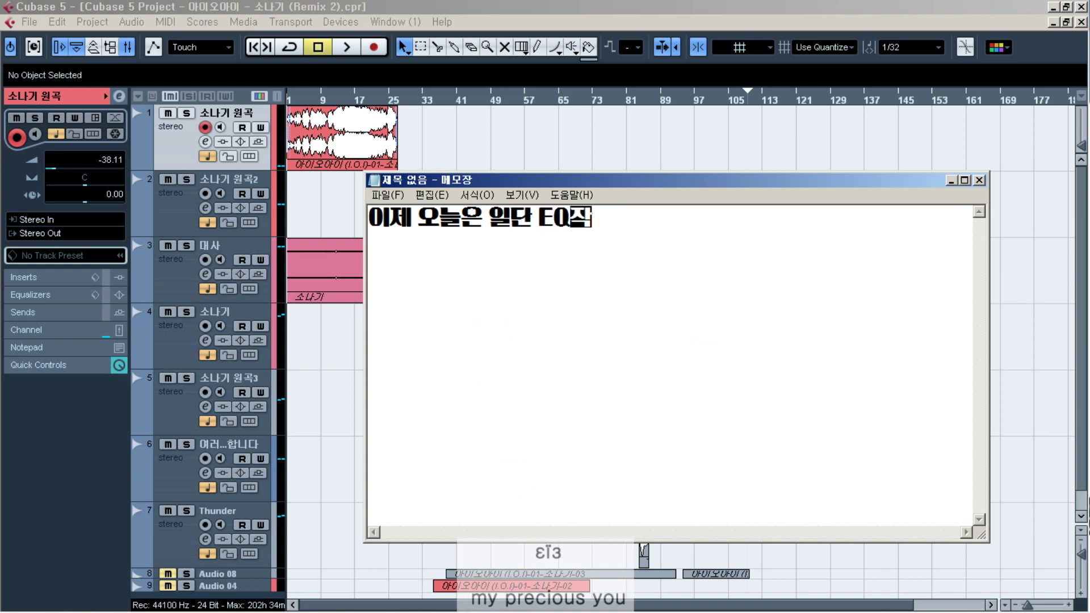
{"action": "type", "text": "업 부터하"}
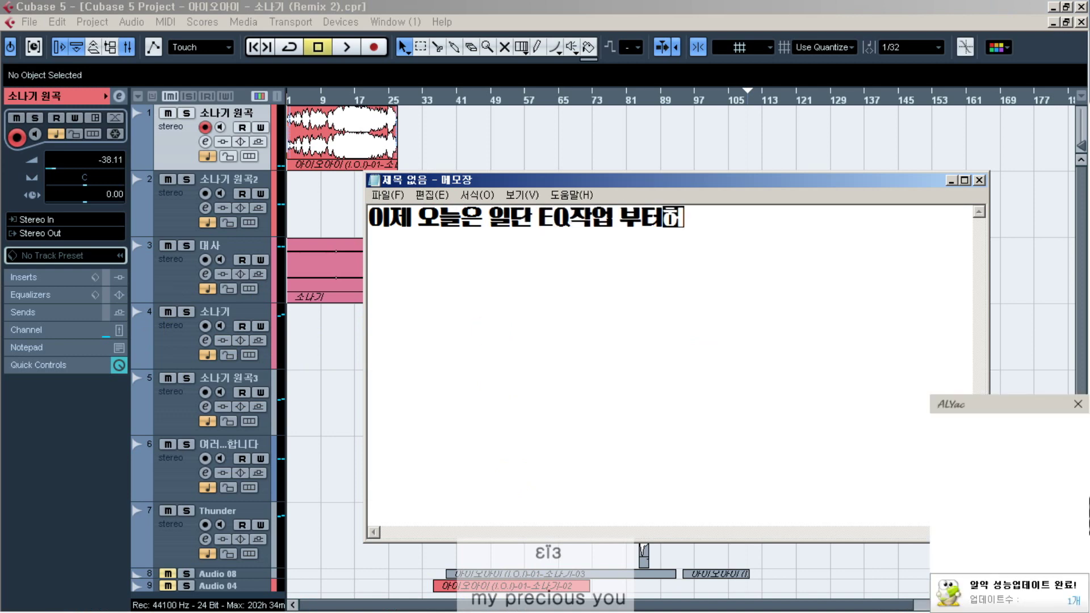
{"action": "type", "text": " 하도록 하겠"}
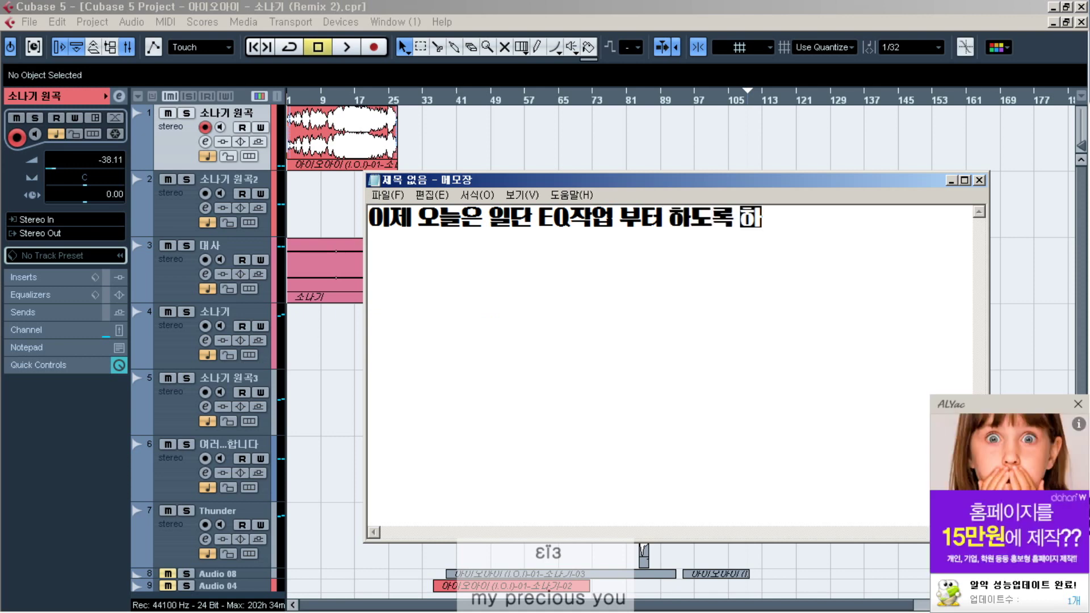
{"action": "type", "text": "습니"}
{"action": "key", "text": "BackSpace"}
{"action": "key", "text": "BackSpace"}
{"action": "key", "text": "BackSpace"}
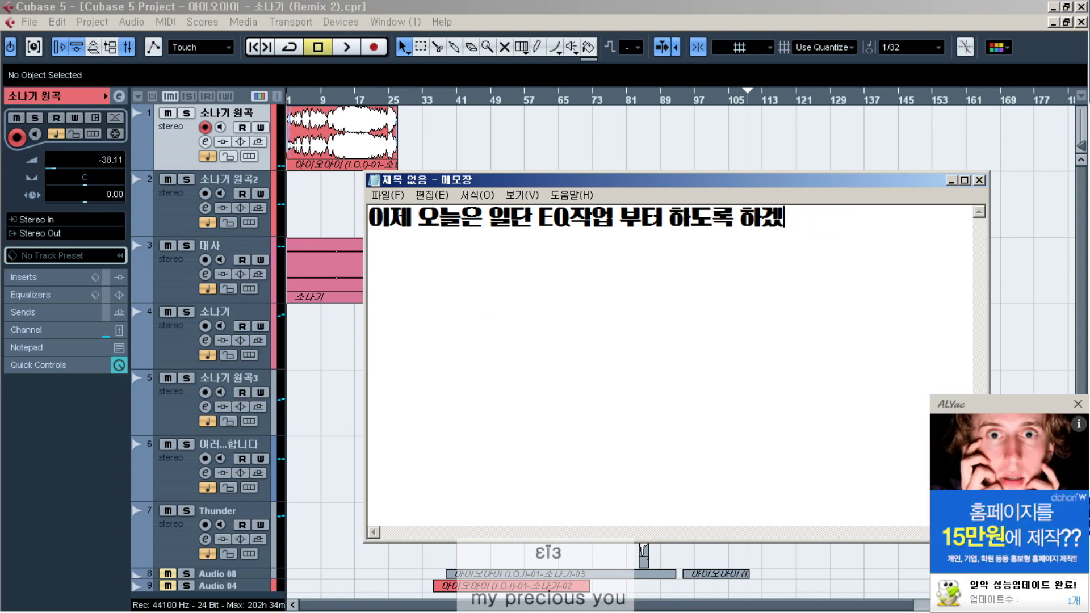
{"action": "type", "text": "습ㄴ니다"}
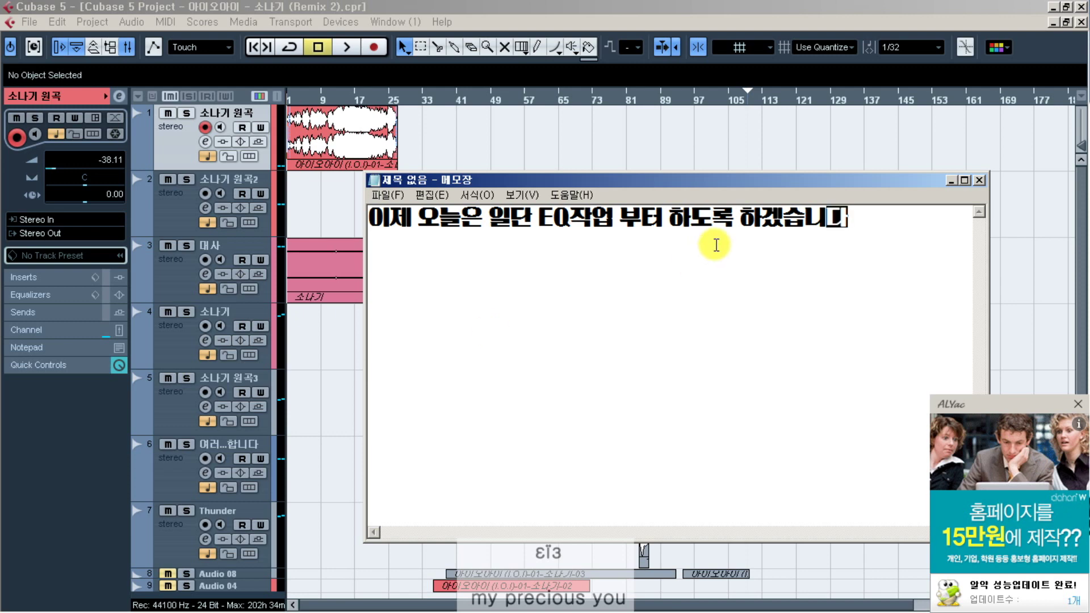
{"action": "left_click", "coordinate": [776, 156]}
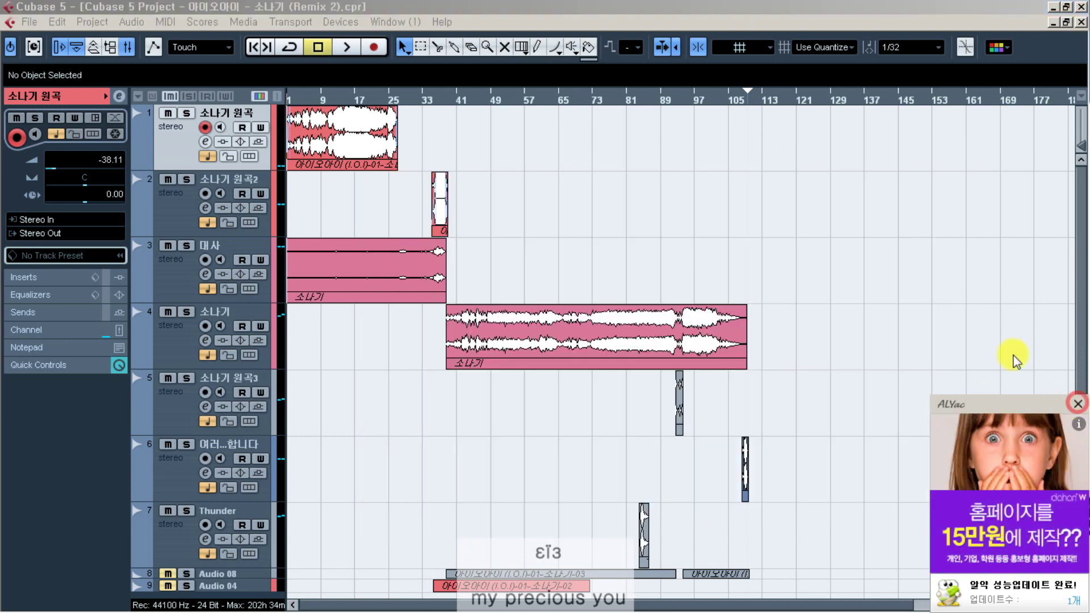
- Show the mixer on the second monitor to view all channel faders, and hide it again
{"action": "left_click", "coordinate": [856, 221]}
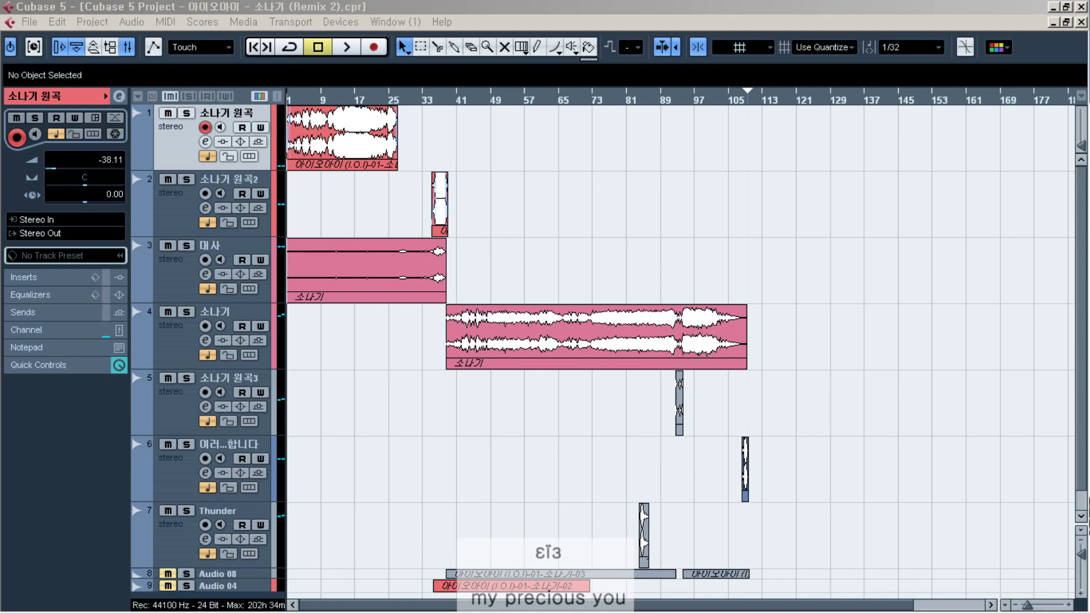
{"action": "left_click", "coordinate": [873, 199]}
{"action": "left_click", "coordinate": [1086, 355]}
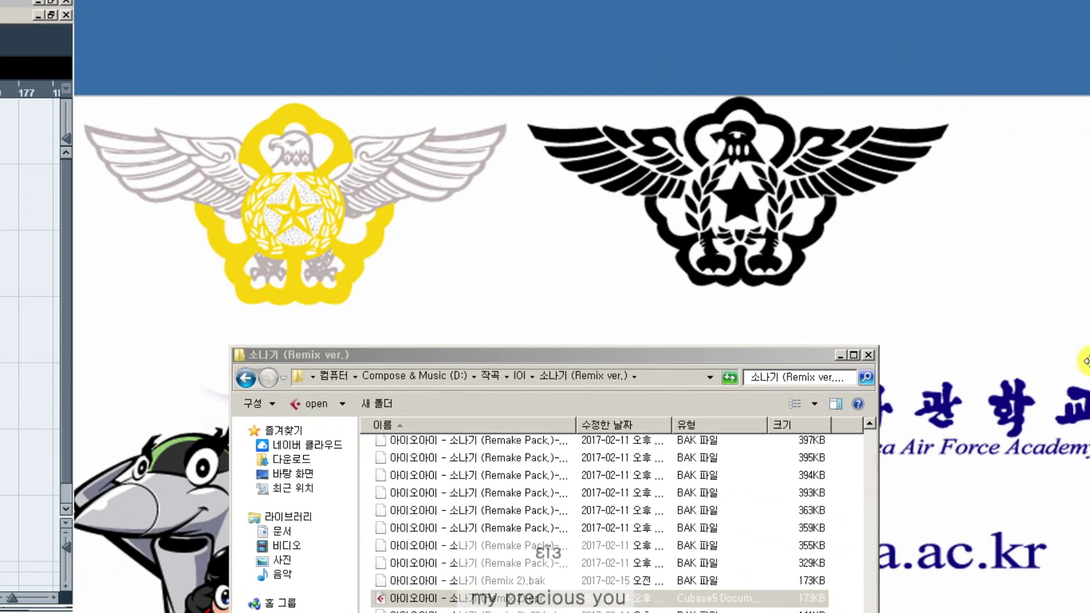
{"action": "left_click", "coordinate": [628, 311]}
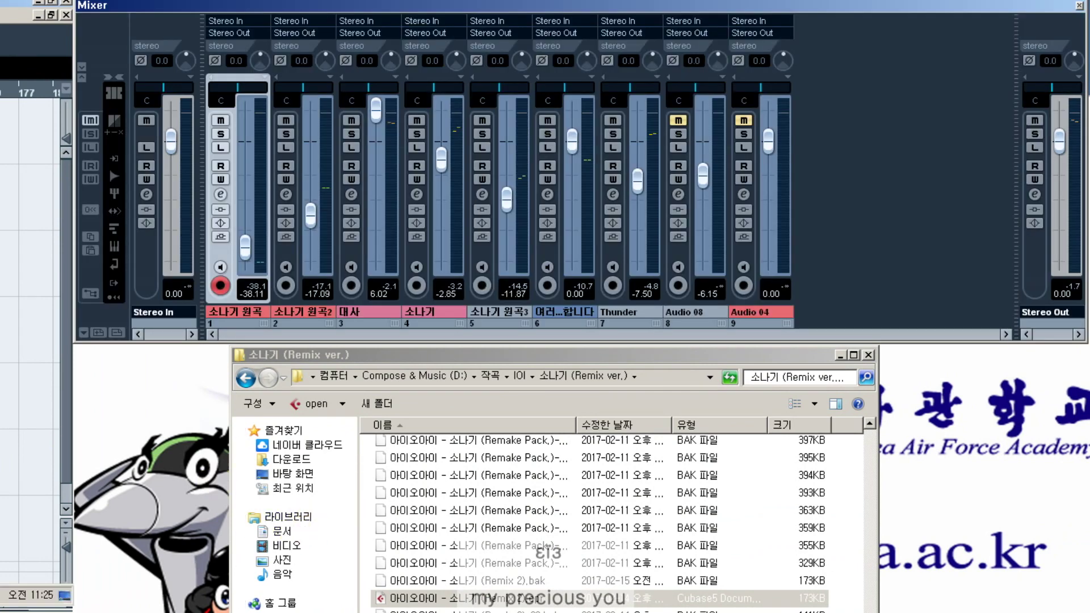
{"action": "key", "text": "F3"}
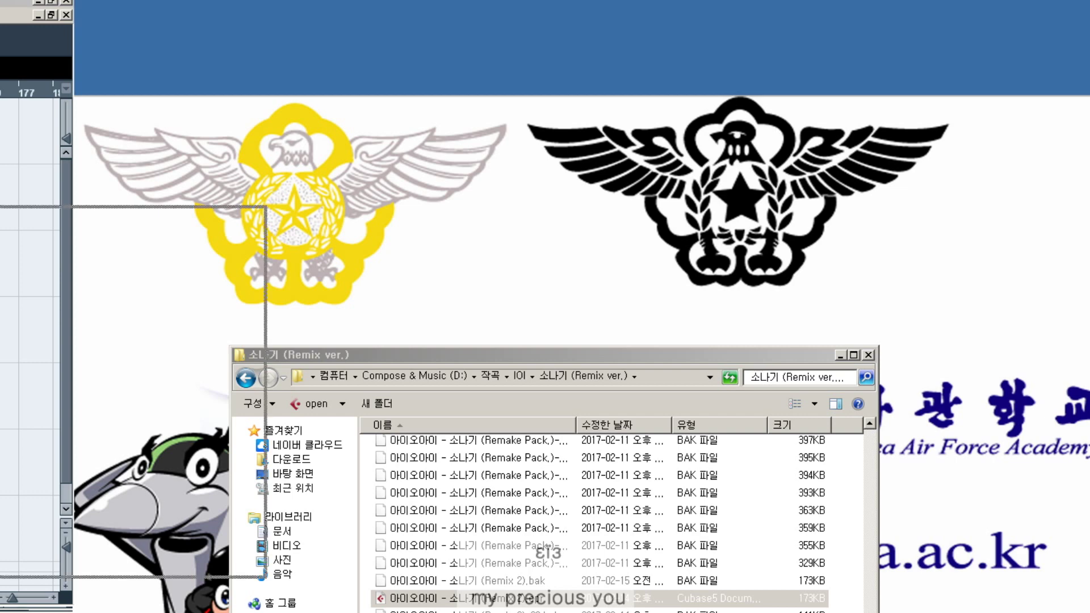
- Add the line 저는 항상 이렇게 믹스를 켜놓고 합니다 to the Notepad note and put the note away
{"action": "key", "text": "alt+Tab"}
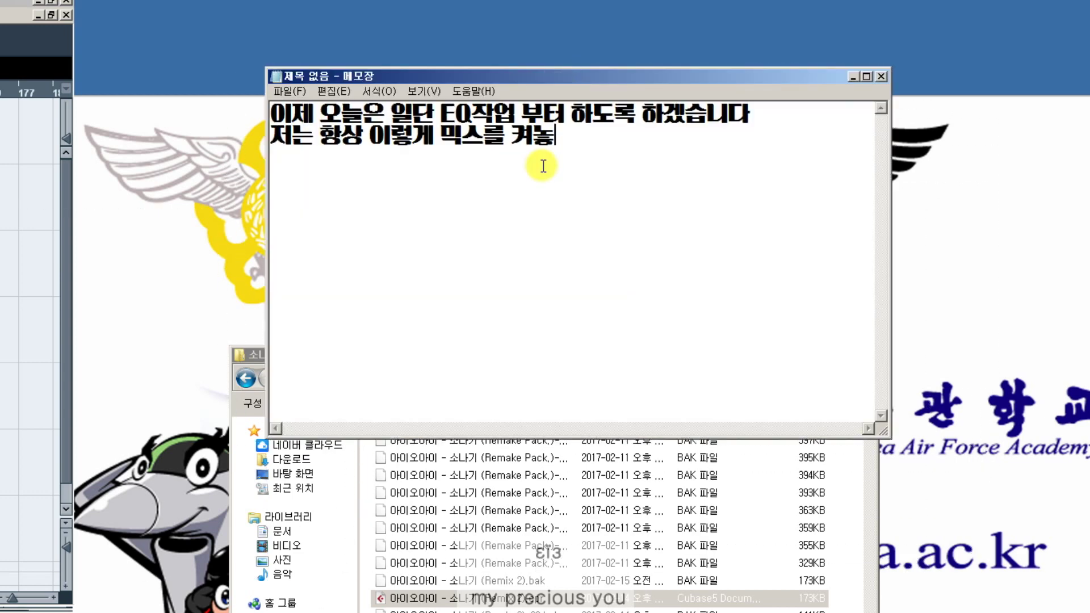
{"action": "type", "text": "고 합니다"}
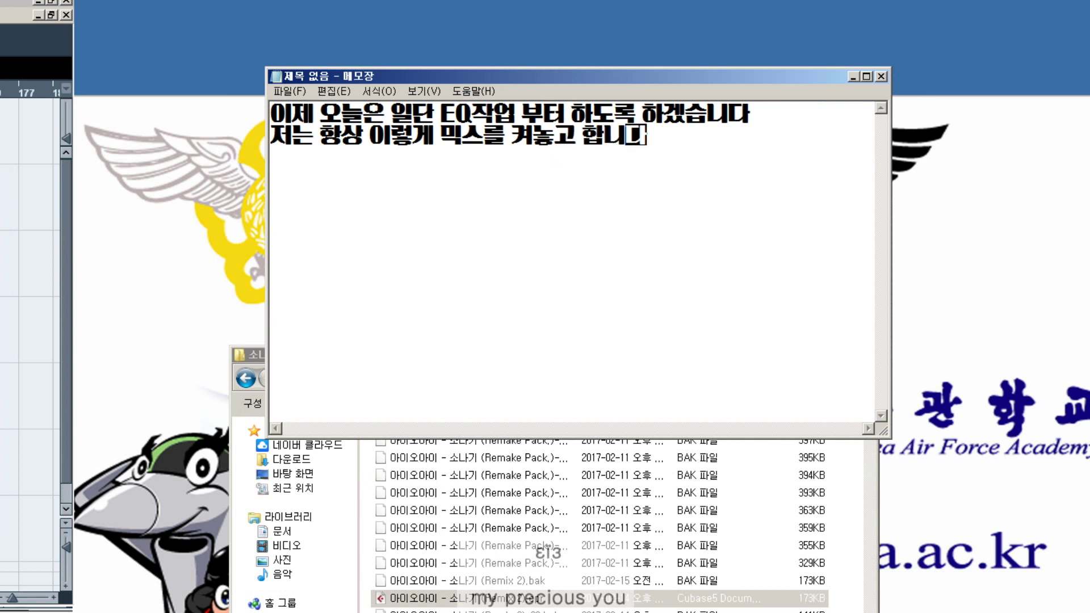
{"action": "left_click", "coordinate": [701, 3]}
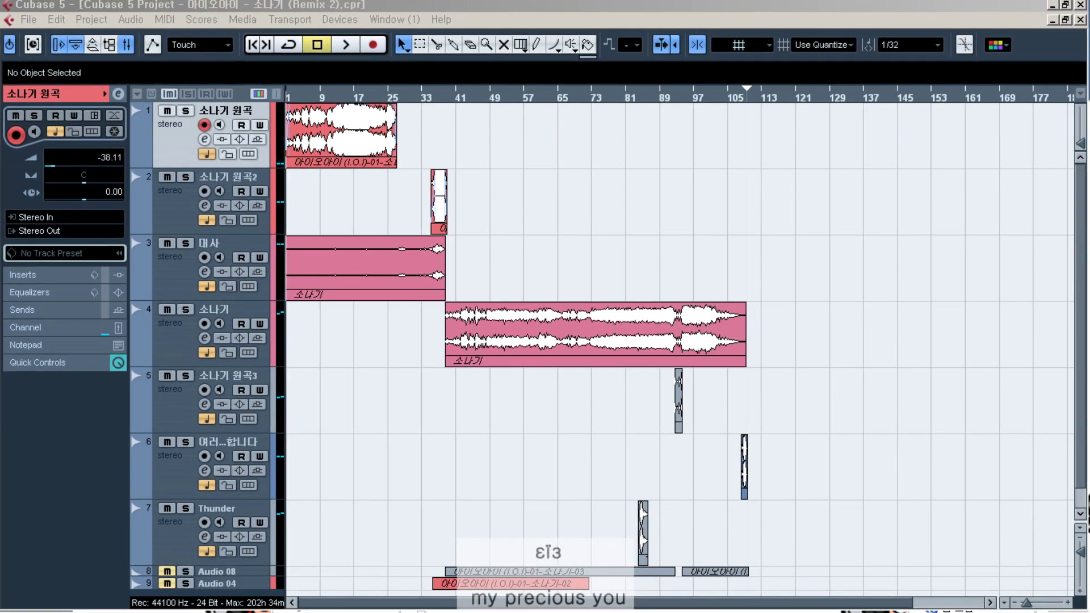
{"action": "key", "text": "alt+Tab"}
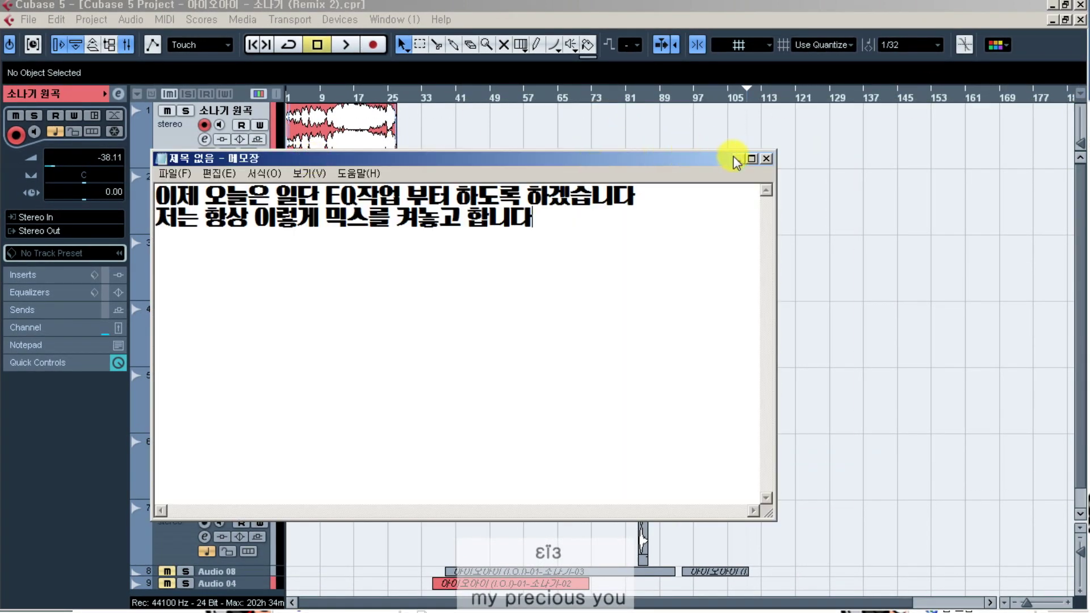
{"action": "left_click", "coordinate": [737, 160]}
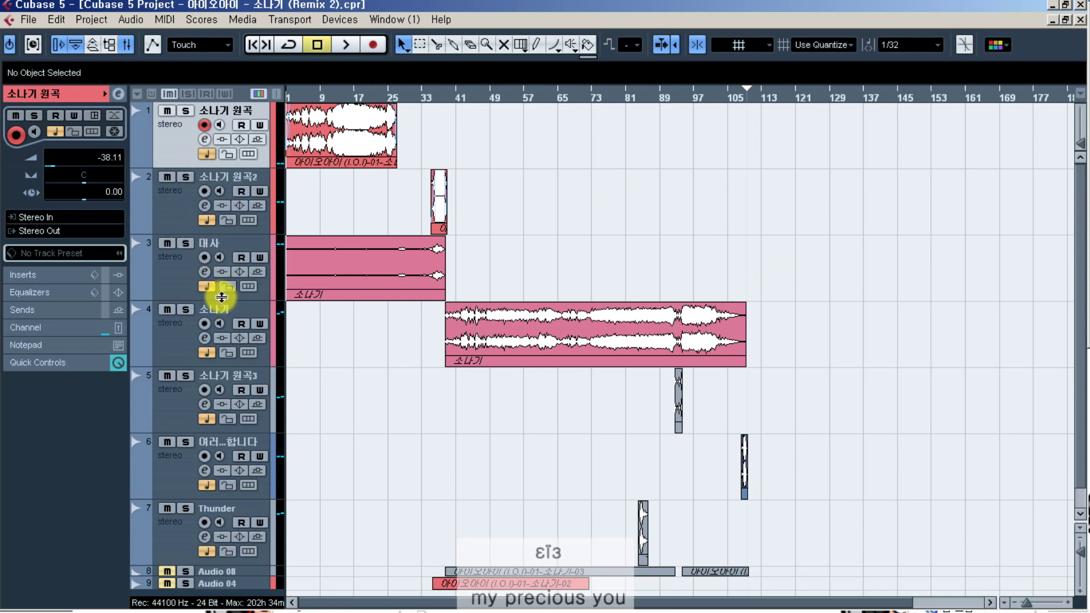
- Go through the tracks below 소나기 원곡 and make the 대사 track the selected one
{"action": "left_click", "coordinate": [170, 196]}
{"action": "left_click", "coordinate": [178, 265]}
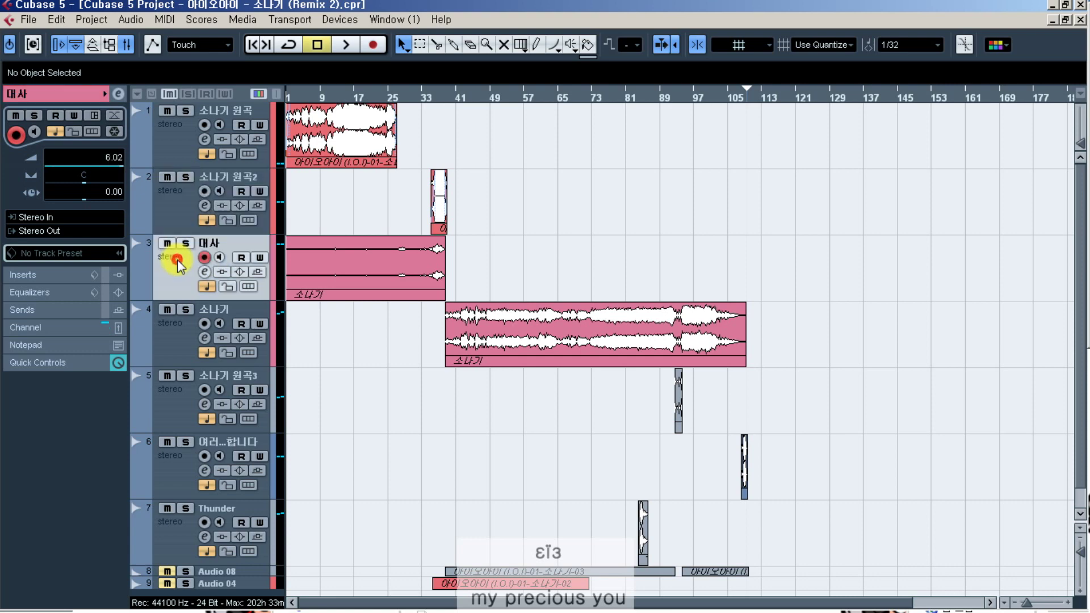
{"action": "left_click", "coordinate": [174, 349]}
{"action": "left_click", "coordinate": [171, 275]}
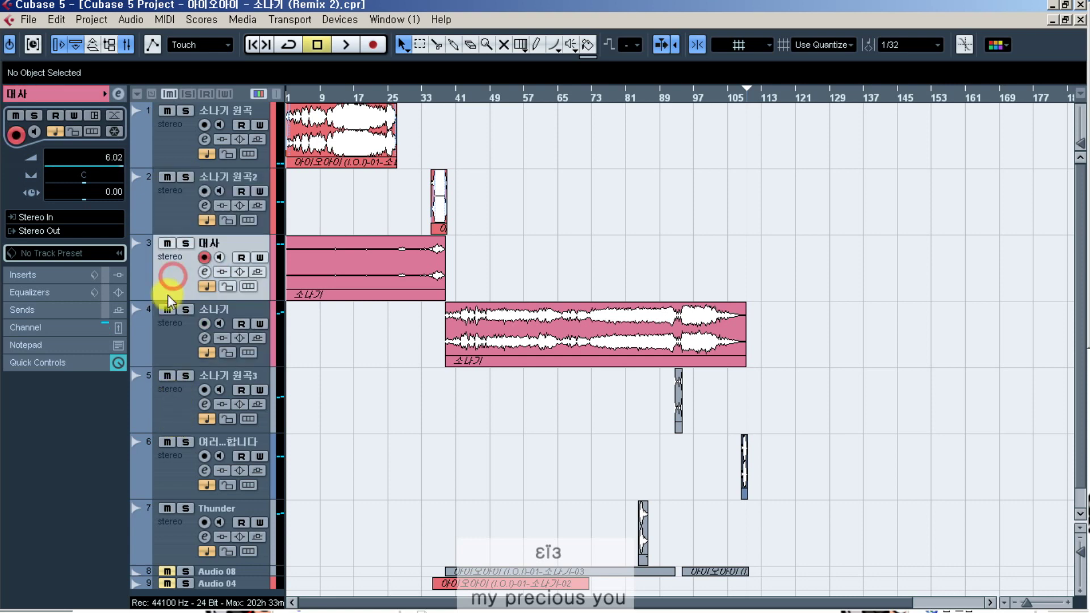
- Return the project cursor to the start of the project and begin playback
{"action": "left_click", "coordinate": [391, 97]}
{"action": "left_click", "coordinate": [320, 101]}
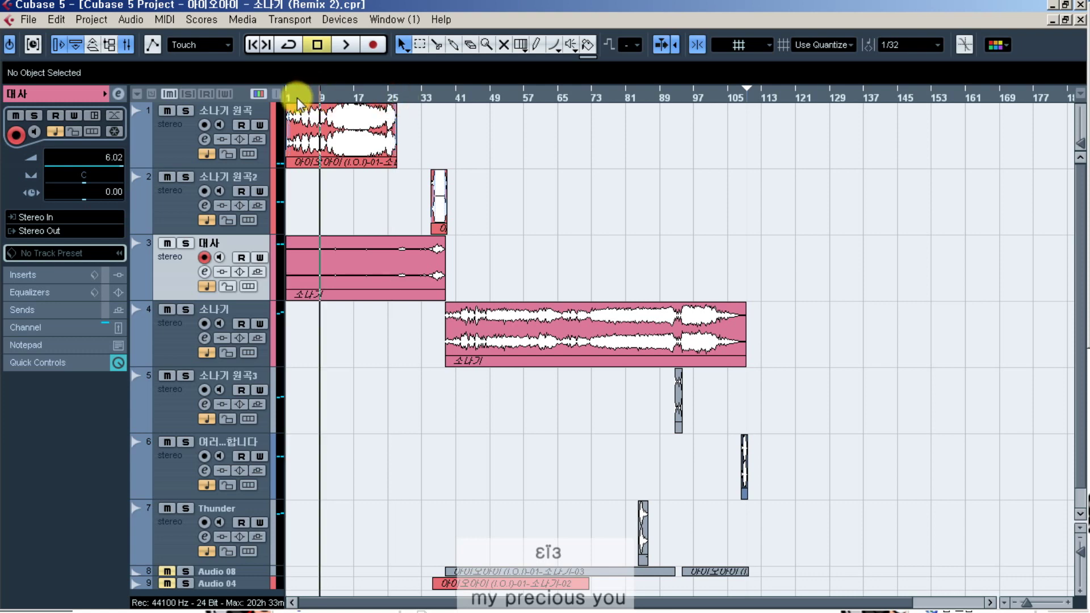
{"action": "left_click", "coordinate": [251, 45]}
{"action": "key", "text": "space"}
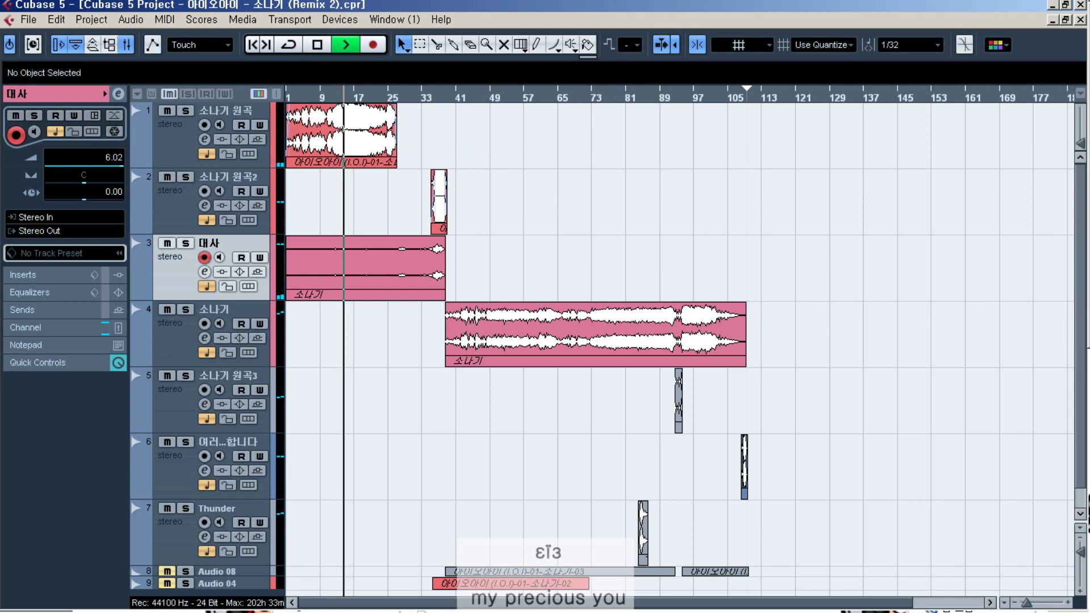
- Open the mixer during playback, narrow its window and place it over the empty upper part of the arrangement
{"action": "key", "text": "F3"}
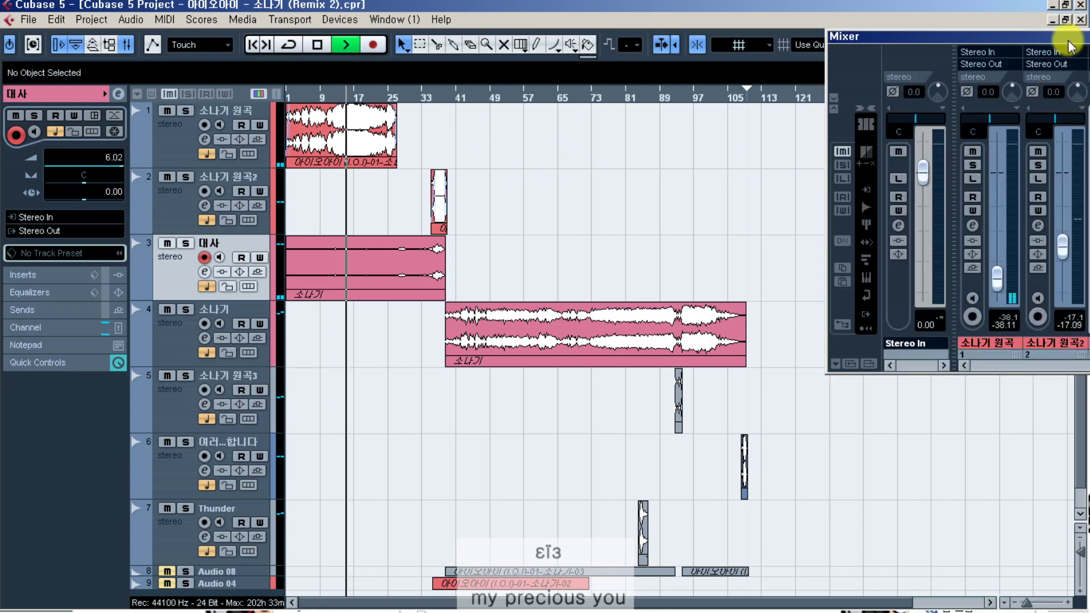
{"action": "left_click_drag", "start_coordinate": [1068, 40], "coordinate": [991, 49]}
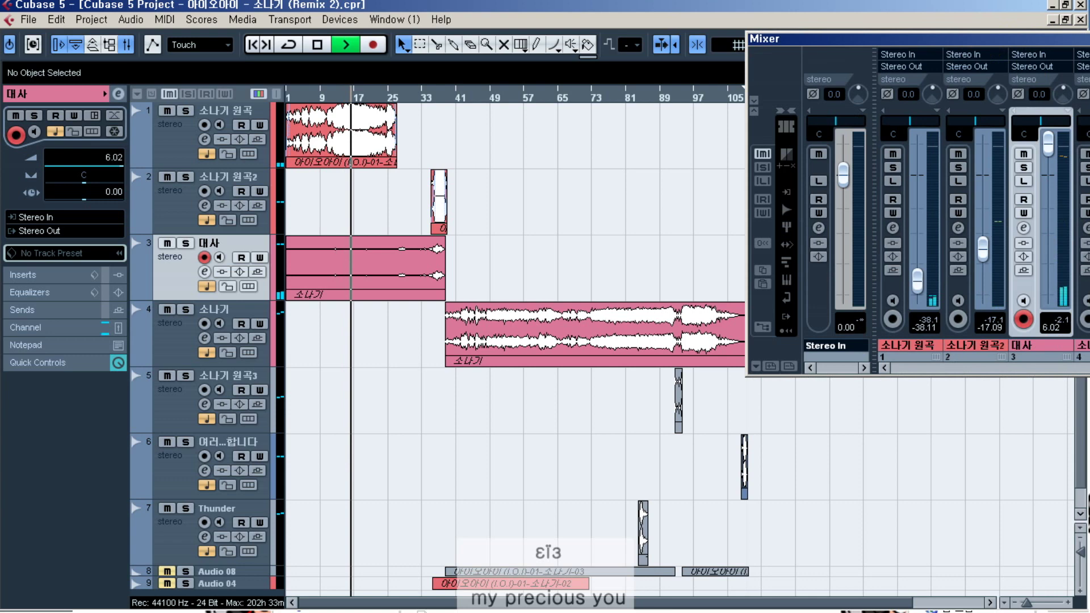
{"action": "mouse_move", "coordinate": [1088, 110]}
{"action": "left_mouse_down"}
{"action": "mouse_move", "coordinate": [1010, 109]}
{"action": "mouse_move", "coordinate": [1070, 115]}
{"action": "left_mouse_up"}
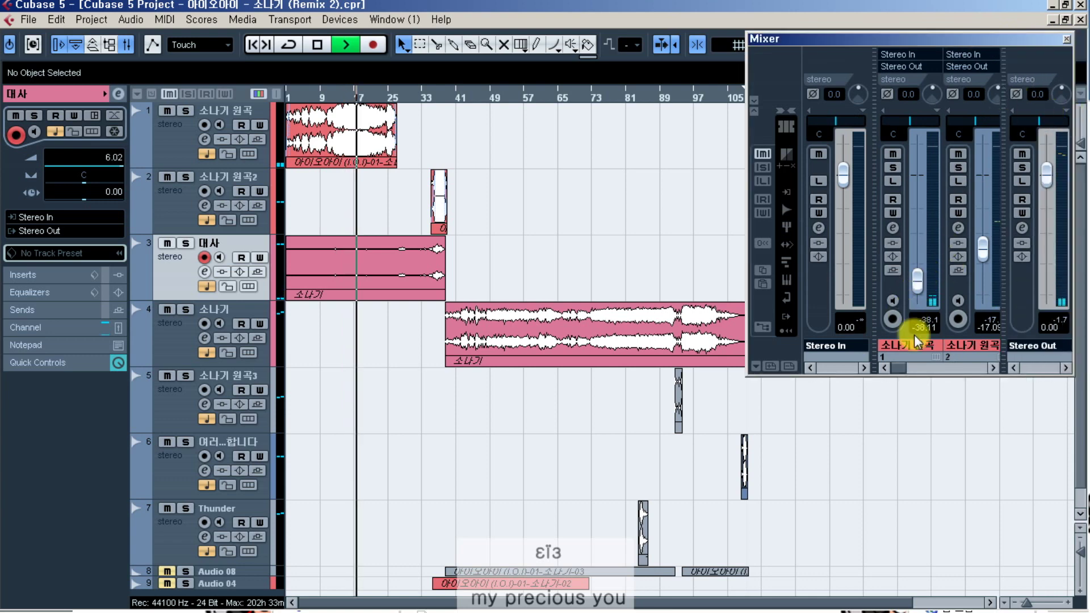
{"action": "left_click_drag", "start_coordinate": [917, 42], "coordinate": [938, 9]}
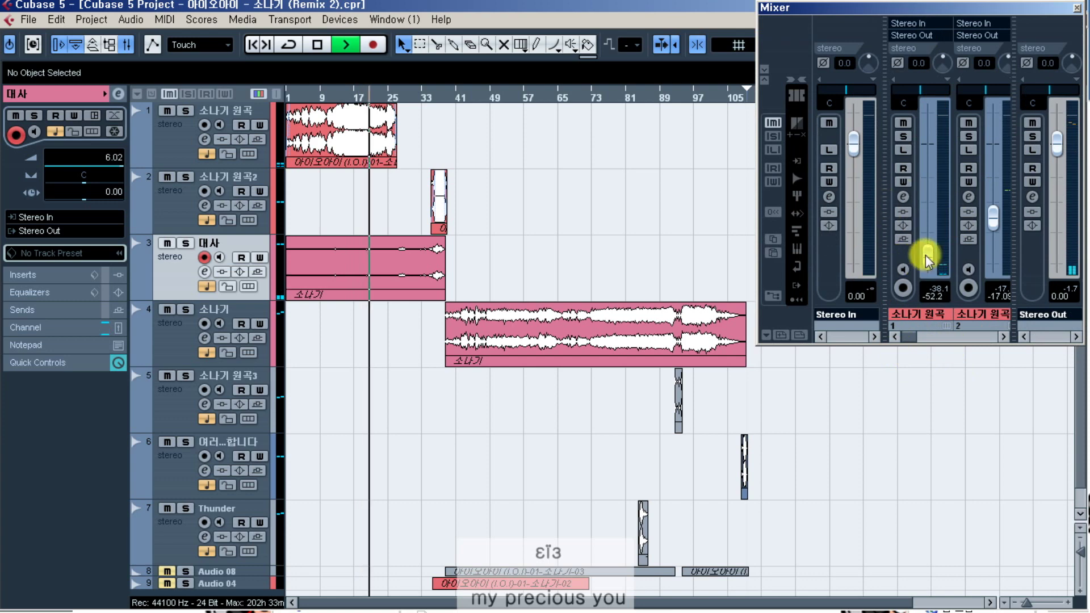
- Set the 소나기 원곡 channel's volume to -45.2 while auditioning from the project start, and stop playback after checking the passage around bar 13
{"action": "left_click_drag", "start_coordinate": [928, 260], "coordinate": [954, 263]}
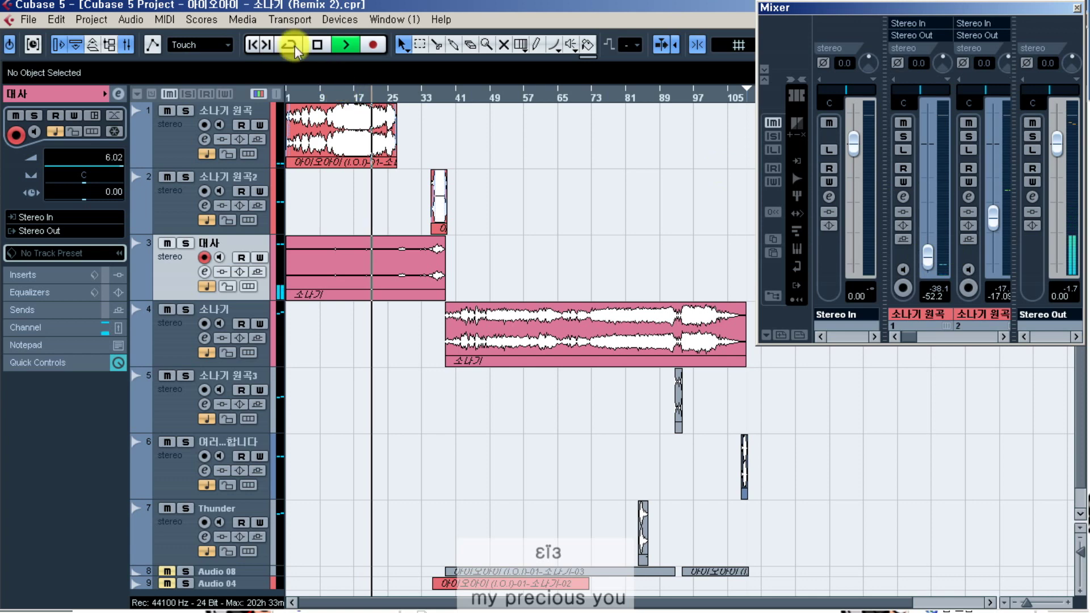
{"action": "left_click", "coordinate": [253, 44]}
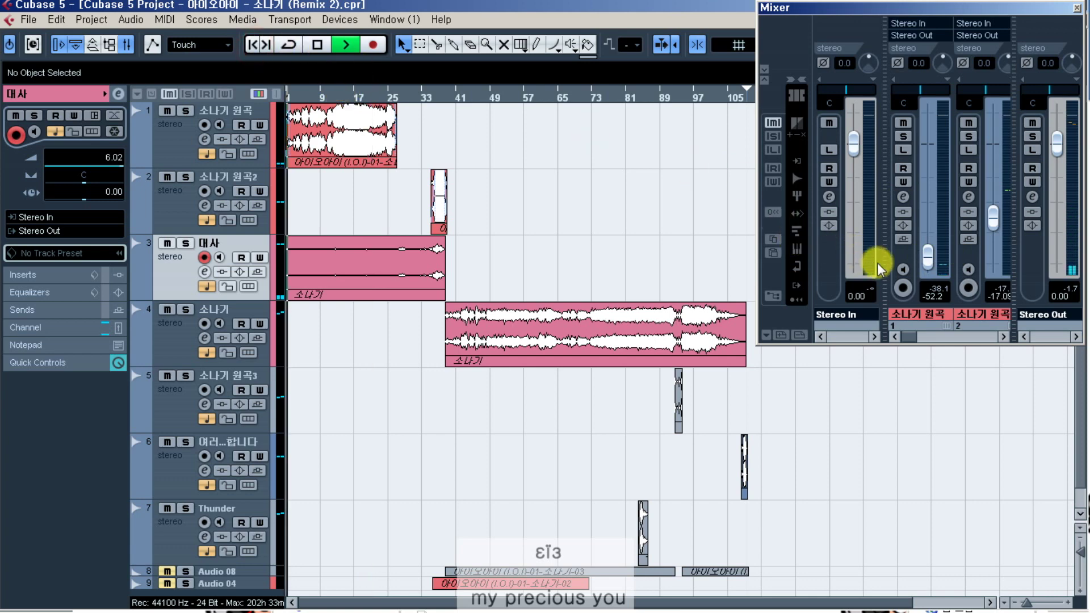
{"action": "left_click_drag", "start_coordinate": [929, 267], "coordinate": [929, 265]}
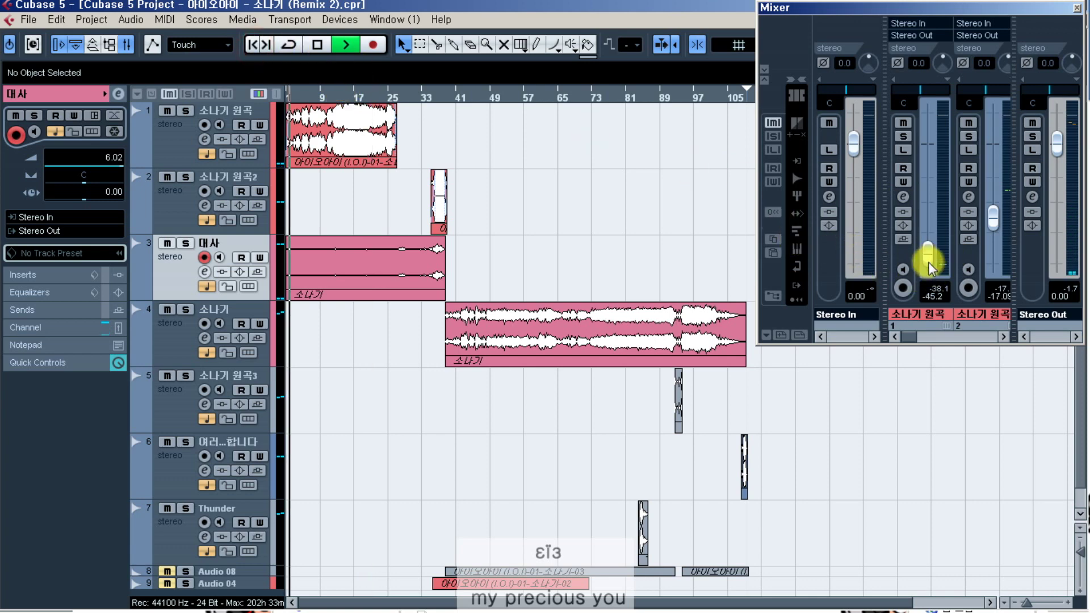
{"action": "left_click", "coordinate": [342, 97]}
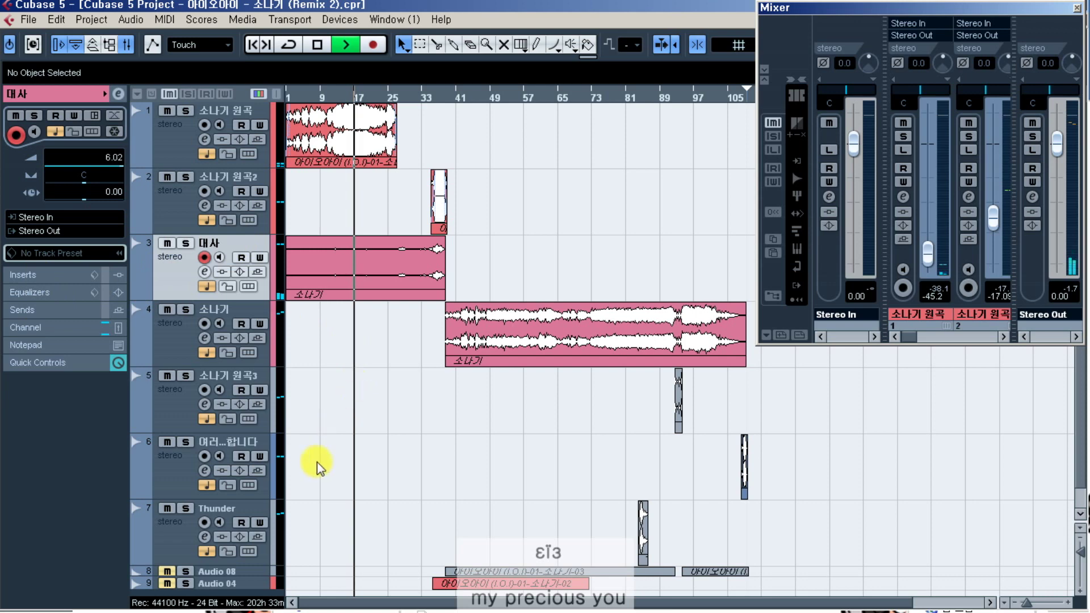
{"action": "key", "text": "space"}
- Switch to the Notepad note and add a third line reading "제가 사용하는 모든 악기, 혹은 모든 것들은"
{"action": "left_click", "coordinate": [479, 605]}
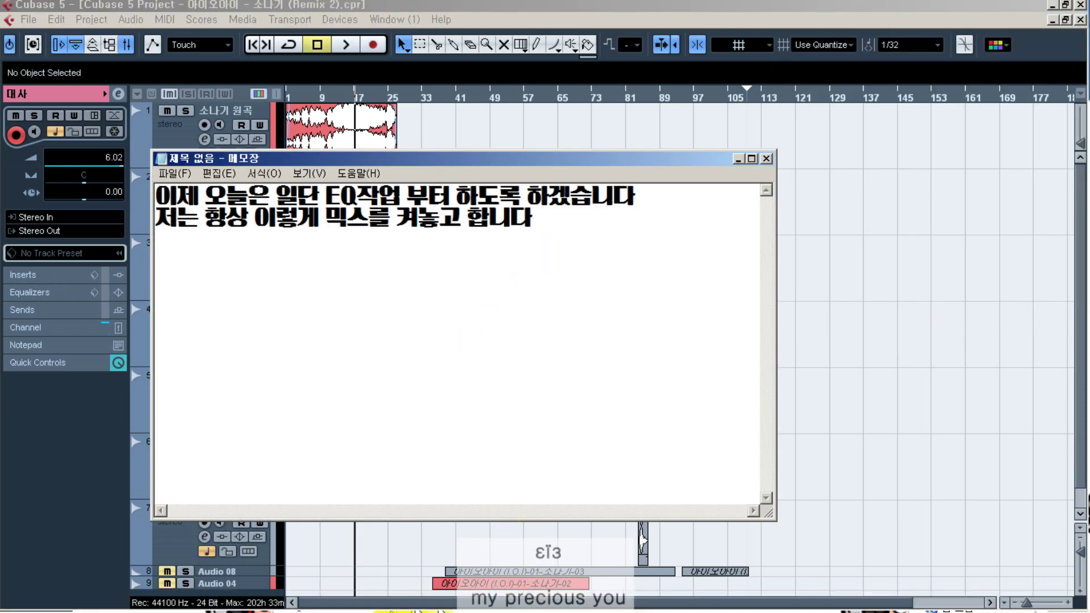
{"action": "type", "text": "제가 한\\"}
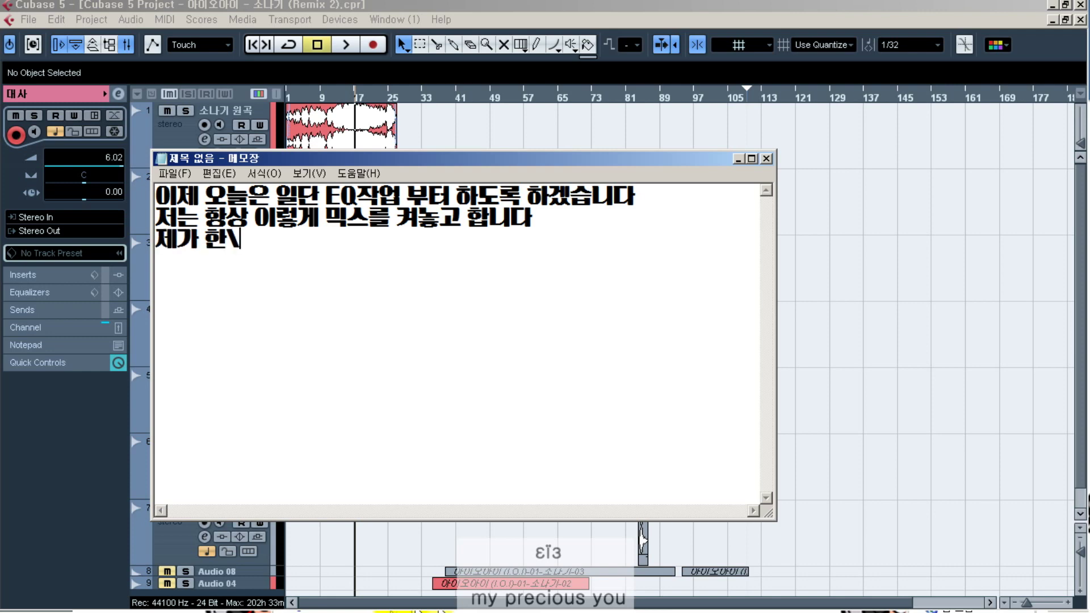
{"action": "key", "text": "BackSpace"}
{"action": "type", "text": "사용하는 모드"}
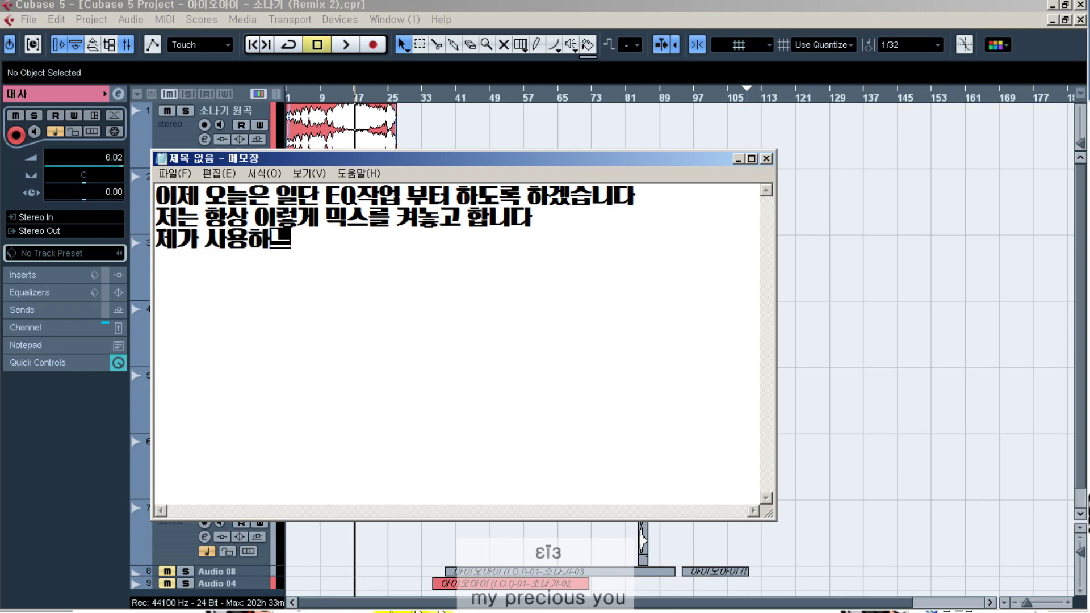
{"action": "type", "text": "ㄴ "}
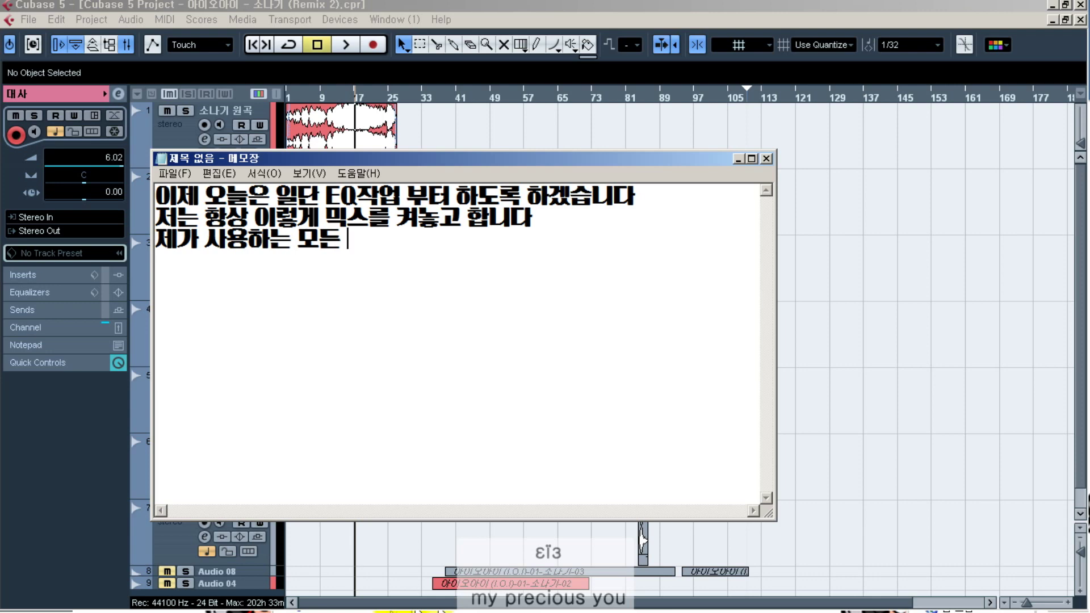
{"action": "type", "text": "악기"}
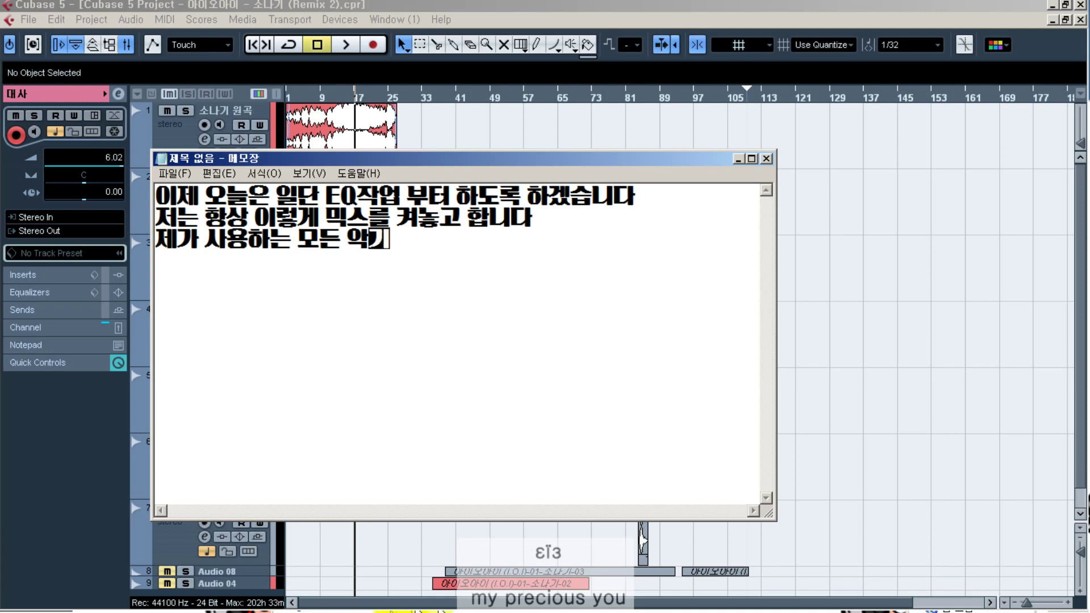
{"action": "type", "text": ", 혹은 "}
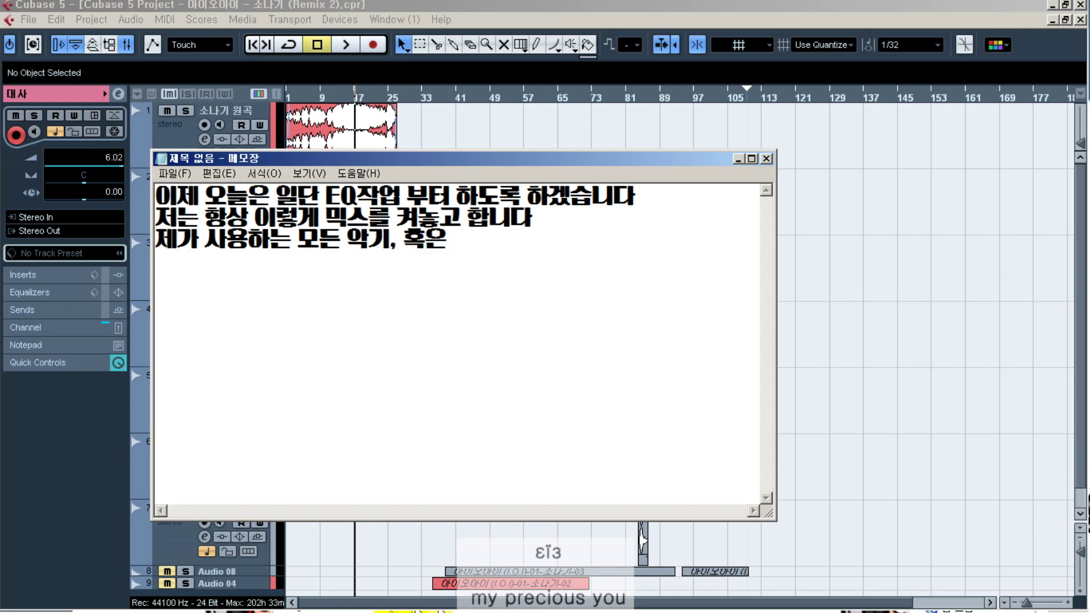
{"action": "type", "text": "모든 "}
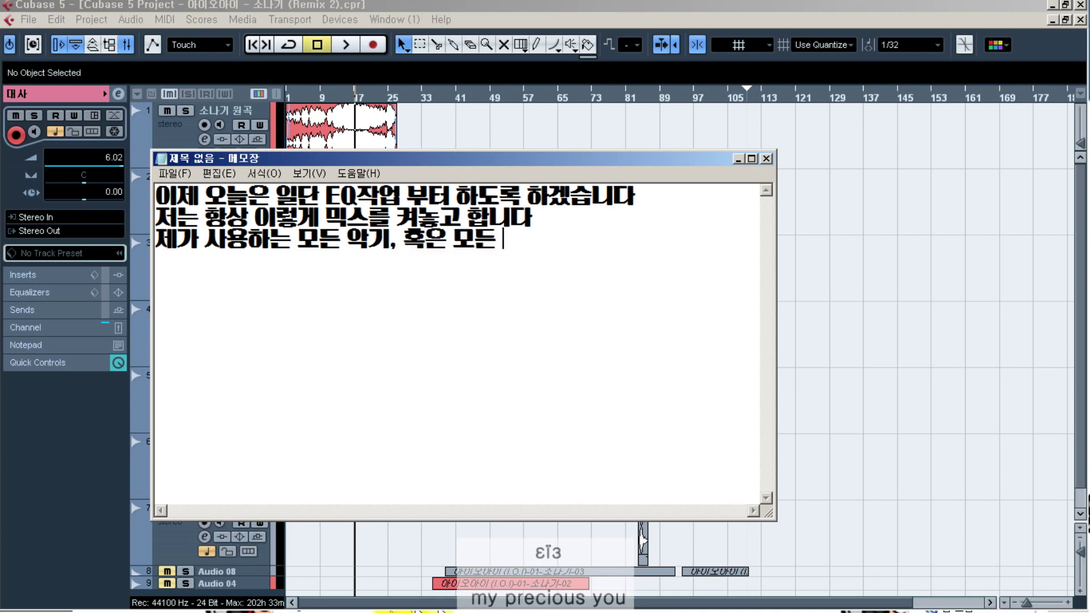
{"action": "type", "text": "기"}
{"action": "type", "text": "들은 "}
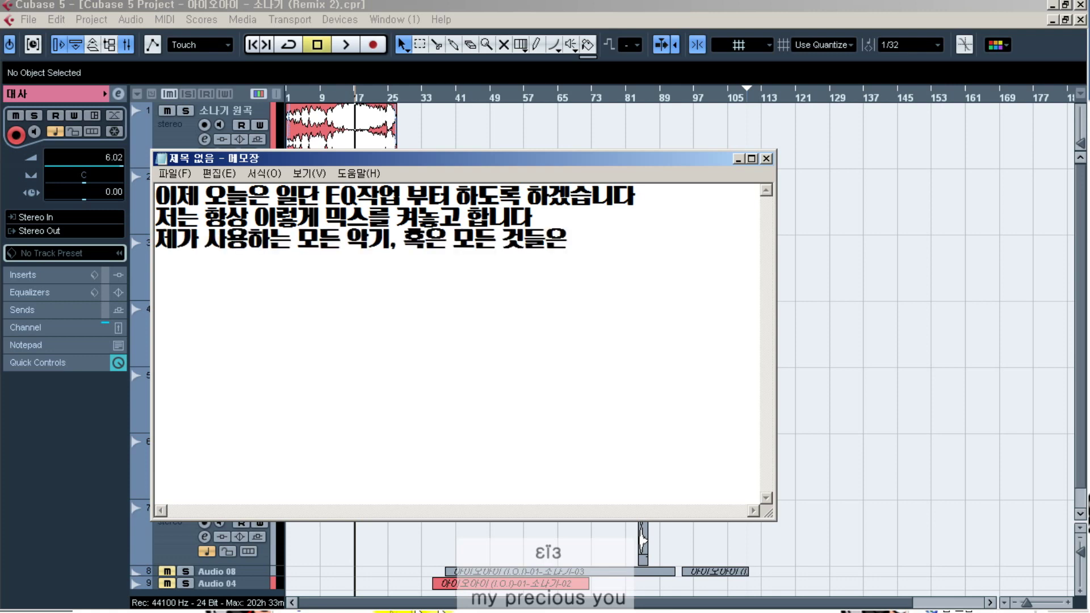
{"action": "type", "text": "ㅣ"}
{"action": "key", "text": "BackSpace"}
{"action": "type", "text": "only 큐베이"}
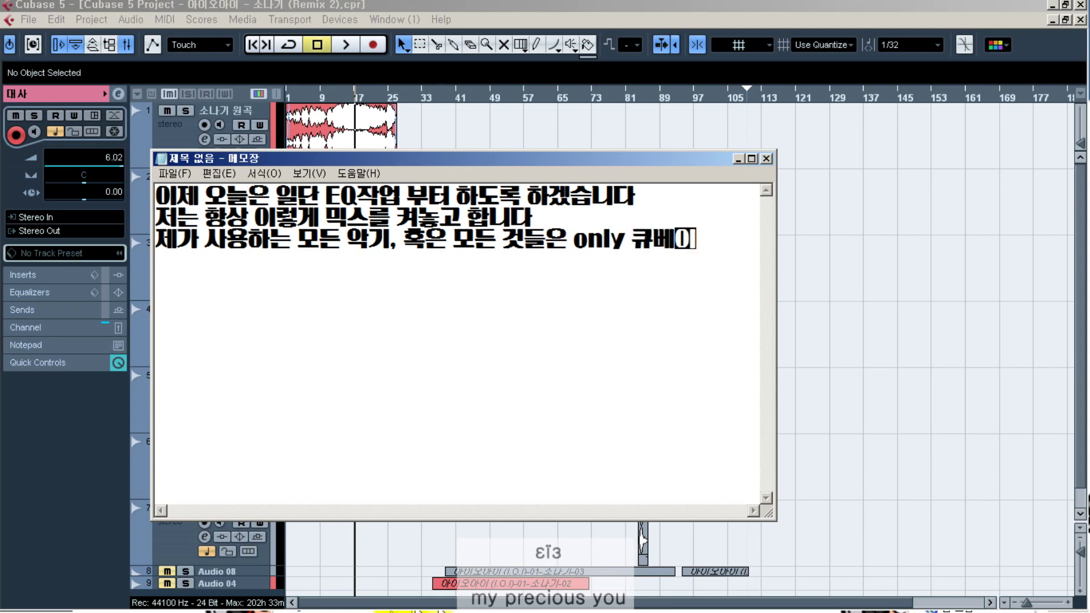
{"action": "type", "text": "스 5내장"}
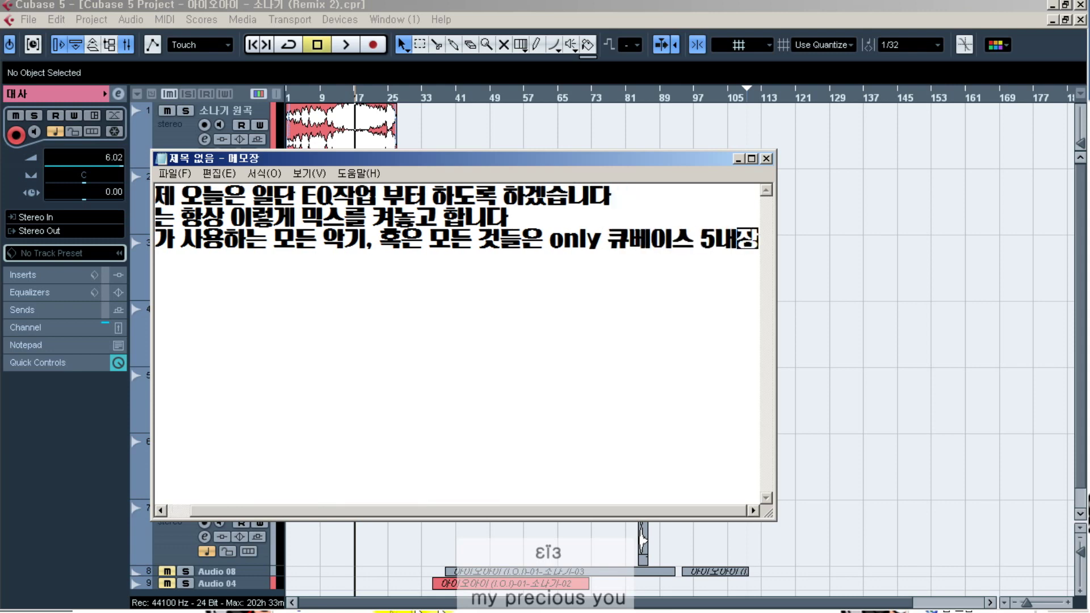
{"action": "key", "text": "Return"}
{"action": "key", "text": "BackSpace"}
{"action": "key", "text": "BackSpace"}
{"action": "key", "text": "BackSpace"}
{"action": "key", "text": "BackSpace"}
{"action": "key", "text": "BackSpace"}
{"action": "key", "text": "BackSpace"}
{"action": "key", "text": "BackSpace"}
{"action": "key", "text": "BackSpace"}
{"action": "key", "text": "BackSpace"}
{"action": "key", "text": "BackSpace"}
{"action": "key", "text": "BackSpace"}
{"action": "key", "text": "BackSpace"}
{"action": "key", "text": "BackSpace"}
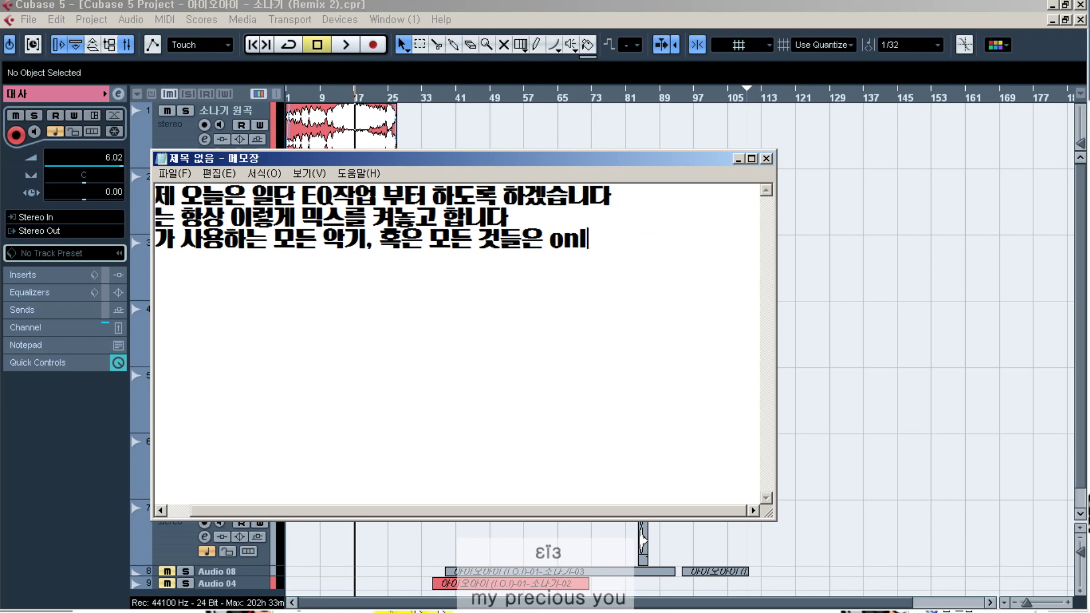
- Add a fourth line to the note reading "only 큐베이스 5 내장을 사용합니다"
{"action": "key", "text": "Return"}
{"action": "type", "text": "on"}
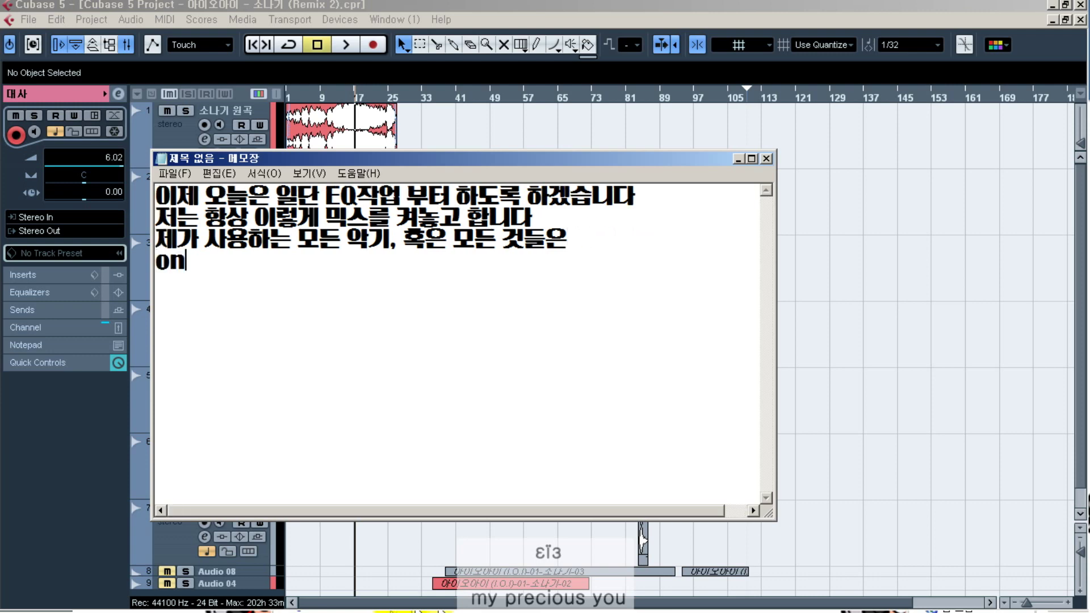
{"action": "type", "text": "ly 큐"}
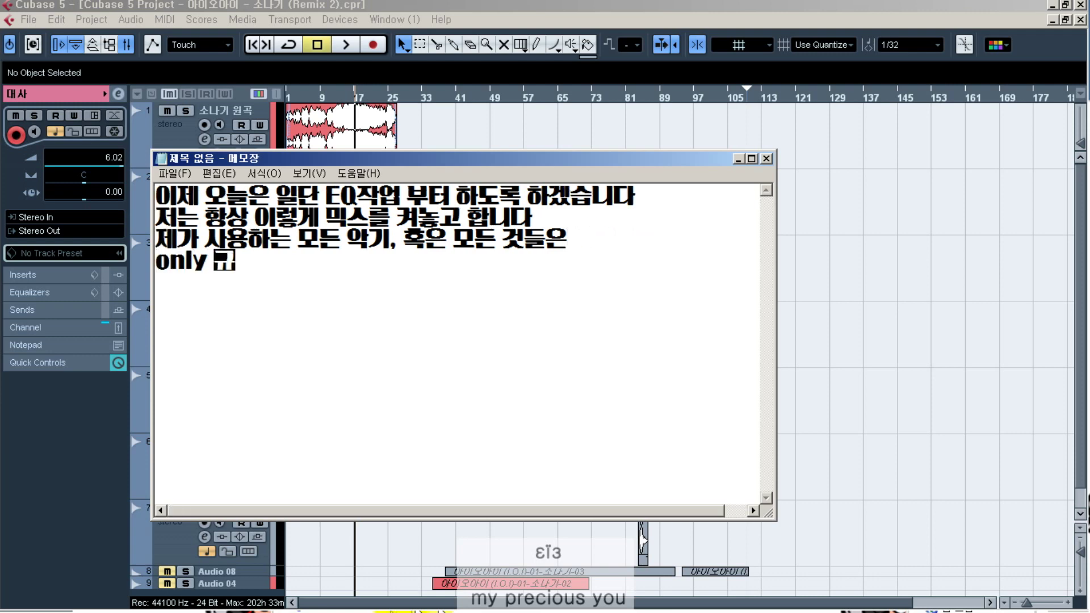
{"action": "key", "text": "BackSpace"}
{"action": "type", "text": "큐베이스 5"}
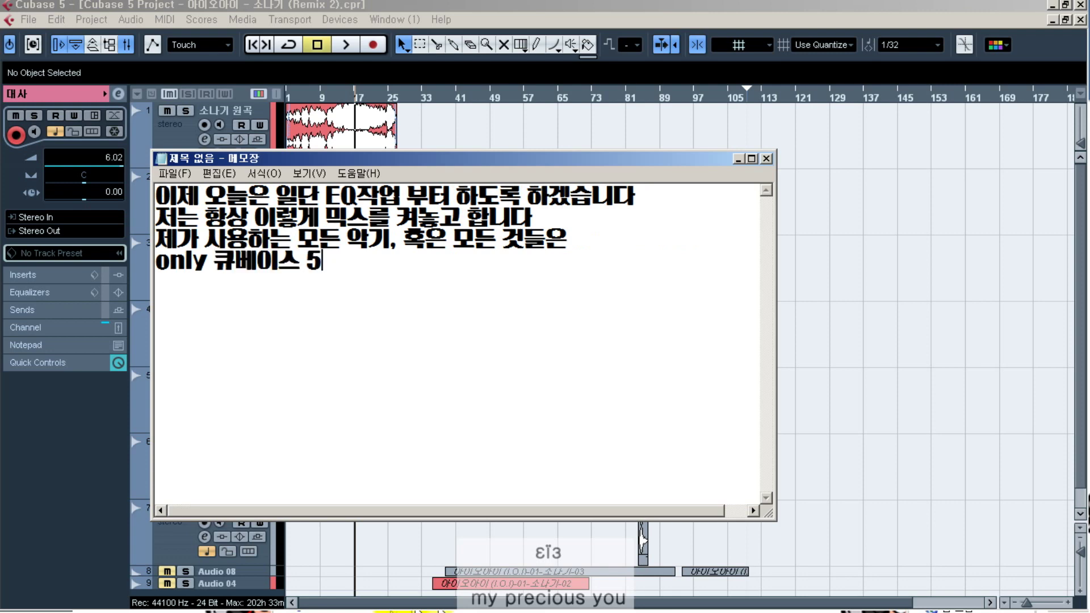
{"action": "type", "text": " 내장ㅇ"}
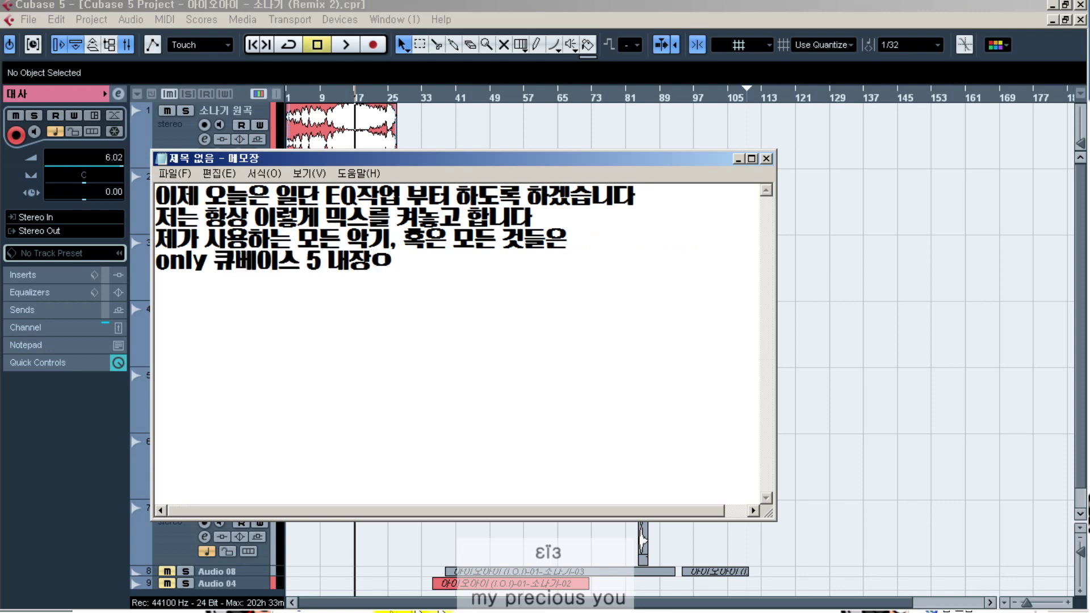
{"action": "key", "text": "BackSpace"}
{"action": "type", "text": "을 사용합"}
{"action": "type", "text": "니다"}
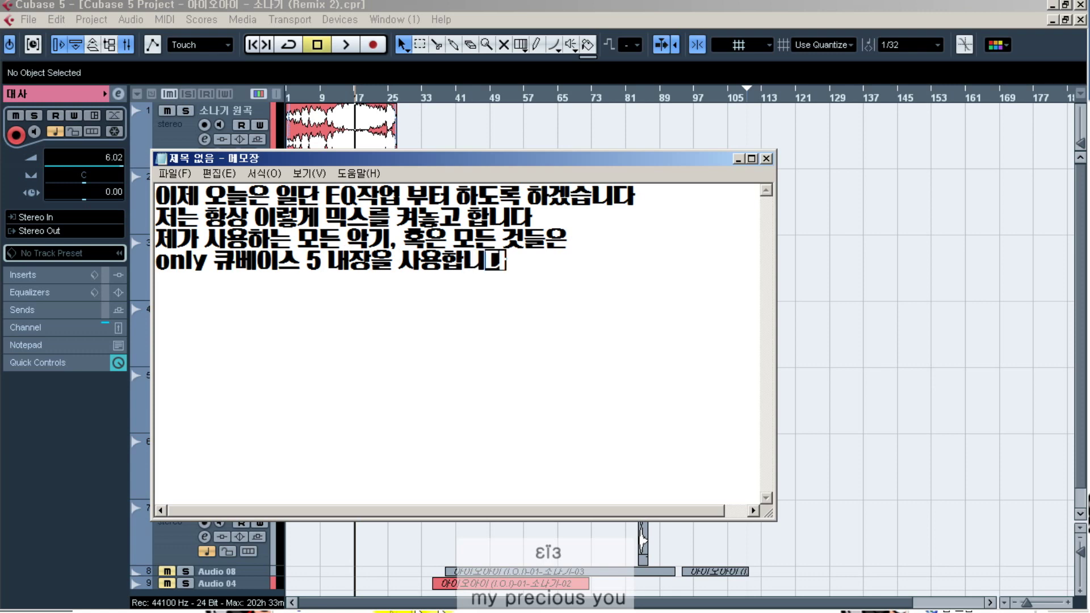
{"action": "key", "text": "Return"}
- Switch back to Cubase and audition the passage from about bar 17
{"action": "left_click", "coordinate": [1020, 232]}
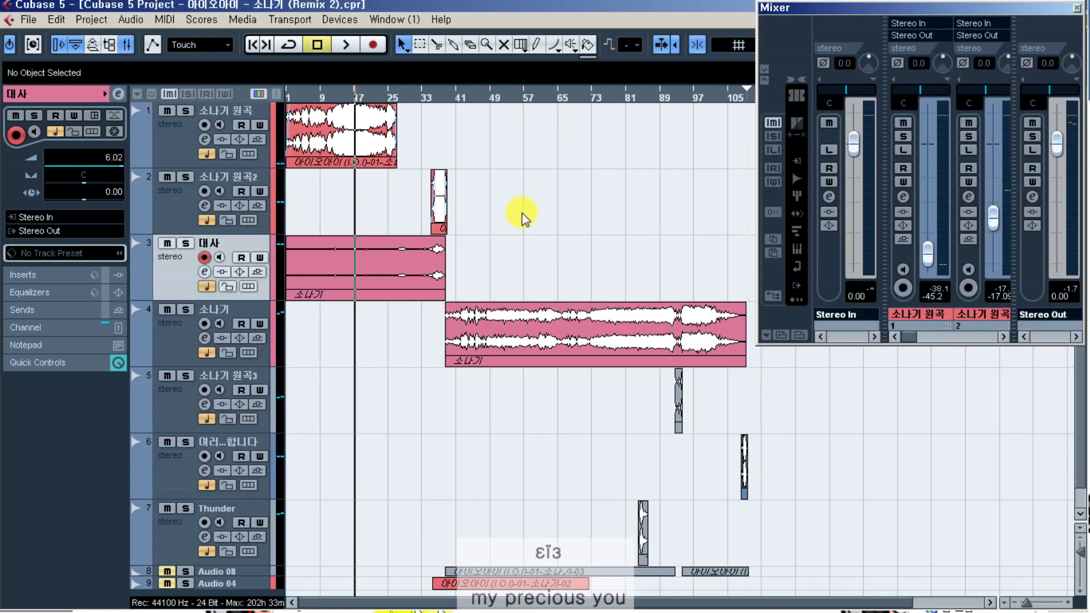
{"action": "key", "text": "space"}
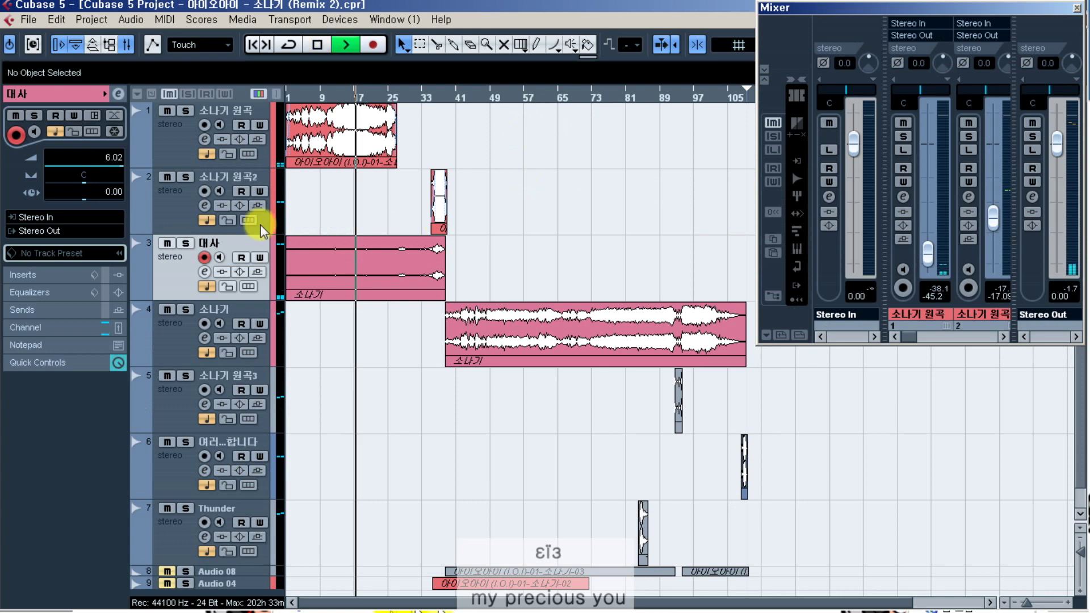
{"action": "key", "text": "space"}
- Load StudioEQ into the first insert slot of the 대사 track and place its window over the lower part of the arrangement
{"action": "left_click", "coordinate": [37, 273]}
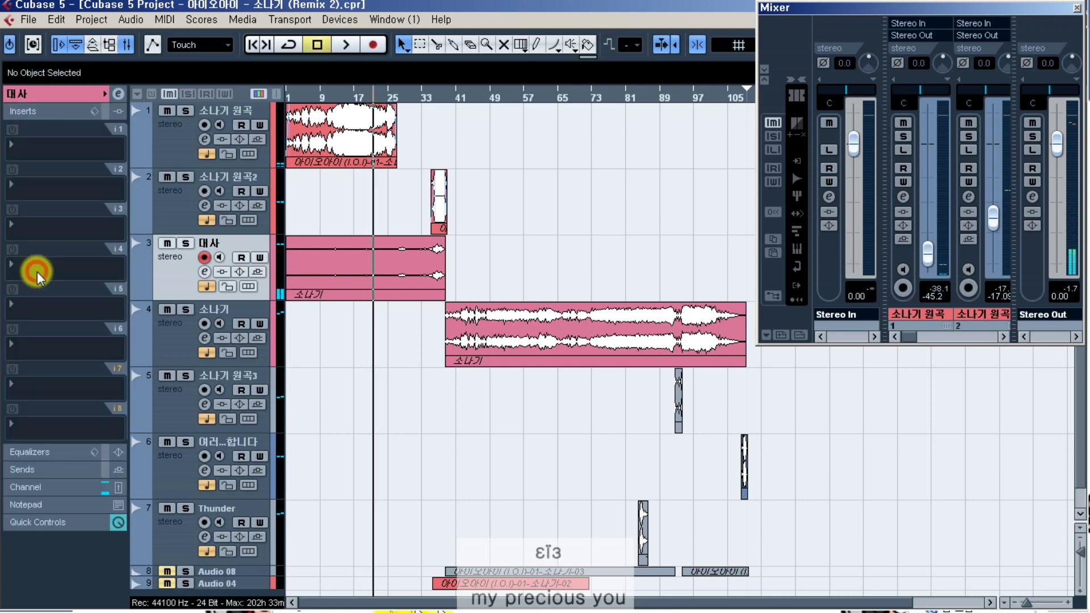
{"action": "left_click", "coordinate": [33, 144]}
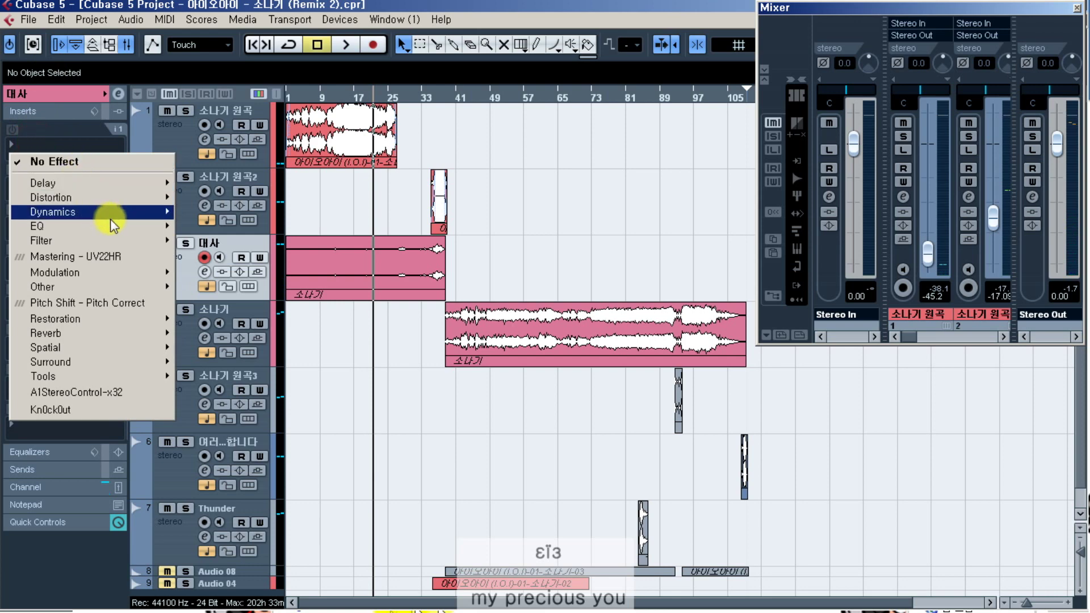
{"action": "left_click", "coordinate": [370, 311]}
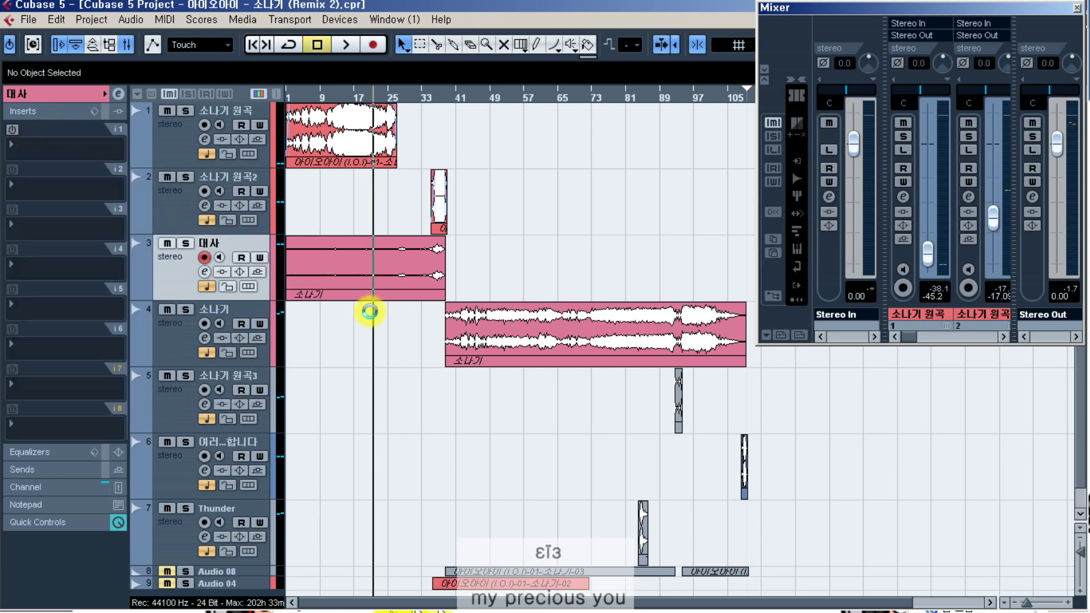
{"action": "left_click", "coordinate": [38, 94]}
{"action": "left_click_drag", "start_coordinate": [241, 263], "coordinate": [515, 383]}
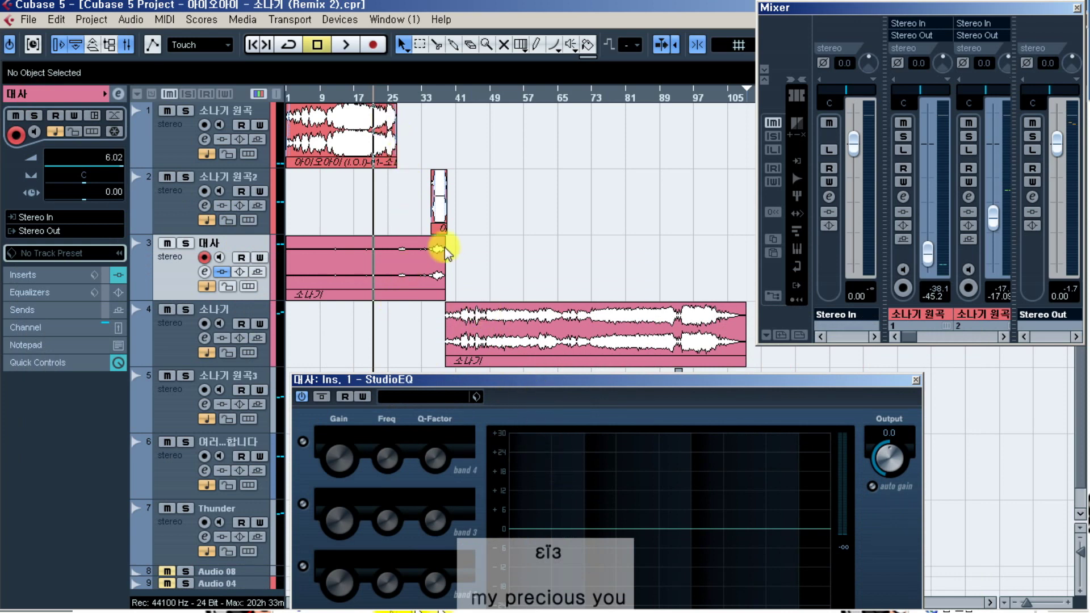
- During playback, bring the whole StudioEQ window into view, enable band 2 and set it to 4.9 dB gain at 231 Hz
{"action": "key", "text": "space"}
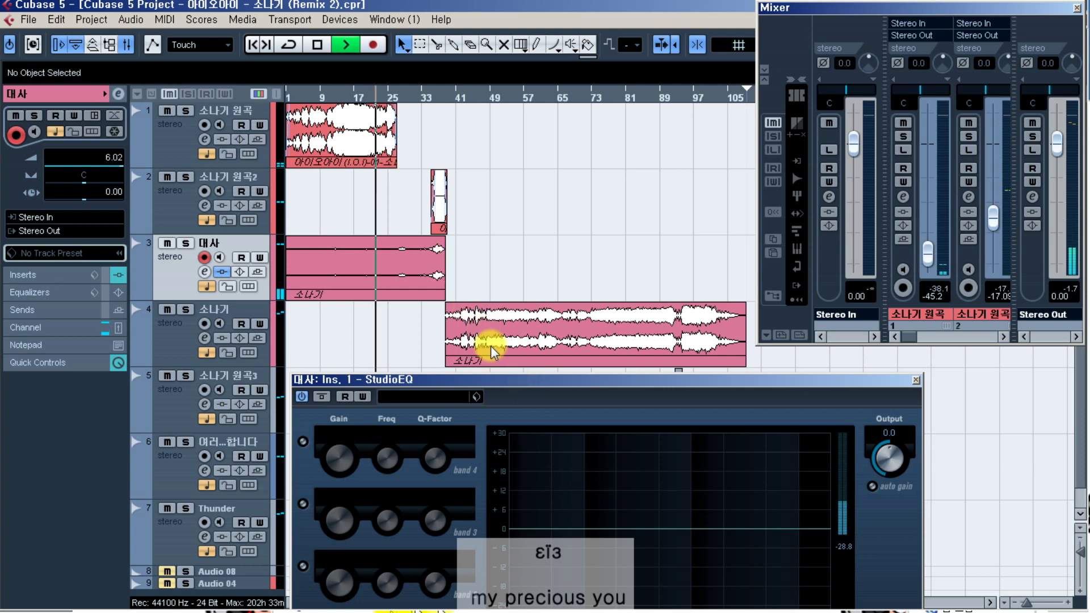
{"action": "left_click_drag", "start_coordinate": [511, 379], "coordinate": [526, 308]}
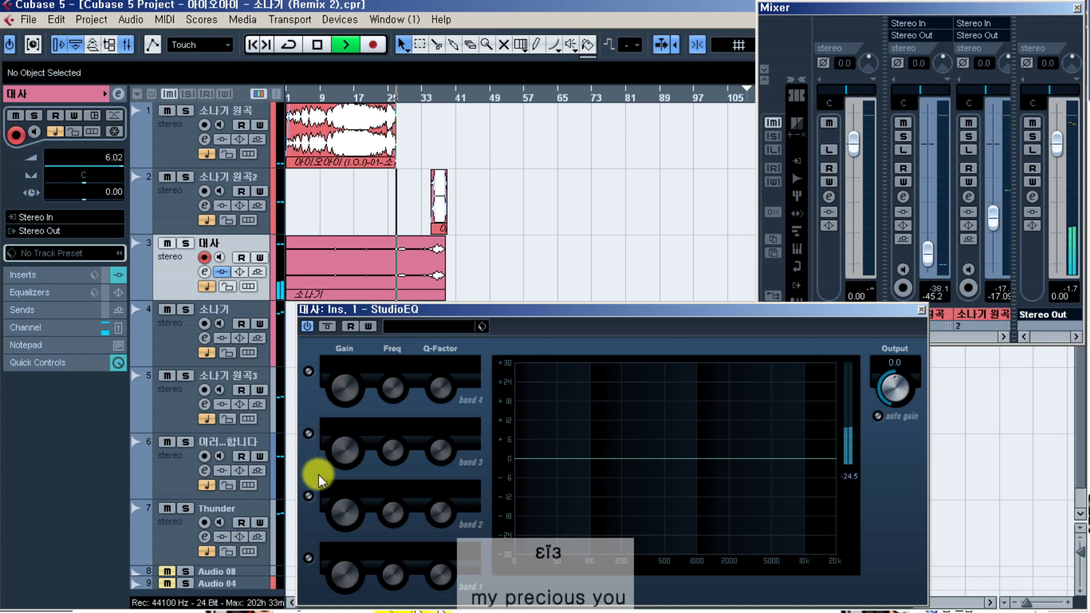
{"action": "left_click", "coordinate": [308, 496]}
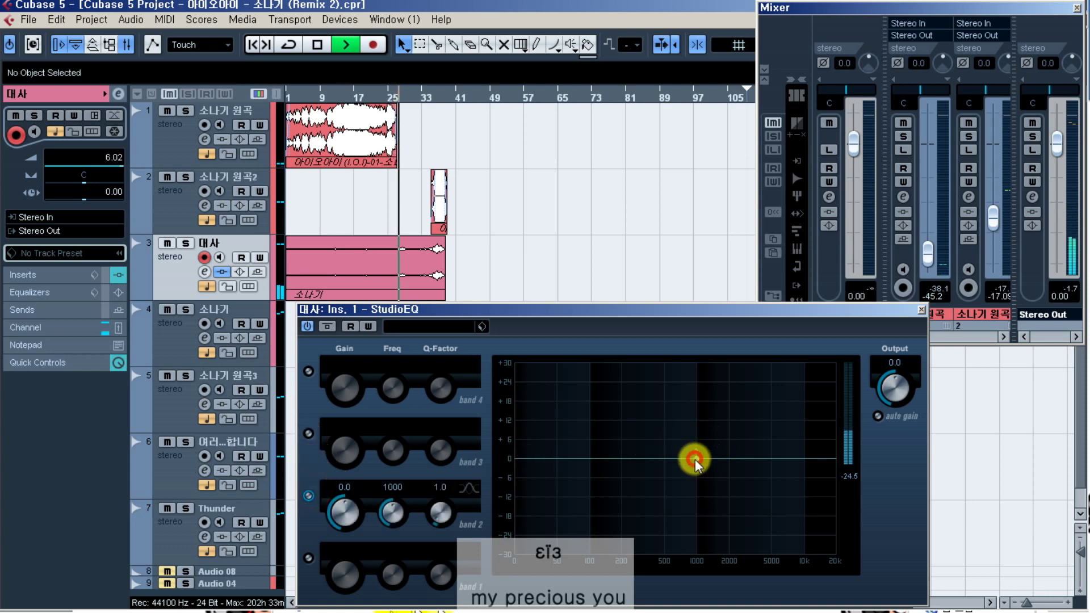
{"action": "left_click_drag", "start_coordinate": [695, 459], "coordinate": [628, 443]}
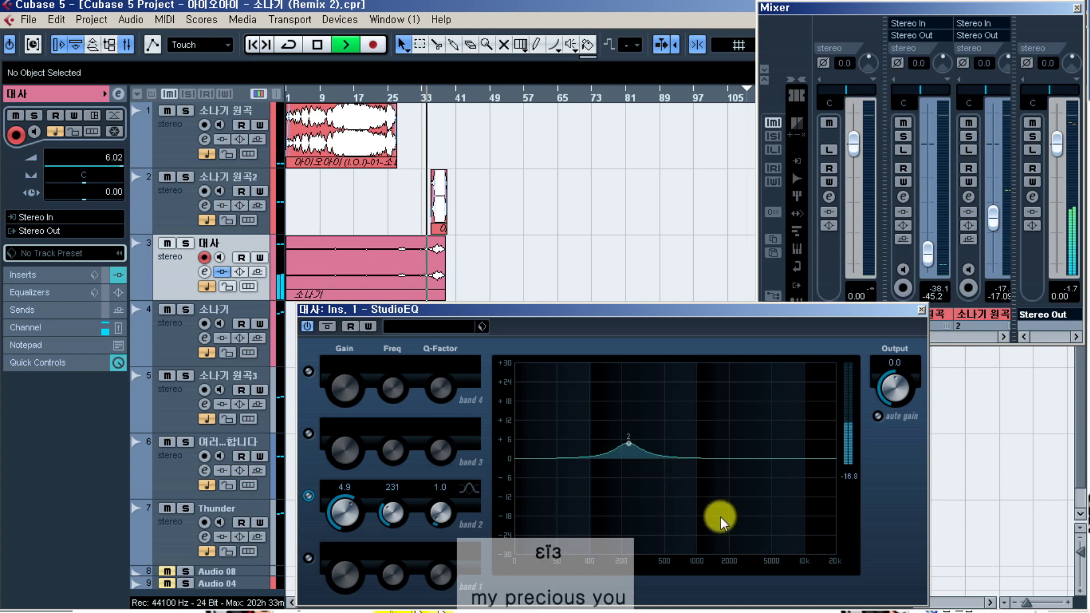
- Set the 소나기 원곡2 channel's volume to -19.56 in the mixer while its clip plays
{"action": "left_click", "coordinate": [955, 10]}
{"action": "left_click", "coordinate": [1003, 337]}
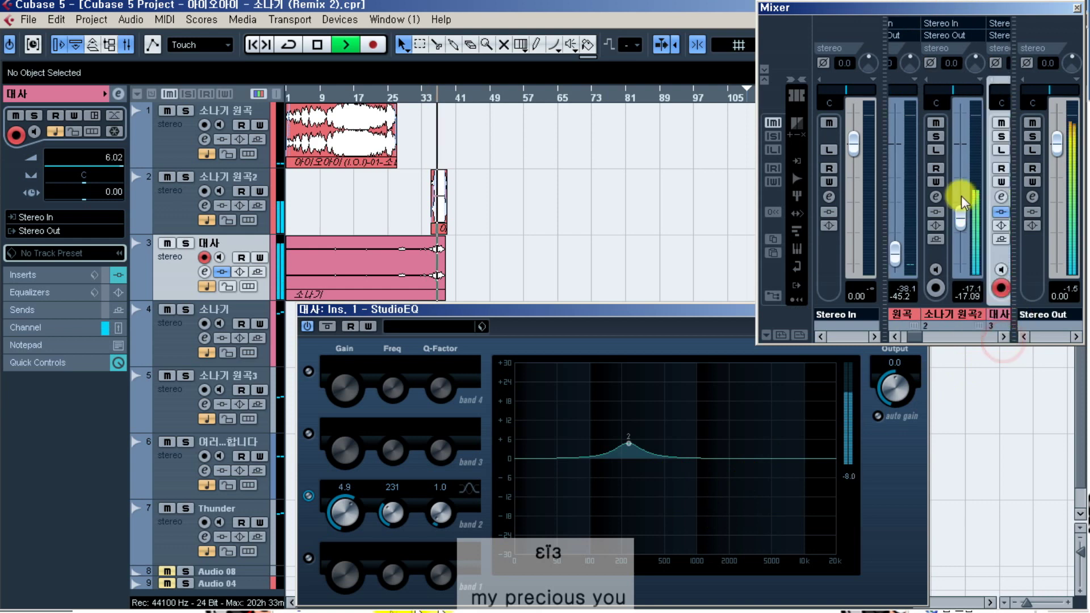
{"action": "left_click_drag", "start_coordinate": [963, 202], "coordinate": [956, 218]}
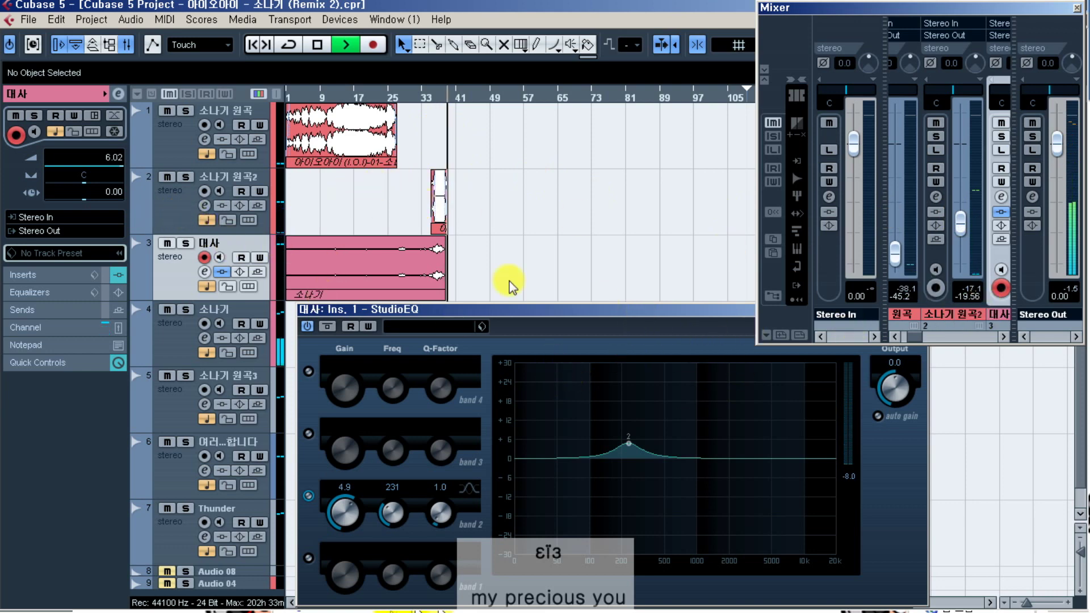
- Move playback back to the earlier passage before bar 17, enable StudioEQ band 3 and set it to 5.1 dB gain at 434 Hz
{"action": "left_click", "coordinate": [414, 93]}
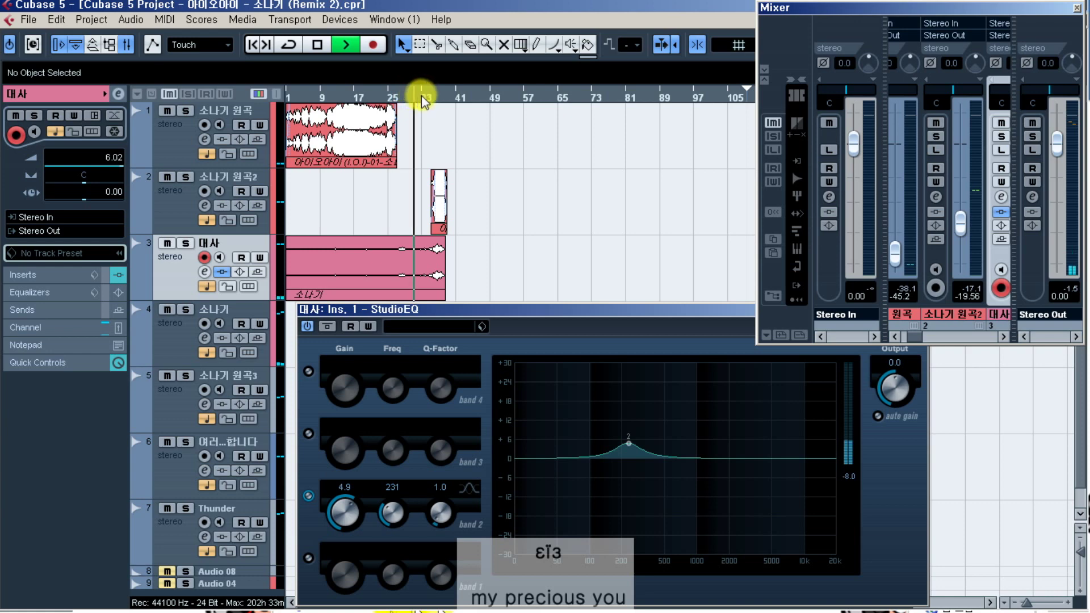
{"action": "left_click", "coordinate": [345, 93]}
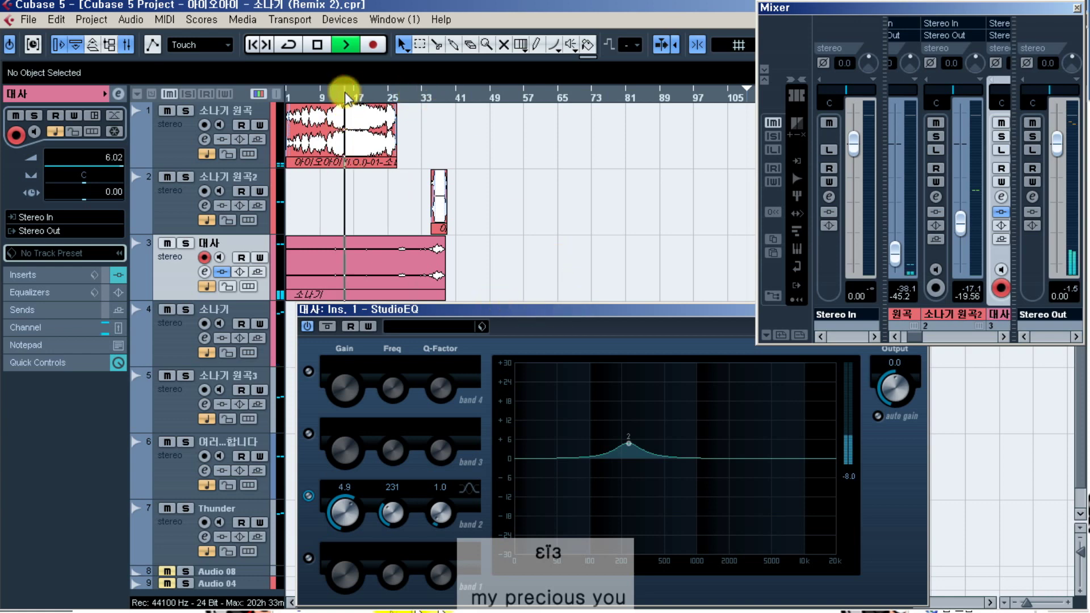
{"action": "key", "text": "KP_Subtract"}
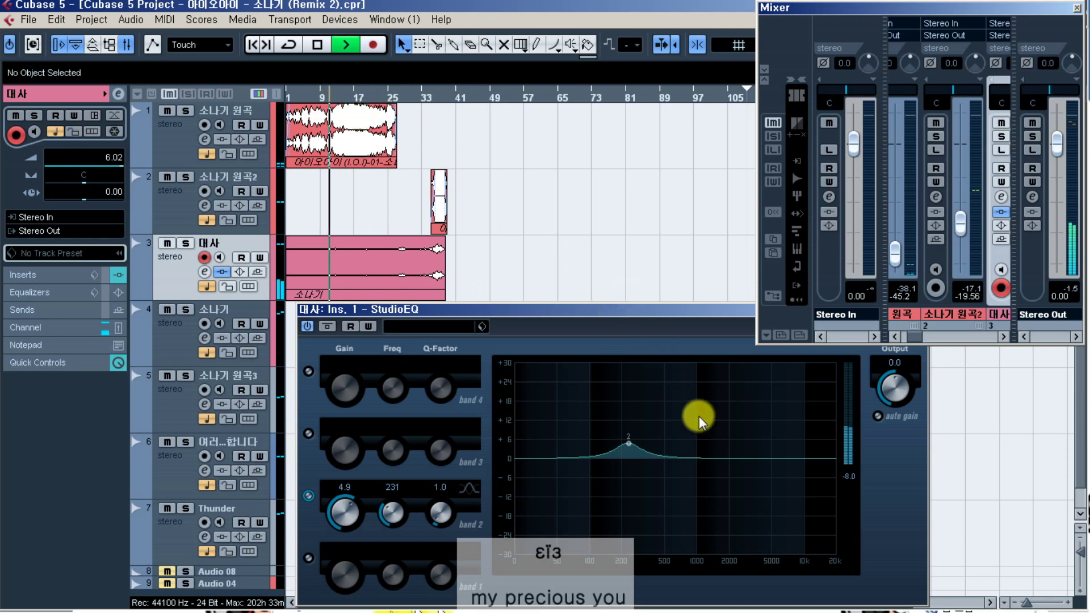
{"action": "left_click", "coordinate": [309, 433]}
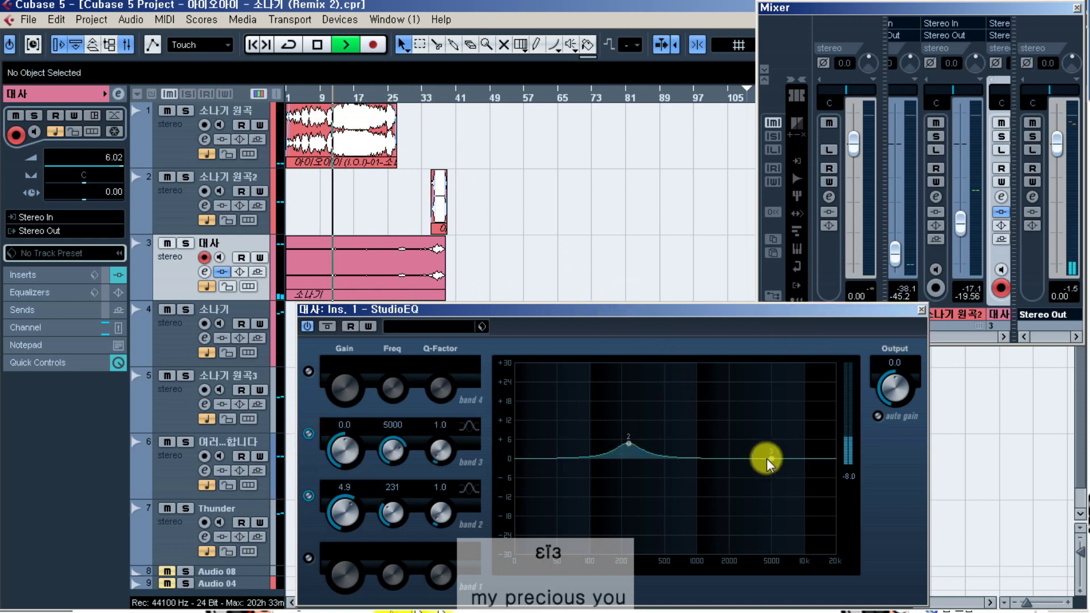
{"action": "left_click_drag", "start_coordinate": [761, 458], "coordinate": [659, 442]}
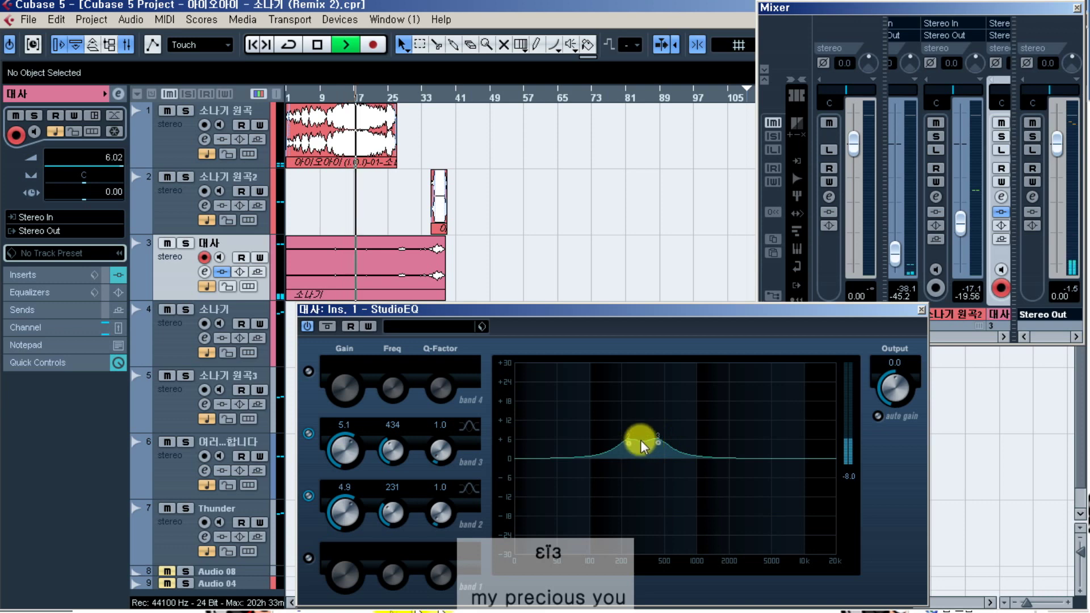
- Enable StudioEQ band 1 on the 대사 track and set its filter type to Cut
{"action": "left_click", "coordinate": [308, 558]}
{"action": "left_click", "coordinate": [469, 554]}
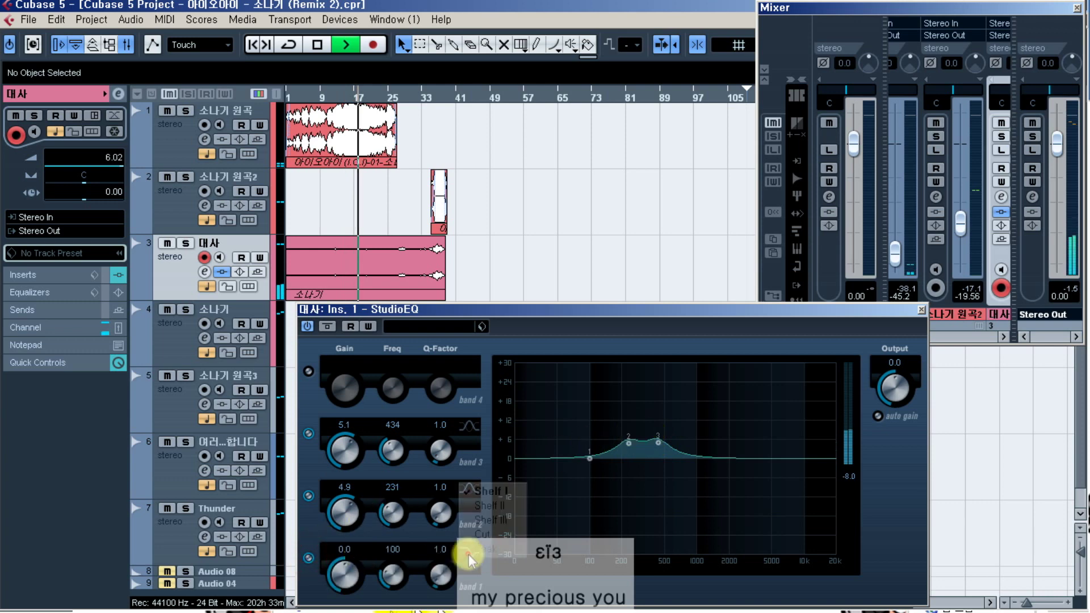
{"action": "left_click", "coordinate": [482, 534]}
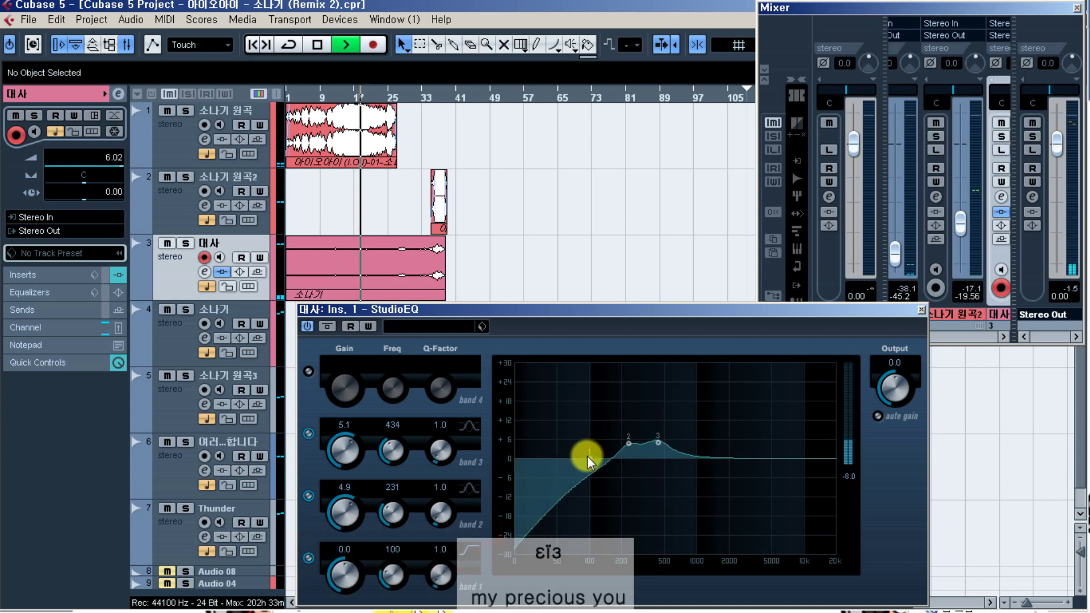
- Set StudioEQ band 1 to 0.6 dB gain at 45 Hz and enable band 4 on the 대사 track
{"action": "left_click_drag", "start_coordinate": [588, 456], "coordinate": [553, 460]}
{"action": "left_click", "coordinate": [309, 371]}
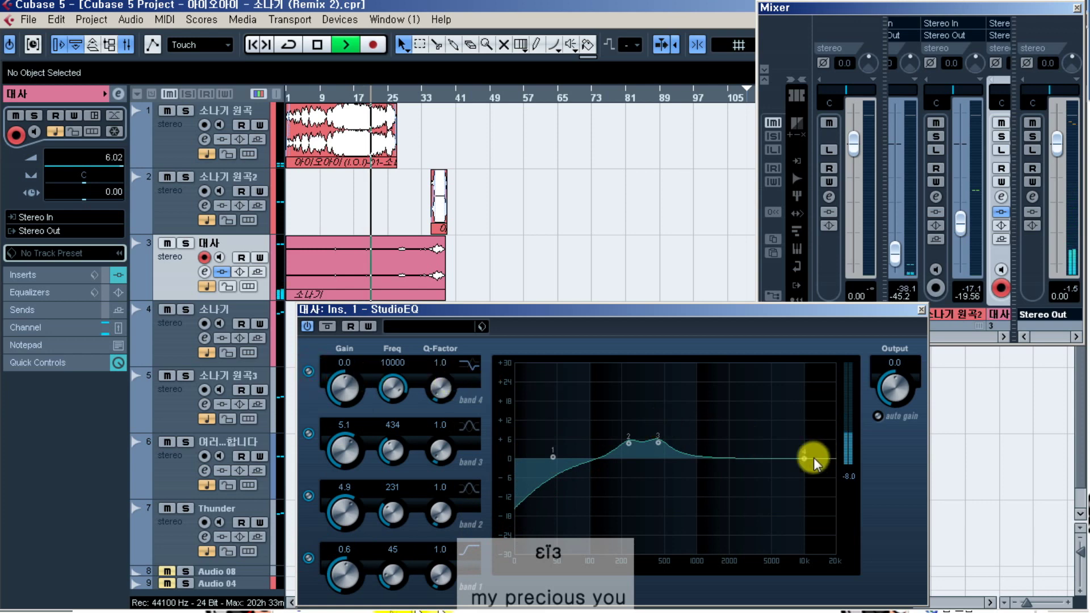
- Try band 4 as a Shelf I boost, first at 7.4 dB and 3744 Hz, ending at 5.6 dB and 937 Hz
{"action": "left_click", "coordinate": [470, 365]}
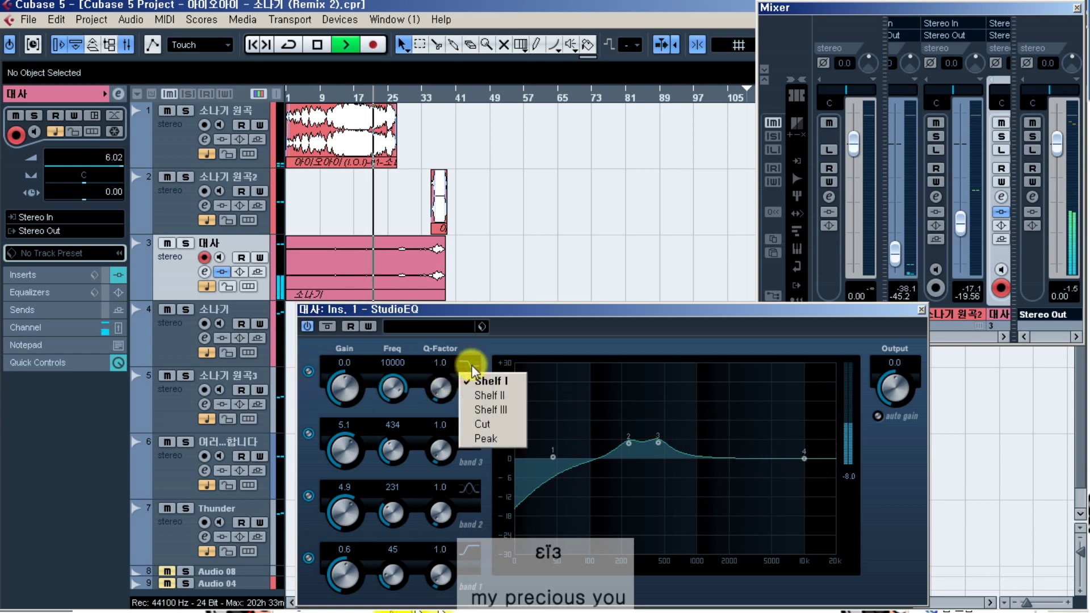
{"action": "left_click", "coordinate": [492, 381]}
{"action": "left_click_drag", "start_coordinate": [802, 459], "coordinate": [766, 444]}
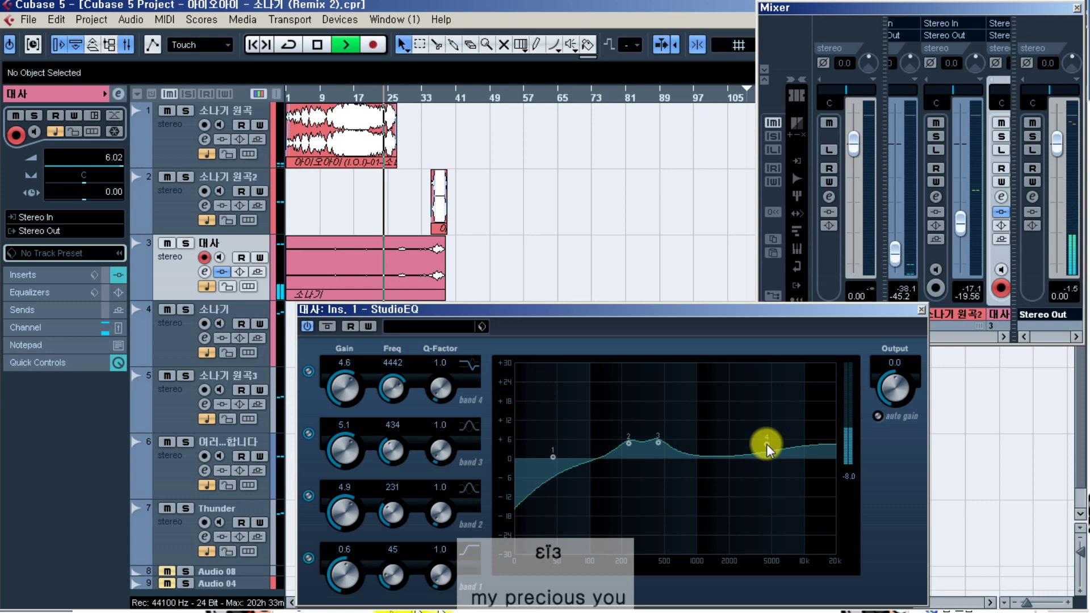
{"action": "mouse_move", "coordinate": [767, 444]}
{"action": "left_mouse_down"}
{"action": "mouse_move", "coordinate": [690, 434]}
{"action": "mouse_move", "coordinate": [690, 451]}
{"action": "mouse_move", "coordinate": [770, 445]}
{"action": "mouse_move", "coordinate": [758, 435]}
{"action": "left_mouse_up"}
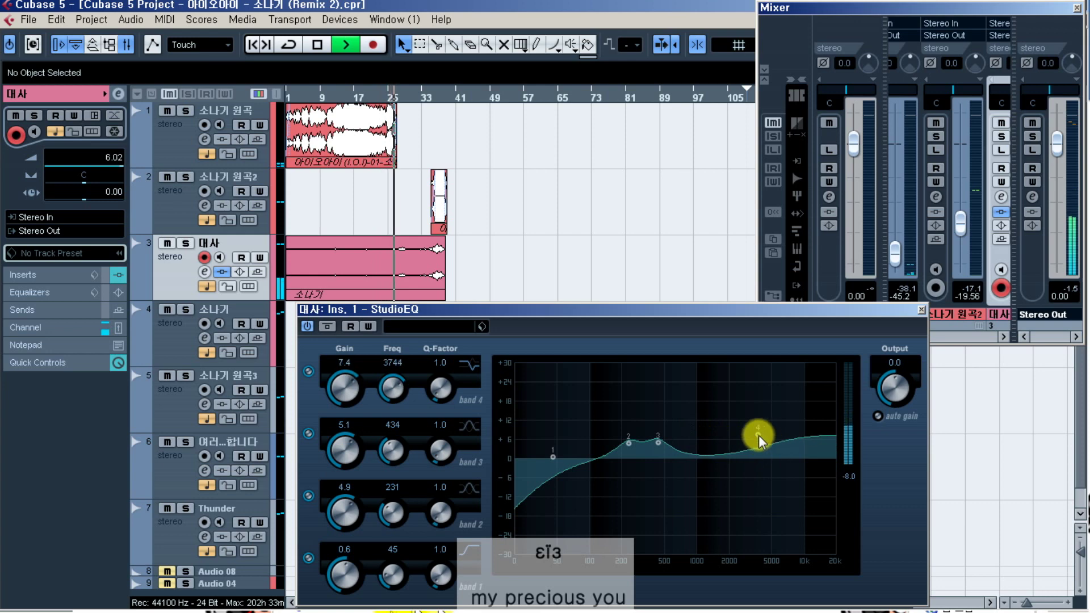
{"action": "left_click", "coordinate": [758, 435]}
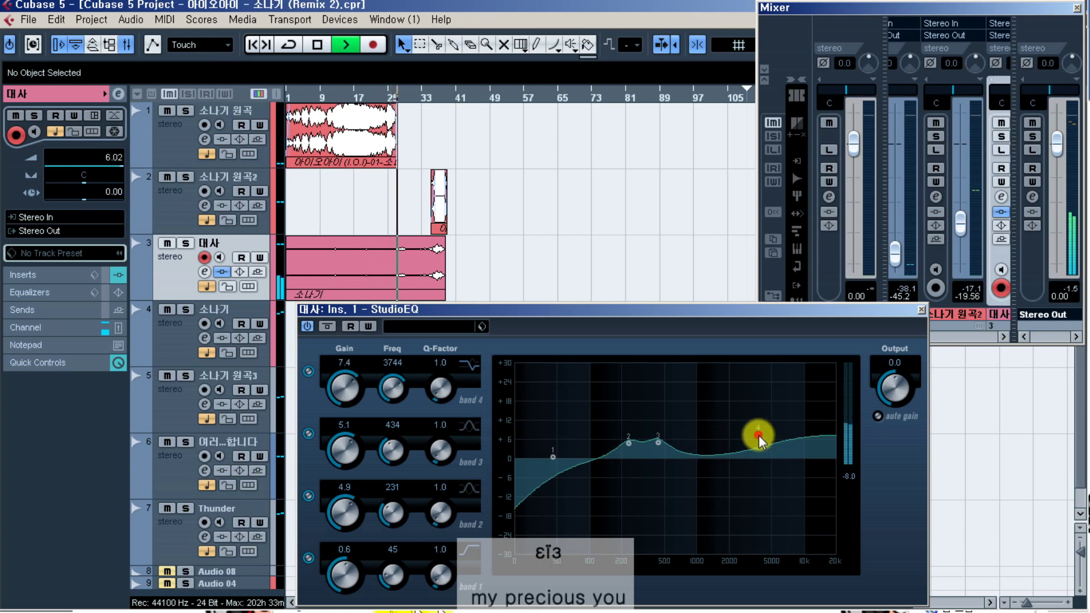
{"action": "left_click_drag", "start_coordinate": [759, 435], "coordinate": [693, 441]}
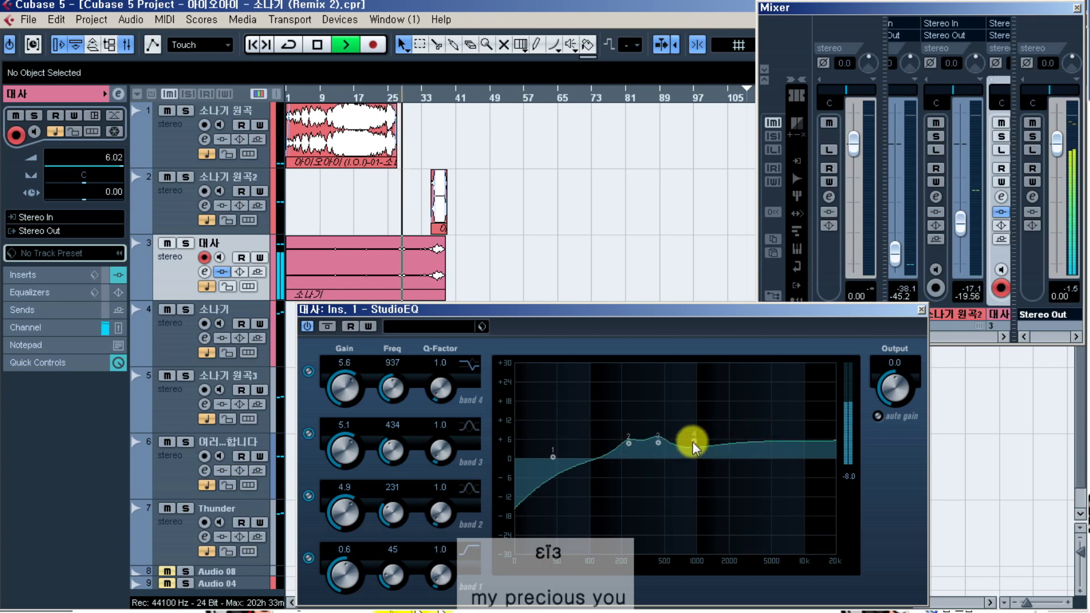
- Change band 4's filter type to Peak and set it to 5.1 dB gain at 804 Hz
{"action": "left_click", "coordinate": [469, 365]}
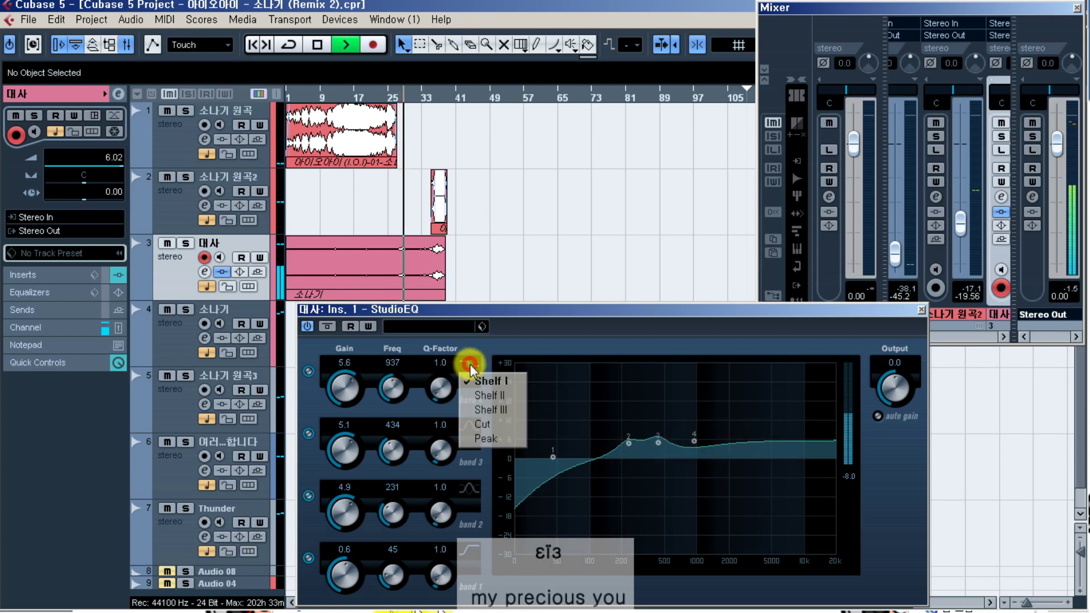
{"action": "left_click", "coordinate": [482, 440]}
{"action": "left_click_drag", "start_coordinate": [692, 438], "coordinate": [687, 442]}
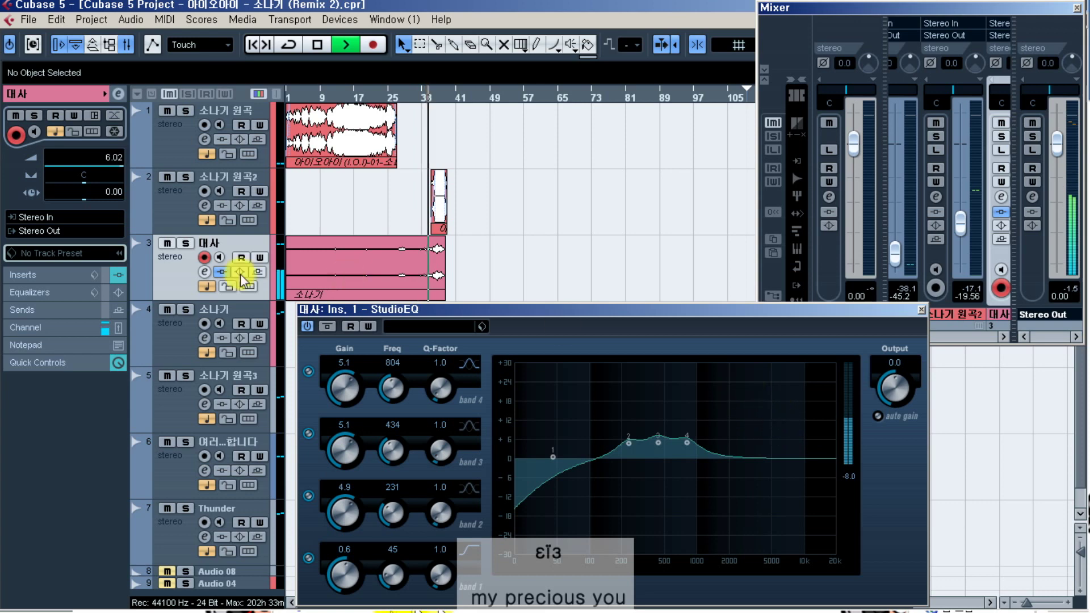
- Show the 대사 track's inserts and load the Compressor effect into insert slot 8
{"action": "left_click", "coordinate": [63, 278]}
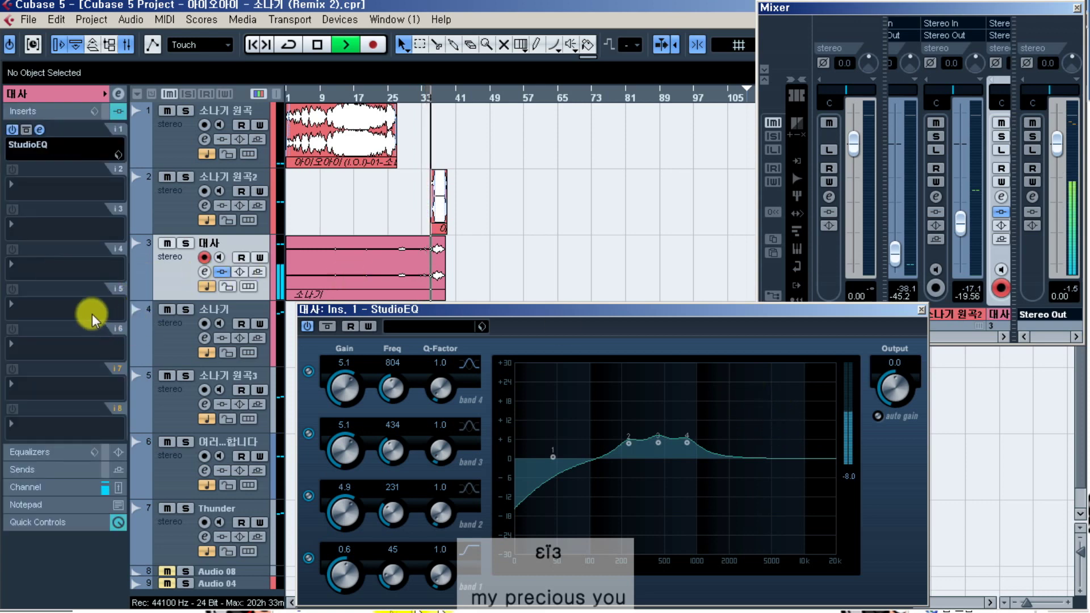
{"action": "left_click", "coordinate": [27, 420]}
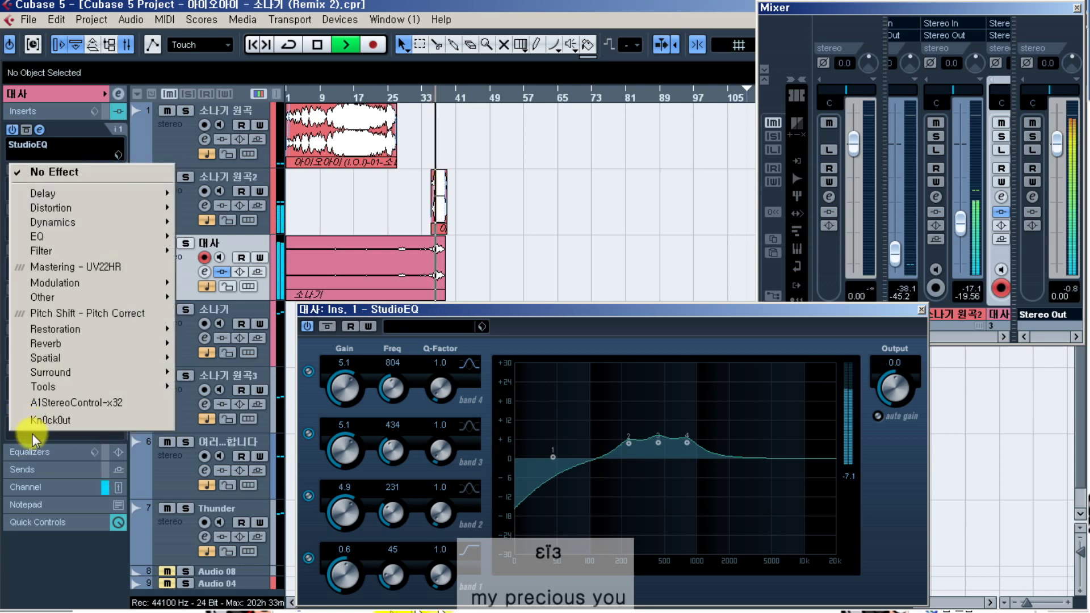
{"action": "mouse_move", "coordinate": [122, 219]}
{"action": "left_click", "coordinate": [204, 225]}
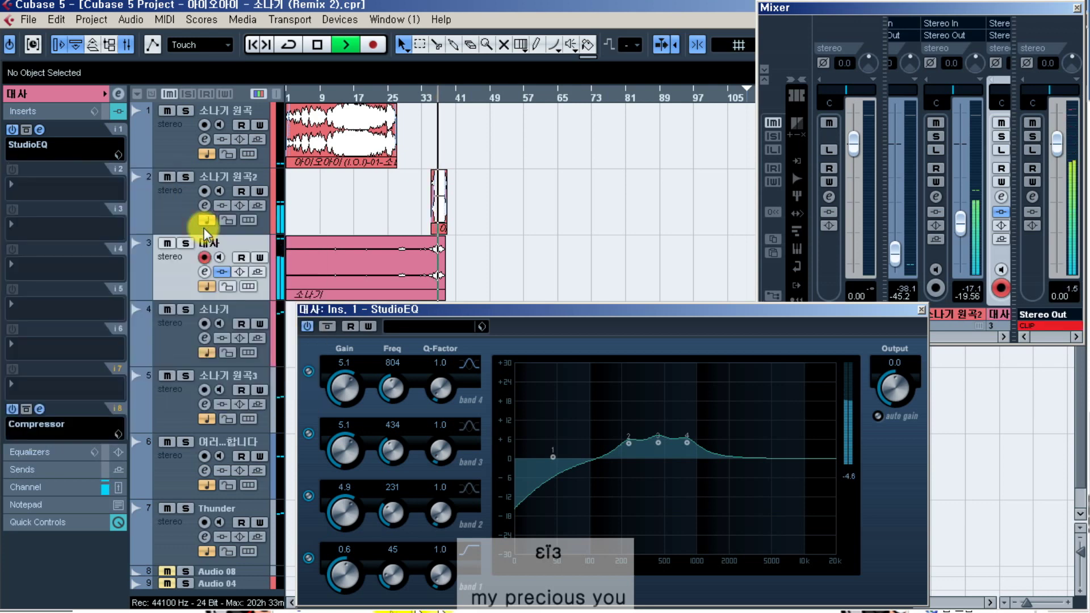
- Load the GEQ-30 equalizer into insert slot 2 of the 대사 track and place its window below the upper tracks
{"action": "left_click", "coordinate": [36, 187]}
{"action": "mouse_move", "coordinate": [66, 223]}
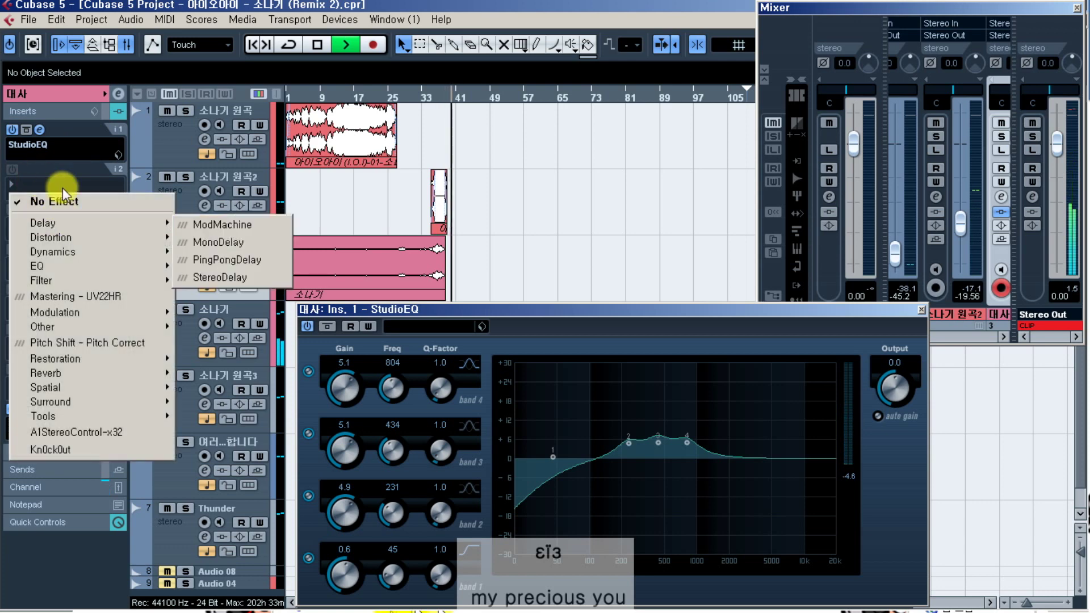
{"action": "mouse_move", "coordinate": [151, 266]}
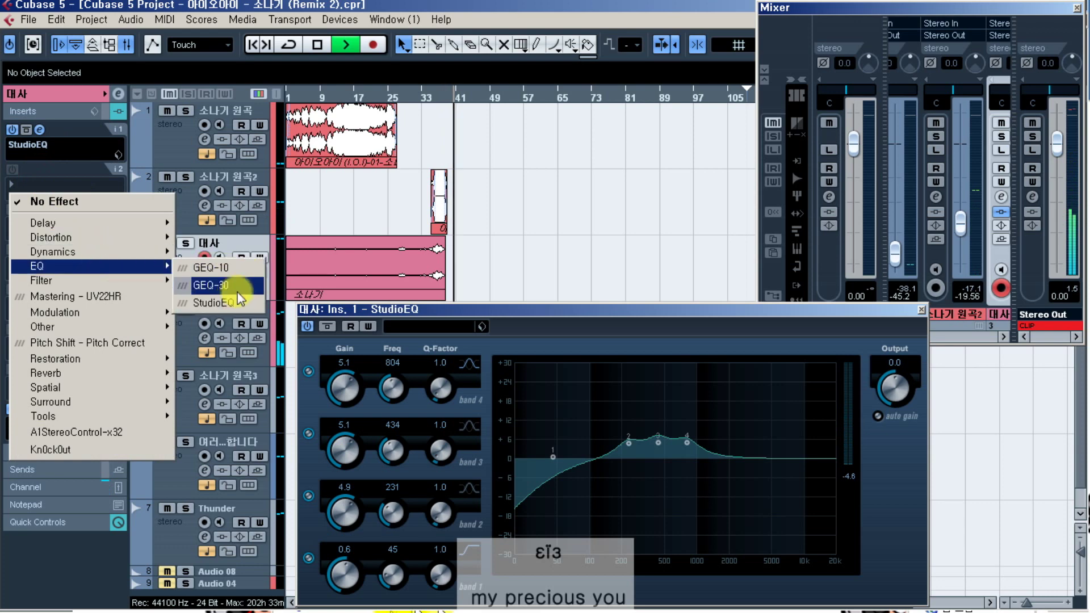
{"action": "left_click", "coordinate": [208, 285]}
{"action": "left_click_drag", "start_coordinate": [676, 84], "coordinate": [621, 333]}
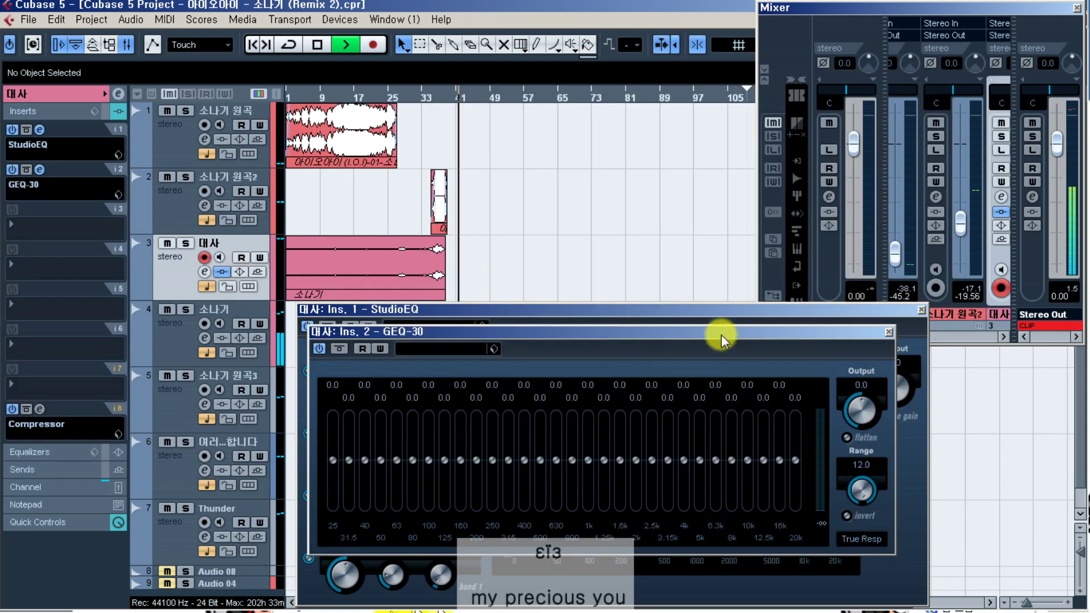
- Try cutting the GEQ-30 10k, 12.5k, 16k and 20k bands to -12.0 dB while replaying from about bar 33
{"action": "left_click_drag", "start_coordinate": [796, 462], "coordinate": [792, 512]}
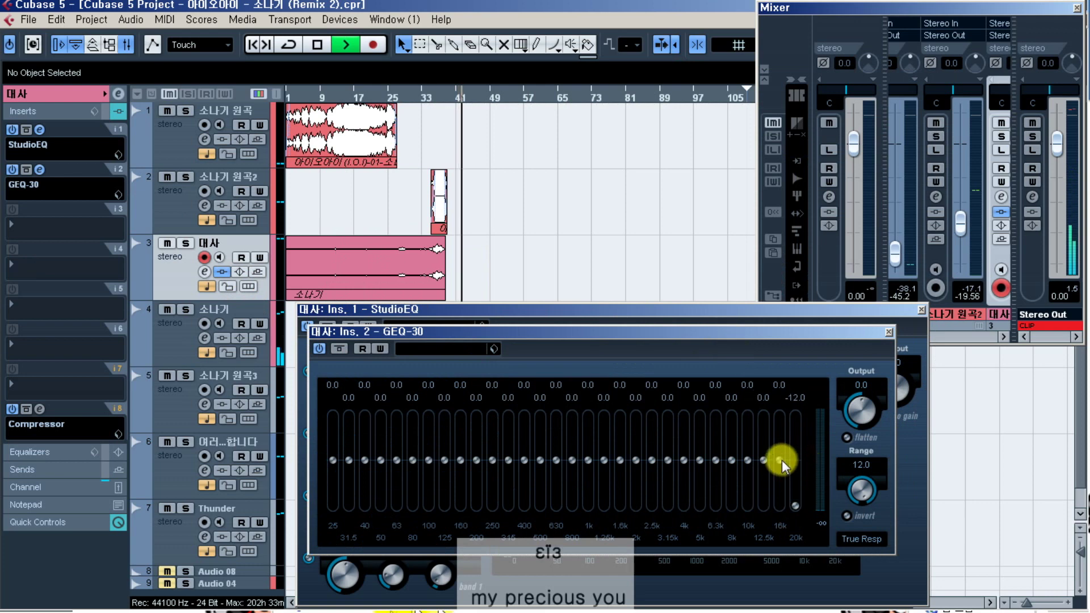
{"action": "left_click", "coordinate": [422, 97]}
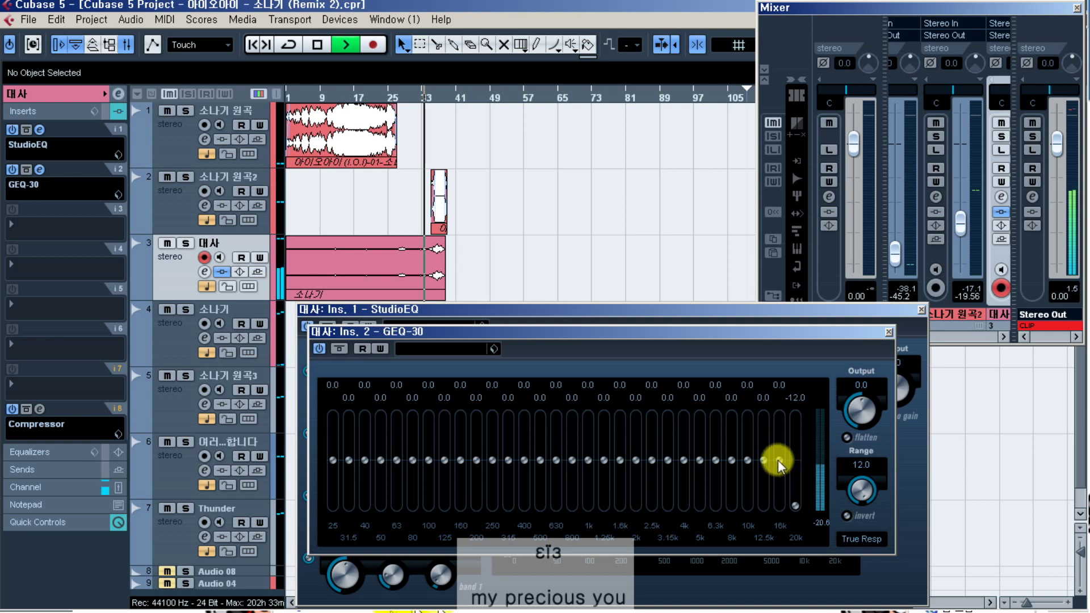
{"action": "left_click_drag", "start_coordinate": [778, 460], "coordinate": [759, 519]}
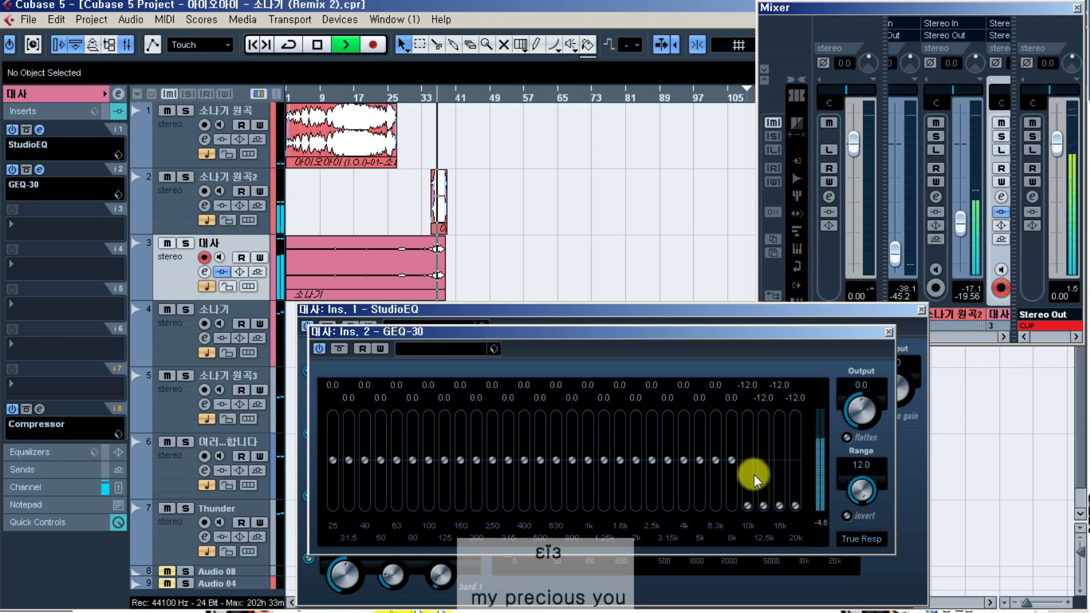
- Reset the GEQ-30 10k and 12.5k bands to 0 dB
{"action": "left_click", "coordinate": [748, 384]}
{"action": "type", "text": "0"}
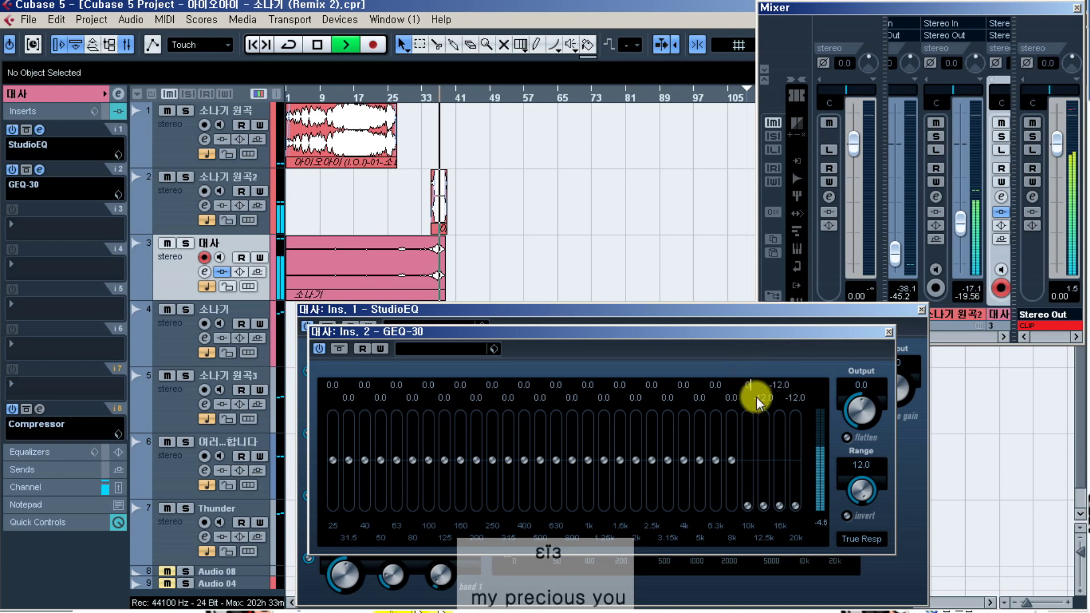
{"action": "key", "text": "Tab"}
{"action": "type", "text": "0"}
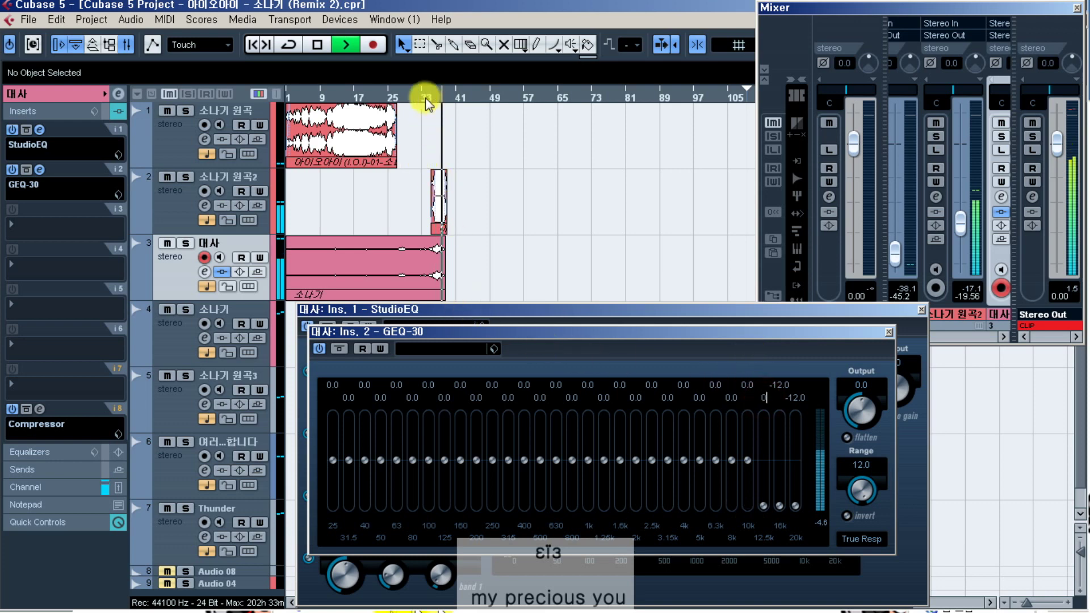
- Replay the earlier passage, set the GEQ-30 bands 16k to -3.2 dB and 20k to -6.7 dB, and close both equalizer windows
{"action": "left_click", "coordinate": [407, 94]}
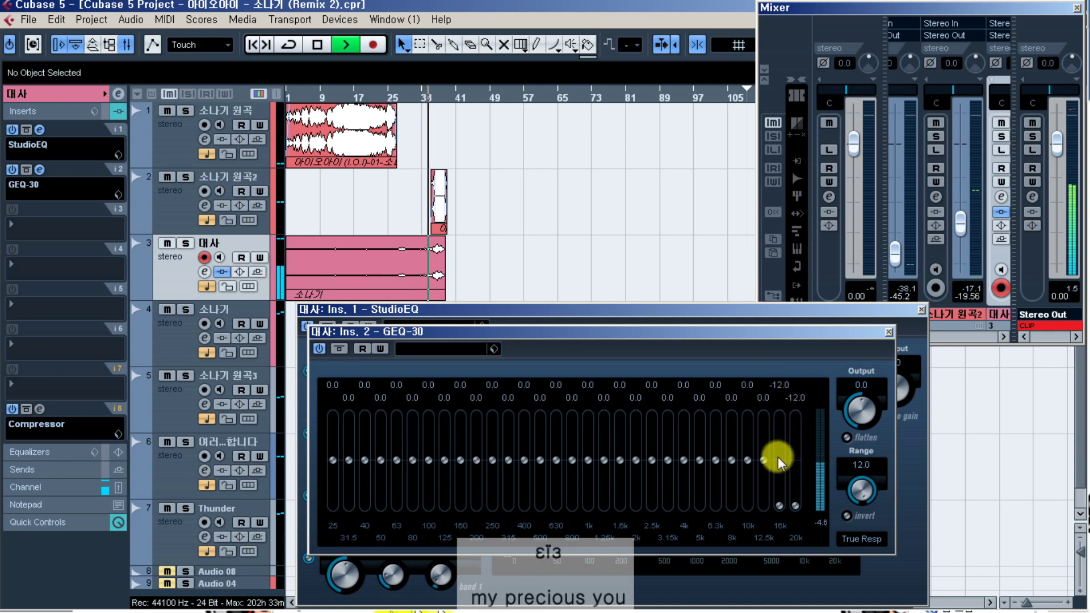
{"action": "left_click_drag", "start_coordinate": [777, 460], "coordinate": [796, 485]}
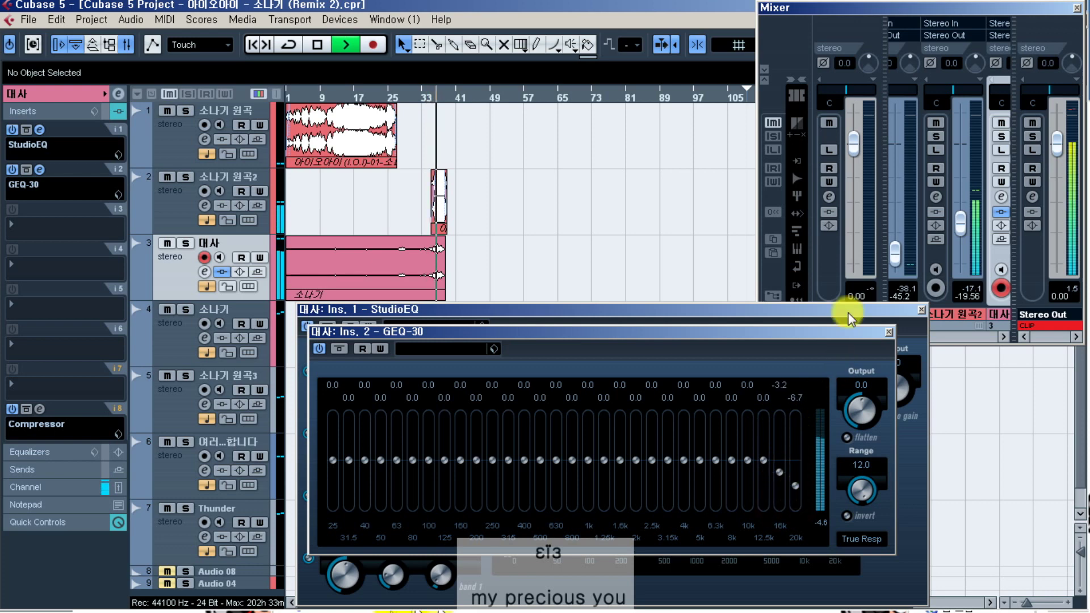
{"action": "left_click", "coordinate": [889, 332]}
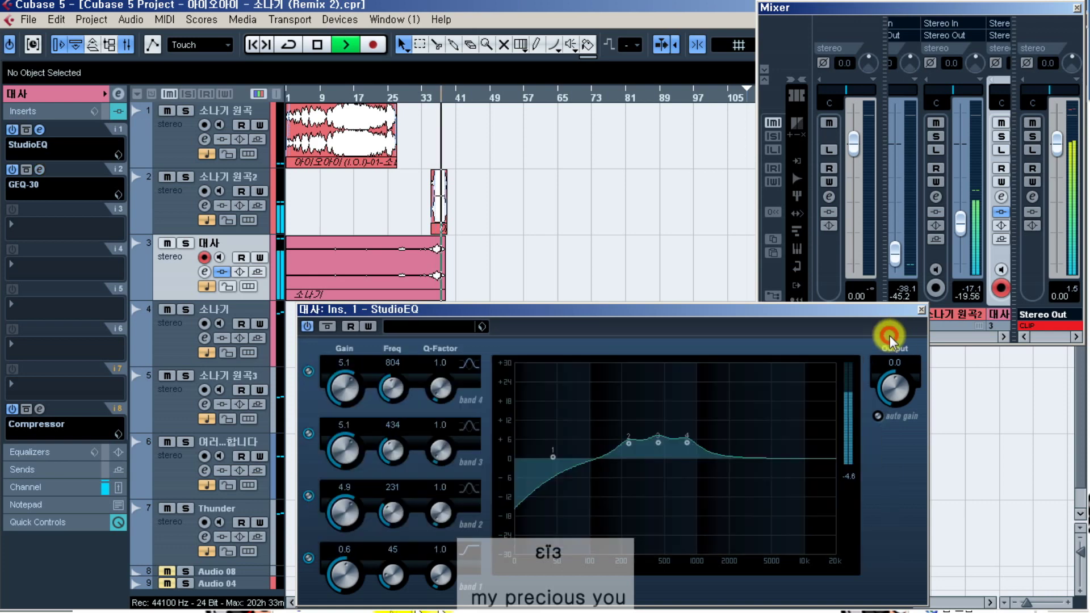
{"action": "left_click", "coordinate": [922, 310]}
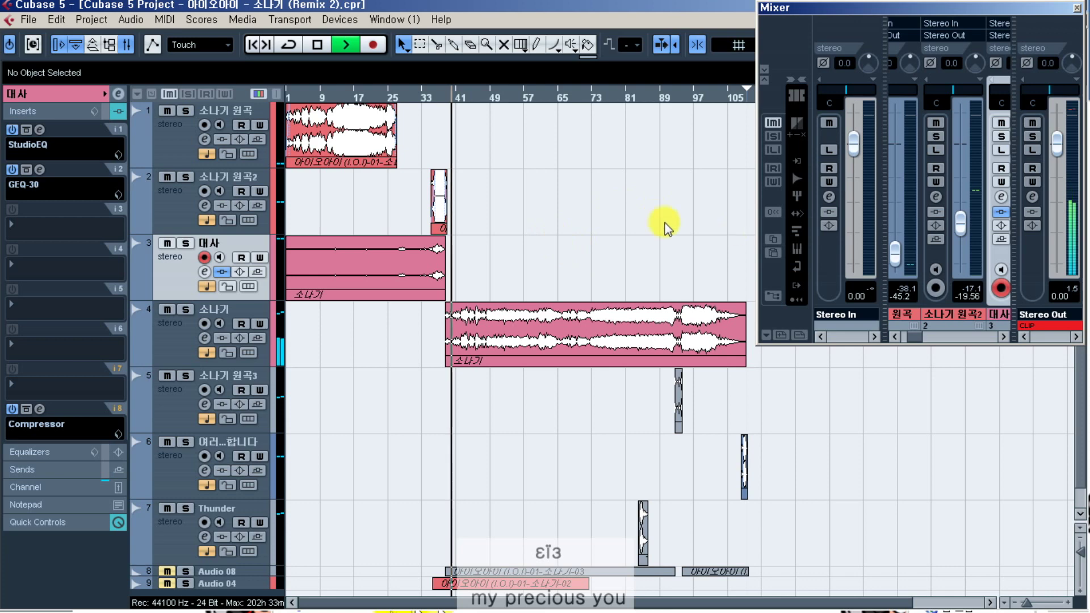
- Replay from before bar 33, set the 대사 channel's volume to 0.40 in the widened mixer, and shrink the mixer again
{"action": "left_click", "coordinate": [420, 97]}
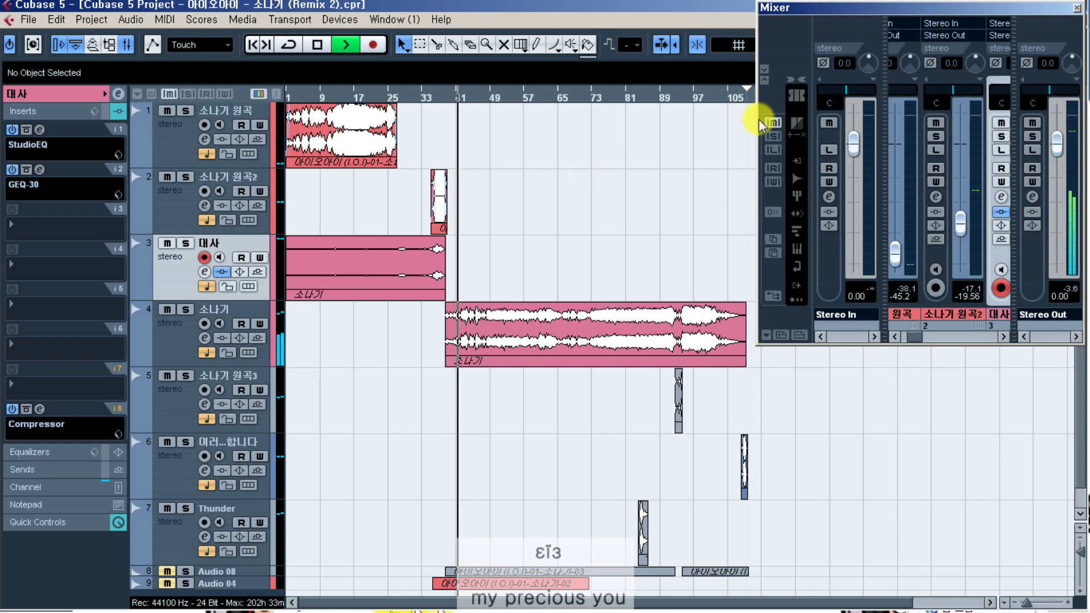
{"action": "left_click_drag", "start_coordinate": [761, 122], "coordinate": [19, 125]}
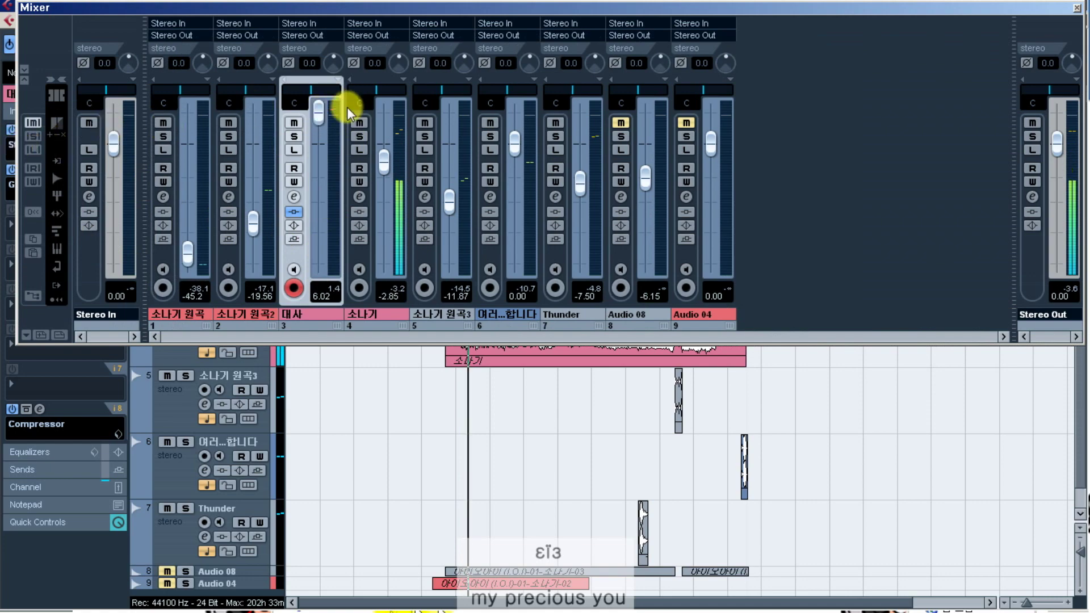
{"action": "left_click_drag", "start_coordinate": [319, 112], "coordinate": [319, 142]}
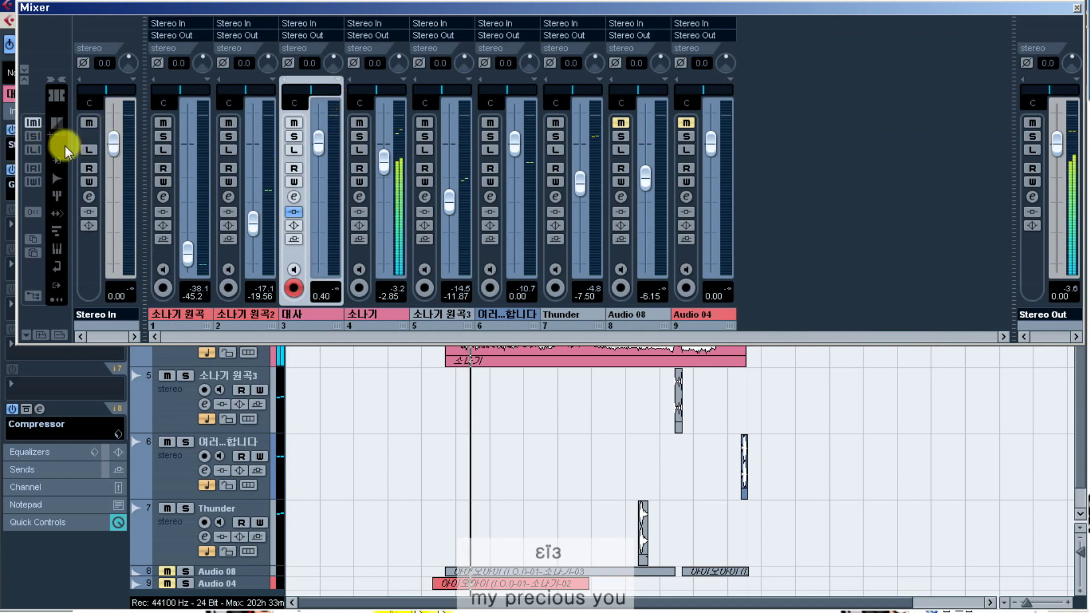
{"action": "left_click_drag", "start_coordinate": [20, 139], "coordinate": [772, 222]}
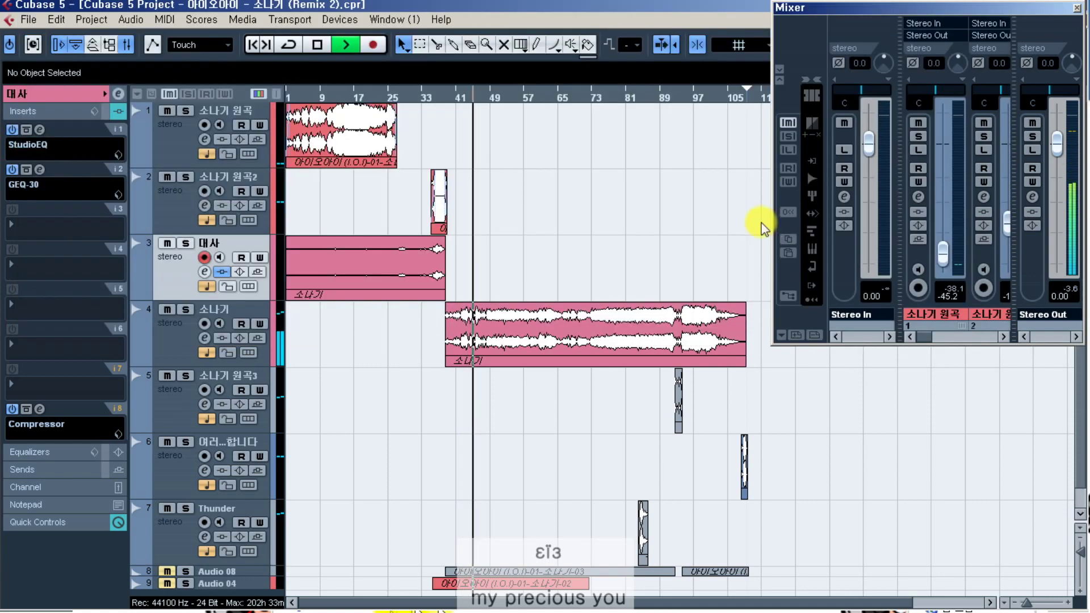
- Restart playback from bar 9 and bring the 대사 channel into view in the mixer to check its level
{"action": "key", "text": "space"}
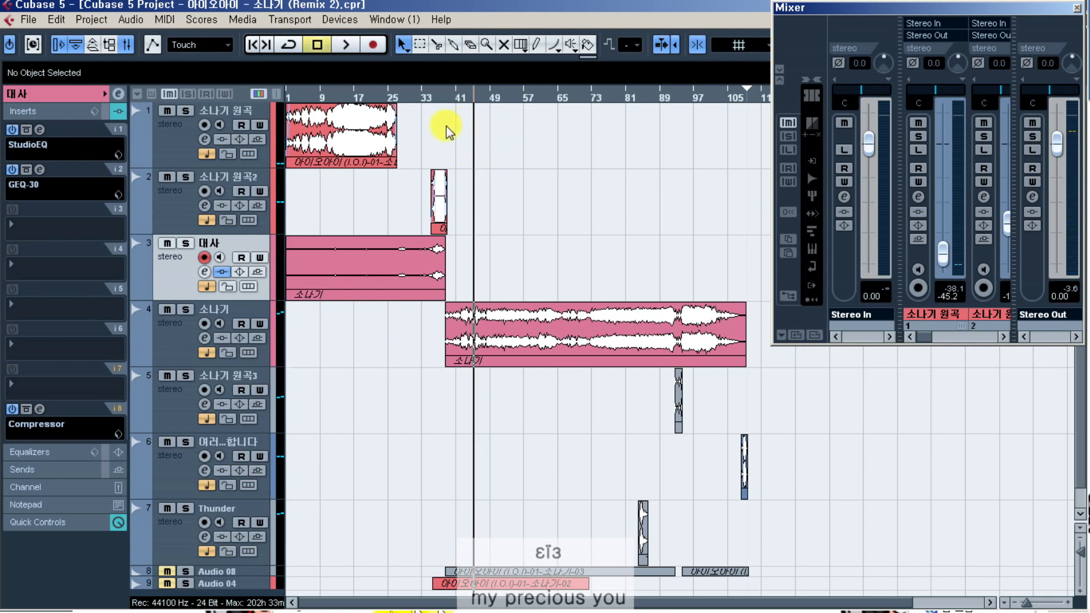
{"action": "left_click", "coordinate": [321, 97]}
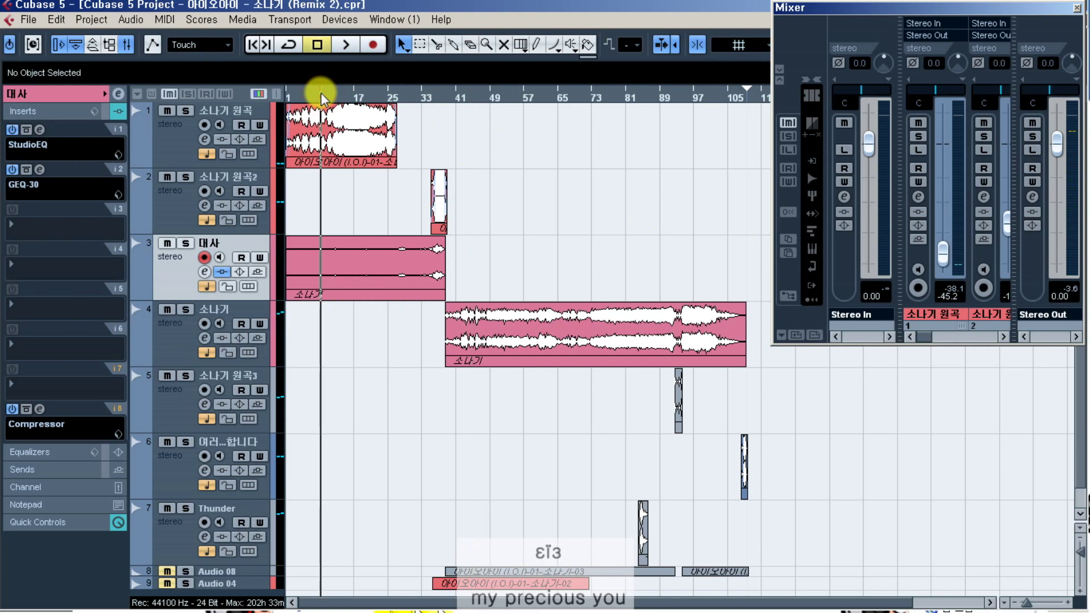
{"action": "key", "text": "space"}
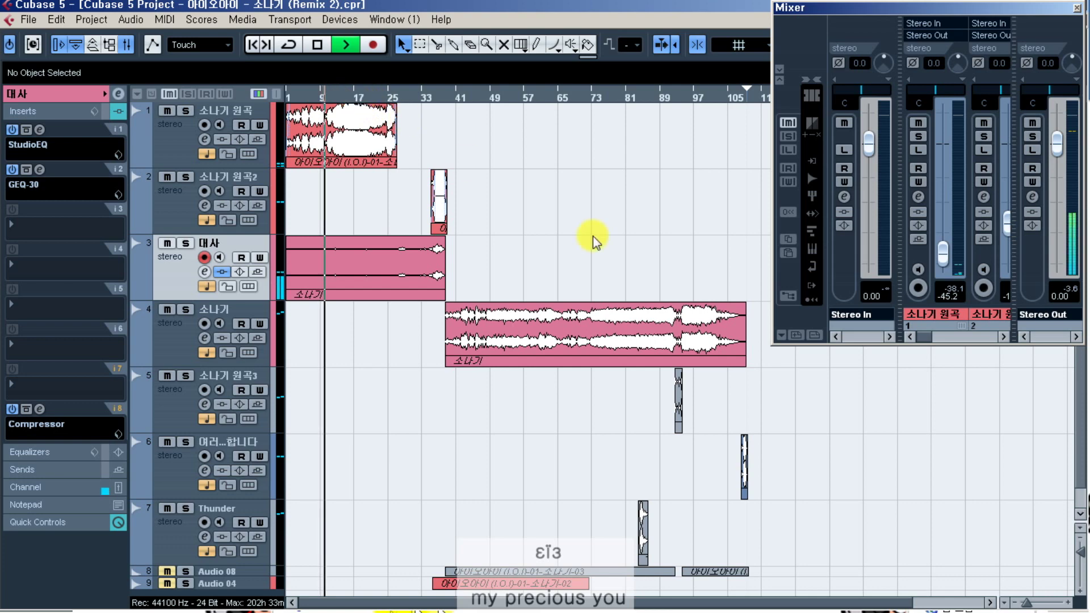
{"action": "left_click", "coordinate": [1003, 336]}
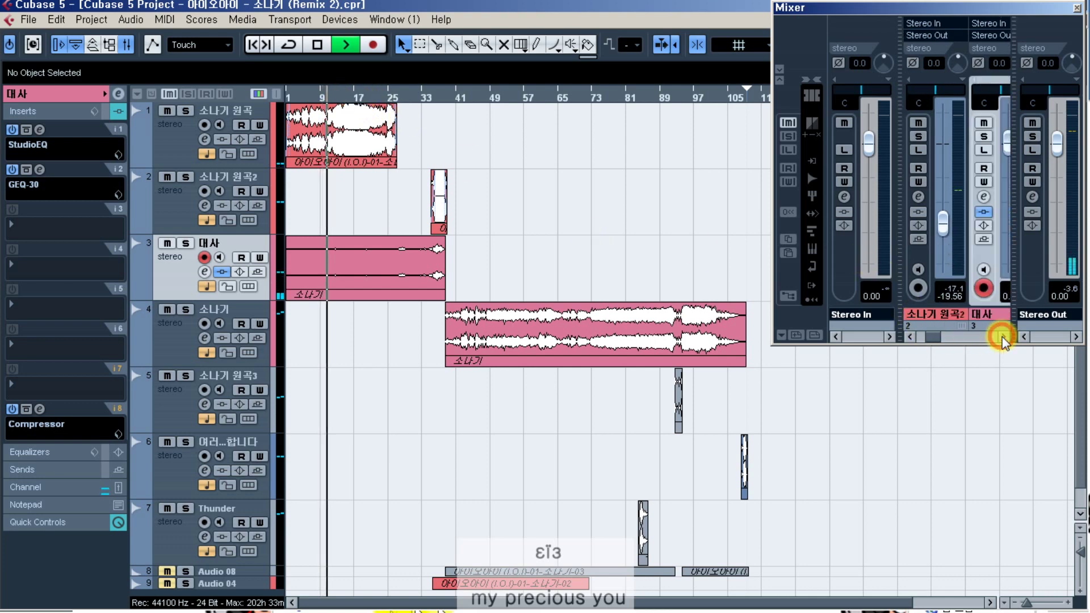
{"action": "left_click", "coordinate": [931, 335]}
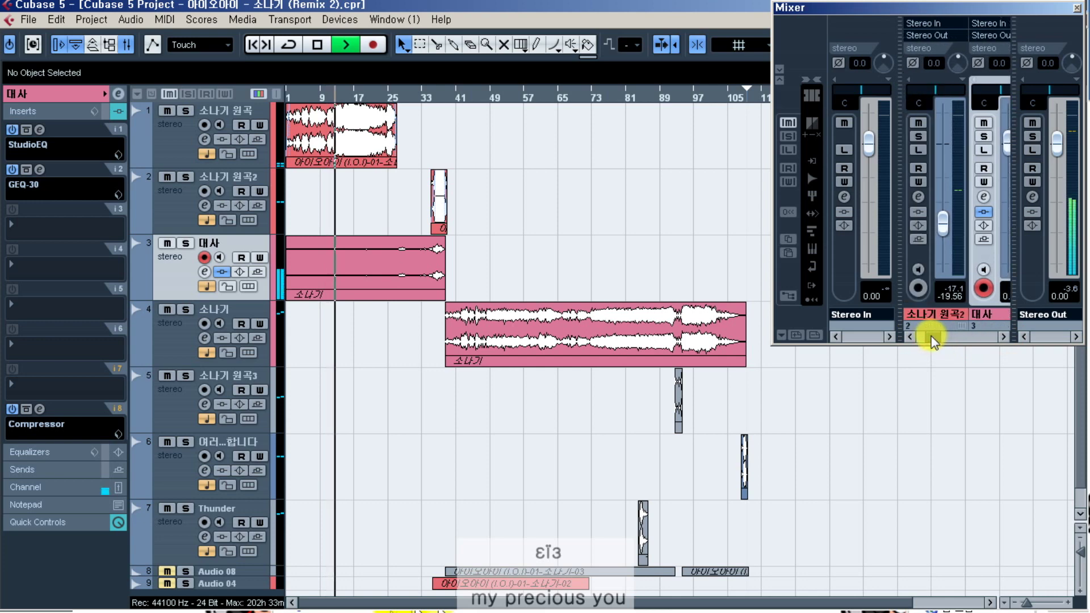
{"action": "left_click", "coordinate": [932, 336]}
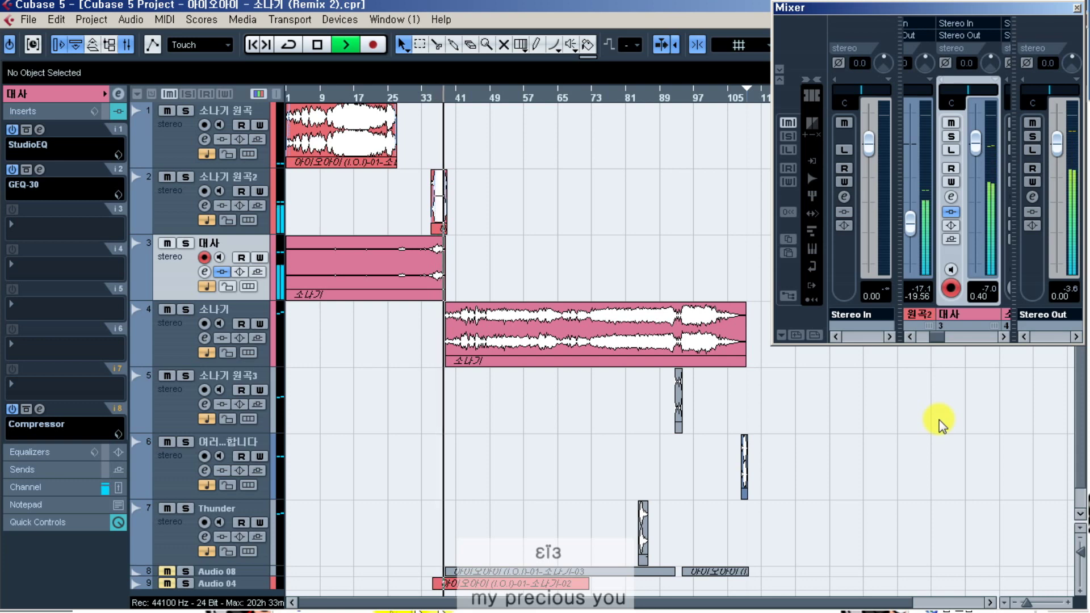
- Stop playback, switch to Notepad and add the line "아까 표시했 듯이 clip표시가 뜨면" to the notes
{"action": "key", "text": "space"}
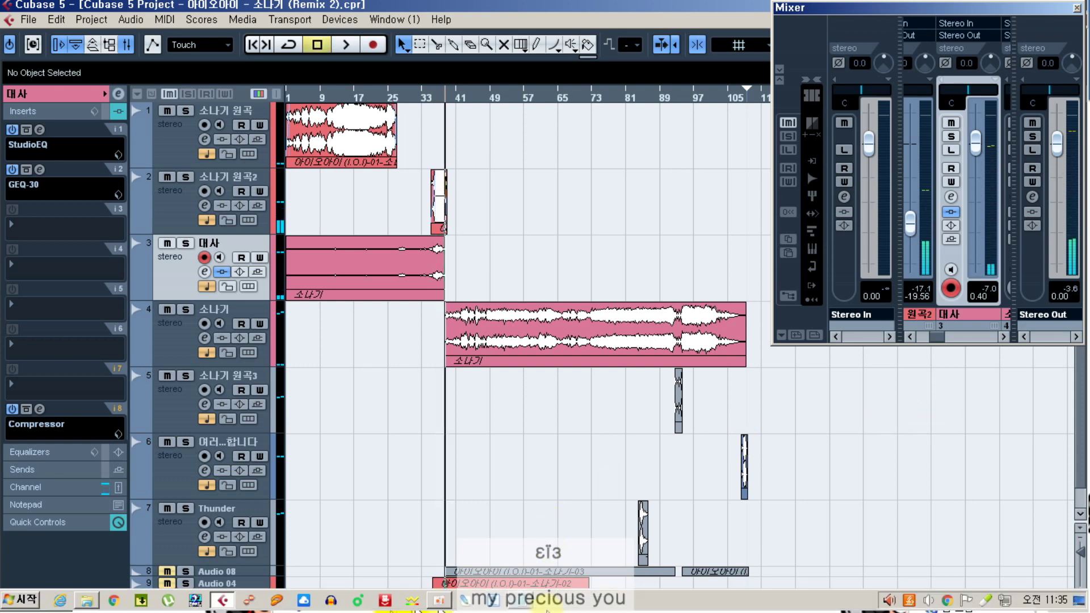
{"action": "left_click", "coordinate": [466, 603]}
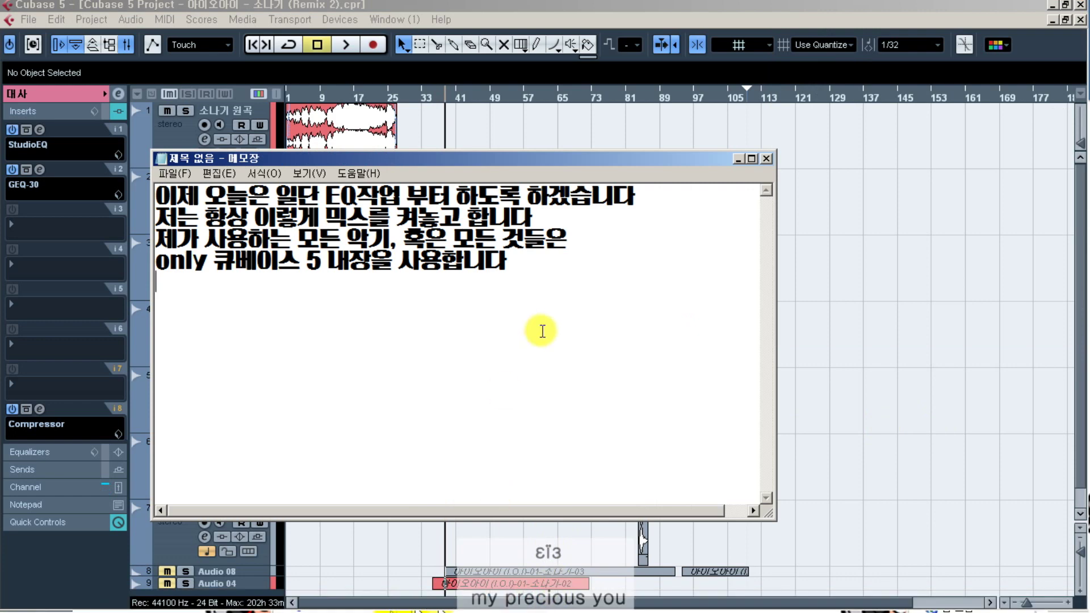
{"action": "type", "text": "아까 "}
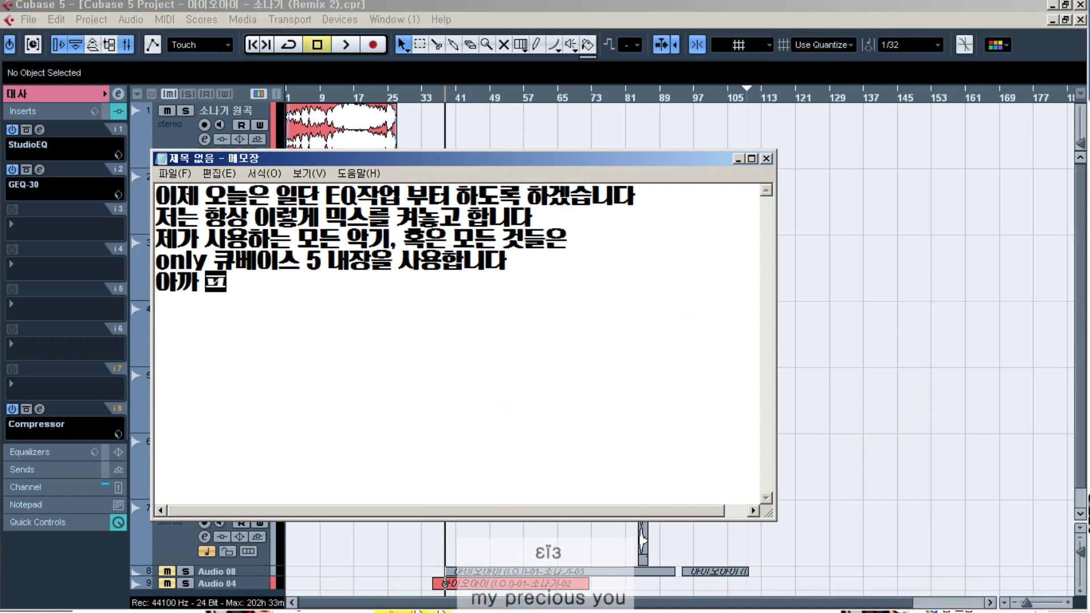
{"action": "type", "text": "표시ㅎ"}
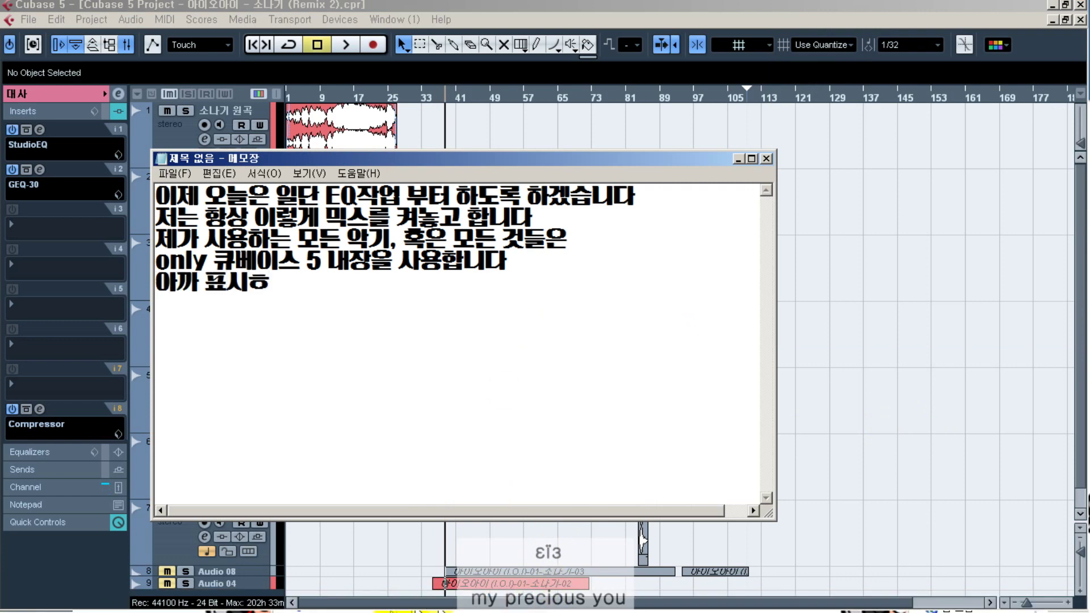
{"action": "key", "text": "BackSpace"}
{"action": "type", "text": "했듯이"}
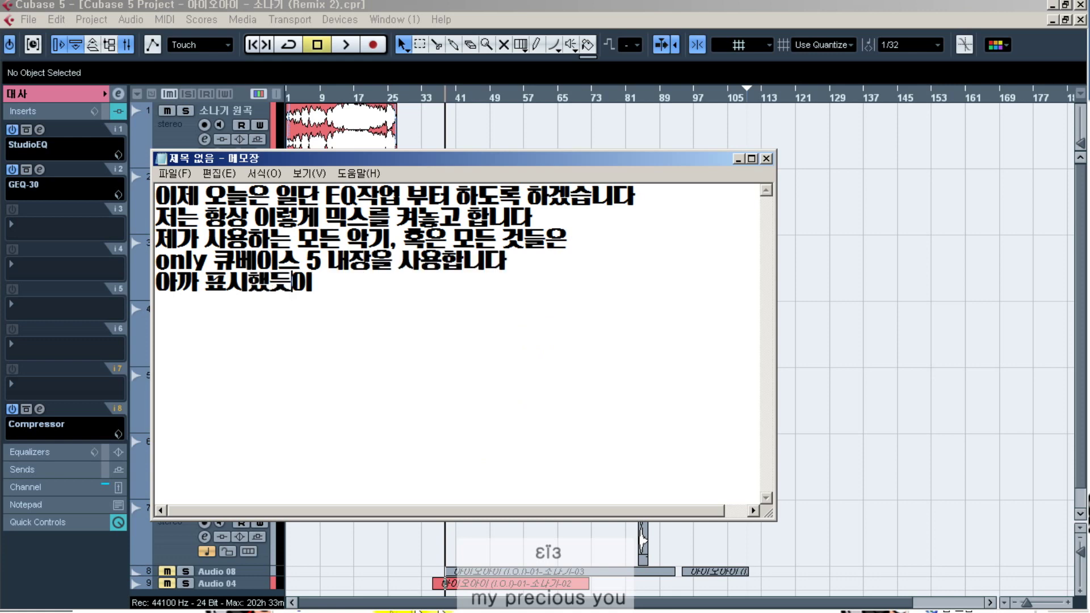
{"action": "key", "text": "Left"}
{"action": "key", "text": "Left"}
{"action": "key", "text": "End"}
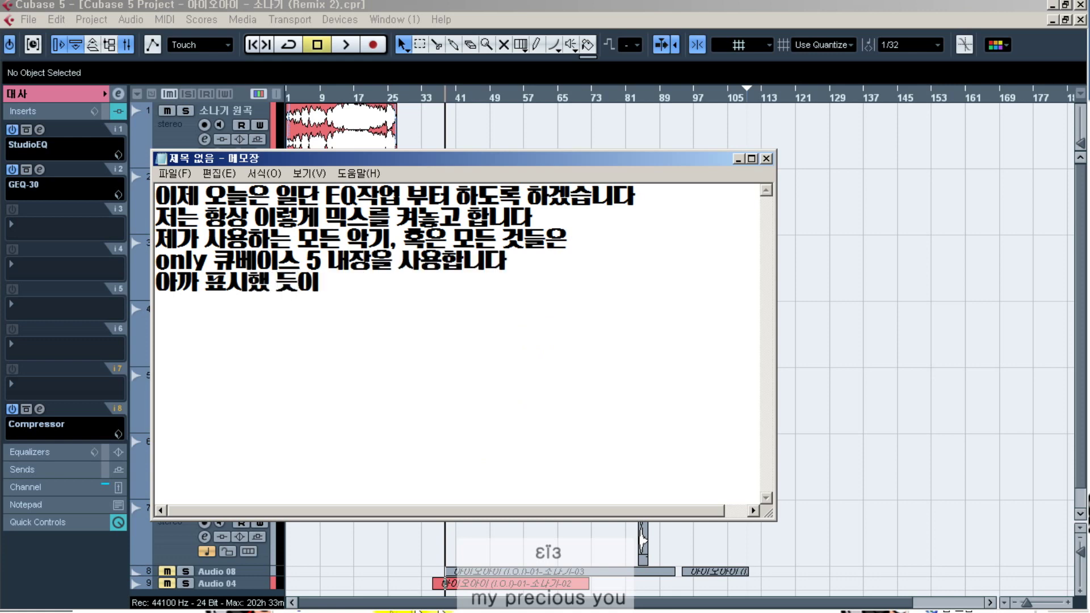
{"action": "type", "text": "clip"}
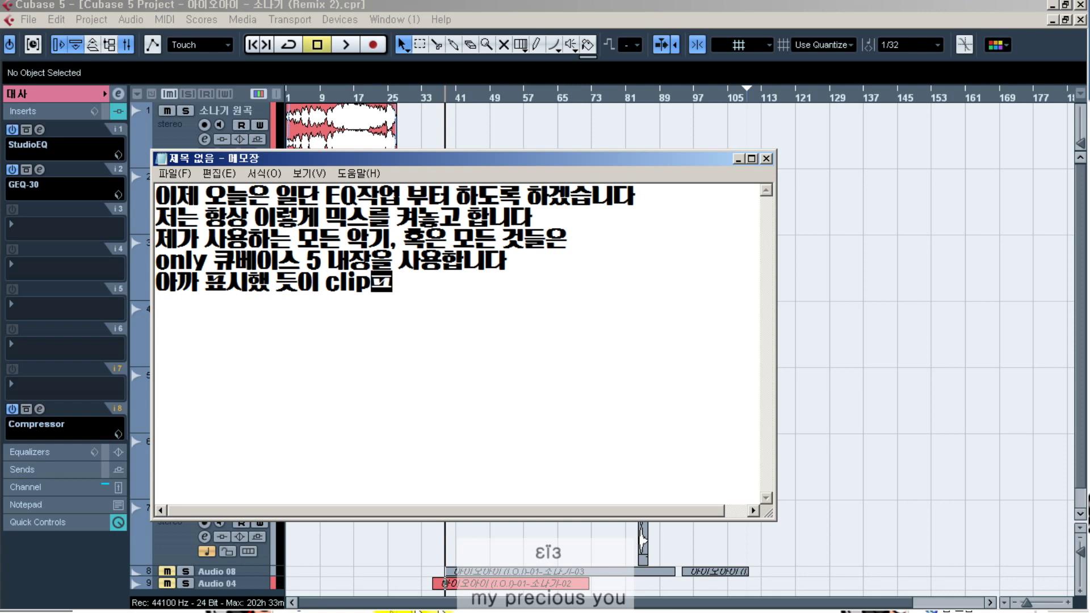
{"action": "type", "text": "표시가 뜨ㅁ"}
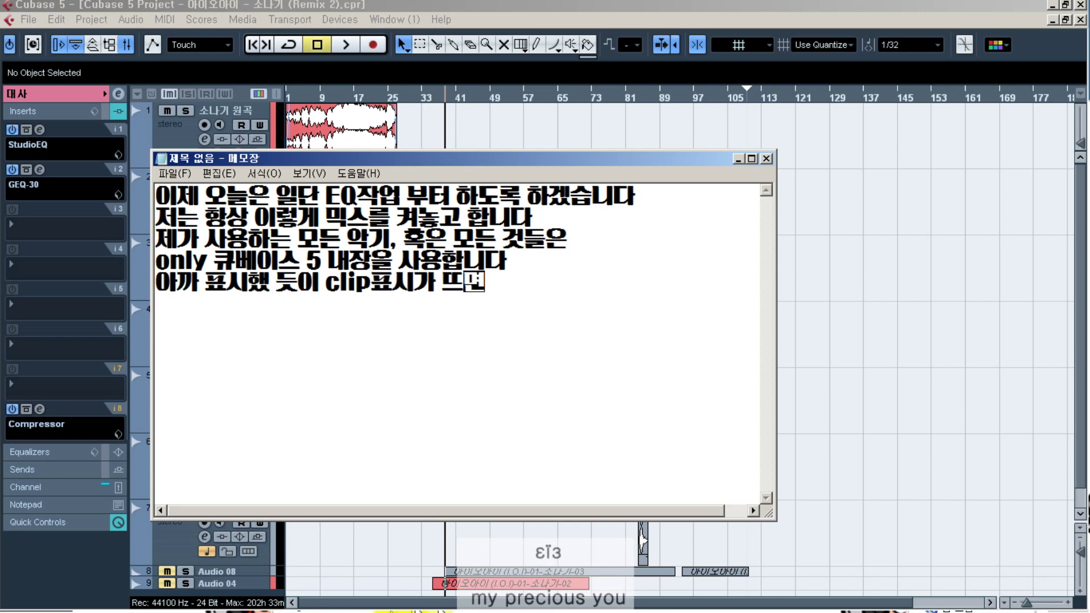
{"action": "type", "text": "면"}
- Add the line "처음부터 다시 다 들어봐야하는 불상사가 생기기 때문에" to the notes
{"action": "key", "text": "Return"}
{"action": "type", "text": "처음부터 ㄷ"}
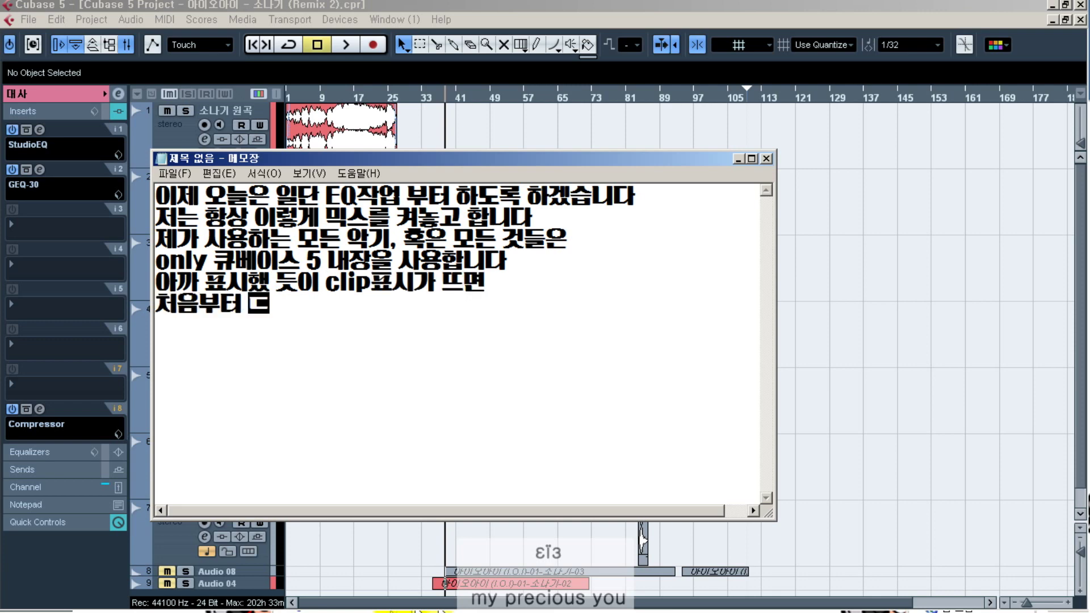
{"action": "type", "text": "시 들ㅇ"}
{"action": "key", "text": "BackSpace"}
{"action": "key", "text": "BackSpace"}
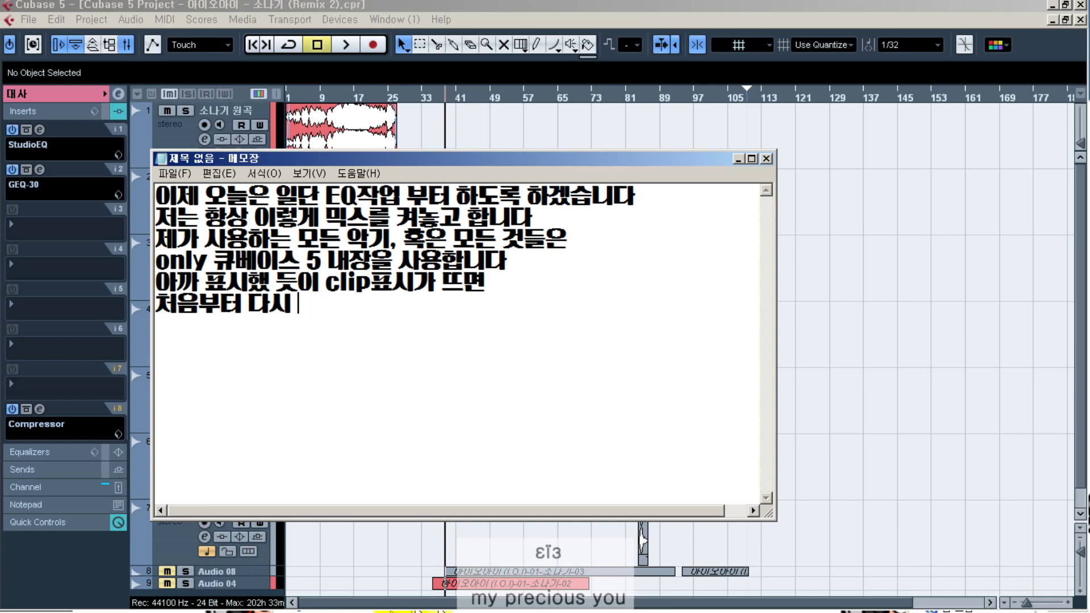
{"action": "type", "text": "다 들어봐아"}
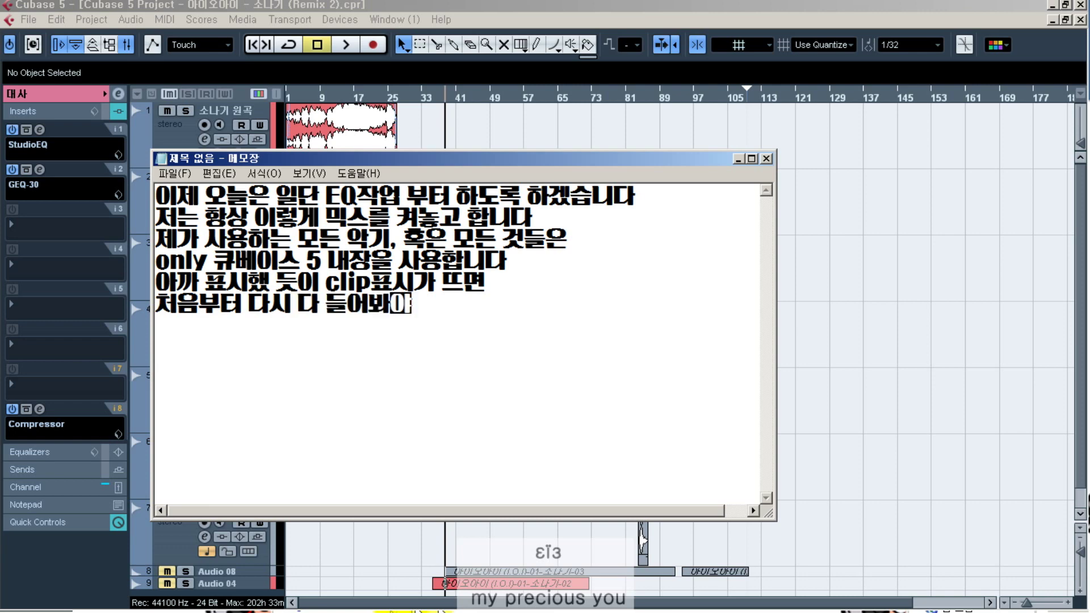
{"action": "type", "text": "하는 불상사"}
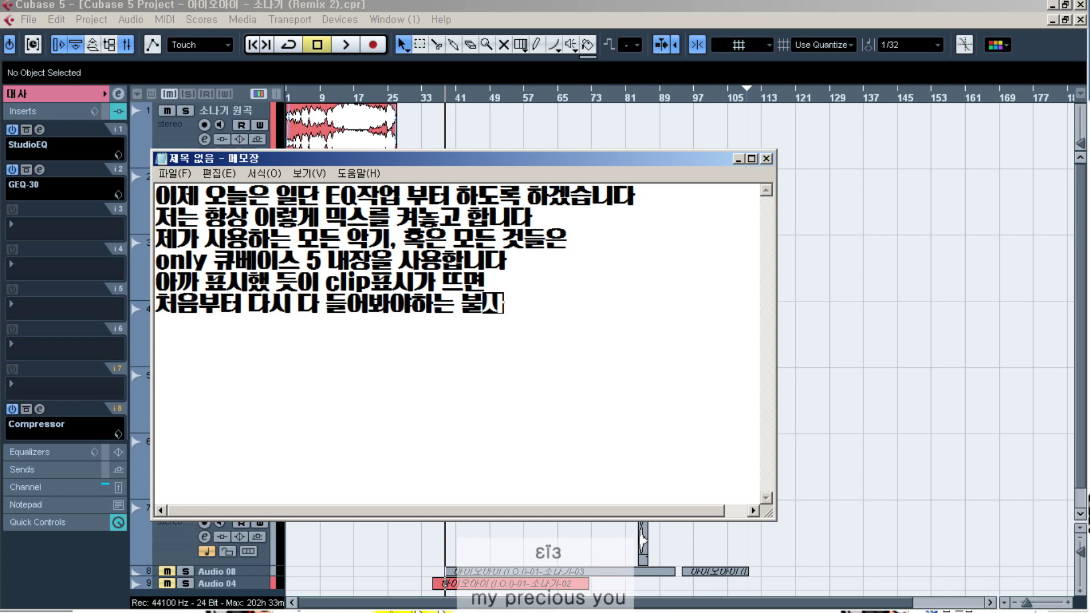
{"action": "type", "text": "가 생기기 때문에"}
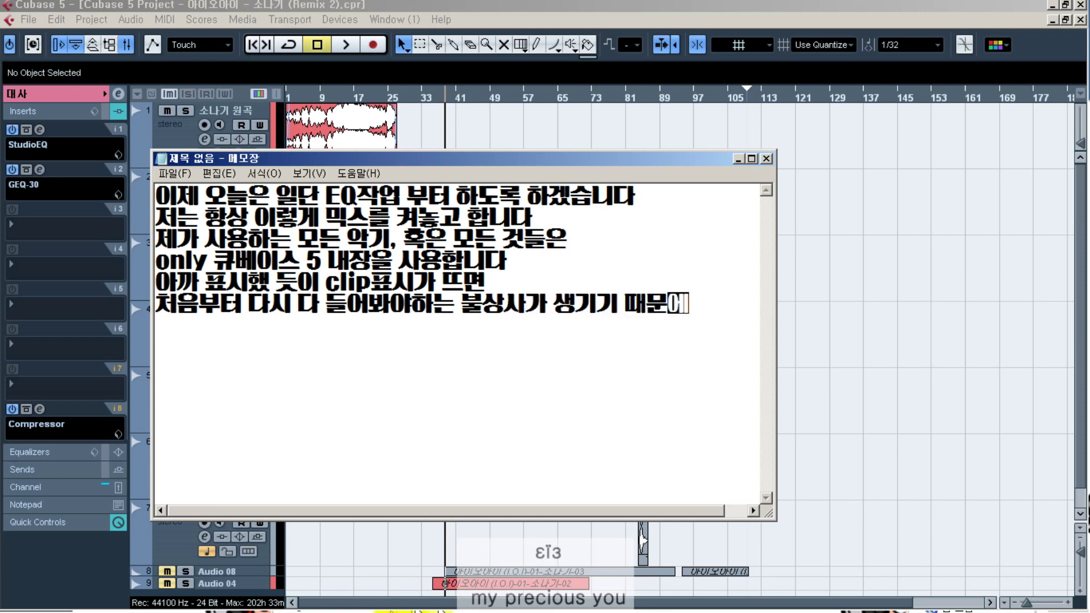
- Finish the note with the line "레벨체크 잘 해주셔야 합니다^^;"
{"action": "key", "text": "Return"}
{"action": "type", "text": "레벨"}
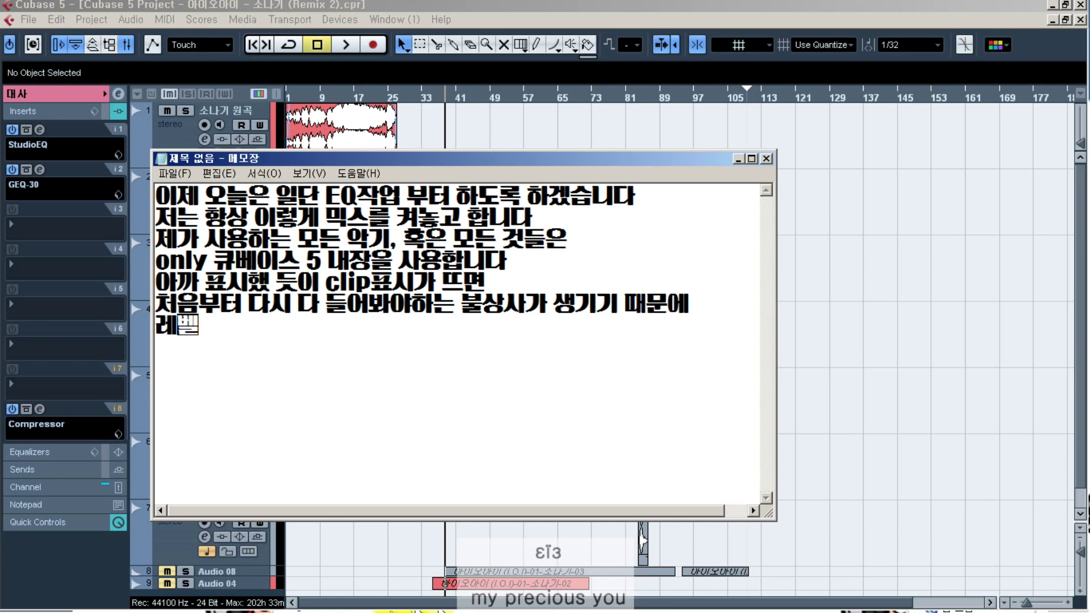
{"action": "type", "text": "체크ㅈ"}
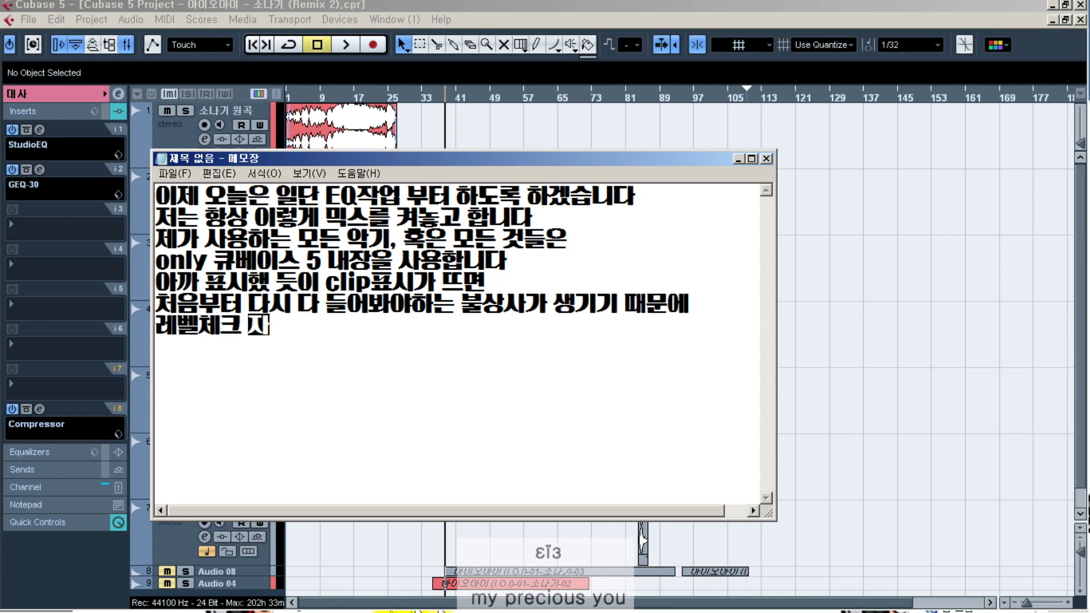
{"action": "type", "text": "ㄹ 해"}
{"action": "type", "text": "주셔야"}
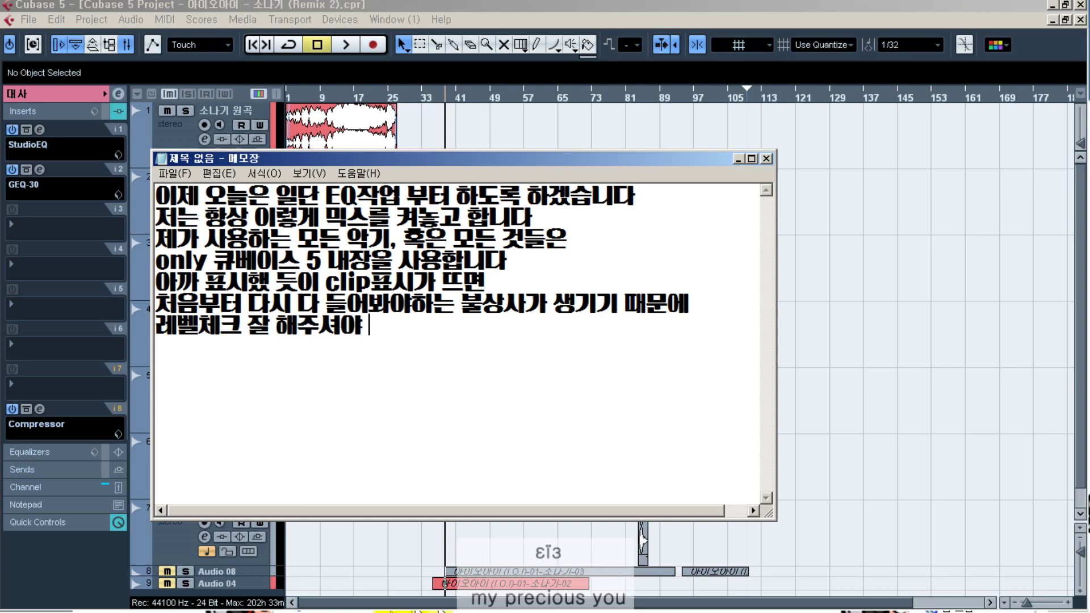
{"action": "type", "text": " 합니다^^;"}
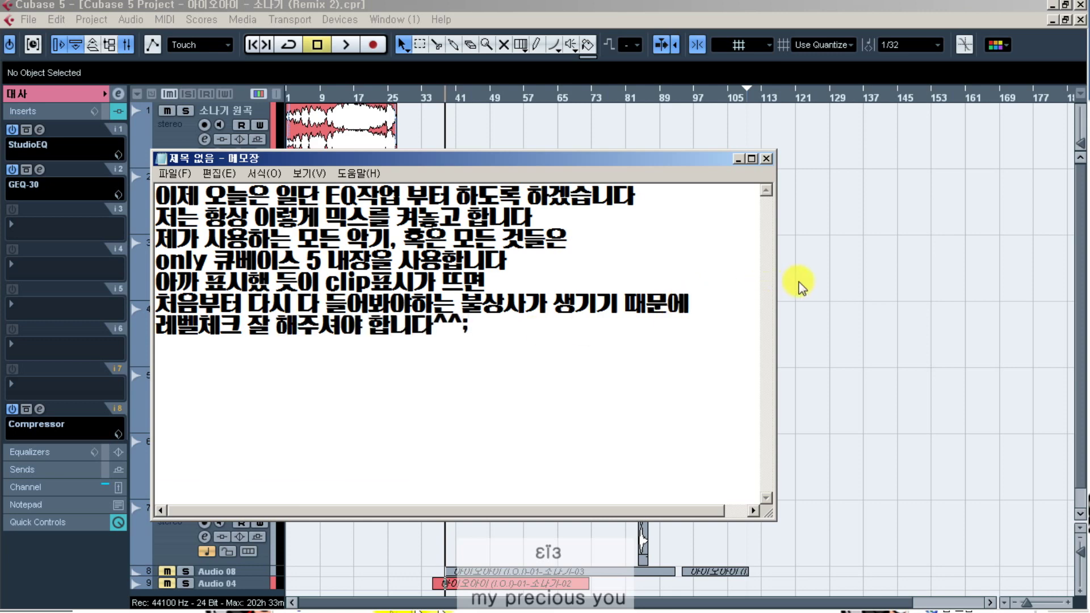
- Return to Cubase with the mixer shown, turn off the 대사 track's Compressor insert and close its editor
{"action": "key", "text": "F3"}
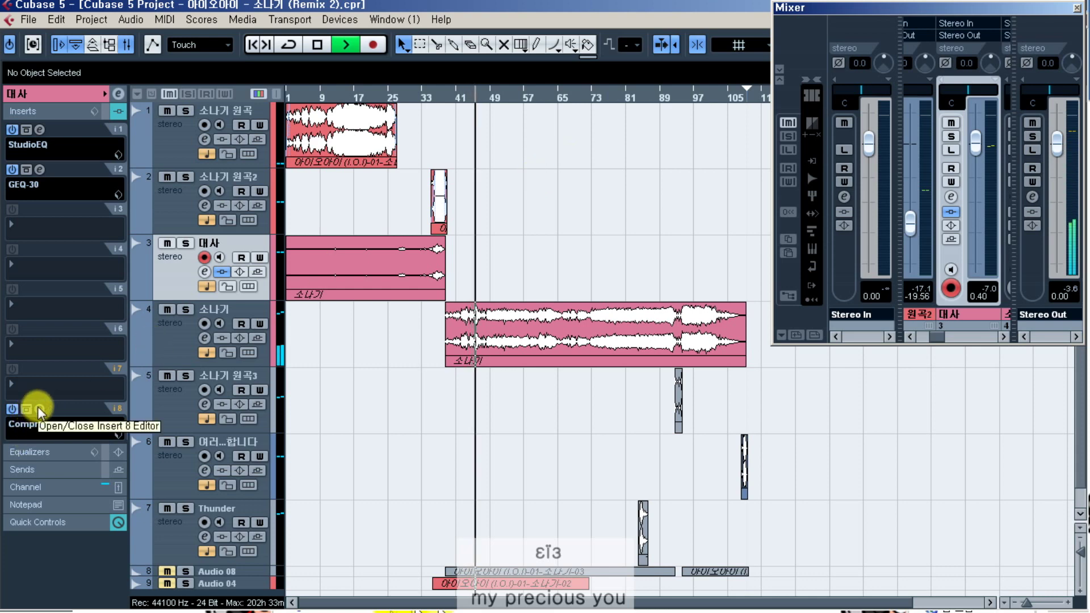
{"action": "left_click", "coordinate": [11, 408]}
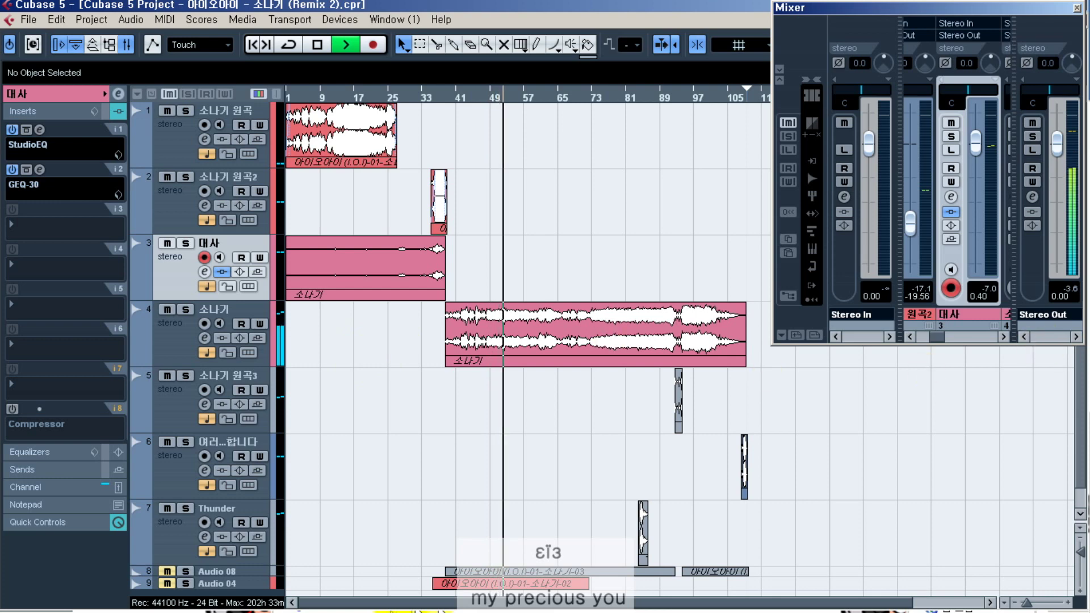
{"action": "left_click_drag", "start_coordinate": [846, 402], "coordinate": [599, 382]}
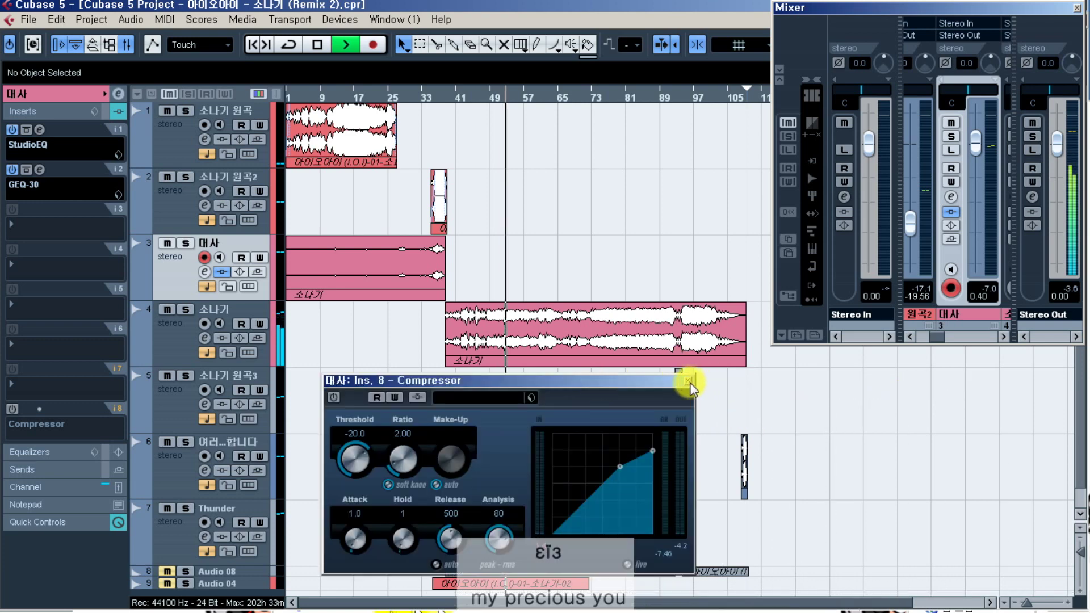
{"action": "left_click", "coordinate": [688, 380]}
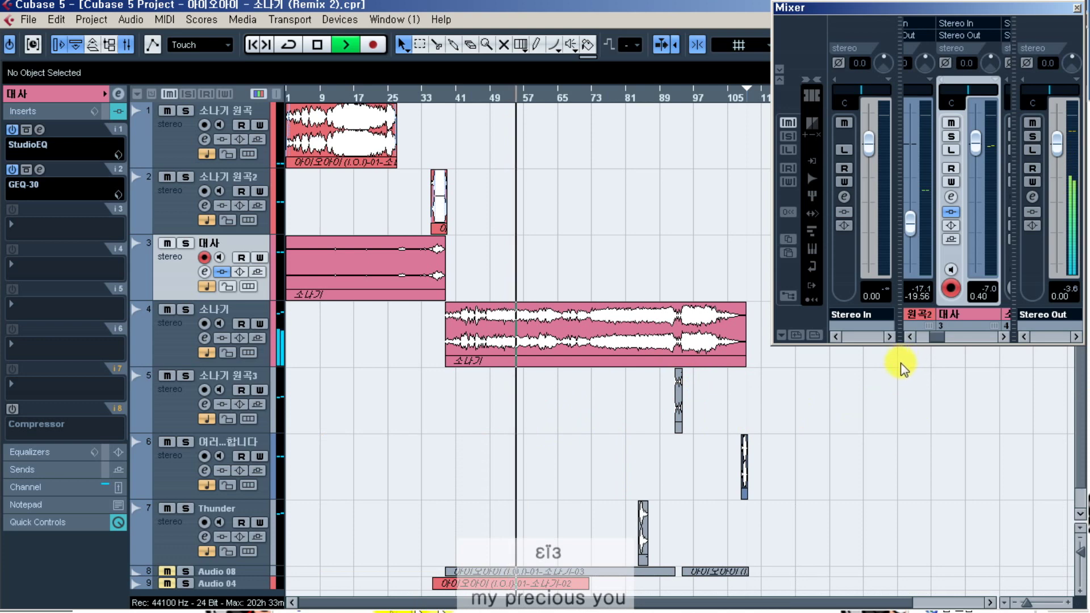
- Insert StudioEQ in the first insert slot of the 소나기 track and close its editor
{"action": "left_click", "coordinate": [171, 335]}
{"action": "left_click", "coordinate": [46, 144]}
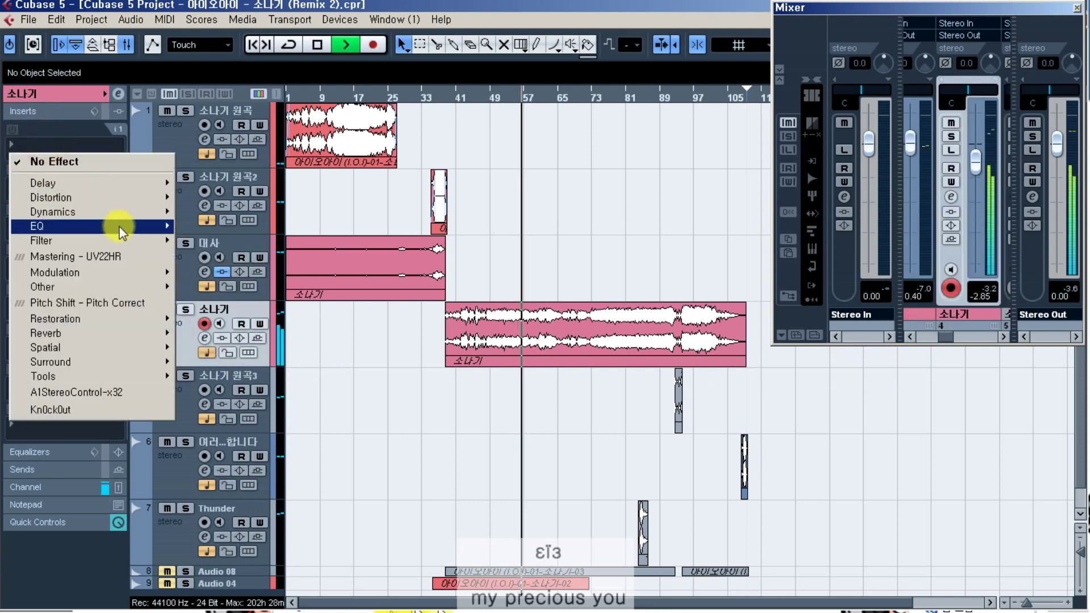
{"action": "mouse_move", "coordinate": [119, 227]}
{"action": "left_click", "coordinate": [205, 263]}
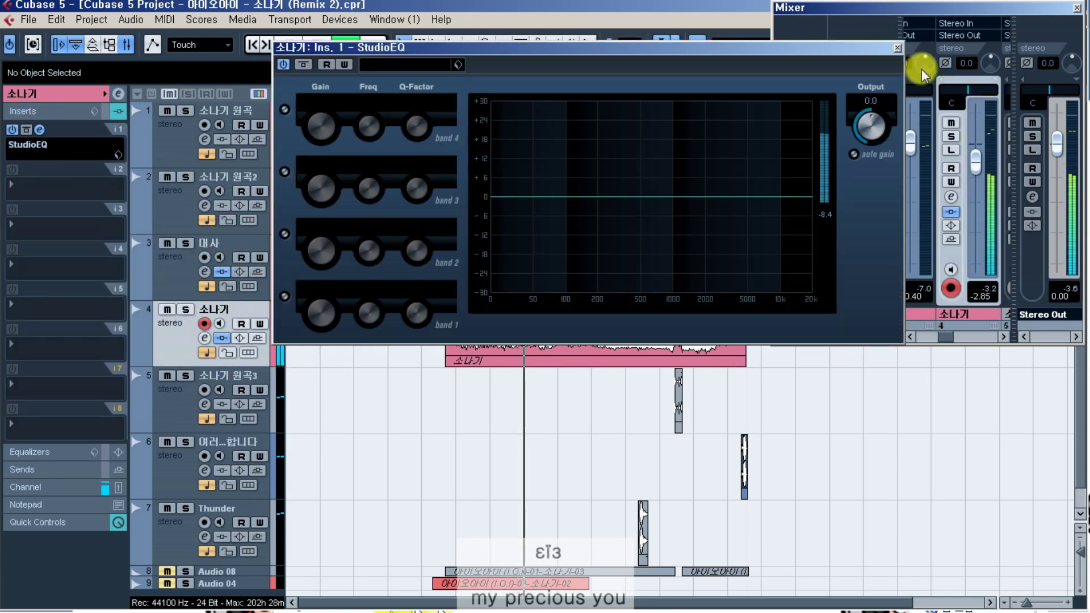
{"action": "left_click", "coordinate": [897, 48]}
- Insert Compressor in slot 8 of the 소나기 track, close its editor and switch the effect off
{"action": "left_click", "coordinate": [58, 428]}
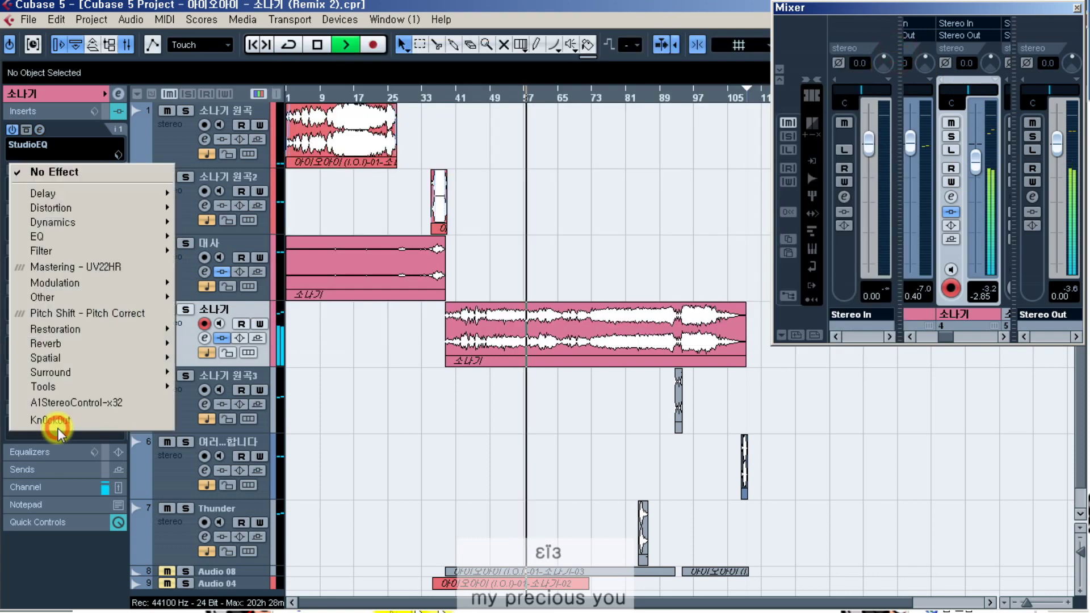
{"action": "mouse_move", "coordinate": [114, 222]}
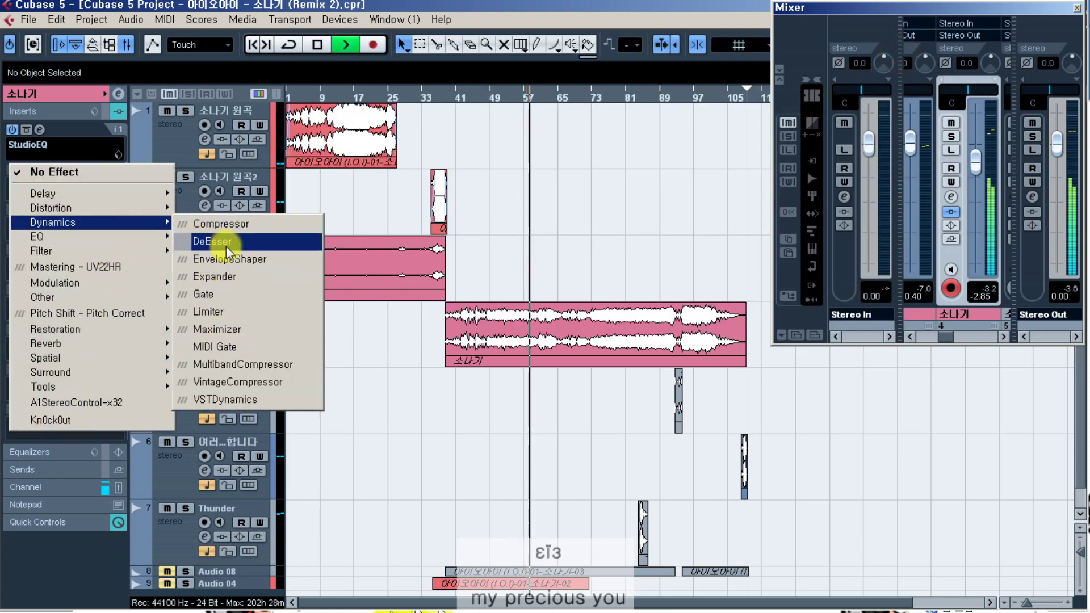
{"action": "left_click", "coordinate": [218, 227]}
{"action": "left_click", "coordinate": [502, 214]}
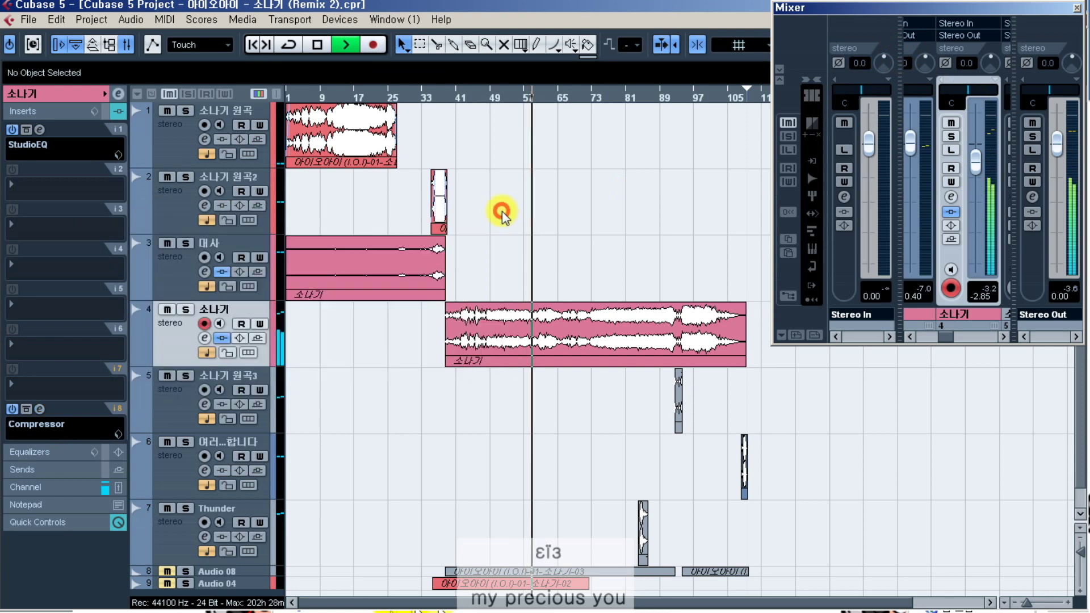
{"action": "left_click", "coordinate": [12, 409]}
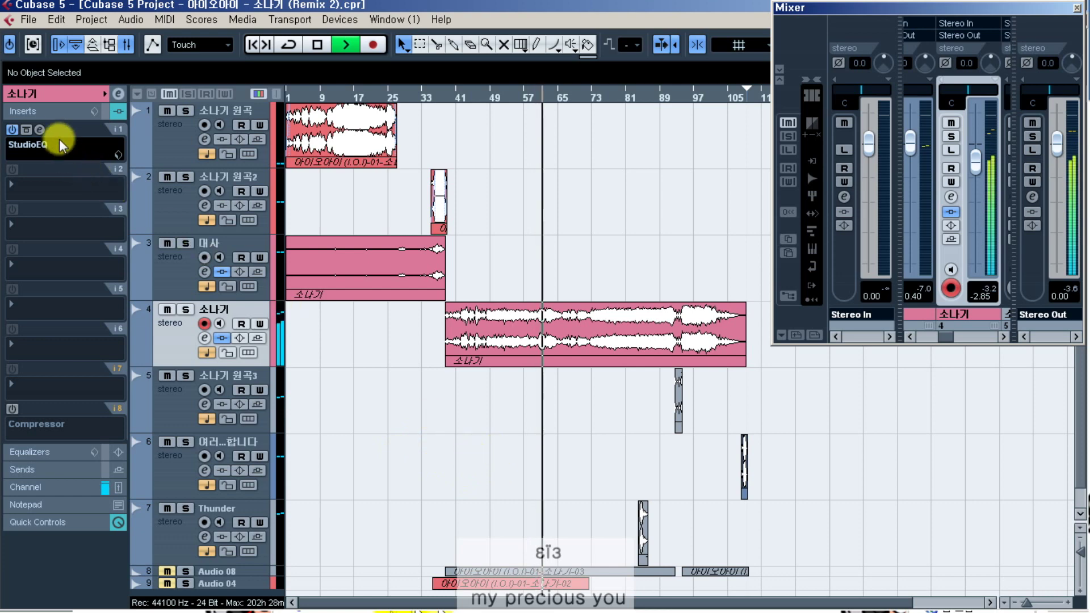
- In the 소나기 track's StudioEQ, enable band 1 at -15.2 dB, 23 Hz and band 2 at 3.6 dB, 205 Hz
{"action": "left_click", "coordinate": [43, 131]}
{"action": "left_click", "coordinate": [285, 295]}
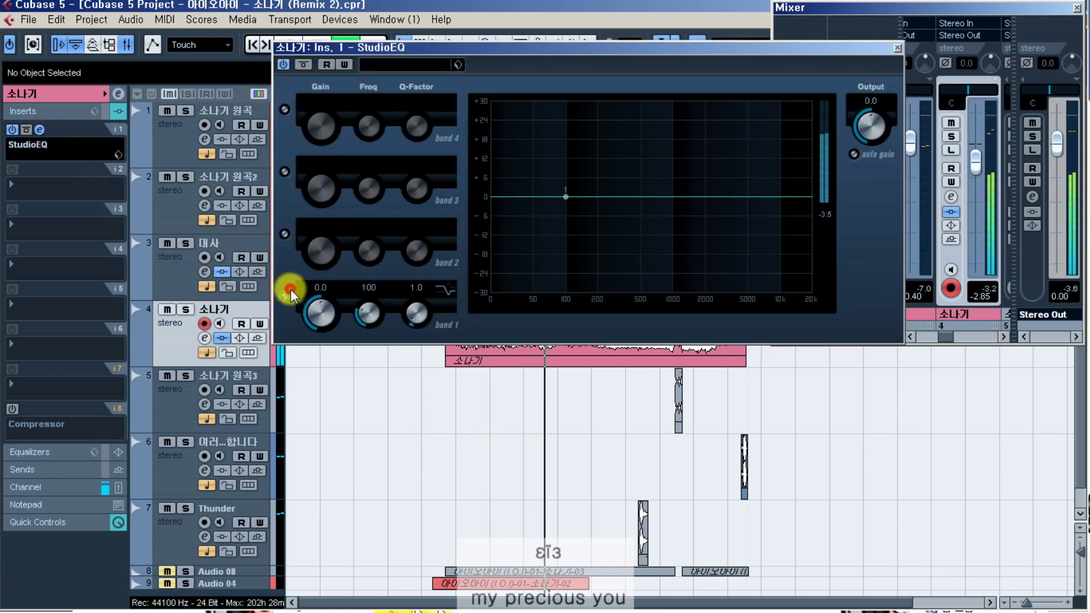
{"action": "left_click_drag", "start_coordinate": [564, 199], "coordinate": [450, 243]}
{"action": "left_click", "coordinate": [285, 234]}
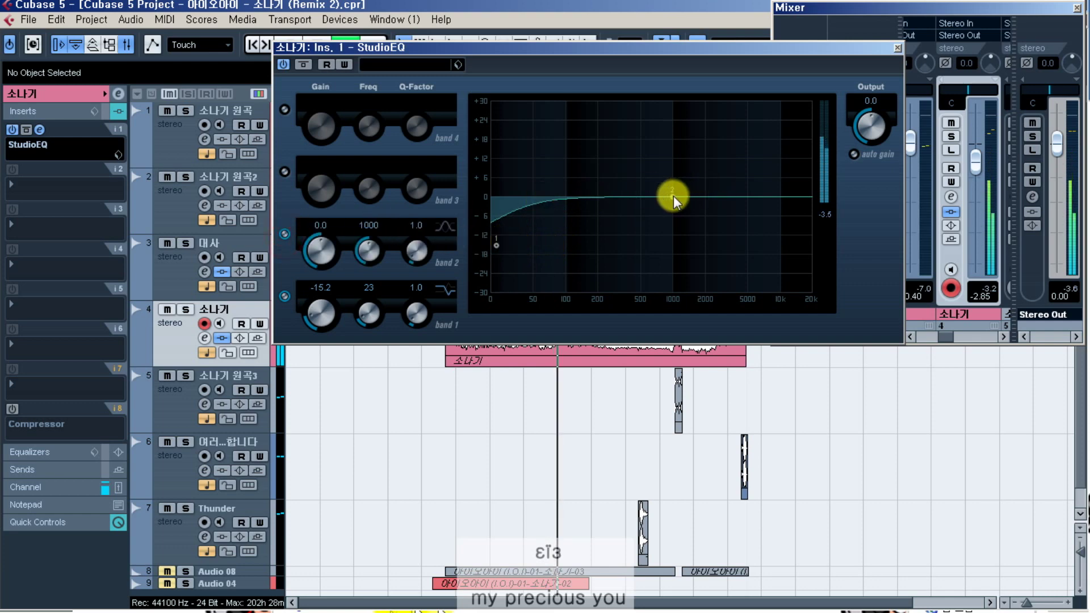
{"action": "left_click_drag", "start_coordinate": [673, 195], "coordinate": [599, 185]}
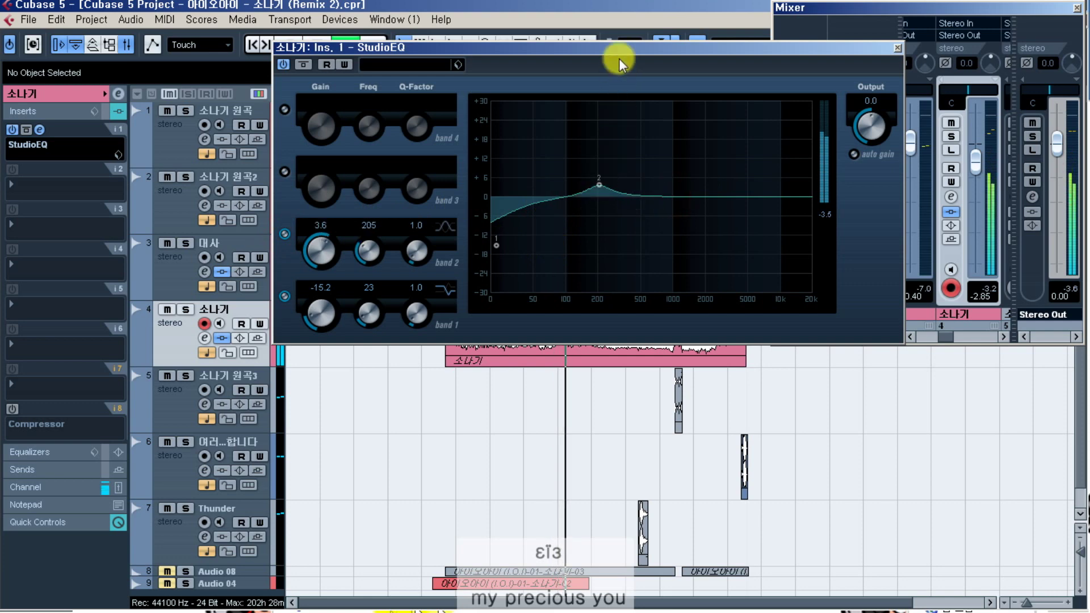
{"action": "left_click_drag", "start_coordinate": [619, 48], "coordinate": [613, 11]}
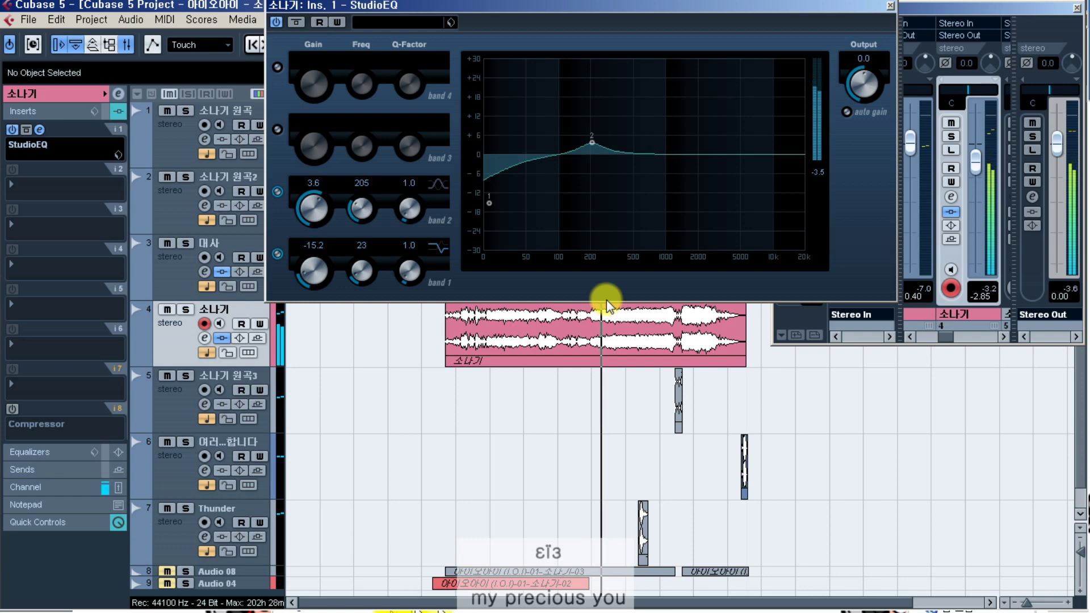
- Insert MultiScope in slot 5 of the 소나기 track and arrange the StudioEQ and MultiScope windows clear of the track's waveform
{"action": "left_click_drag", "start_coordinate": [632, 9], "coordinate": [618, 374]}
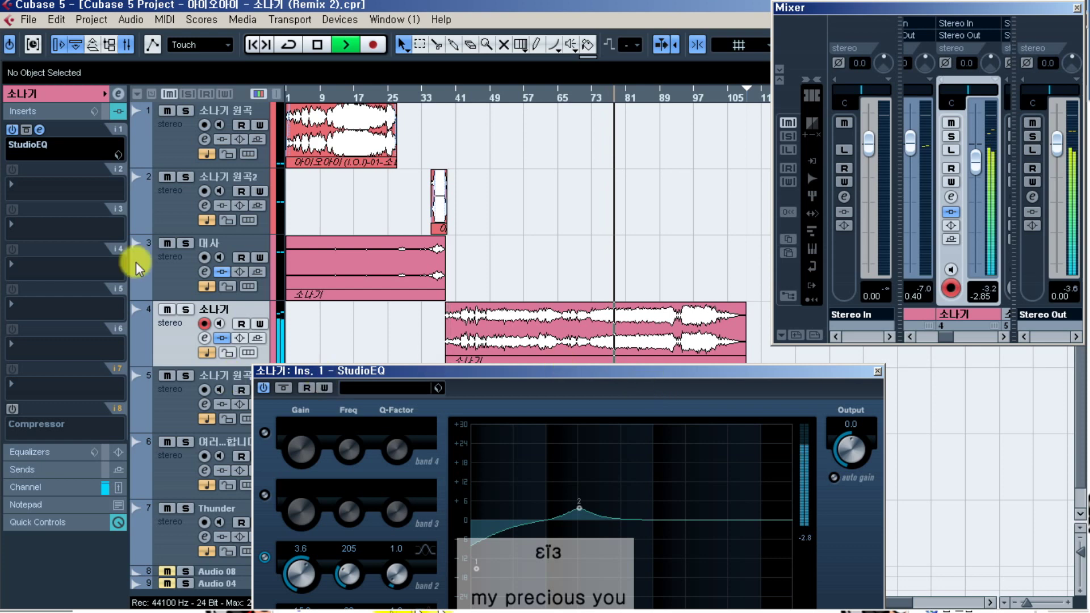
{"action": "left_click", "coordinate": [31, 305]}
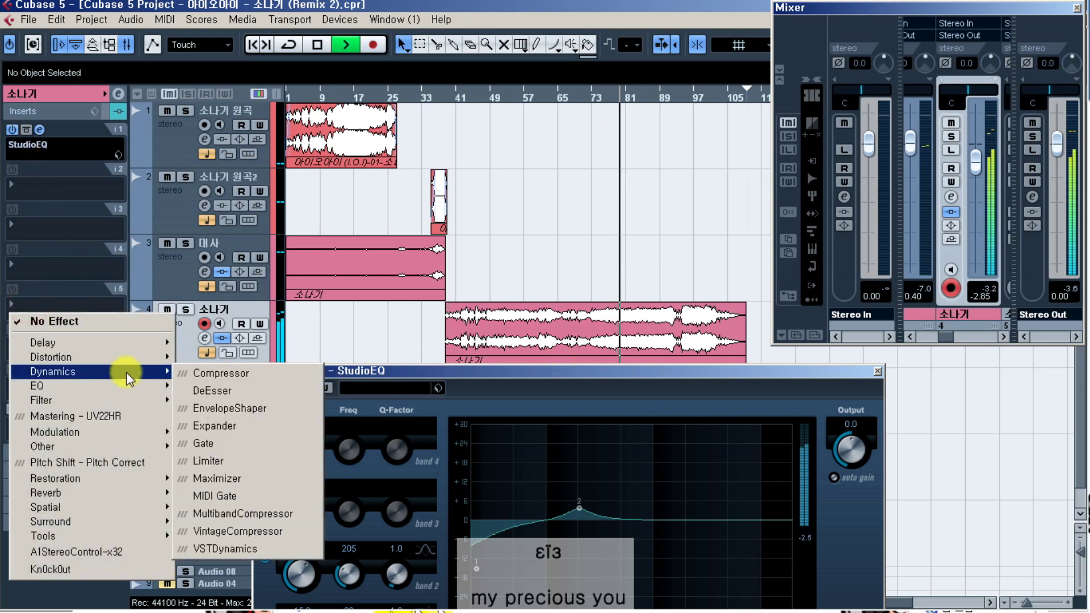
{"action": "mouse_move", "coordinate": [105, 536]}
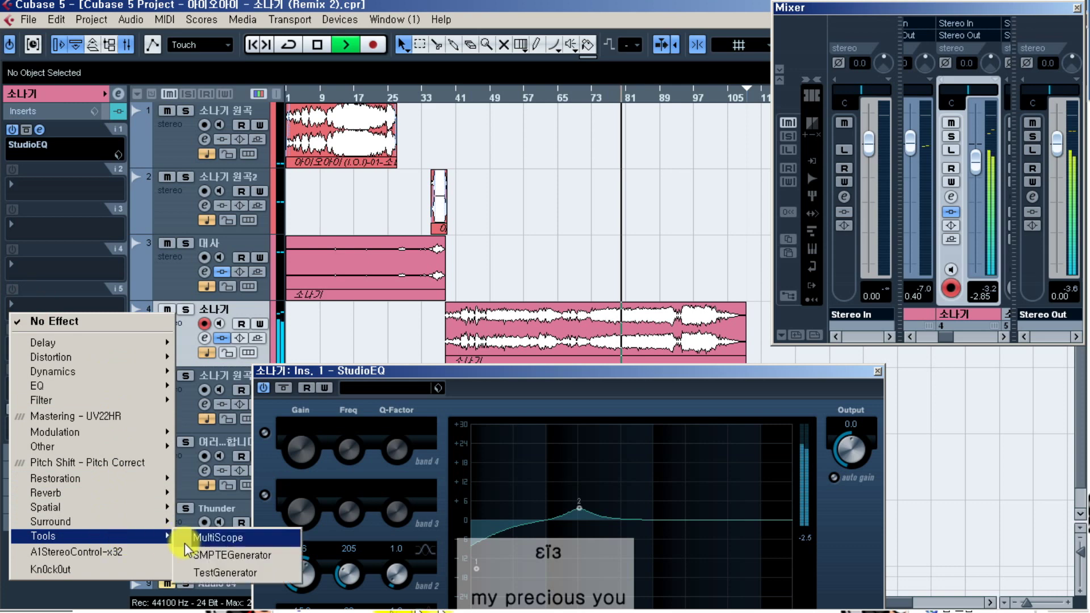
{"action": "left_click", "coordinate": [230, 536]}
{"action": "left_click_drag", "start_coordinate": [594, 180], "coordinate": [929, 226]}
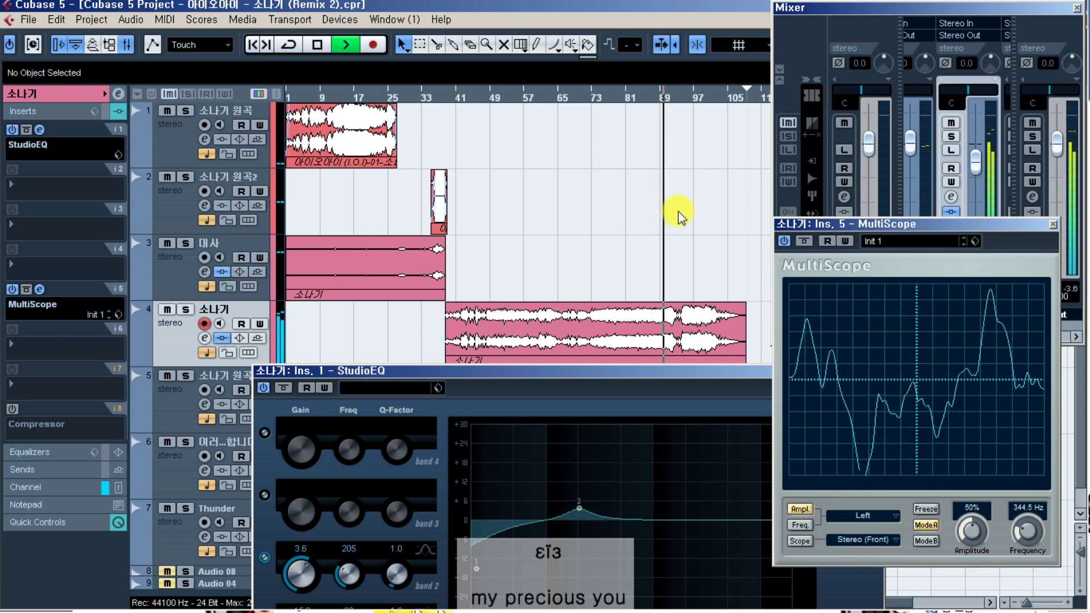
- Switch MultiScope to frequency display and enable band 3 in the 소나기 track's StudioEQ at 1.9 dB, 481 Hz
{"action": "left_click", "coordinate": [799, 526]}
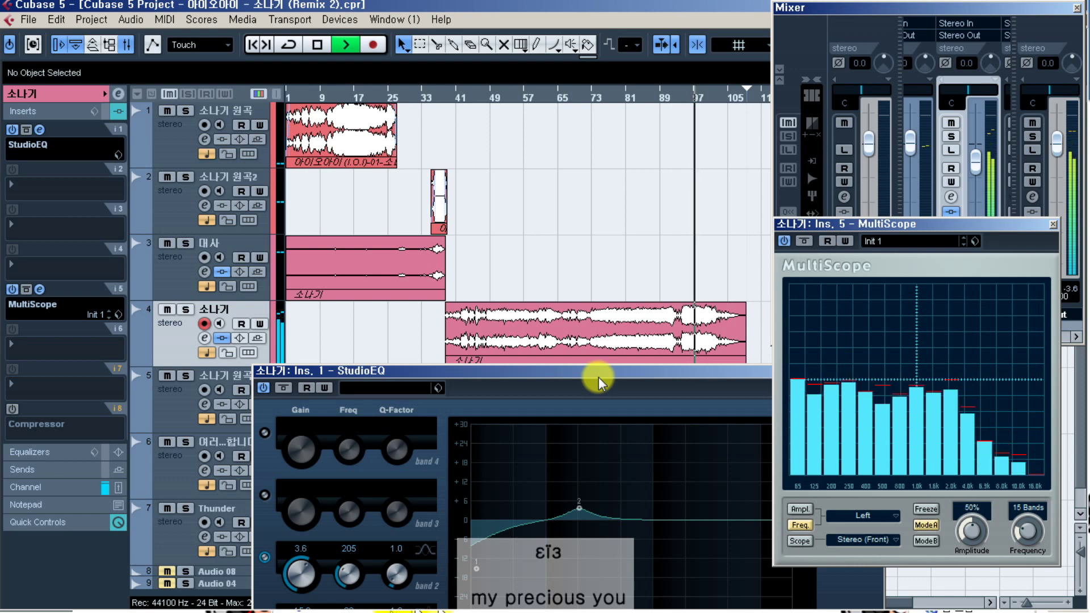
{"action": "left_click_drag", "start_coordinate": [598, 377], "coordinate": [377, 151]}
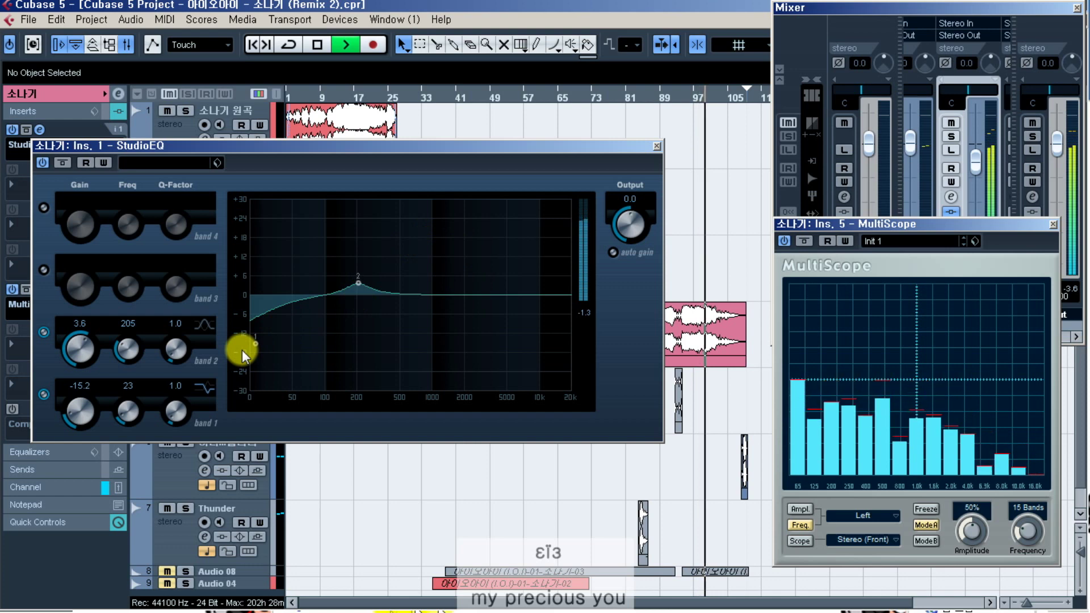
{"action": "left_click", "coordinate": [44, 269]}
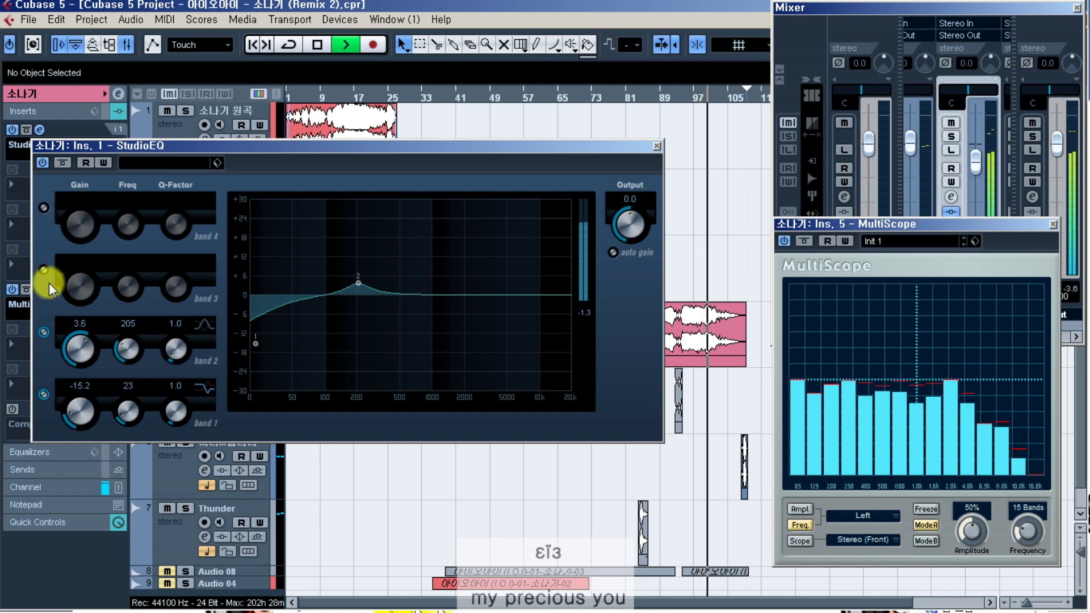
{"action": "left_click_drag", "start_coordinate": [506, 294], "coordinate": [397, 288]}
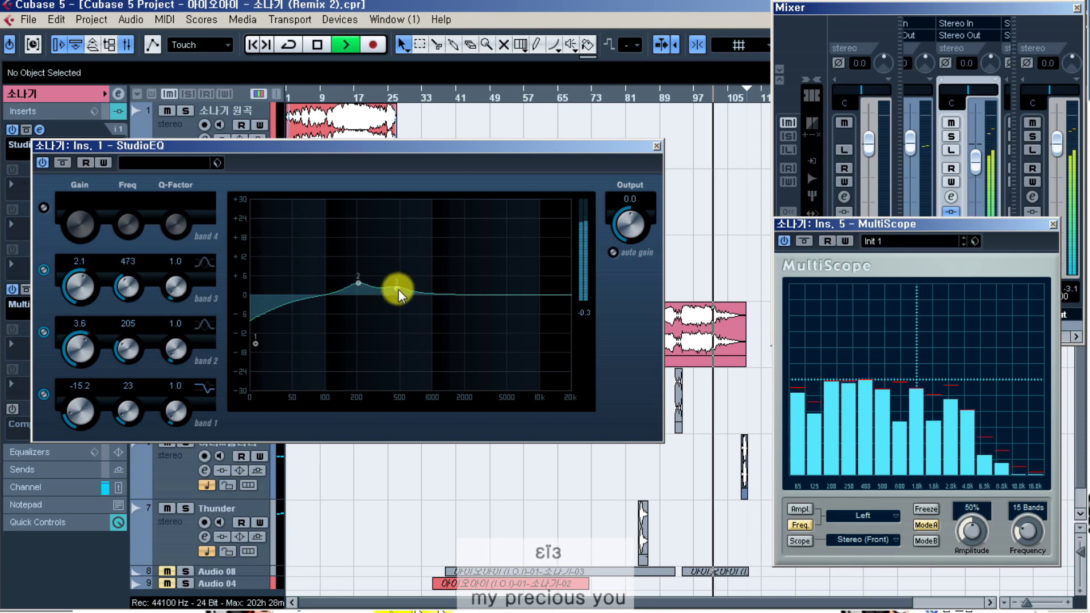
- Adjust StudioEQ band 1 to -15.4 dB, 29 Hz and band 2 to 2.9 dB, 278 Hz, replay the passage and close the editor
{"action": "left_click_drag", "start_coordinate": [256, 344], "coordinate": [265, 344]}
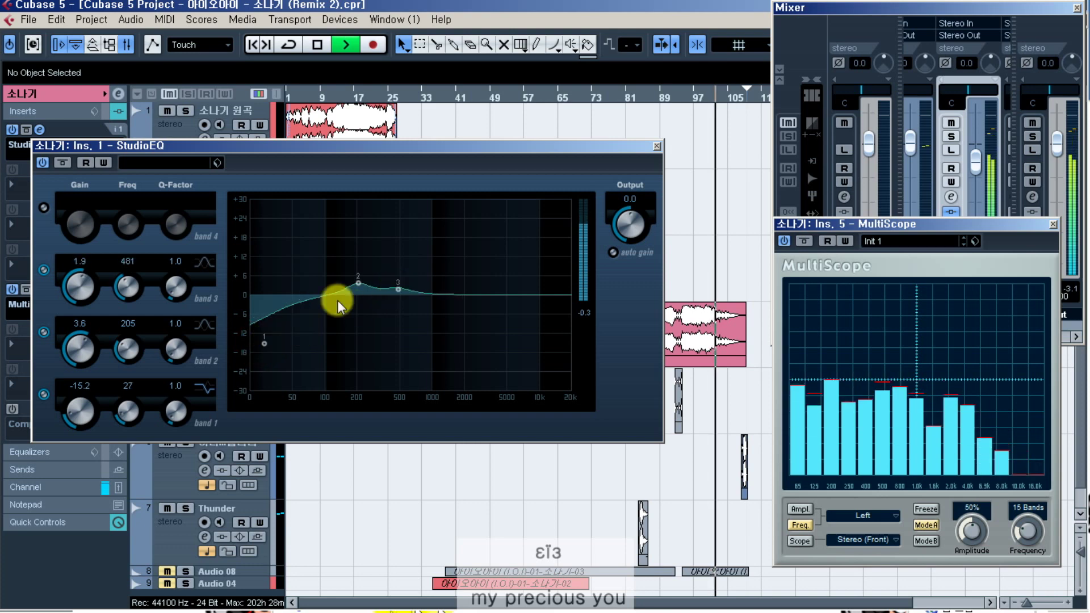
{"action": "left_click_drag", "start_coordinate": [358, 283], "coordinate": [372, 285]}
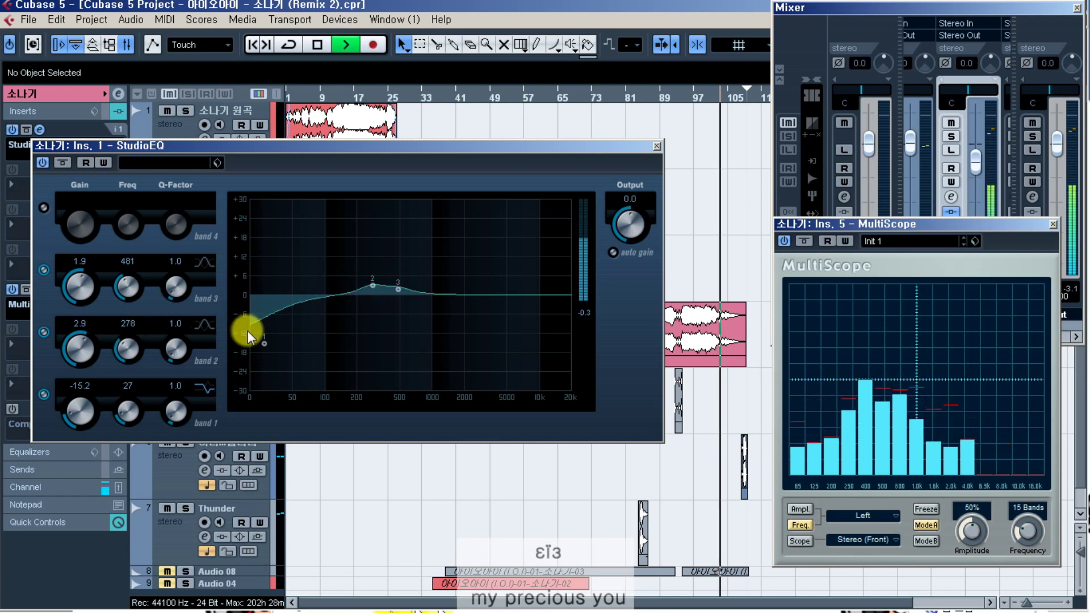
{"action": "left_click_drag", "start_coordinate": [261, 342], "coordinate": [267, 344]}
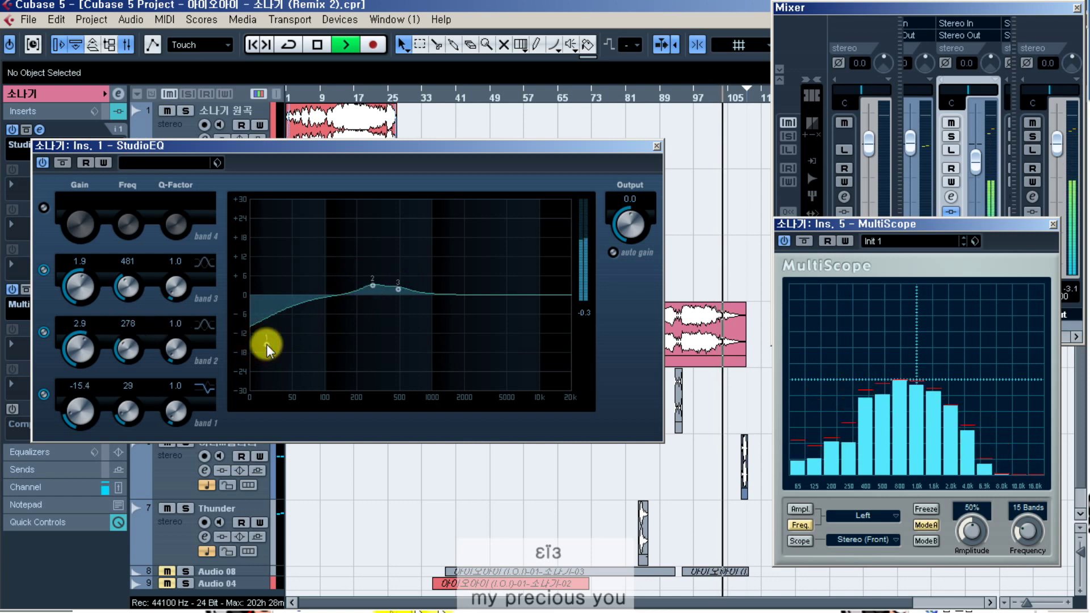
{"action": "left_click", "coordinate": [687, 94]}
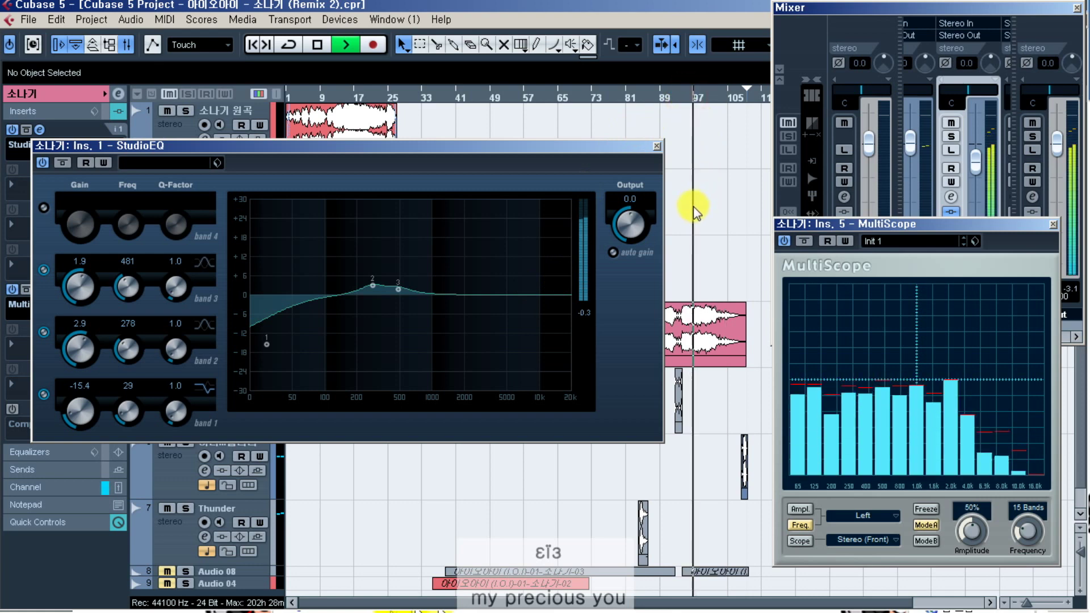
{"action": "left_click", "coordinate": [657, 147]}
- Try Roomworks SE in insert slot 3 of the 소나기 track with pre-delay 0 and reverb time 0.10, then close its editor
{"action": "left_click", "coordinate": [37, 224]}
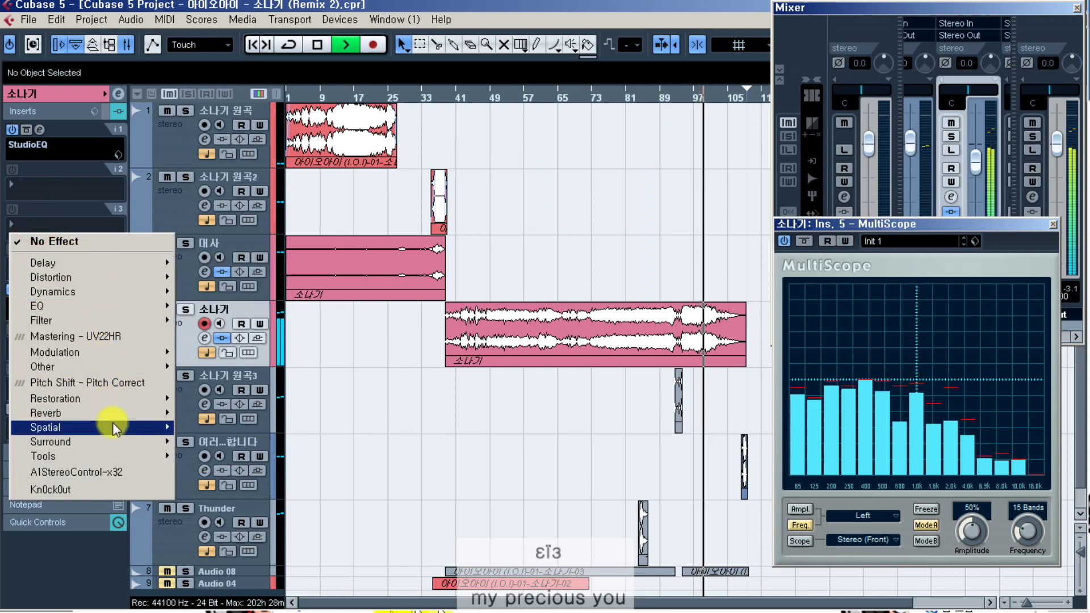
{"action": "mouse_move", "coordinate": [124, 413]}
{"action": "left_click", "coordinate": [228, 448]}
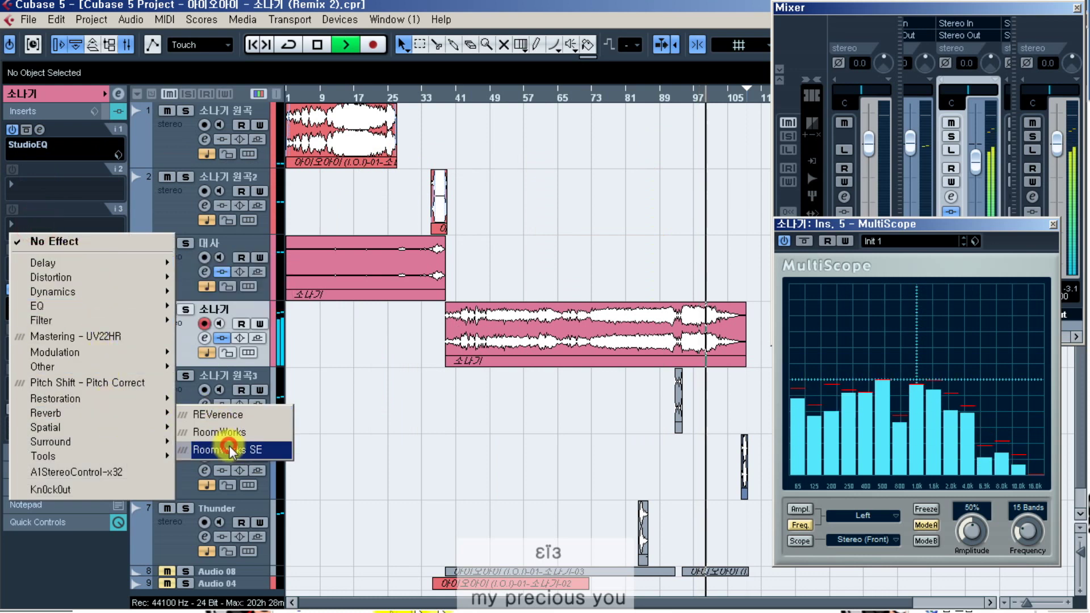
{"action": "left_click_drag", "start_coordinate": [461, 496], "coordinate": [479, 331]}
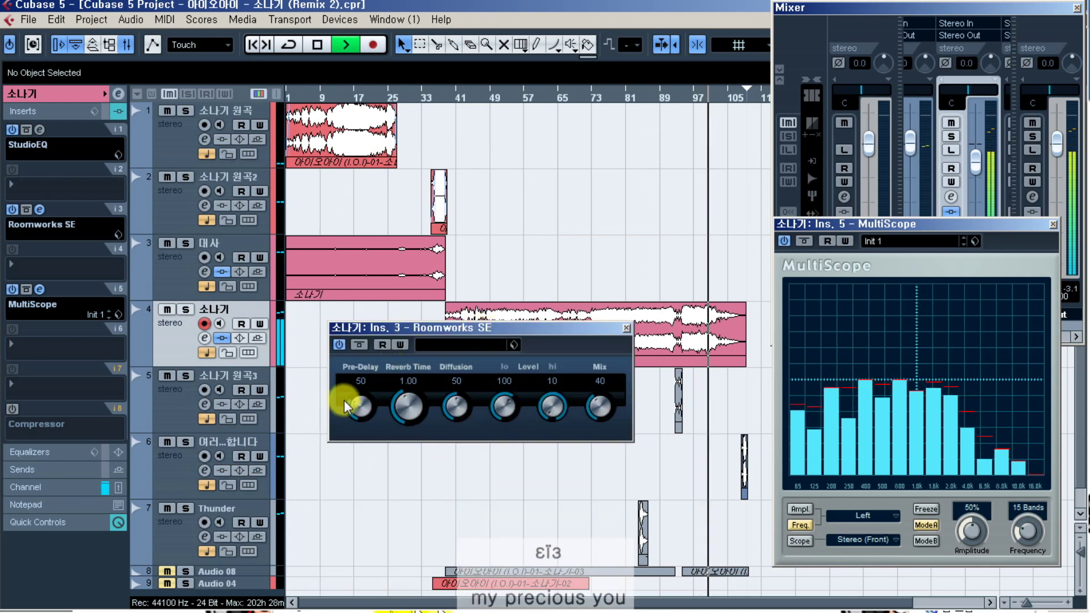
{"action": "left_click_drag", "start_coordinate": [344, 400], "coordinate": [361, 499]}
{"action": "left_click_drag", "start_coordinate": [417, 412], "coordinate": [387, 519]}
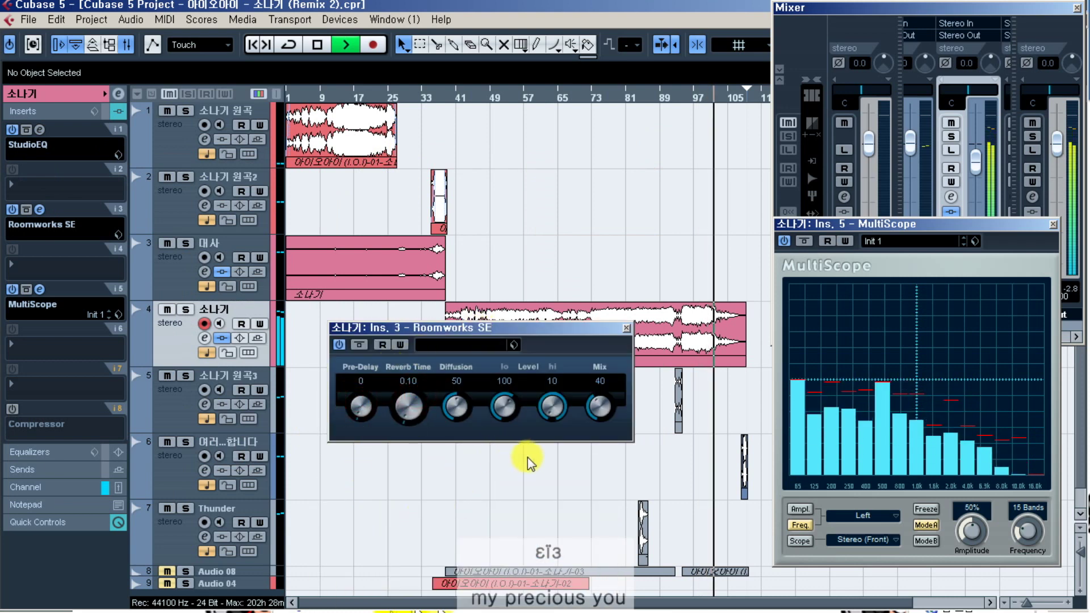
{"action": "left_click", "coordinate": [626, 328]}
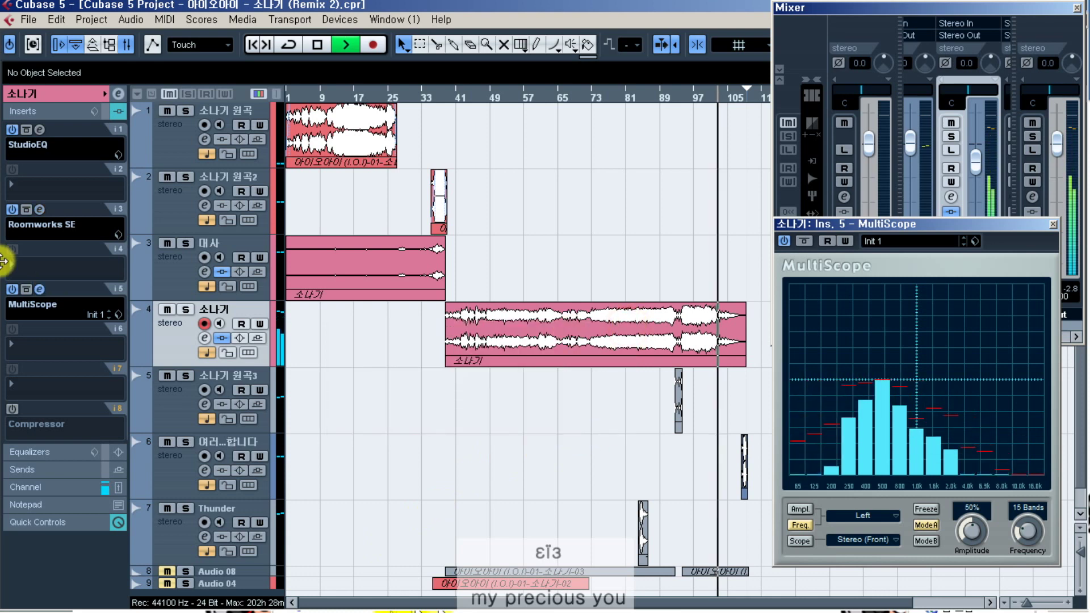
- Remove Roomworks SE from insert slot 3 of the 소나기 track
{"action": "left_click", "coordinate": [67, 230]}
{"action": "mouse_move", "coordinate": [136, 433]}
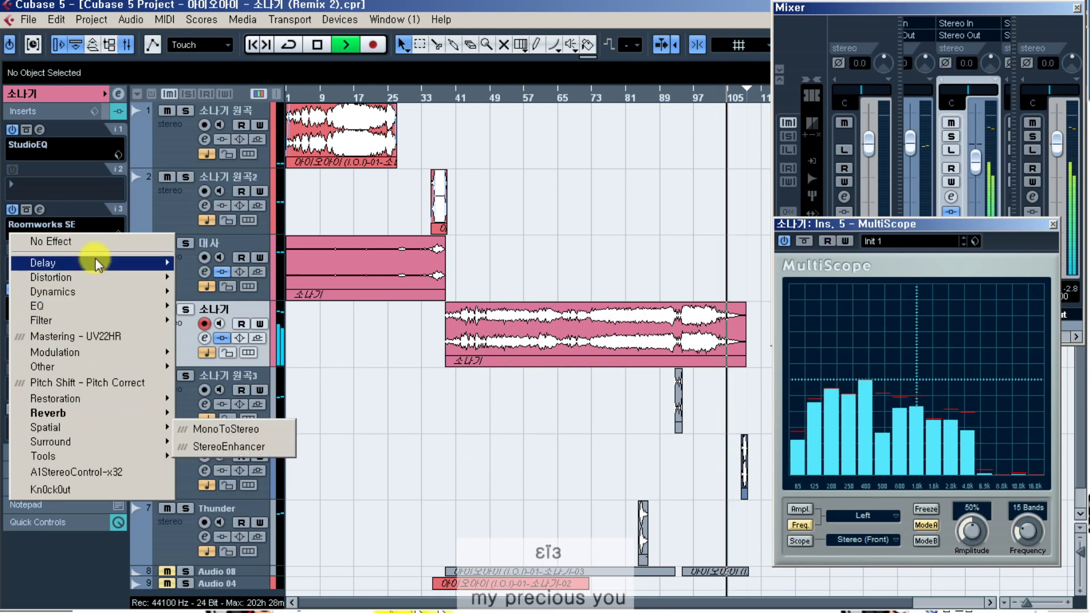
{"action": "left_click", "coordinate": [101, 241]}
- Close the MultiScope window and stop playback near the end of the 소나기 clip
{"action": "left_click", "coordinate": [514, 356]}
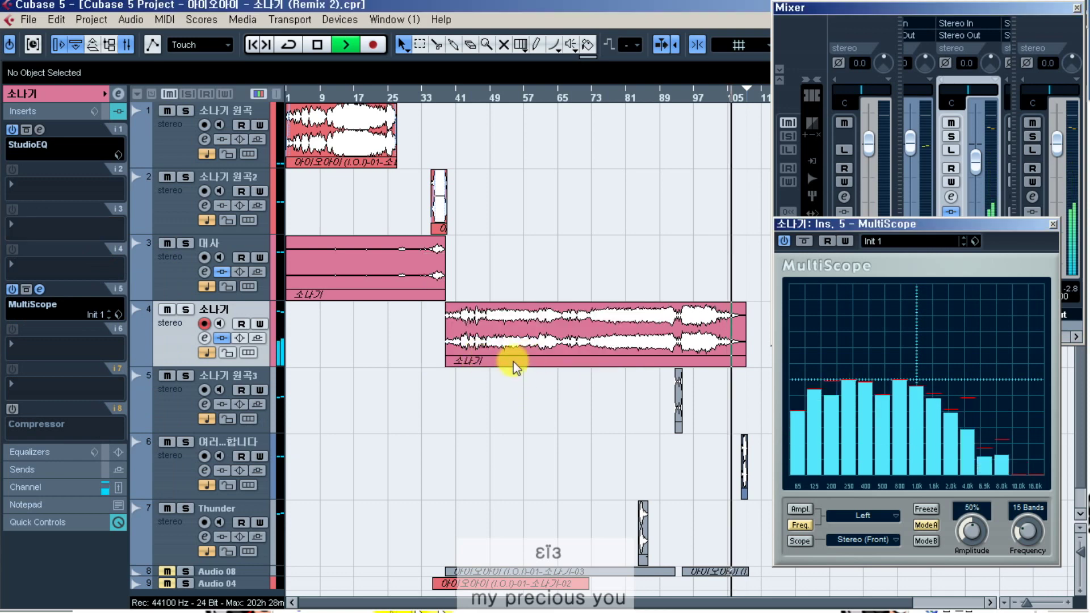
{"action": "left_click", "coordinate": [1053, 225]}
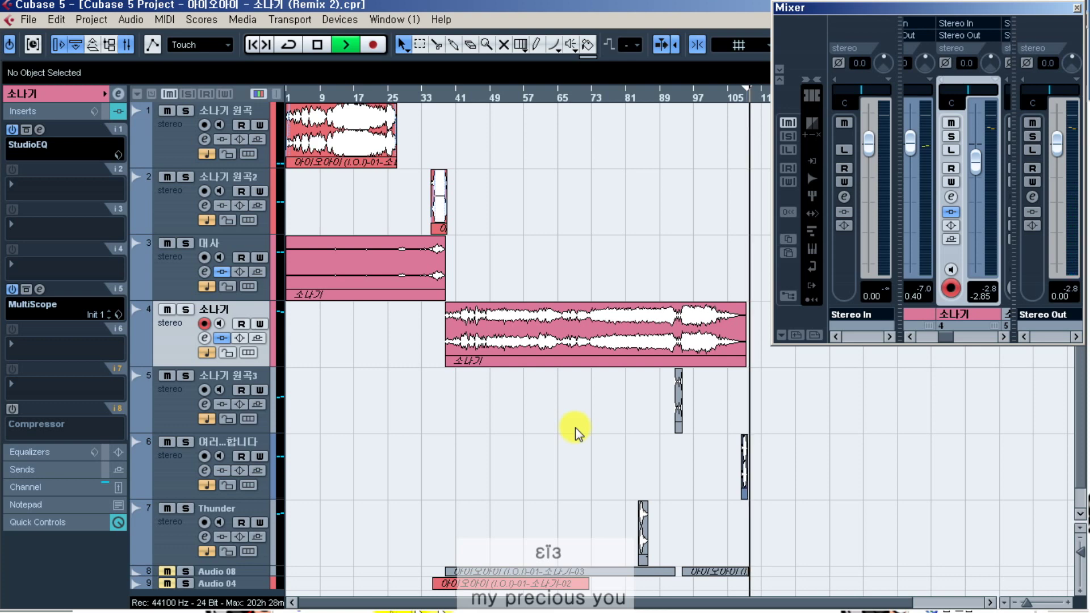
{"action": "key", "text": "space"}
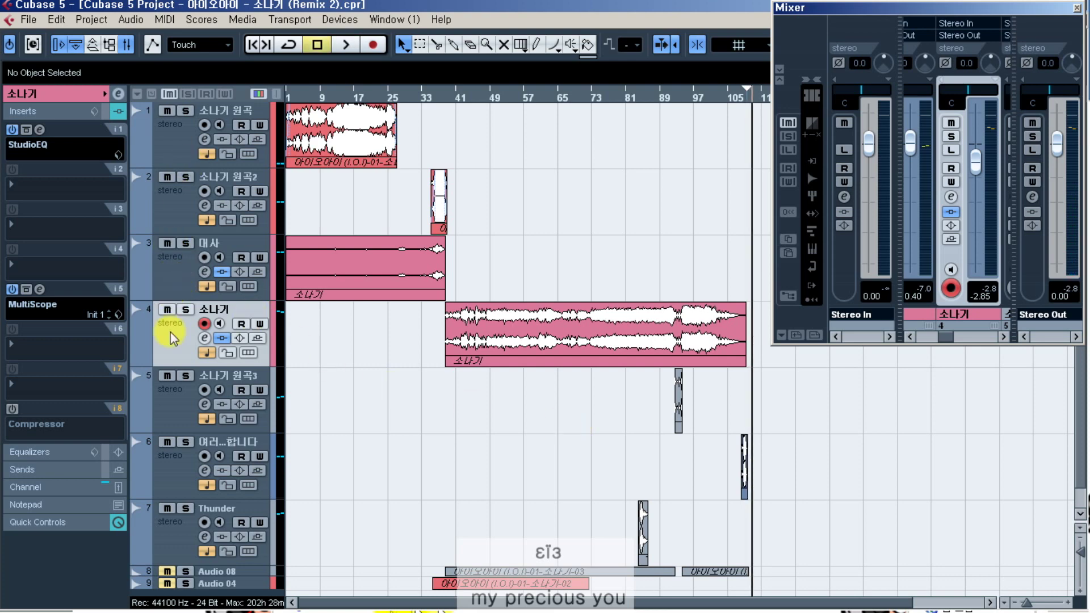
- Select the 소나기 원곡3 track and play the project from the start of its clip
{"action": "left_click", "coordinate": [168, 403]}
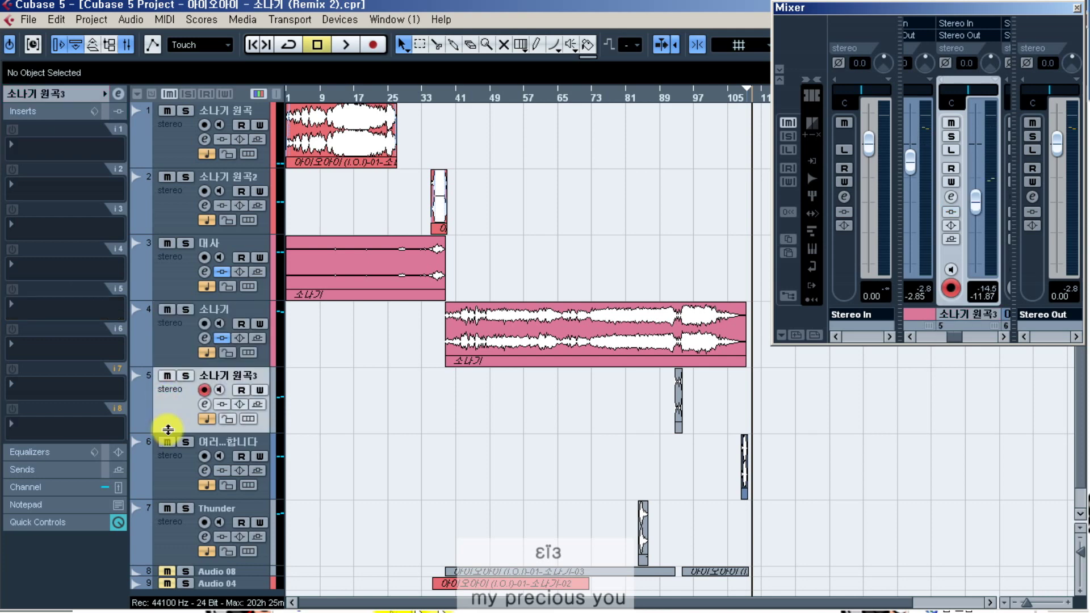
{"action": "left_click", "coordinate": [678, 94]}
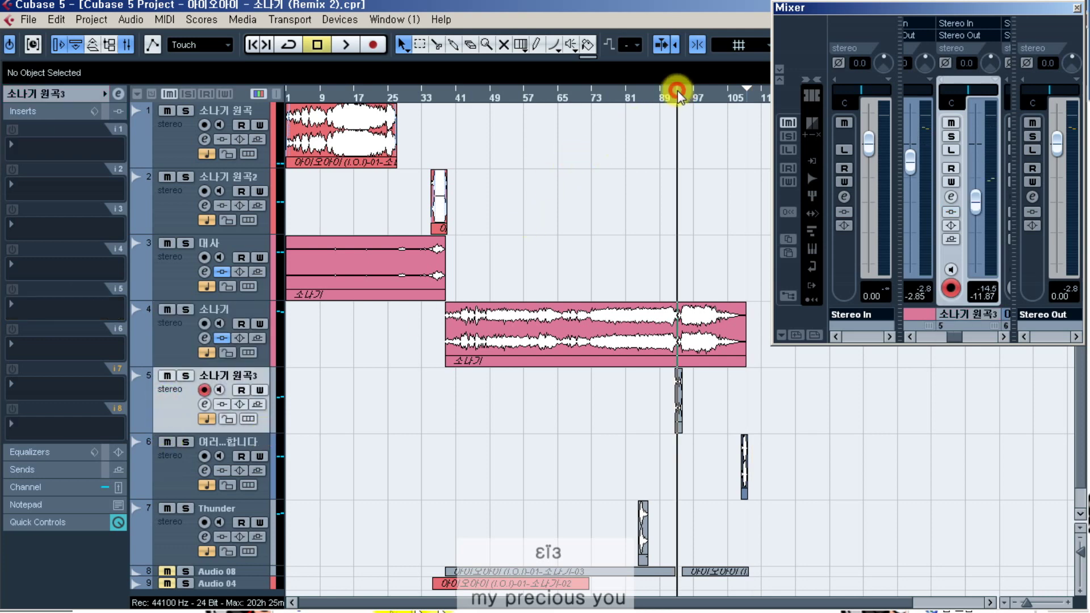
{"action": "key", "text": "space"}
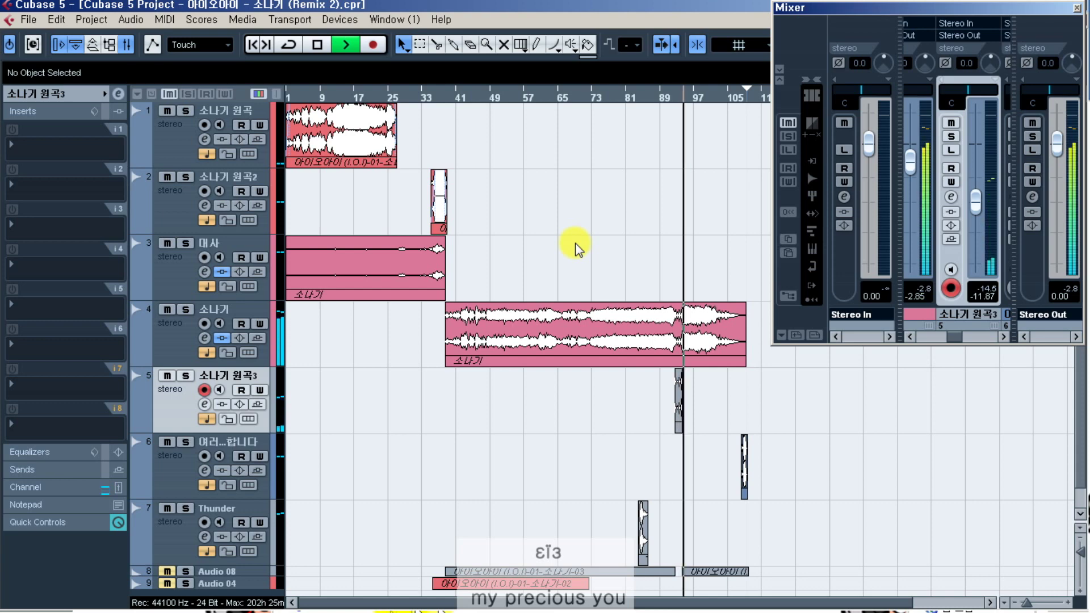
- Disable band 1 in the 소나기 track's StudioEQ, replay from the start of the 소나기 원곡3 clip and close the editor
{"action": "left_click", "coordinate": [185, 335]}
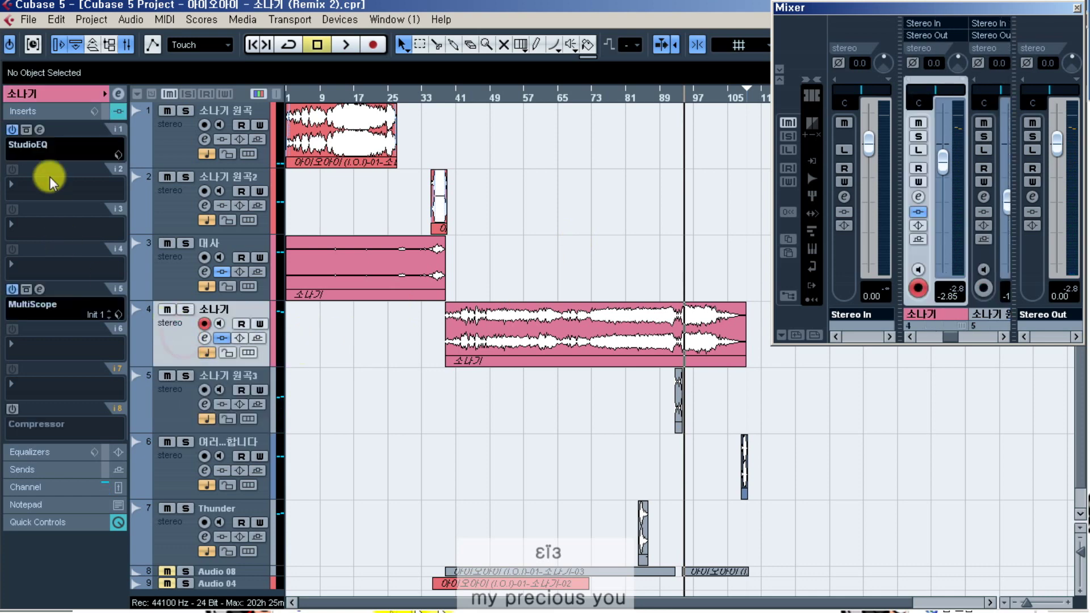
{"action": "left_click", "coordinate": [43, 130]}
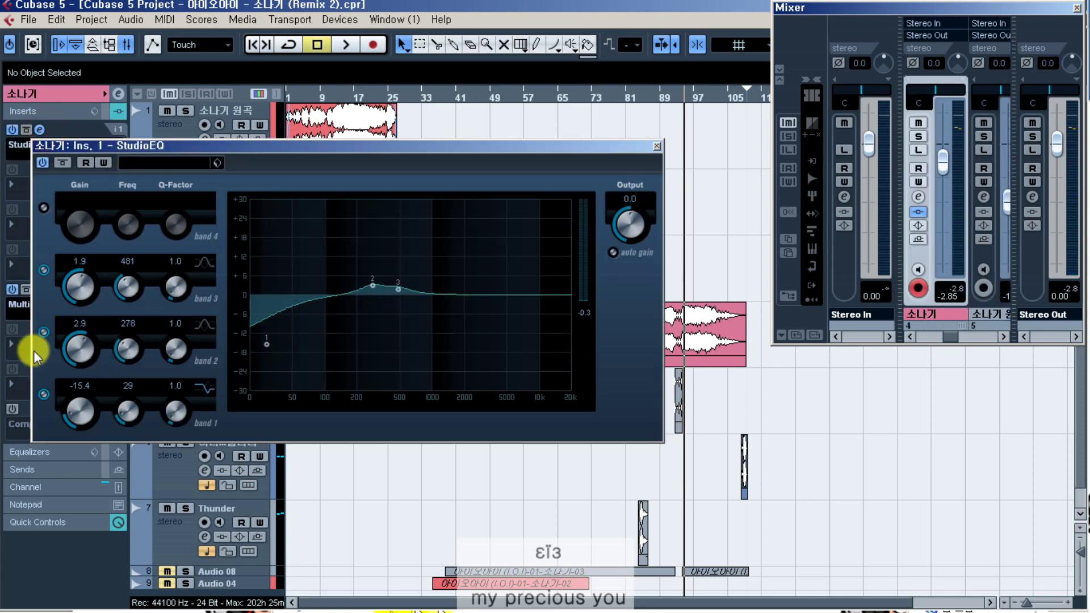
{"action": "left_click", "coordinate": [43, 395]}
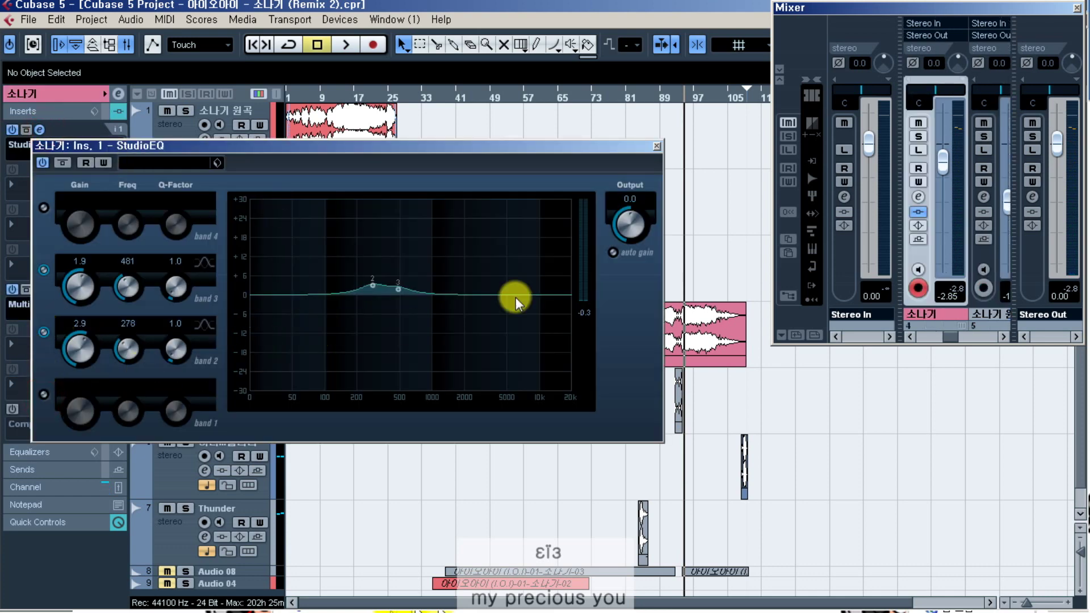
{"action": "left_click", "coordinate": [678, 94]}
{"action": "key", "text": "space"}
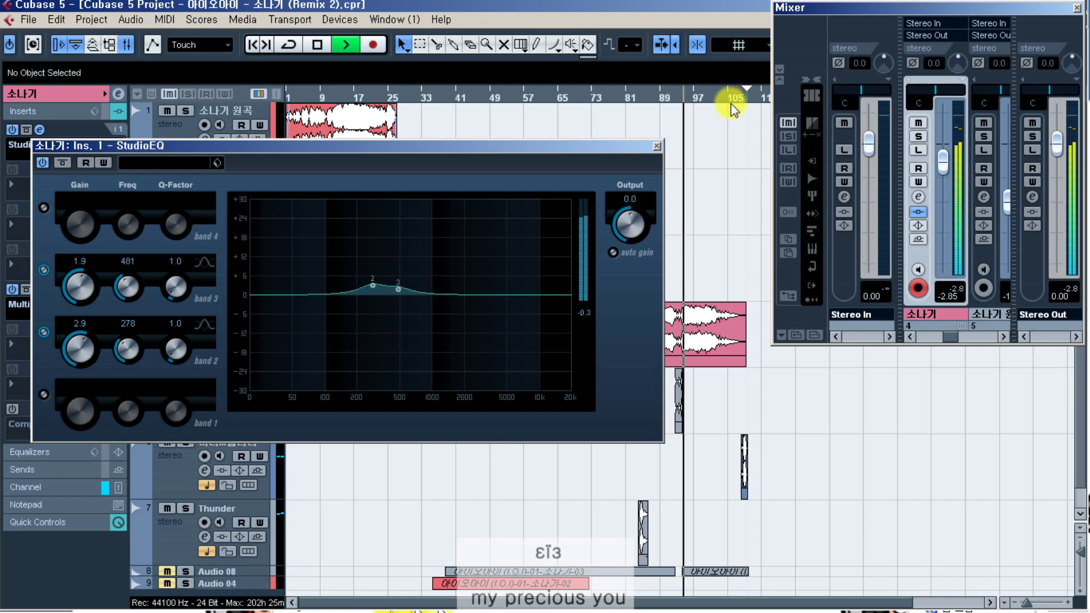
{"action": "left_click", "coordinate": [655, 145]}
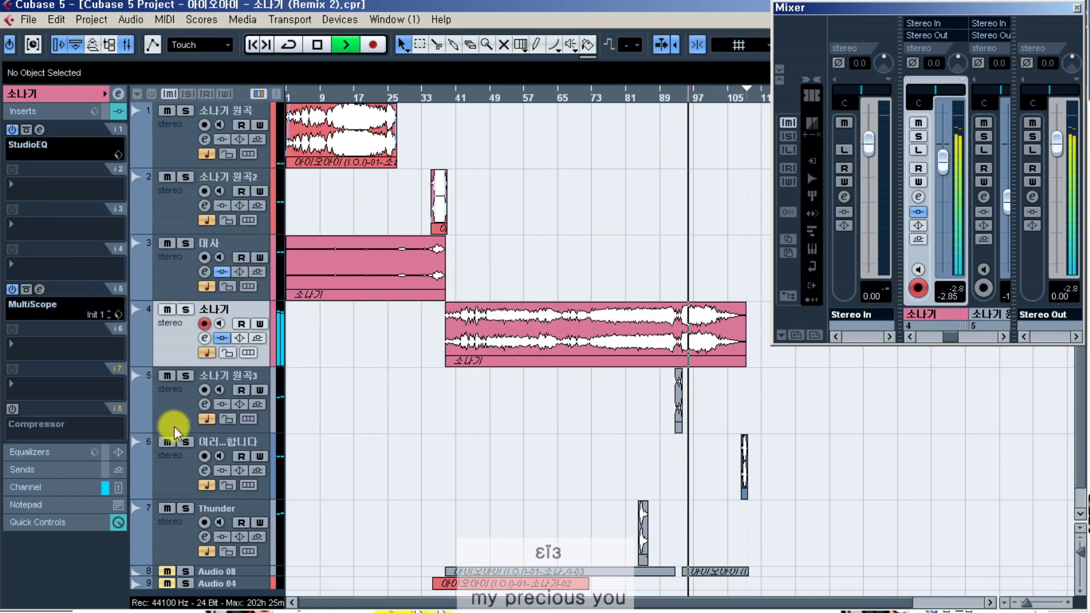
- Select the Thunder track and listen to its clip by playing from just before it, then stop playback
{"action": "left_click", "coordinate": [169, 549]}
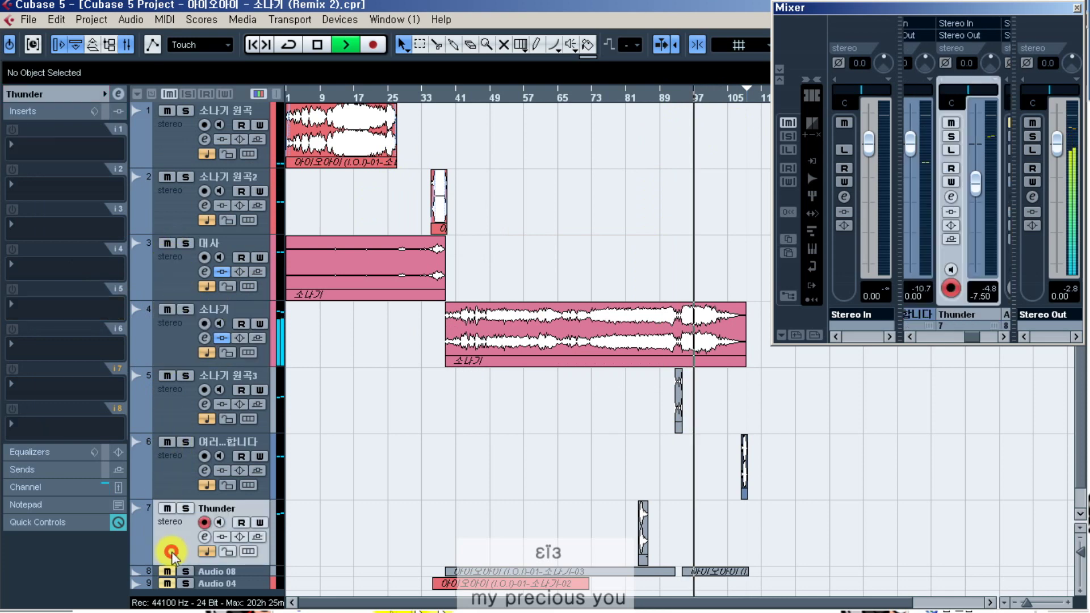
{"action": "key", "text": "space"}
{"action": "left_click", "coordinate": [45, 145]}
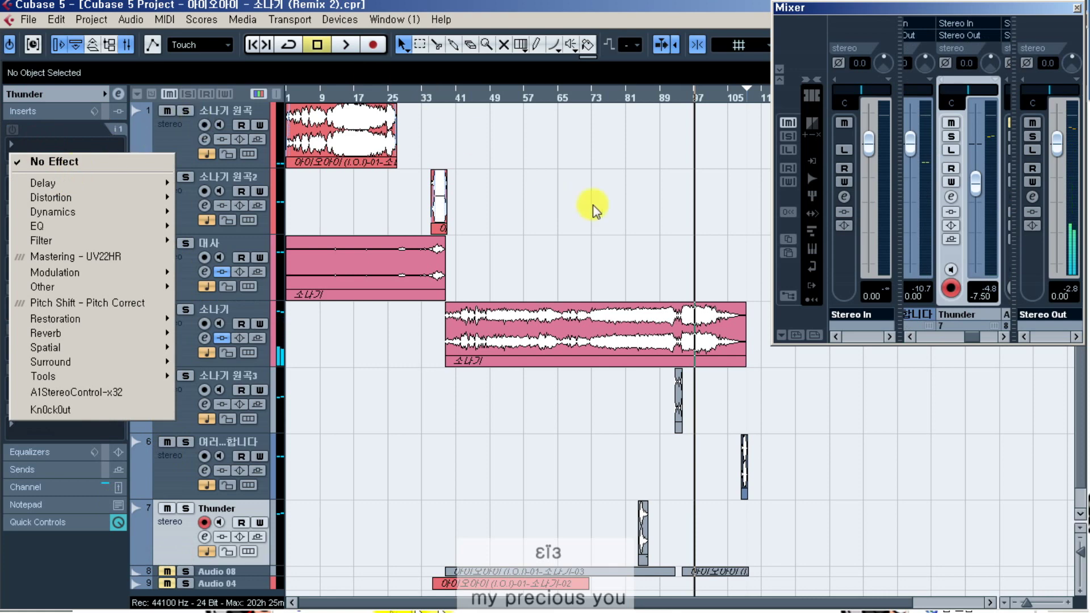
{"action": "left_click", "coordinate": [638, 97]}
{"action": "left_click", "coordinate": [634, 97]}
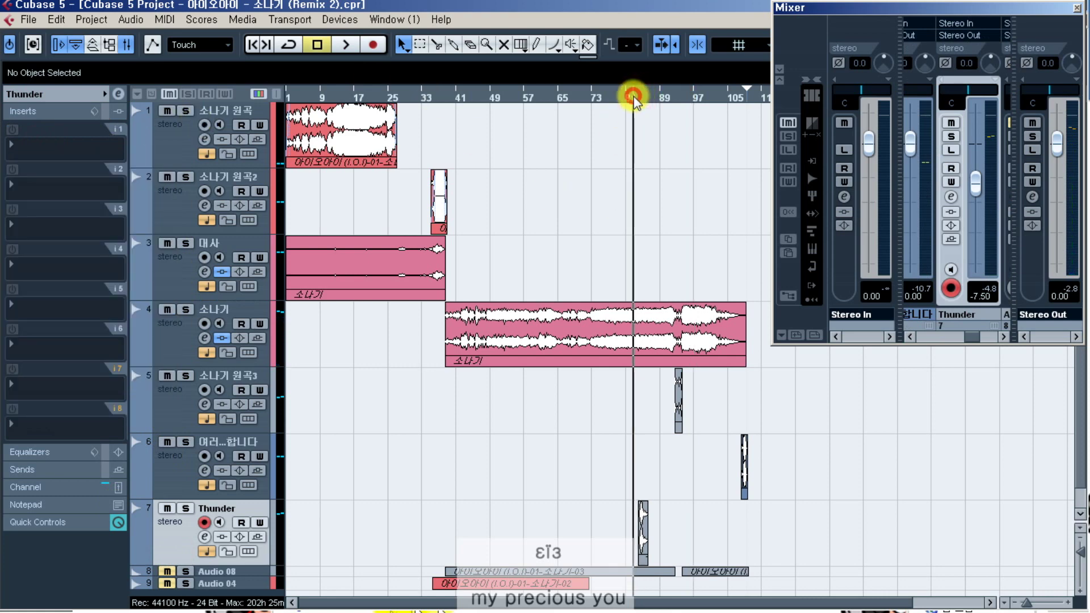
{"action": "key", "text": "space"}
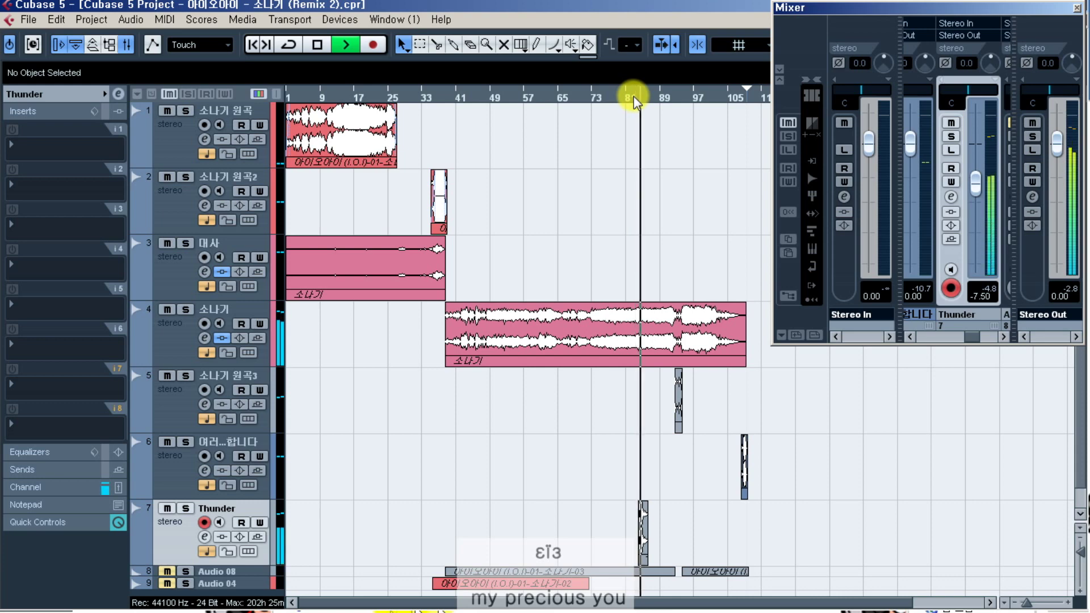
{"action": "left_click", "coordinate": [46, 144]}
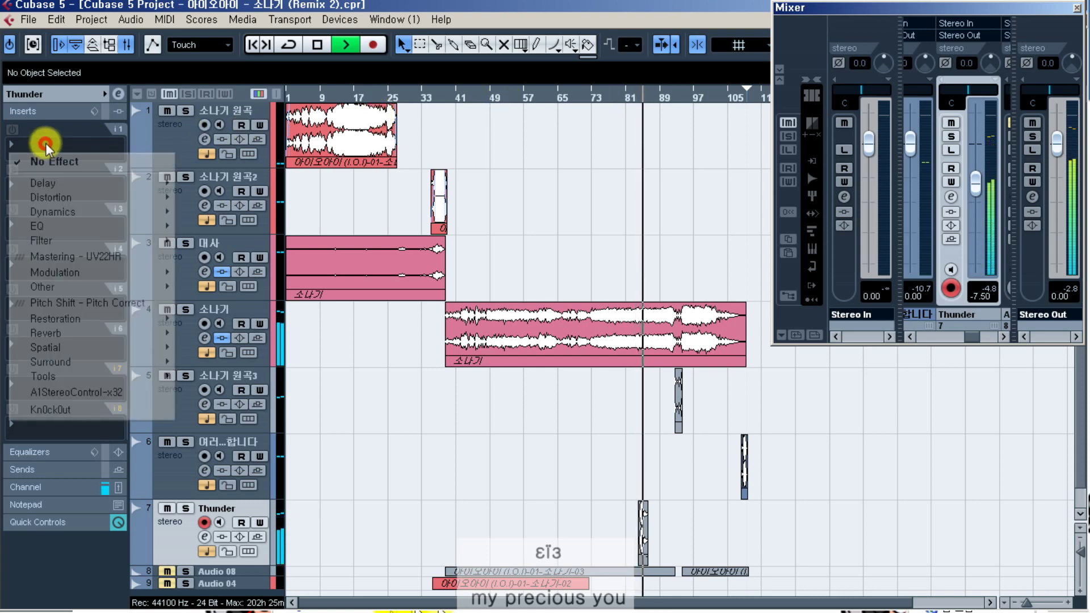
{"action": "left_click", "coordinate": [101, 140]}
{"action": "key", "text": "space"}
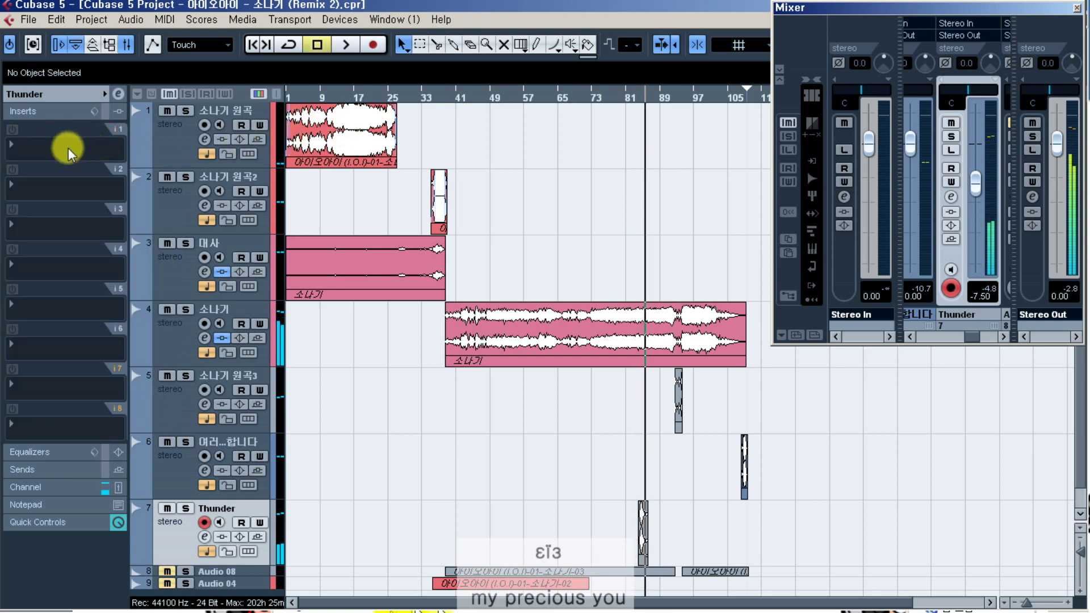
- Insert StudioEQ in the first insert slot of the Thunder track and enable band 1 as a Peak filter at 7.9 dB, 51 Hz
{"action": "left_click", "coordinate": [68, 146]}
{"action": "mouse_move", "coordinate": [91, 227]}
{"action": "left_click", "coordinate": [250, 261]}
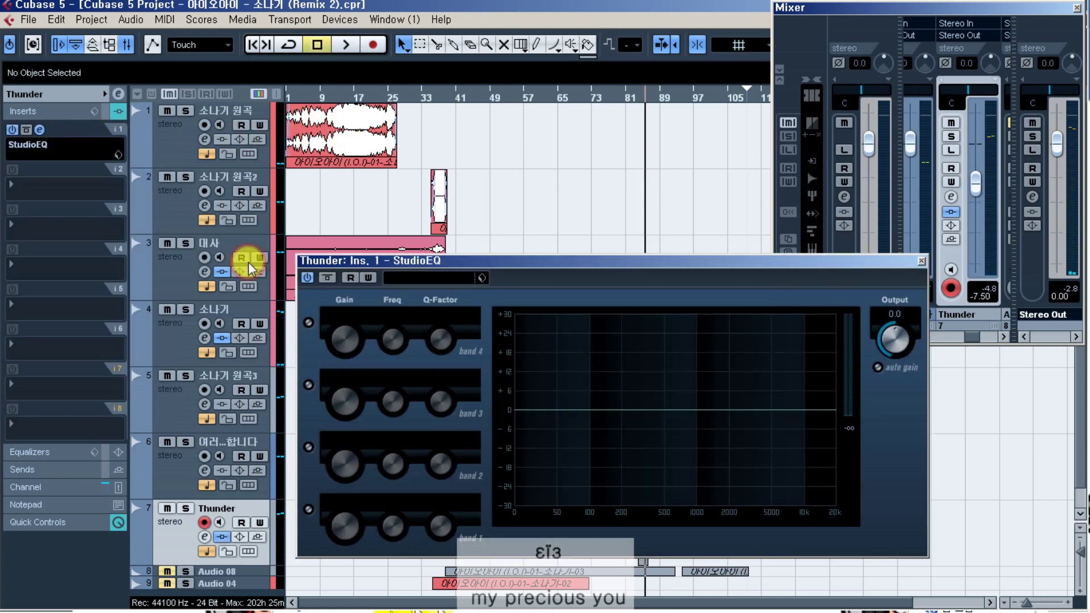
{"action": "left_click", "coordinate": [309, 510]}
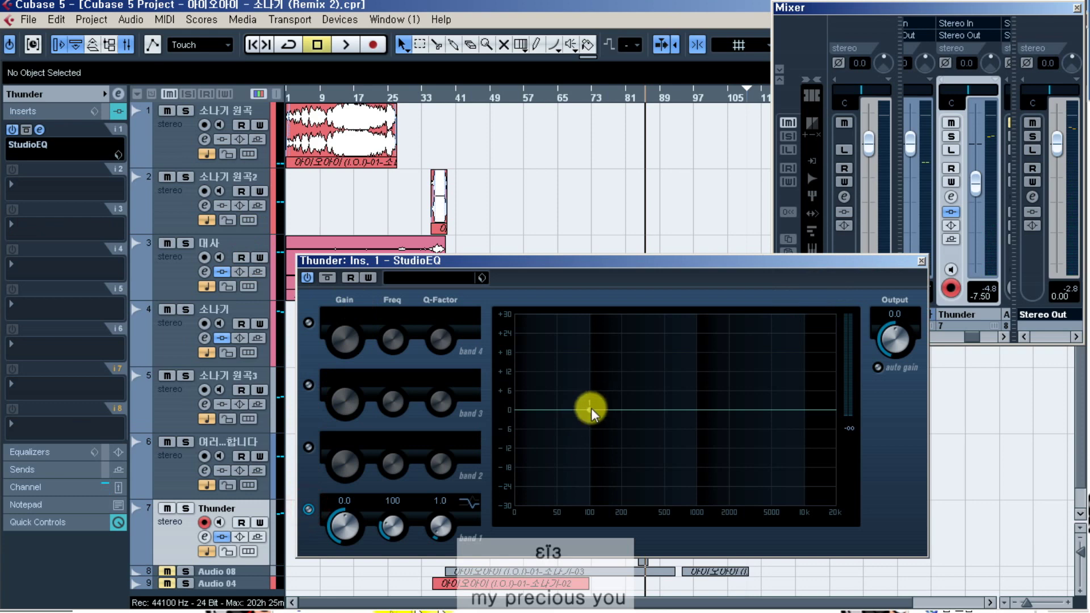
{"action": "left_click_drag", "start_coordinate": [588, 403], "coordinate": [588, 402]}
{"action": "left_click", "coordinate": [462, 505]}
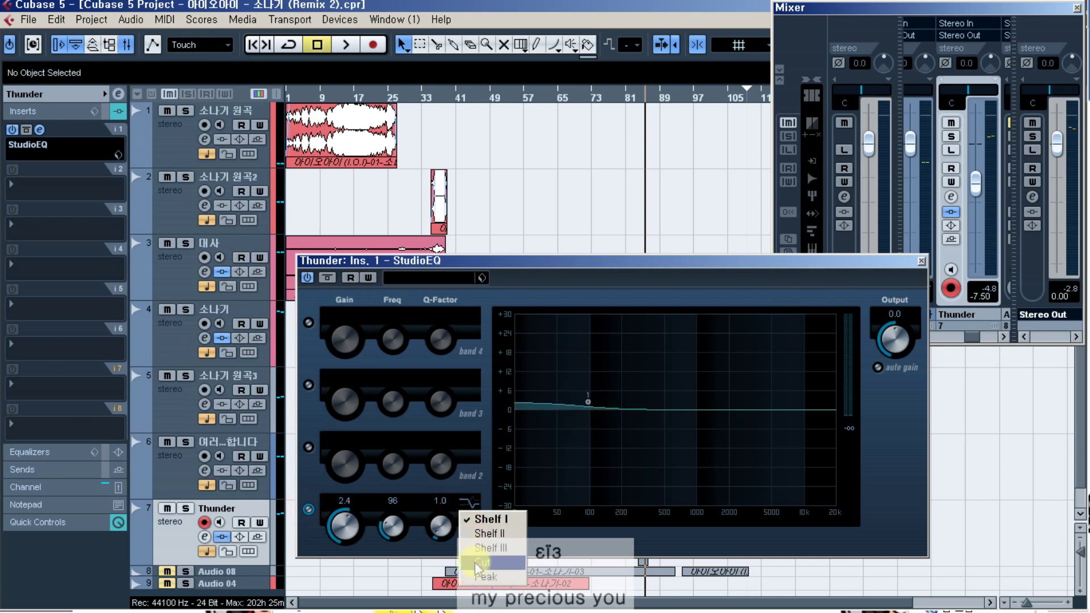
{"action": "left_click", "coordinate": [481, 576]}
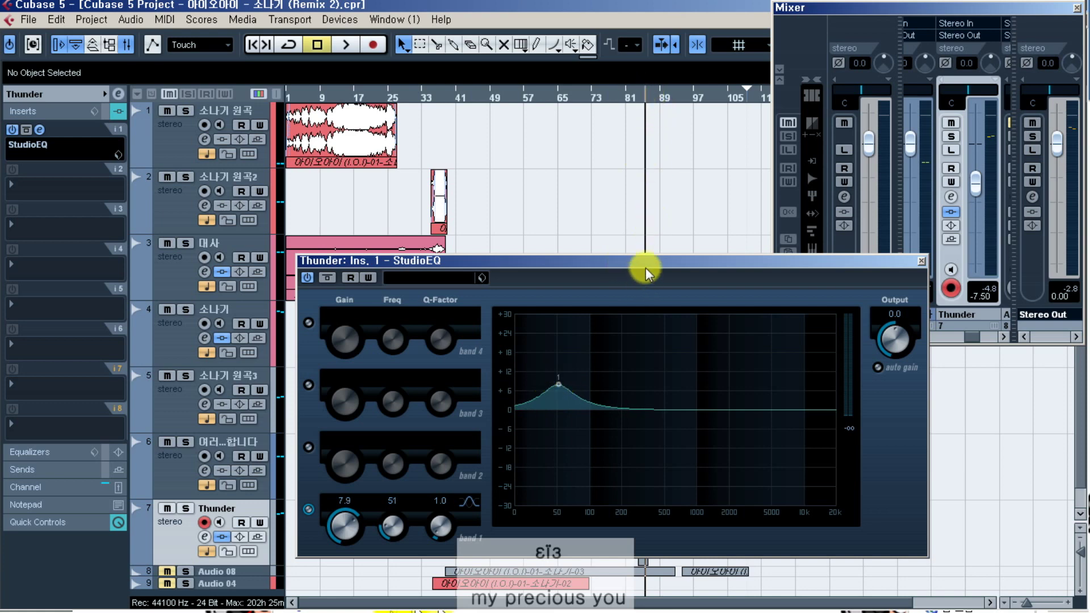
- Play the project from the Thunder clip, set its StudioEQ band 1 to 5.6 dB at 48 Hz and close the editor
{"action": "left_click_drag", "start_coordinate": [646, 267], "coordinate": [644, 232]}
{"action": "left_click", "coordinate": [639, 94]}
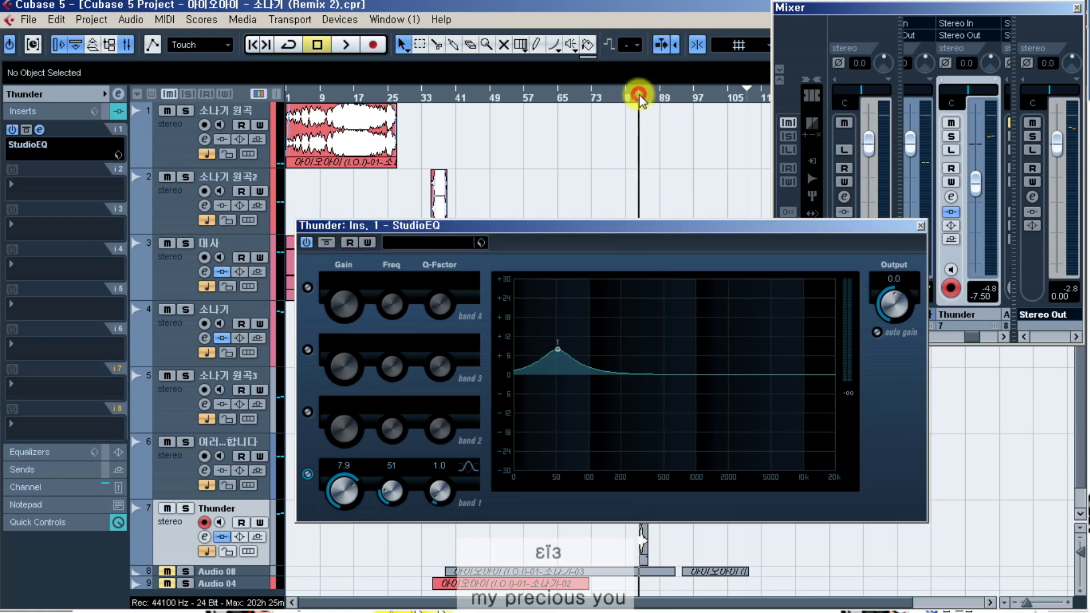
{"action": "key", "text": "space"}
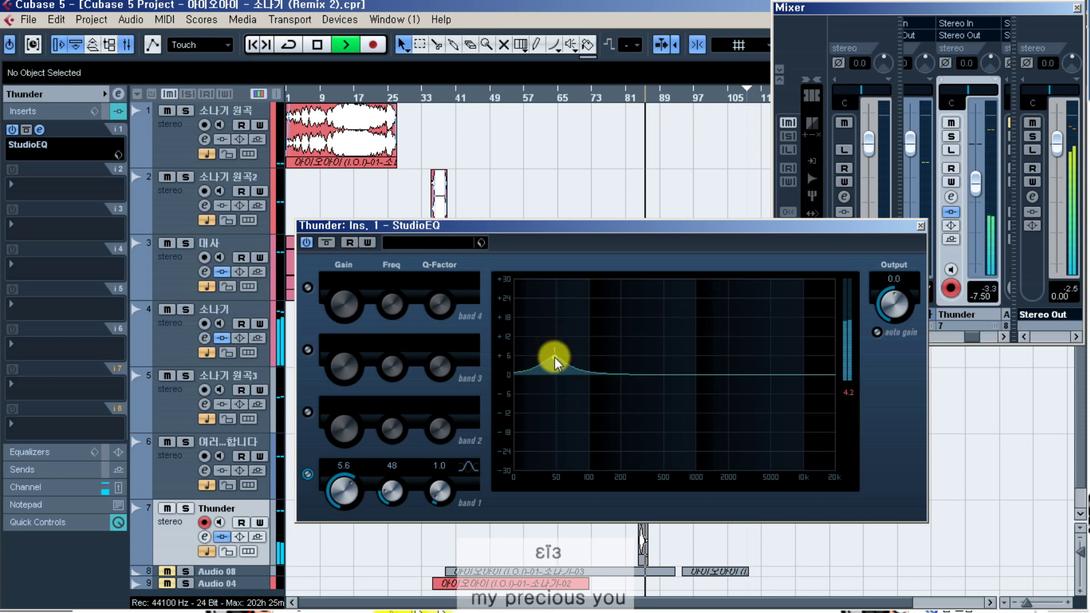
{"action": "left_click", "coordinate": [920, 226]}
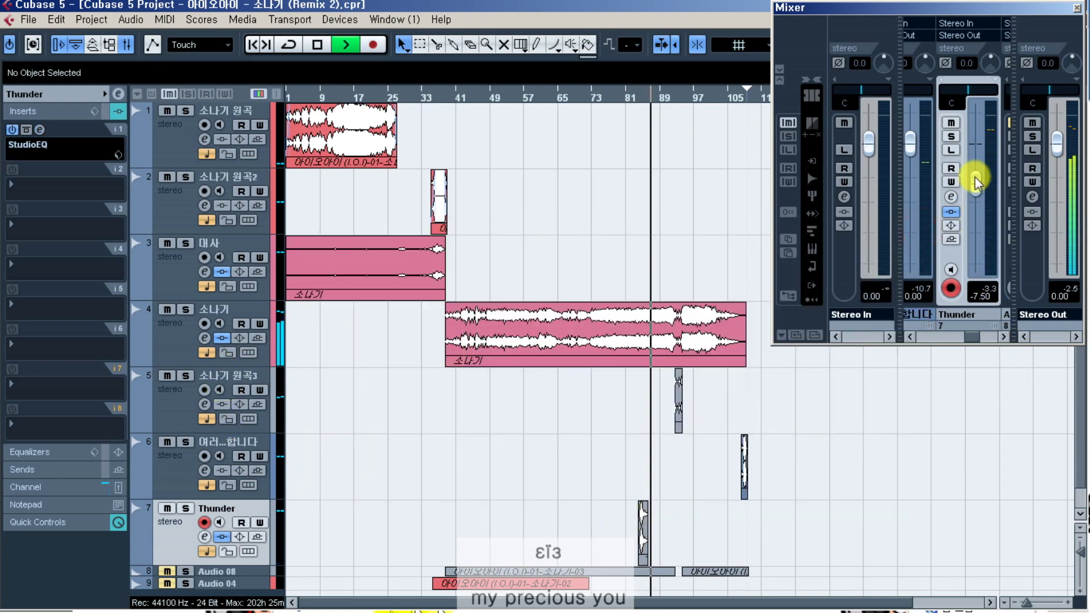
- Lower the Thunder track's volume to -8.52 dB and replay the project from the start of its clip
{"action": "left_click", "coordinate": [642, 100]}
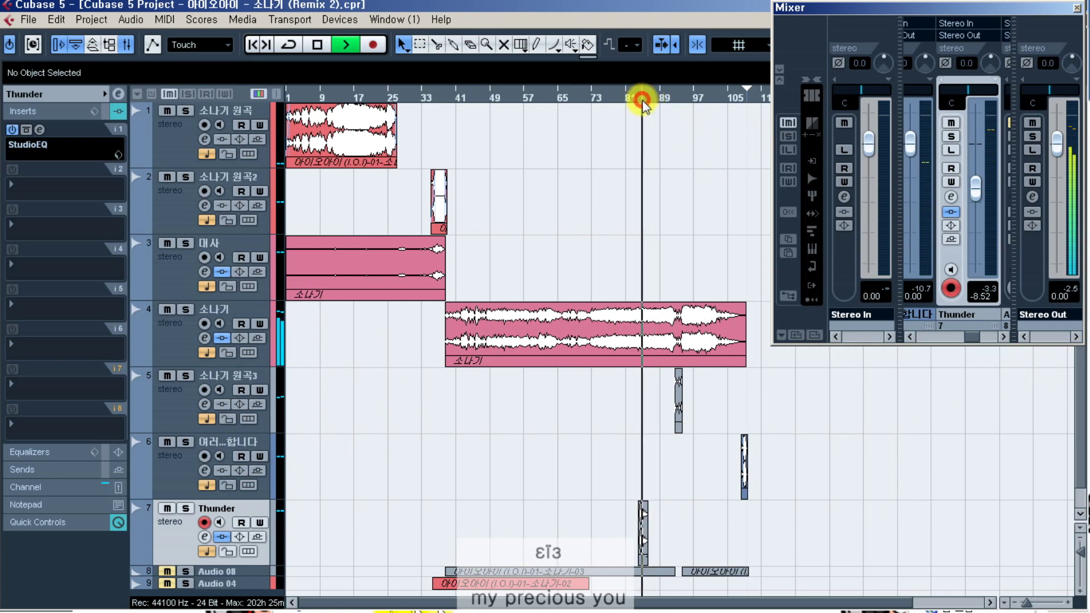
{"action": "left_click", "coordinate": [639, 101]}
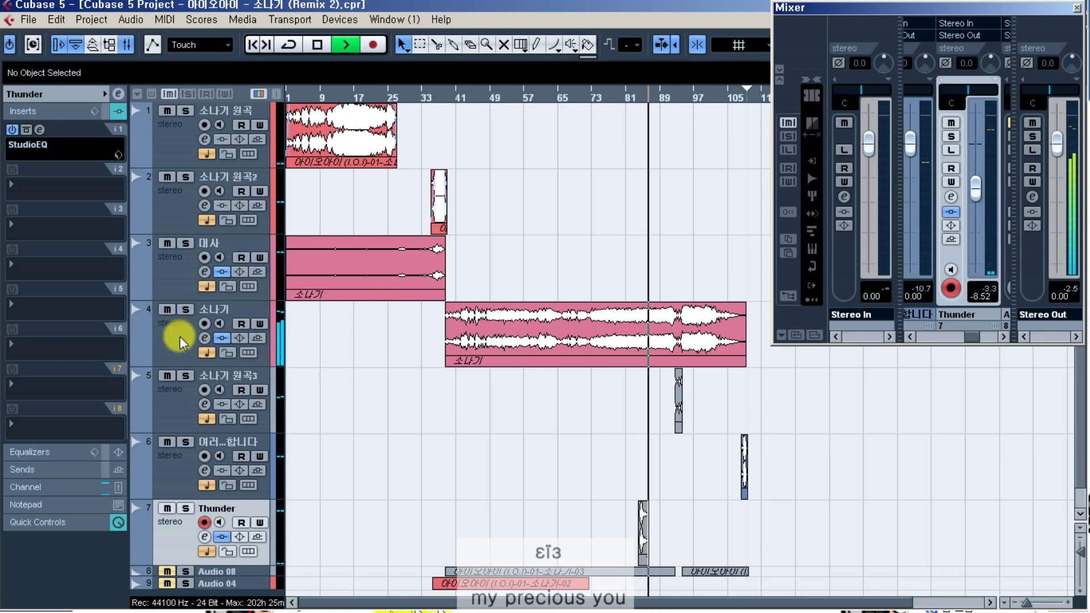
- Select the 소나기 원곡 track, show its basic track settings and stop playback after listening to the end of the song
{"action": "left_click", "coordinate": [170, 463]}
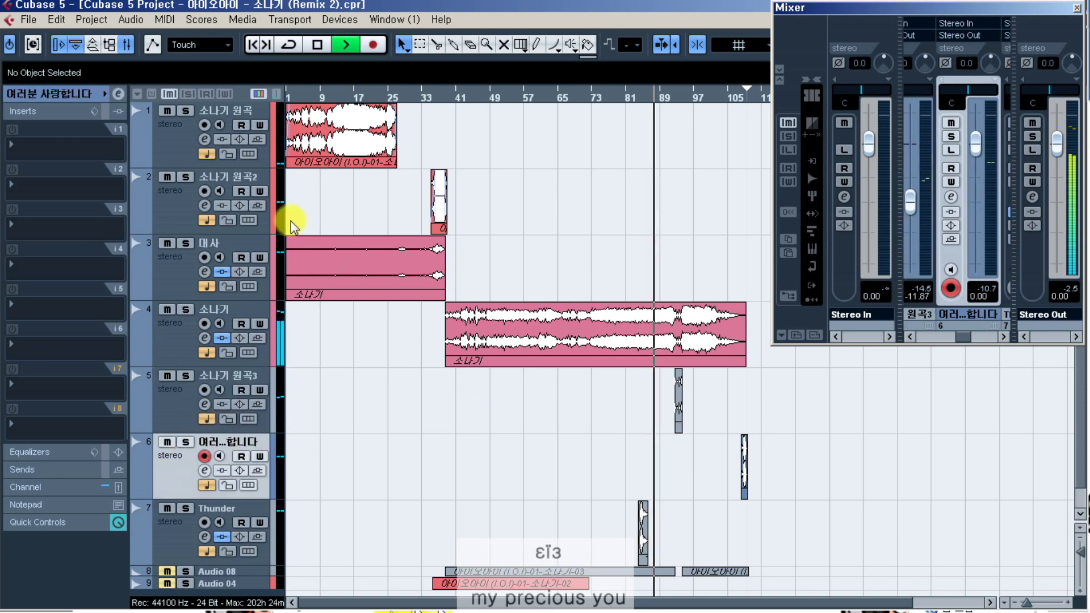
{"action": "left_click", "coordinate": [179, 139]}
{"action": "left_click", "coordinate": [40, 95]}
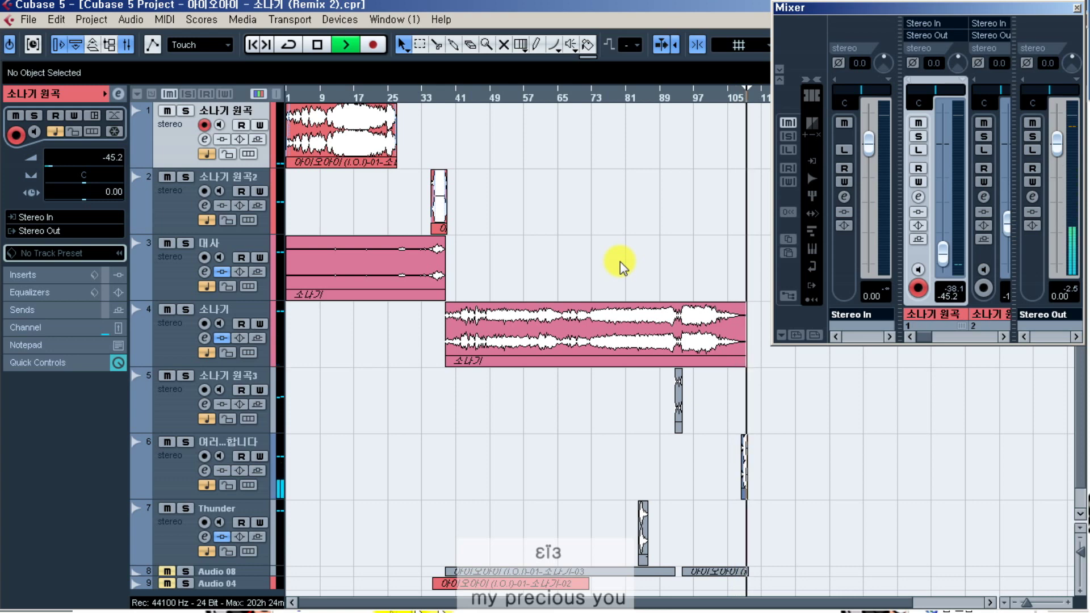
{"action": "key", "text": "space"}
- Extend the start of the 1-22 소나기 clip on track 6 back to bar 107 and lengthen its fade-in to 1.1.3.37
{"action": "key", "text": "h"}
{"action": "key", "text": "h"}
{"action": "key", "text": "h"}
{"action": "key", "text": "h"}
{"action": "key", "text": "h"}
{"action": "key", "text": "h"}
{"action": "key", "text": "h"}
{"action": "key", "text": "h"}
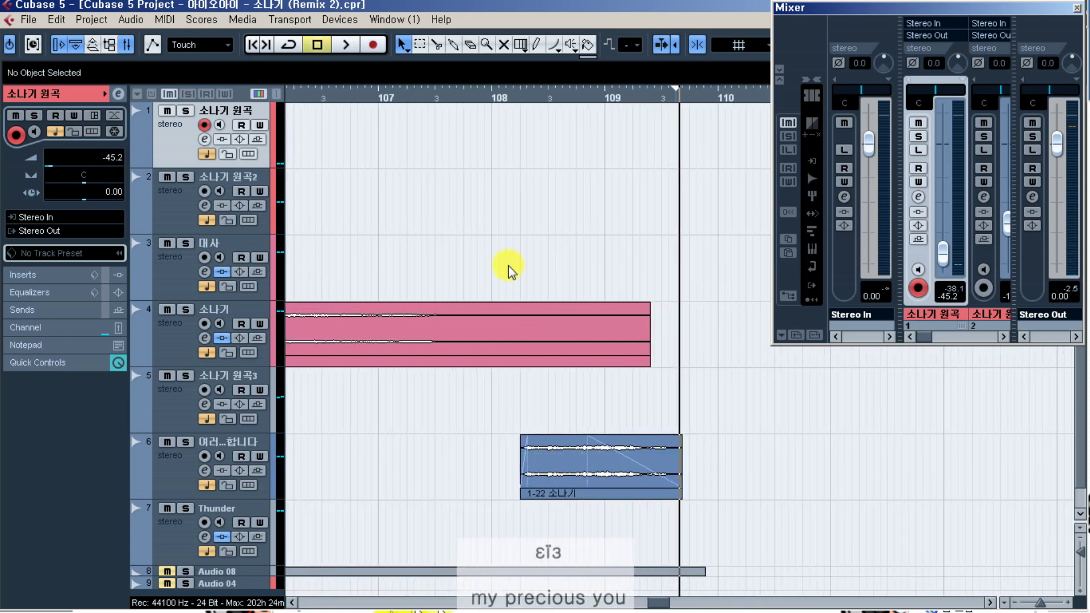
{"action": "left_click", "coordinate": [545, 463]}
{"action": "left_click_drag", "start_coordinate": [518, 499], "coordinate": [380, 497]}
{"action": "left_click_drag", "start_coordinate": [386, 437], "coordinate": [543, 445]}
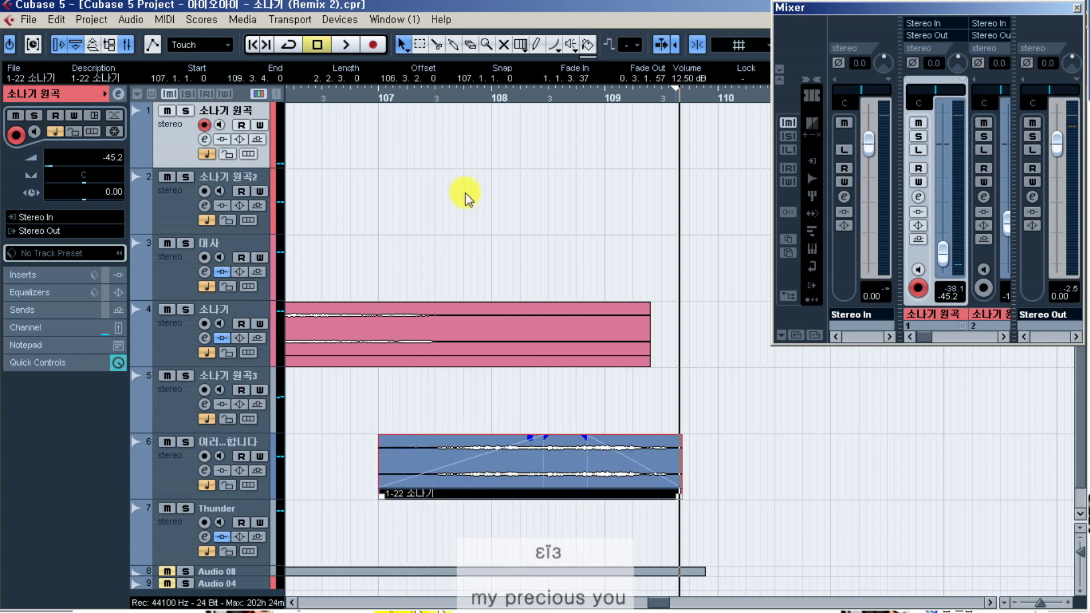
- Listen to the extended 1-22 소나기 clip by playing from just before bar 107, then stop playback
{"action": "left_click", "coordinate": [379, 105]}
{"action": "left_click", "coordinate": [303, 99]}
{"action": "key", "text": "space"}
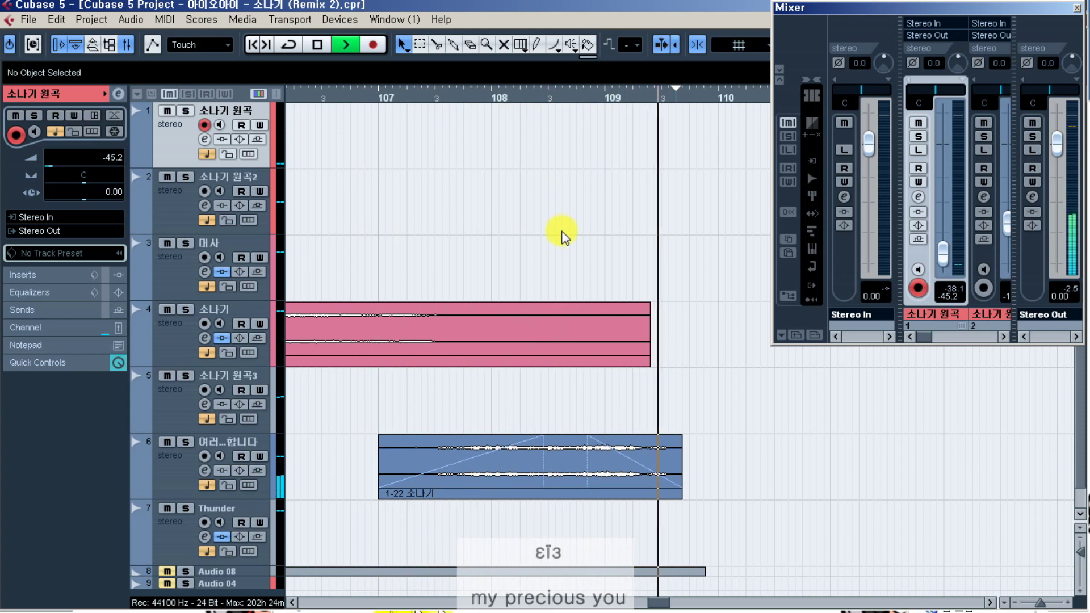
{"action": "key", "text": "space"}
- Bring the whole arrangement into view and play the project from the beginning
{"action": "key", "text": "g"}
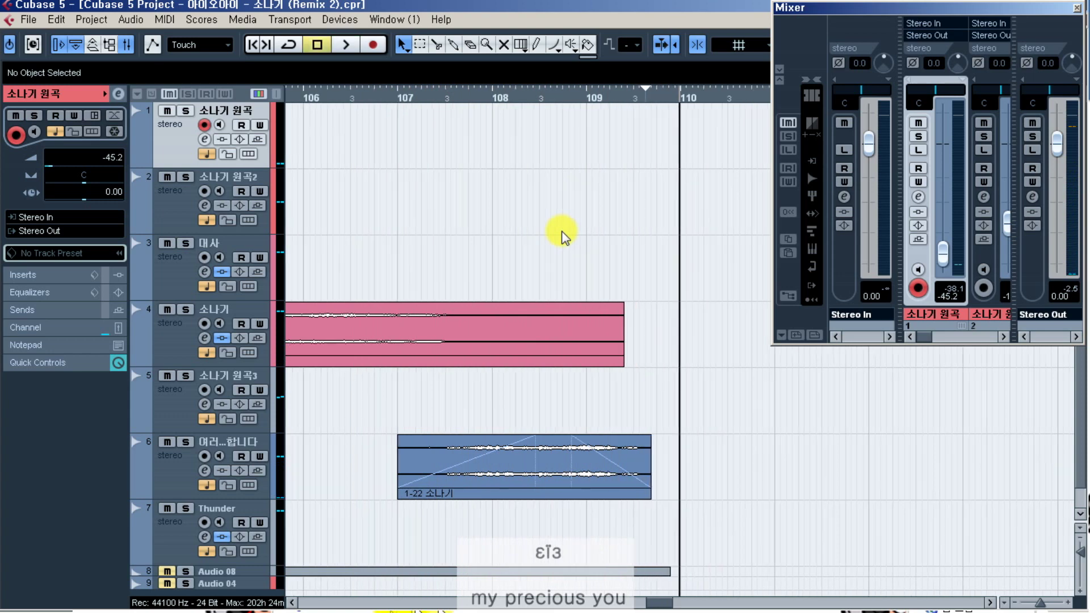
{"action": "key", "text": "g"}
{"action": "key", "text": "g"}
{"action": "key", "text": "g"}
{"action": "key", "text": "g"}
{"action": "key", "text": "g"}
{"action": "key", "text": "g"}
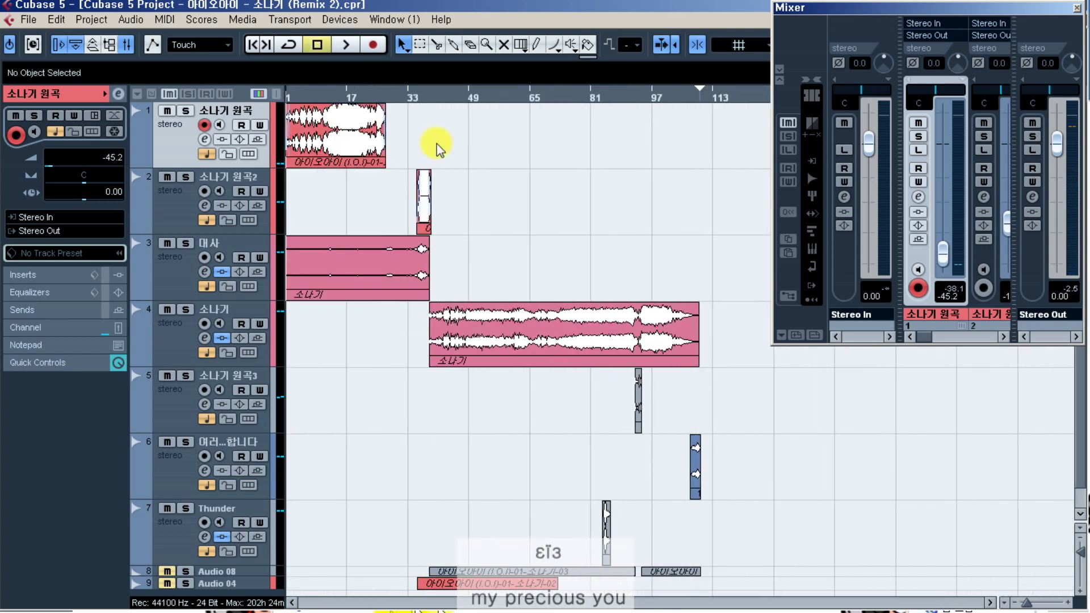
{"action": "key", "text": "space"}
{"action": "key", "text": "Home"}
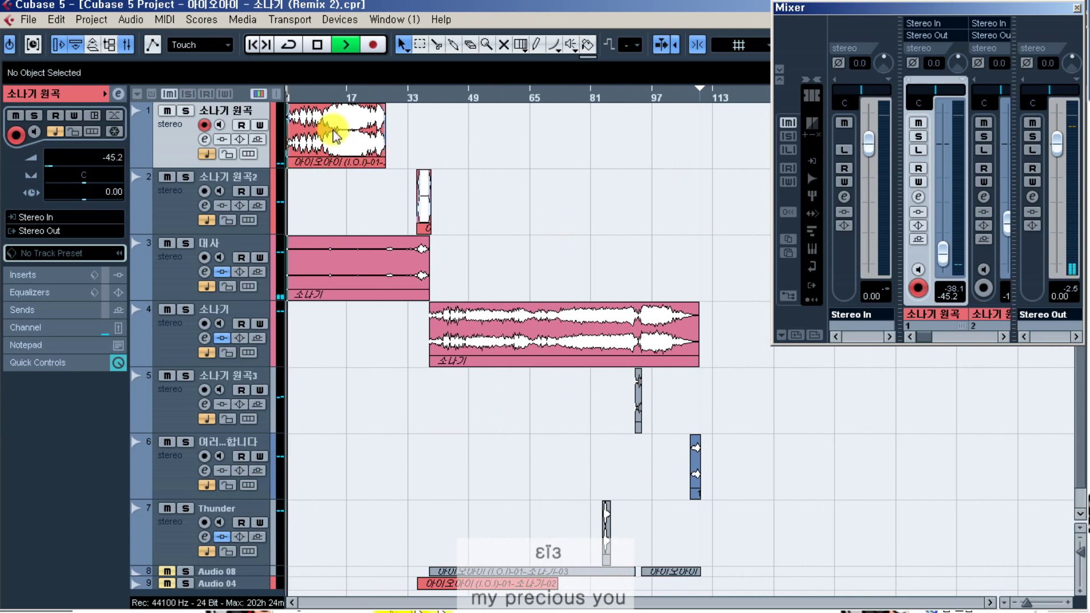
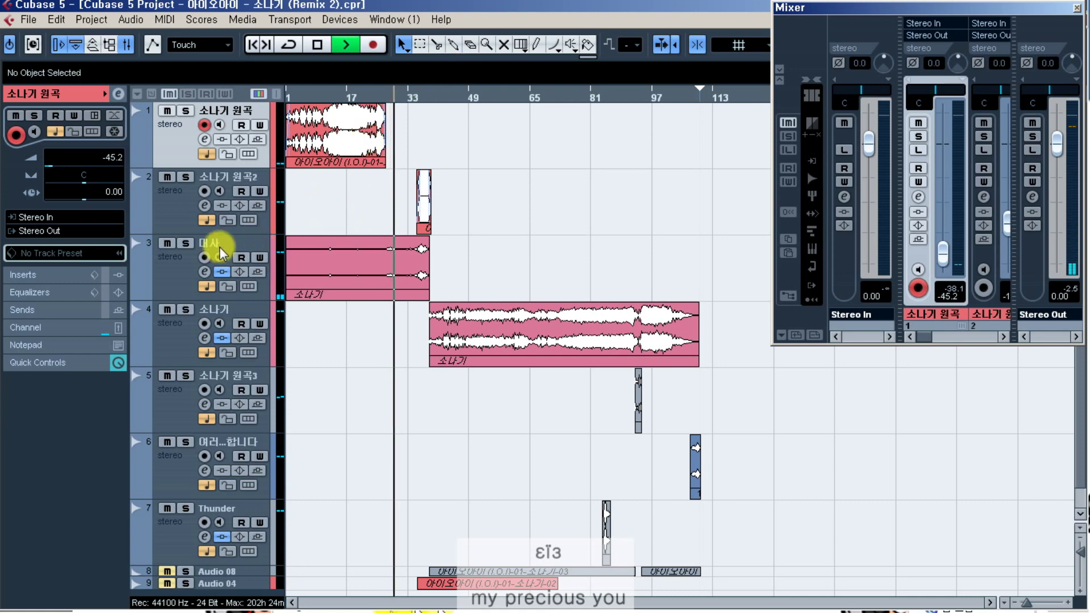
- Select the 대사 track, show its inserts, activate the Compressor in slot 8 and open its editor
{"action": "left_click", "coordinate": [173, 274]}
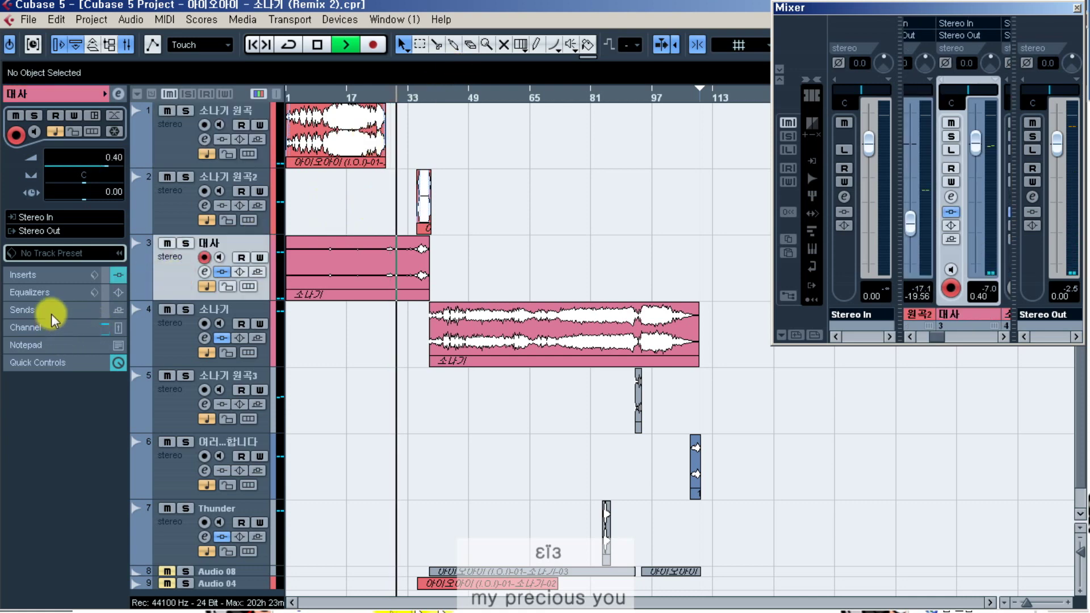
{"action": "left_click", "coordinate": [41, 276]}
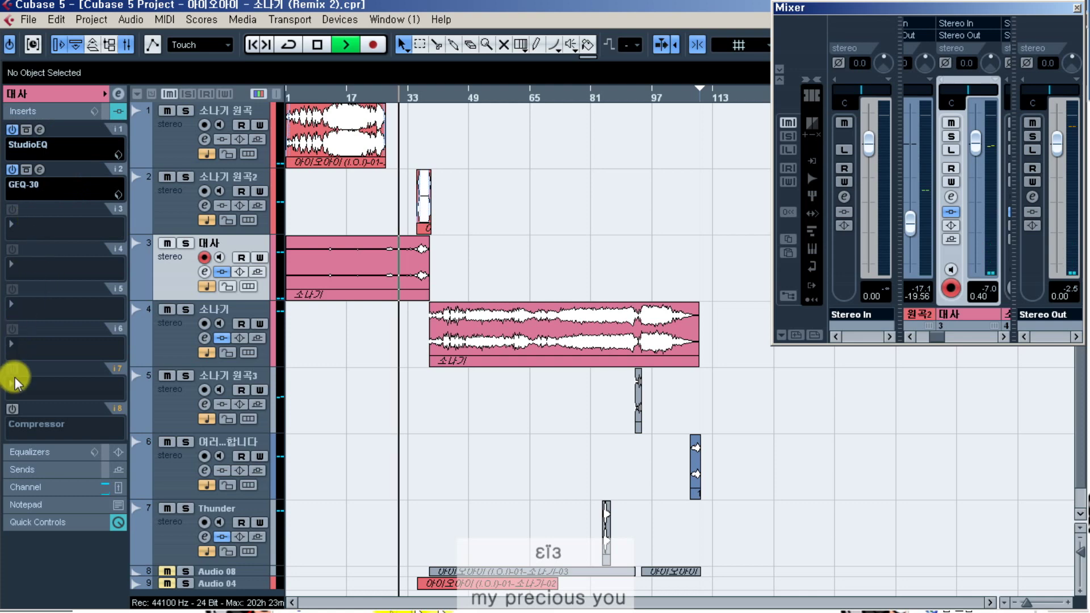
{"action": "left_click", "coordinate": [11, 409]}
{"action": "left_click", "coordinate": [40, 411]}
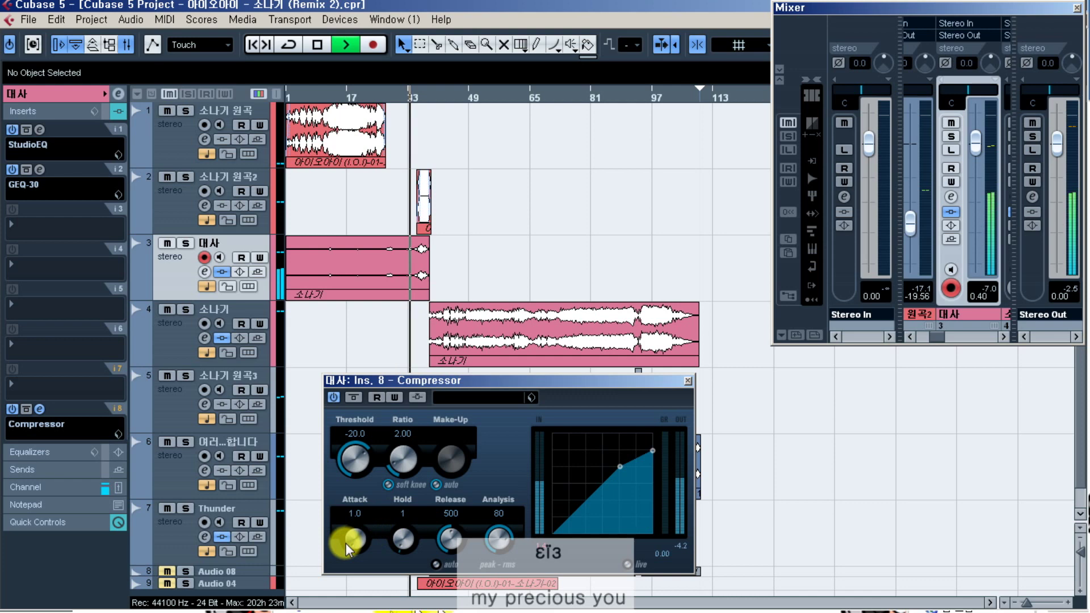
- Set the 대사 track's Compressor attack to 4.9 and its release to 589
{"action": "mouse_move", "coordinate": [357, 543]}
{"action": "left_mouse_down"}
{"action": "mouse_move", "coordinate": [354, 516]}
{"action": "mouse_move", "coordinate": [360, 557]}
{"action": "mouse_move", "coordinate": [356, 544]}
{"action": "left_mouse_up"}
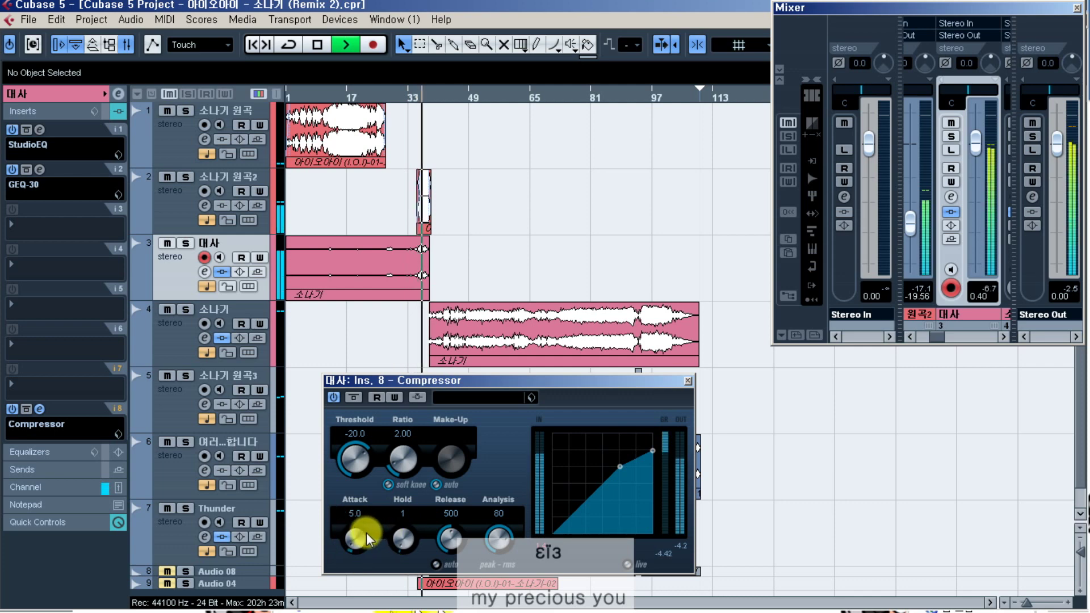
{"action": "left_click_drag", "start_coordinate": [367, 533], "coordinate": [355, 536]}
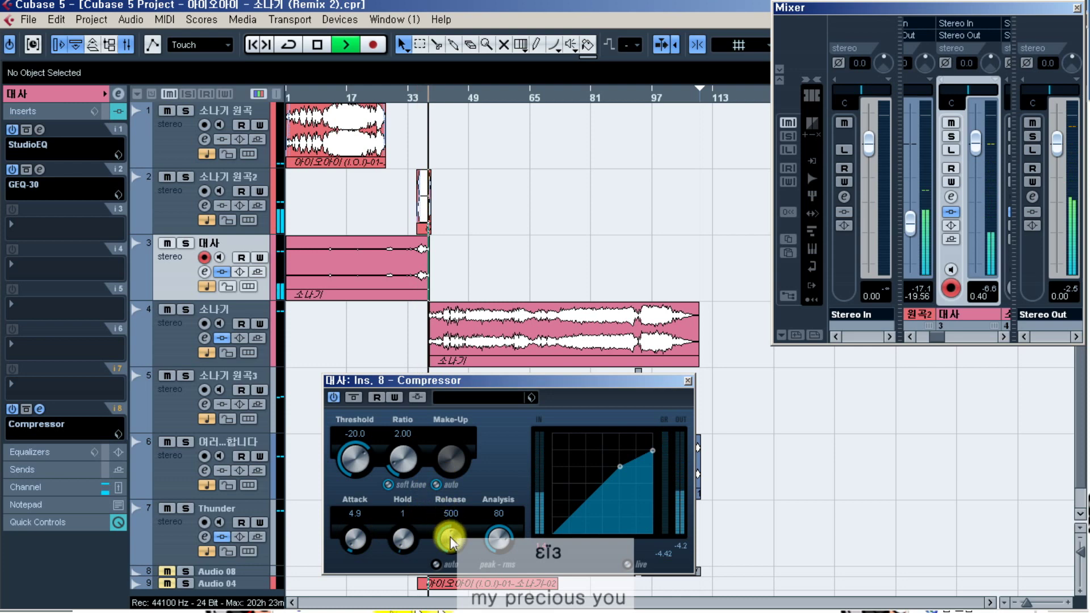
{"action": "left_click_drag", "start_coordinate": [451, 542], "coordinate": [451, 538]}
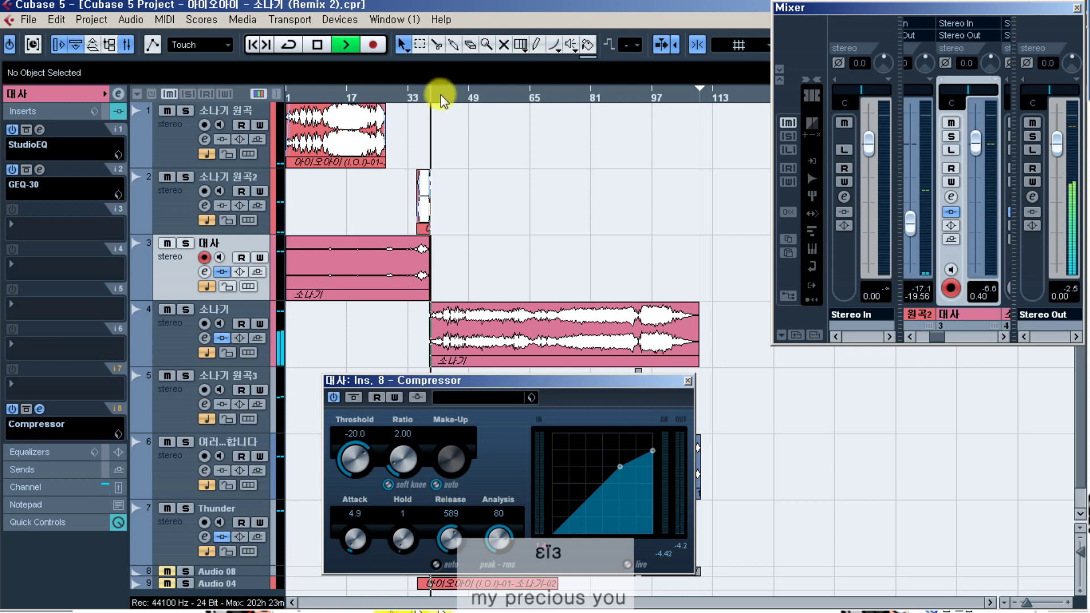
- Replay from about bar 33 and set the 대사 Compressor's release to 822 and its threshold to -26.0
{"action": "left_click", "coordinate": [408, 97]}
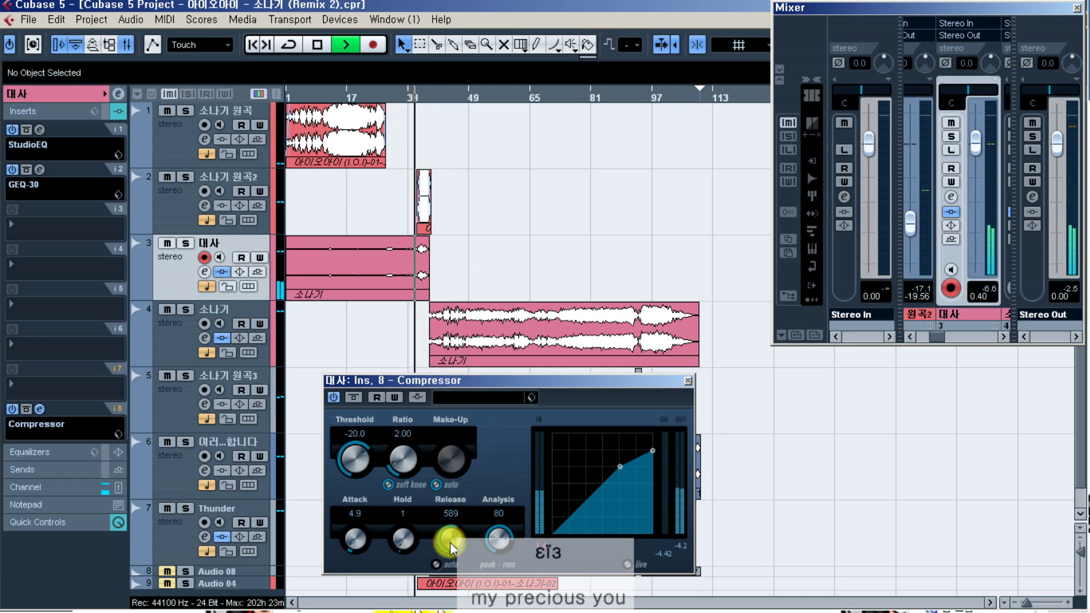
{"action": "left_click_drag", "start_coordinate": [451, 542], "coordinate": [418, 499]}
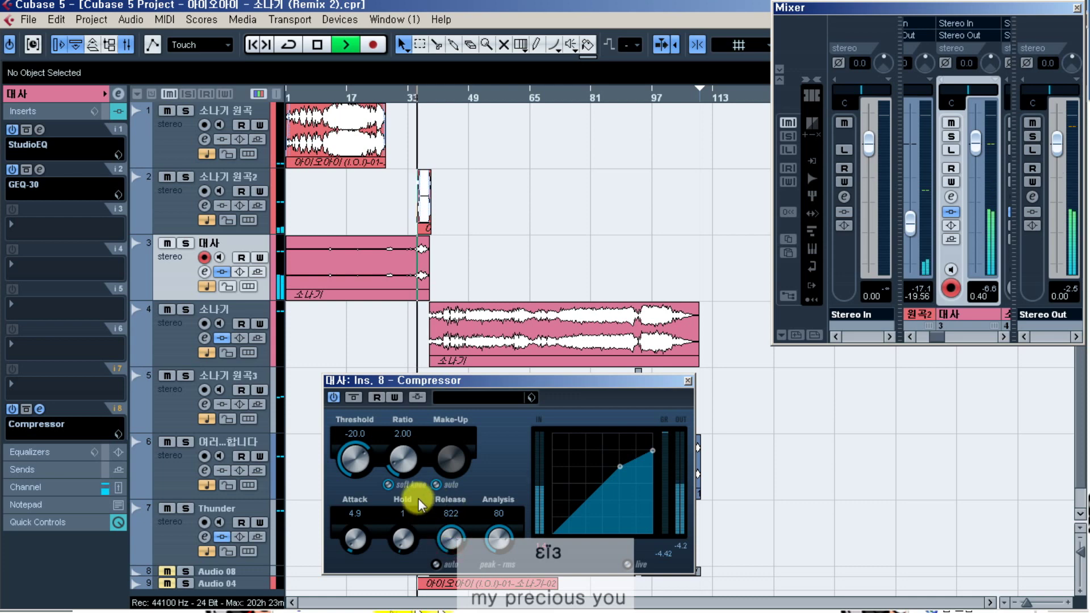
{"action": "left_click", "coordinate": [353, 456]}
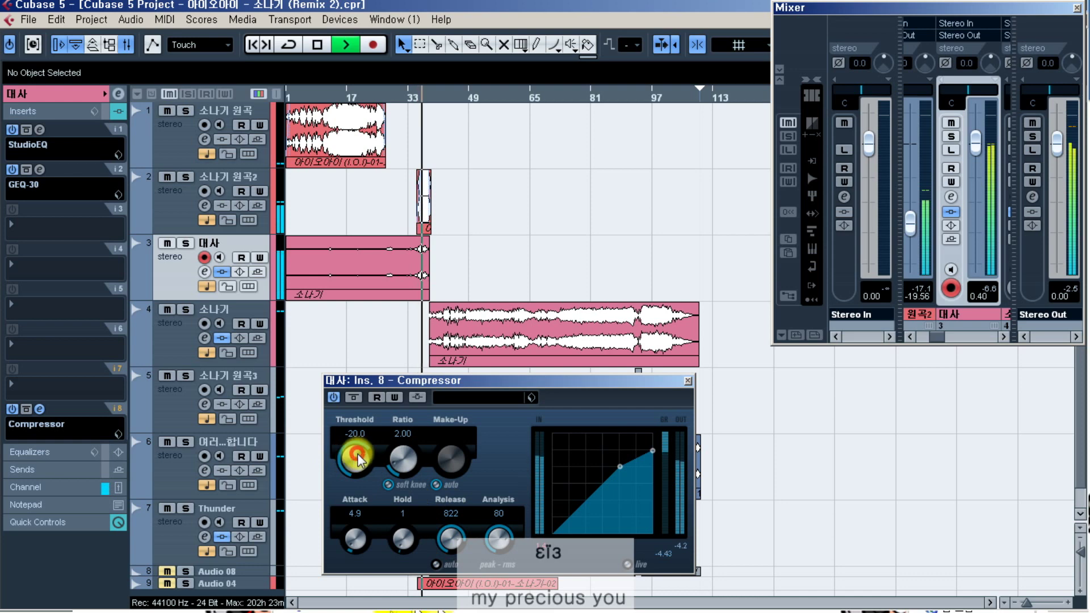
{"action": "left_click_drag", "start_coordinate": [358, 454], "coordinate": [356, 468]}
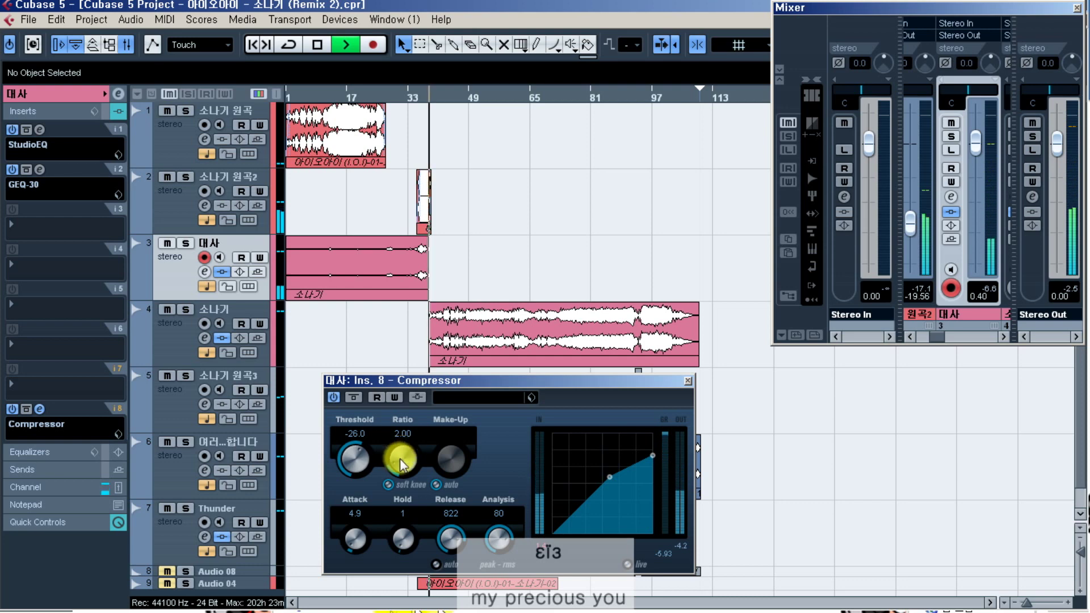
- Set the Compressor ratio on the 대사 track to 2.53 and replay the passage leading up to the track's end
{"action": "mouse_move", "coordinate": [400, 455]}
{"action": "left_mouse_down"}
{"action": "mouse_move", "coordinate": [398, 468]}
{"action": "mouse_move", "coordinate": [401, 448]}
{"action": "left_mouse_up"}
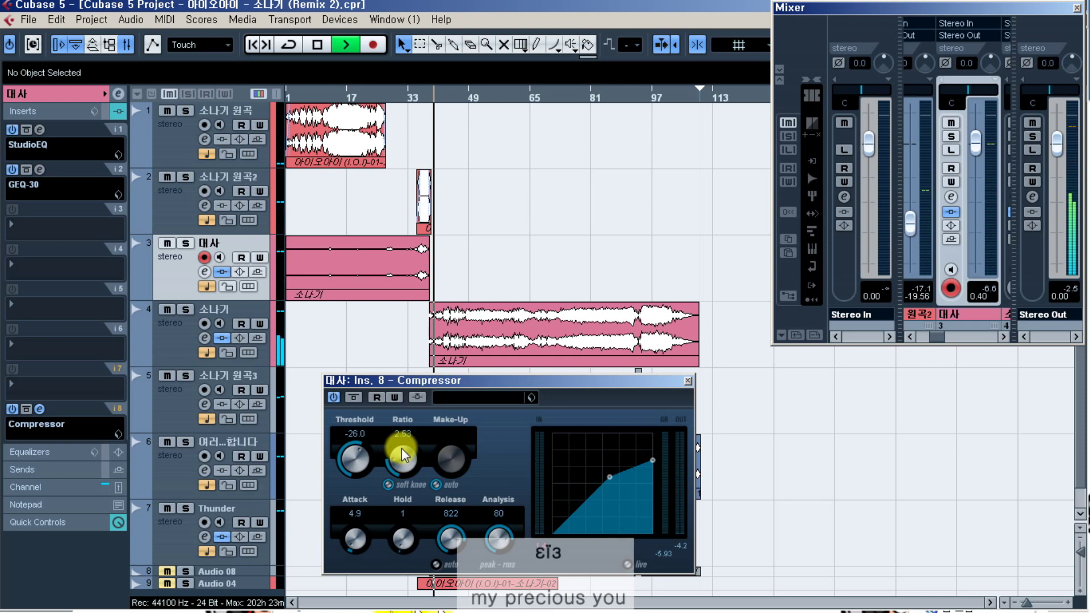
{"action": "left_click", "coordinate": [419, 101]}
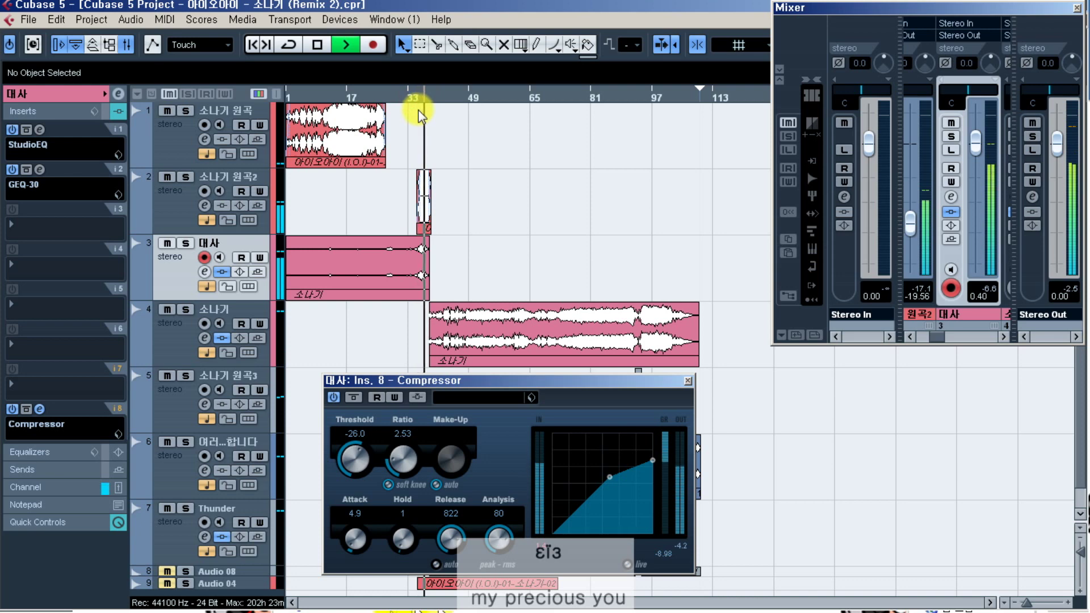
{"action": "left_click", "coordinate": [386, 93]}
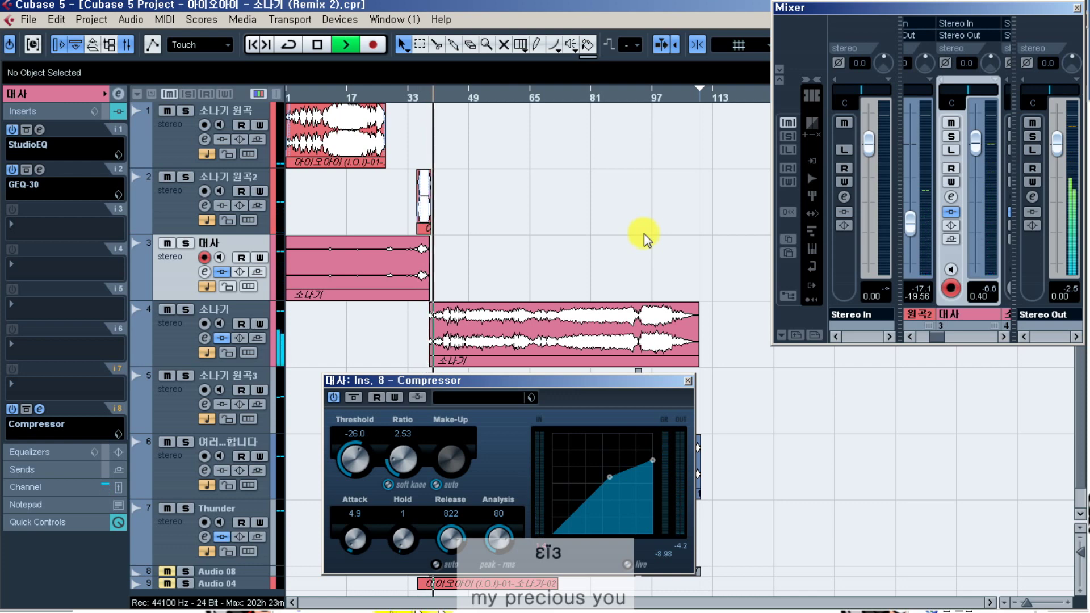
- Select the 소나기 track and check the mixer channels from the first track through Audio 04 during playback
{"action": "left_click", "coordinate": [178, 333]}
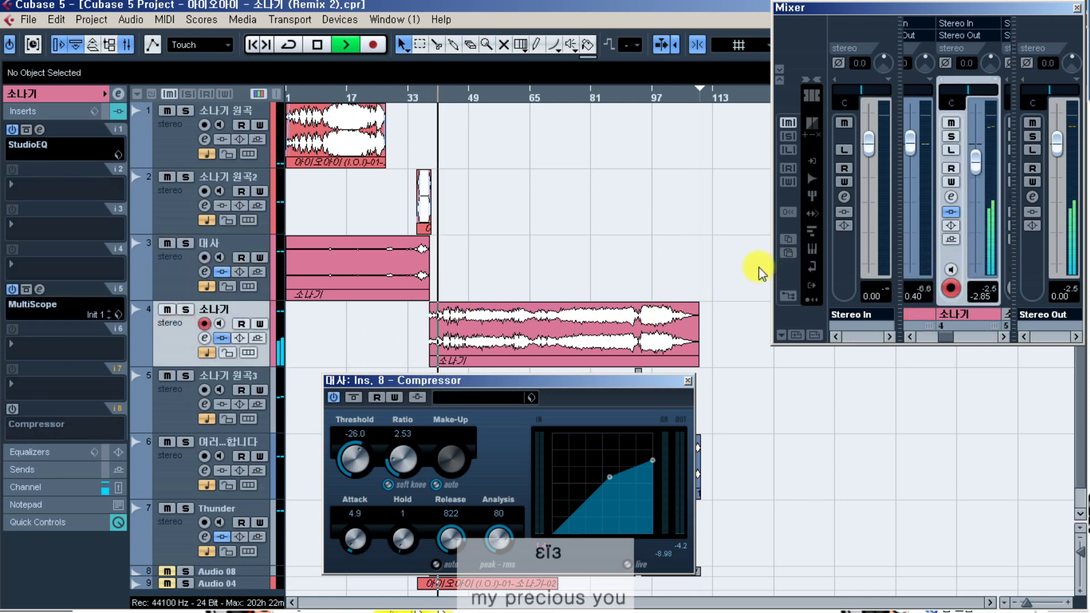
{"action": "left_click", "coordinate": [910, 337]}
{"action": "left_click", "coordinate": [909, 337]}
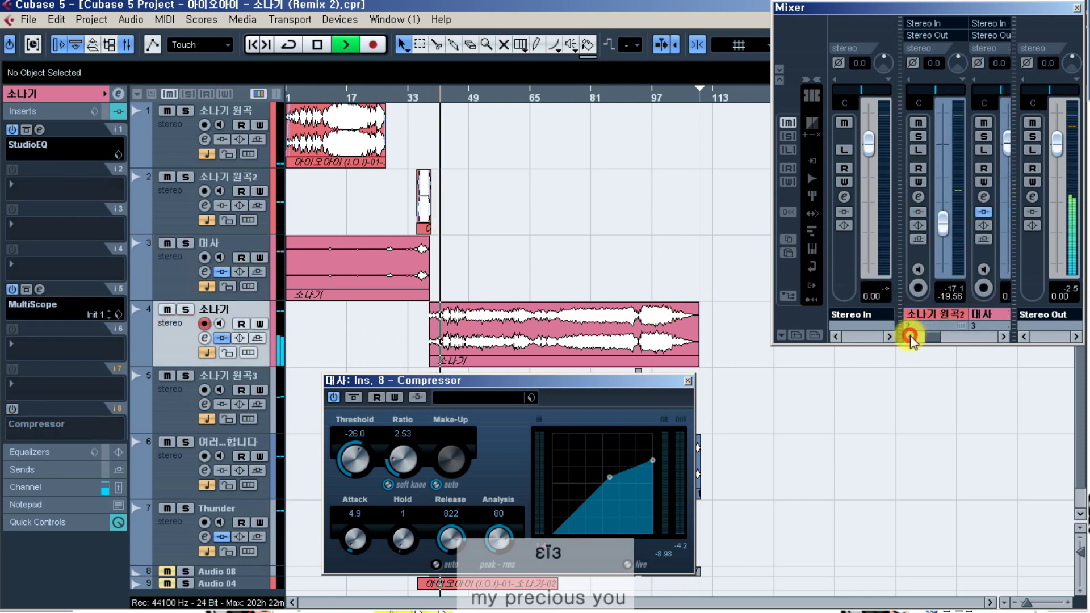
{"action": "left_click", "coordinate": [909, 337]}
{"action": "left_click", "coordinate": [1003, 337]}
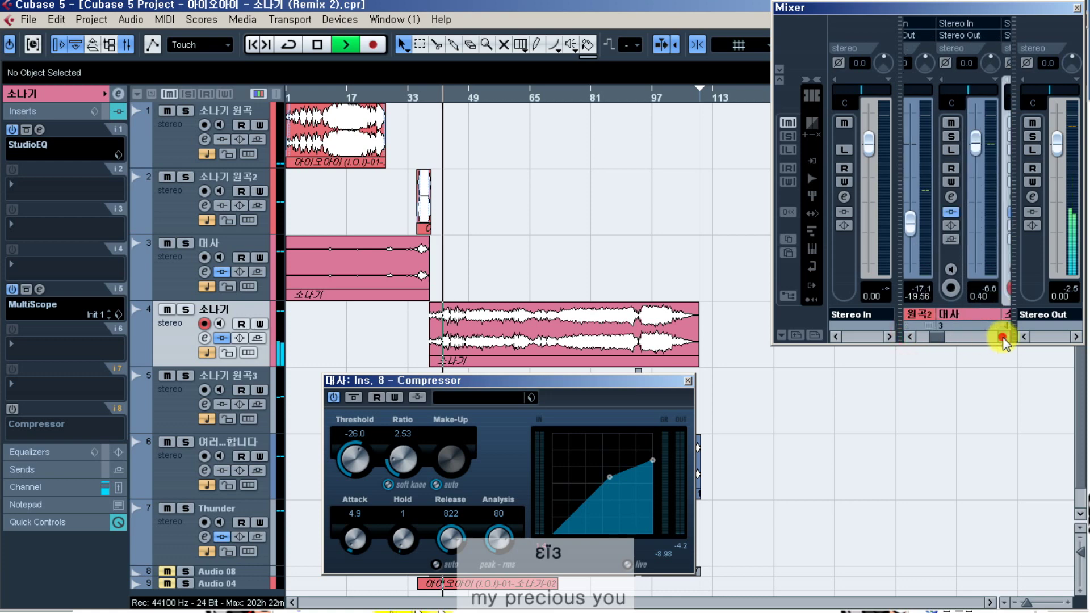
{"action": "left_click", "coordinate": [1003, 337]}
{"action": "left_click", "coordinate": [1002, 337]}
{"action": "left_click", "coordinate": [1003, 337]}
{"action": "left_click", "coordinate": [1002, 336]}
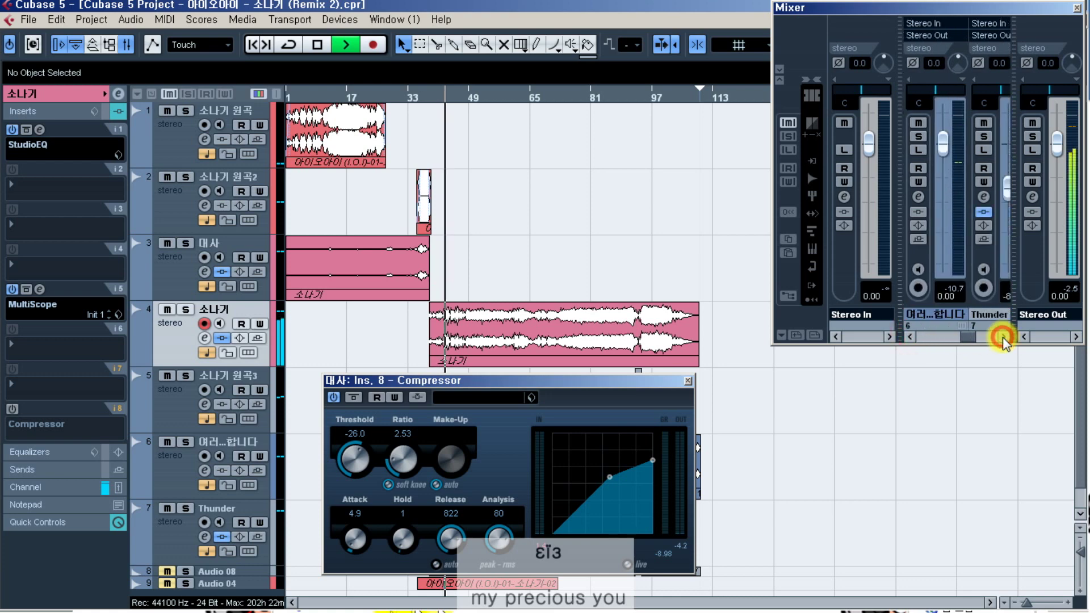
{"action": "left_click", "coordinate": [1003, 337]}
{"action": "left_click", "coordinate": [1002, 336]}
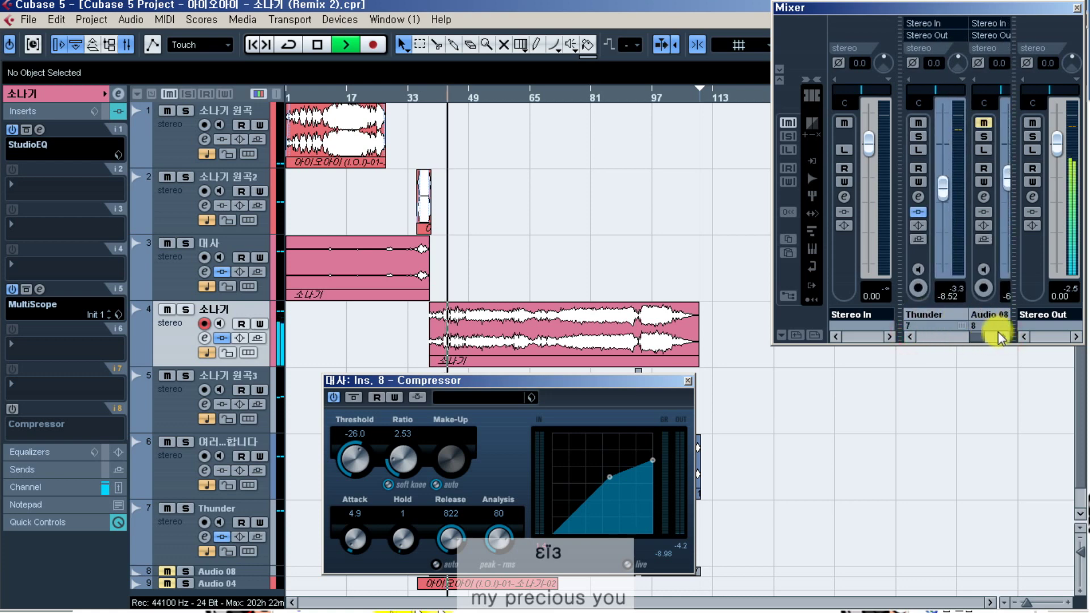
{"action": "left_click", "coordinate": [1003, 336]}
{"action": "left_click", "coordinate": [1004, 335]}
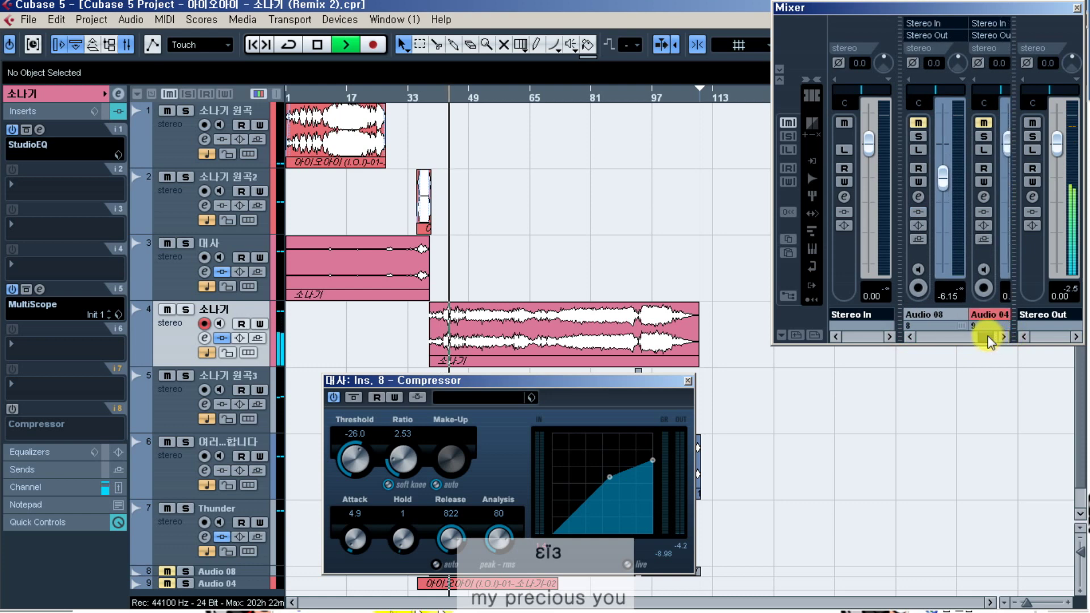
{"action": "left_click_drag", "start_coordinate": [988, 337], "coordinate": [914, 335]}
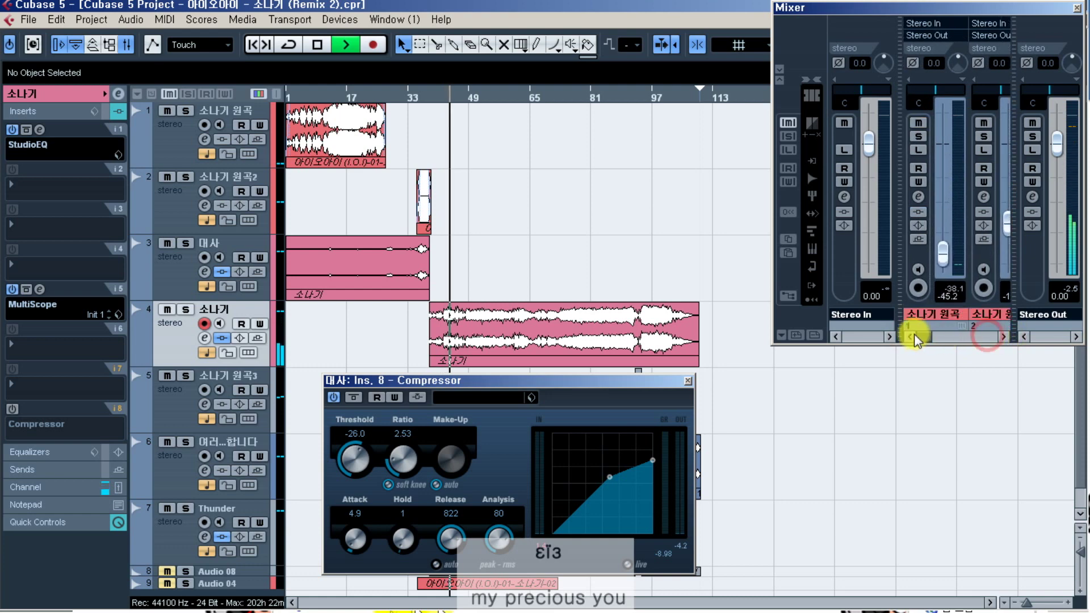
- Remove the MultiScope and the disabled Compressor from the inserts of the 소나기 track
{"action": "left_click", "coordinate": [171, 332]}
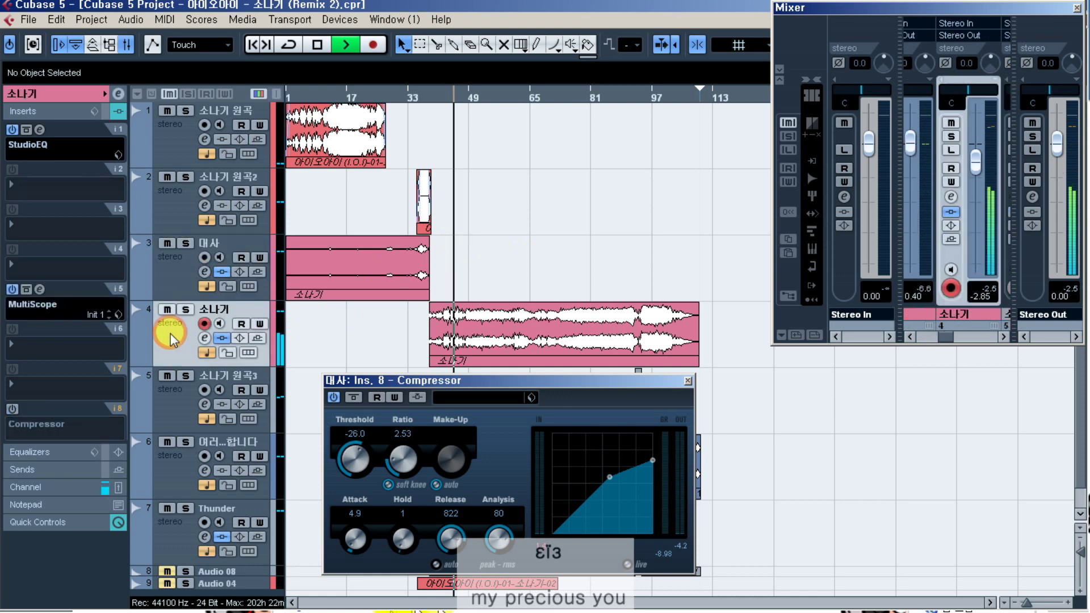
{"action": "left_click", "coordinate": [40, 306]}
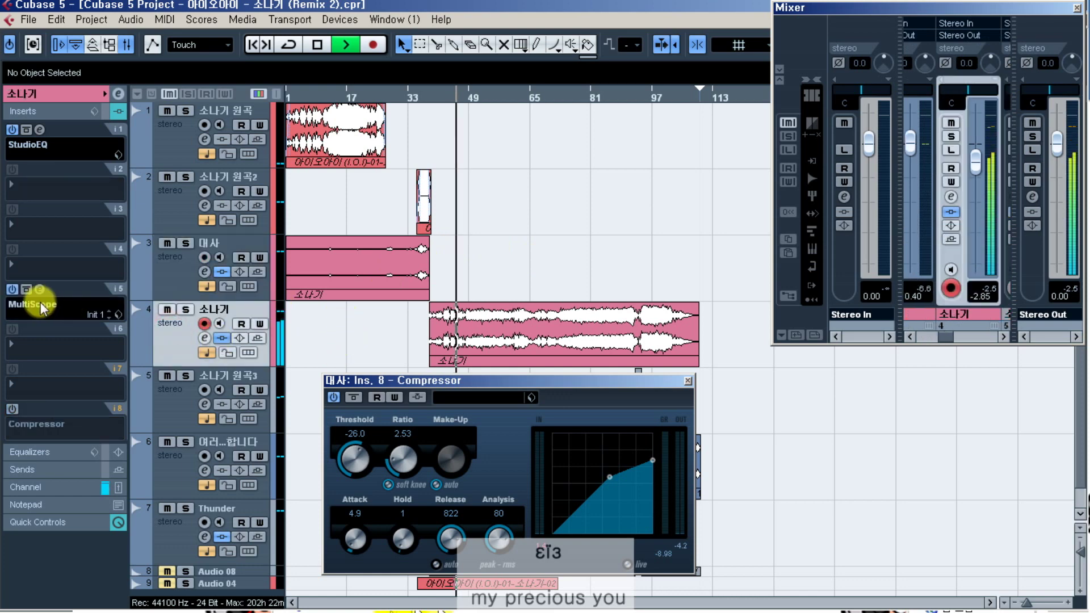
{"action": "left_click", "coordinate": [75, 321]}
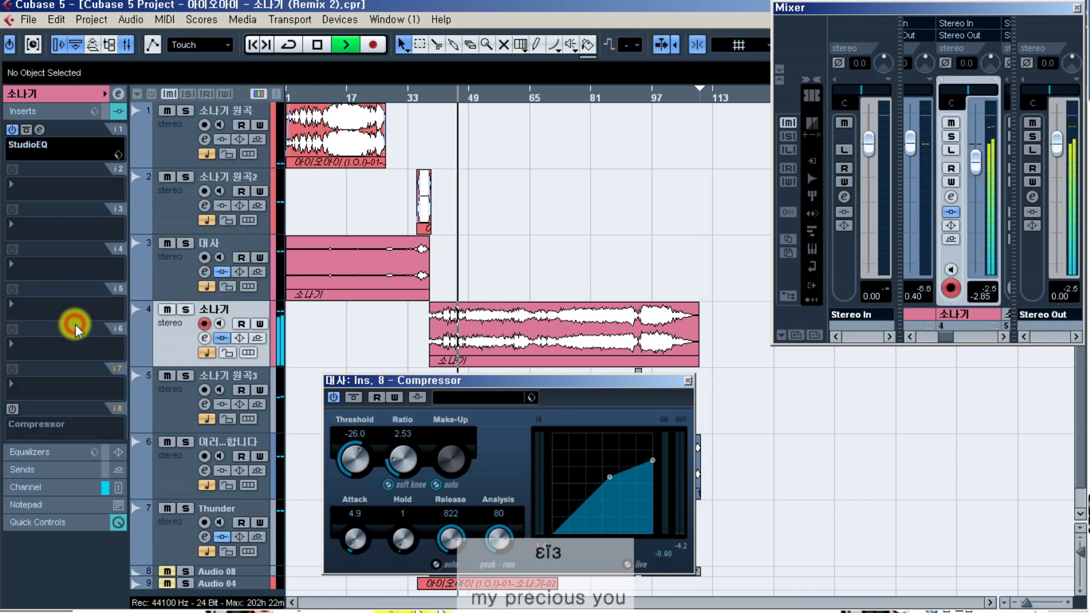
{"action": "left_click", "coordinate": [26, 423]}
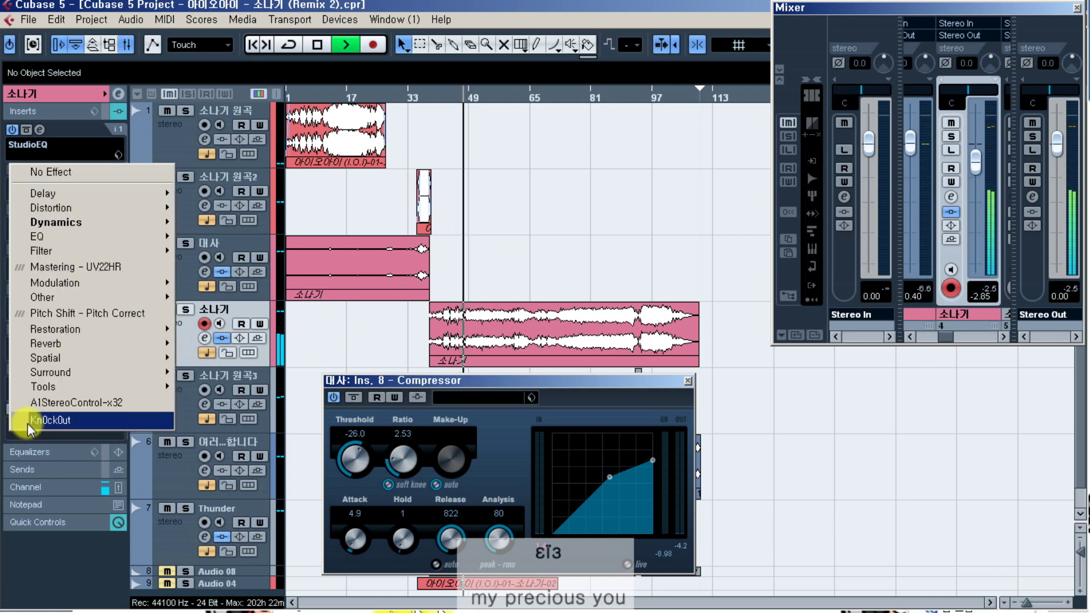
{"action": "left_click", "coordinate": [71, 159]}
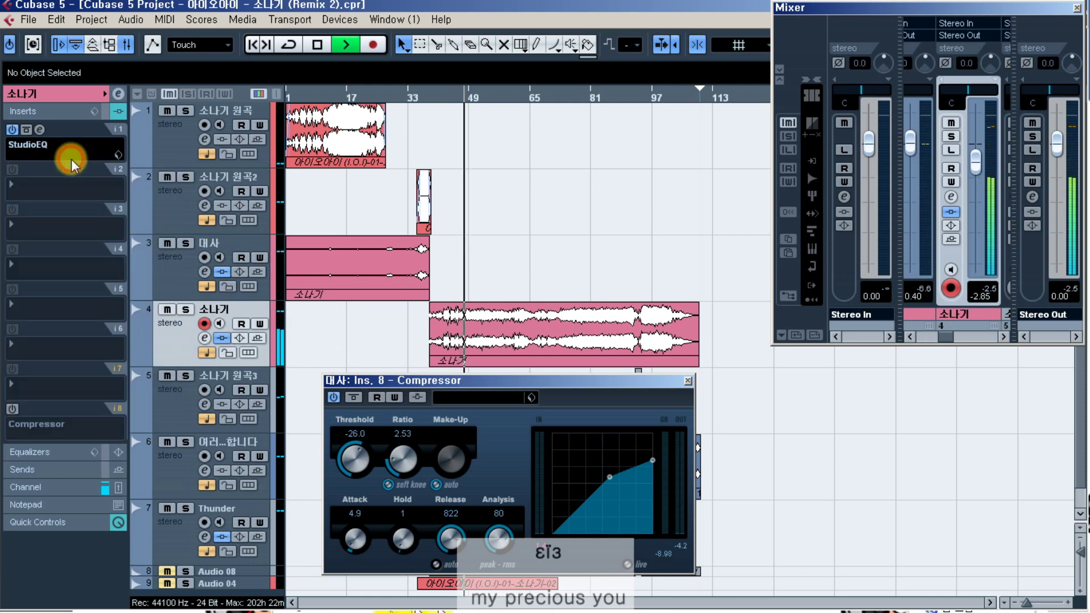
{"action": "left_click", "coordinate": [29, 422]}
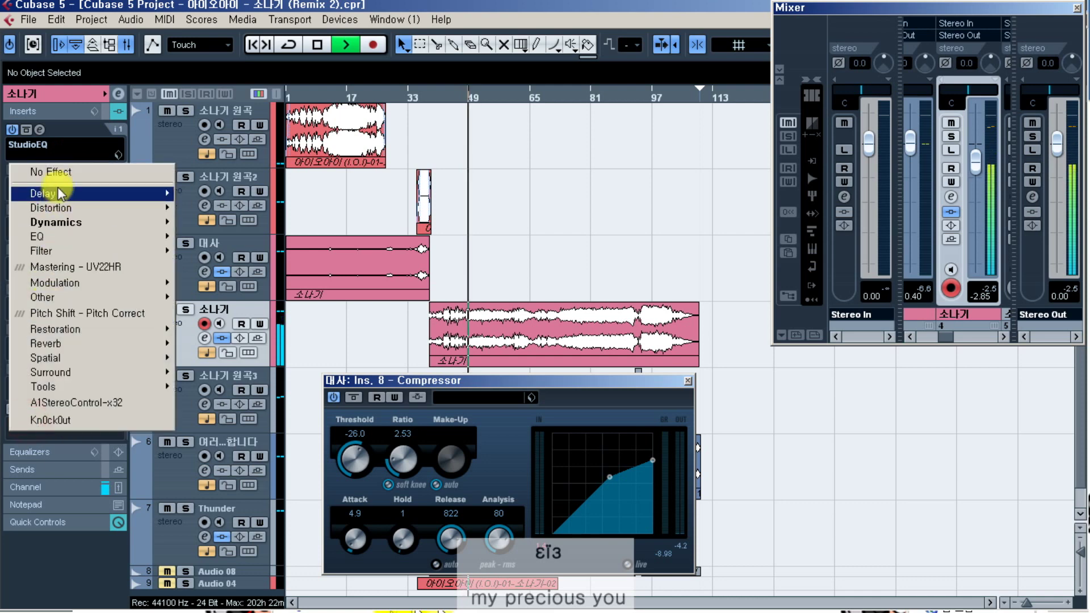
{"action": "left_click", "coordinate": [65, 172]}
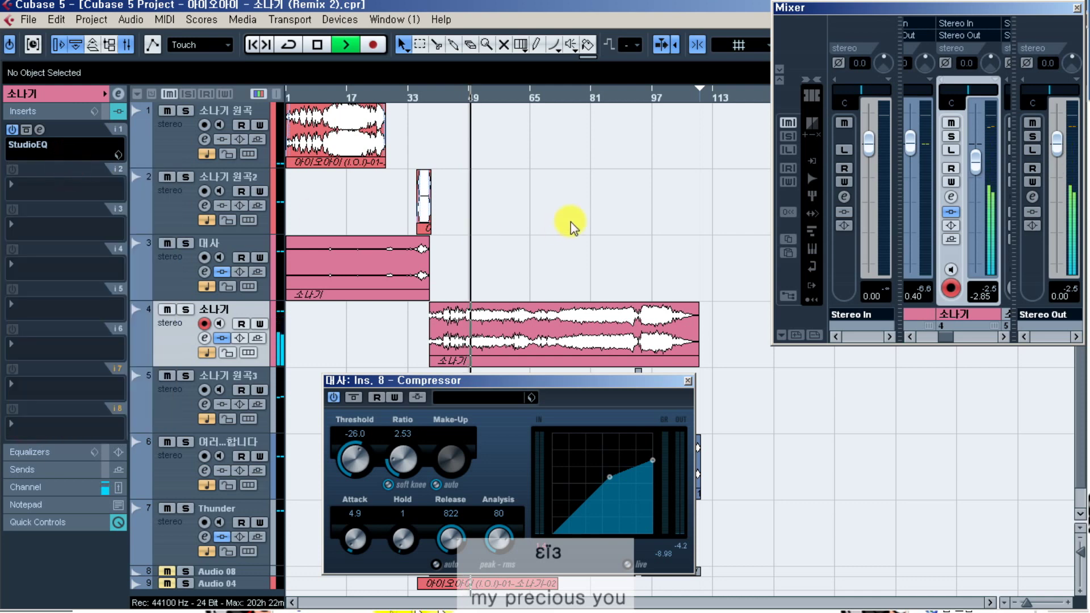
- Close the 대사 track's Compressor window with the 소나기 track selected, and widen the track list slightly
{"action": "left_click", "coordinate": [165, 278]}
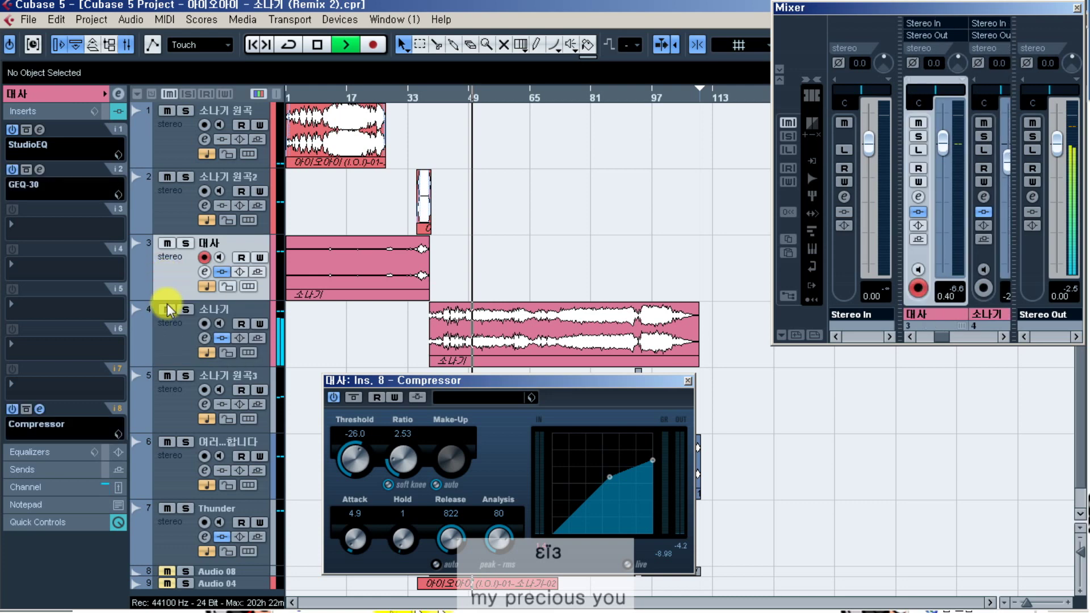
{"action": "left_click", "coordinate": [169, 326]}
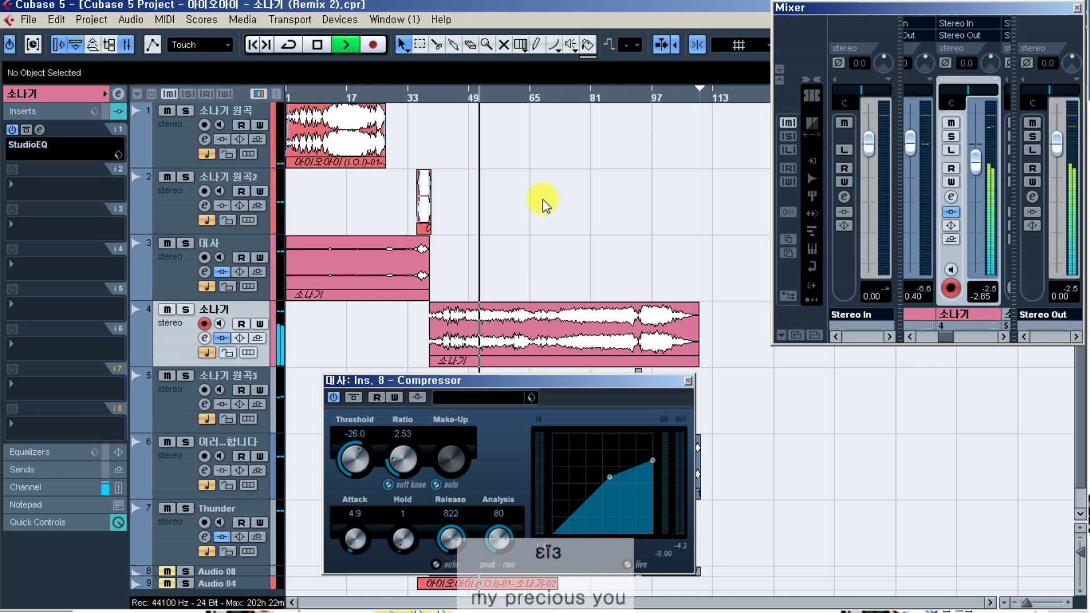
{"action": "left_click", "coordinate": [688, 380]}
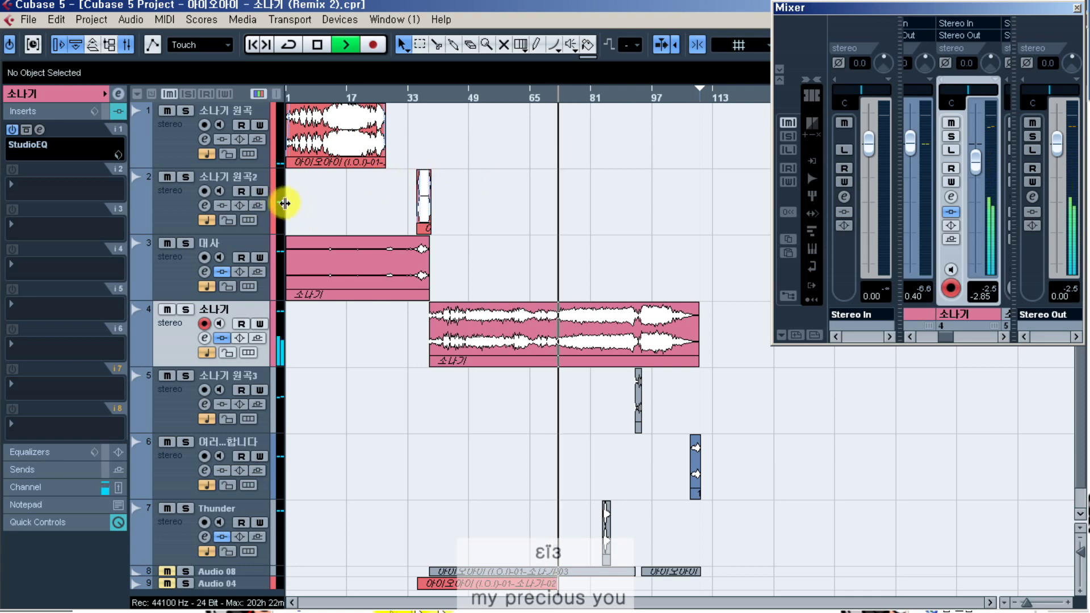
{"action": "left_click_drag", "start_coordinate": [287, 205], "coordinate": [297, 233]}
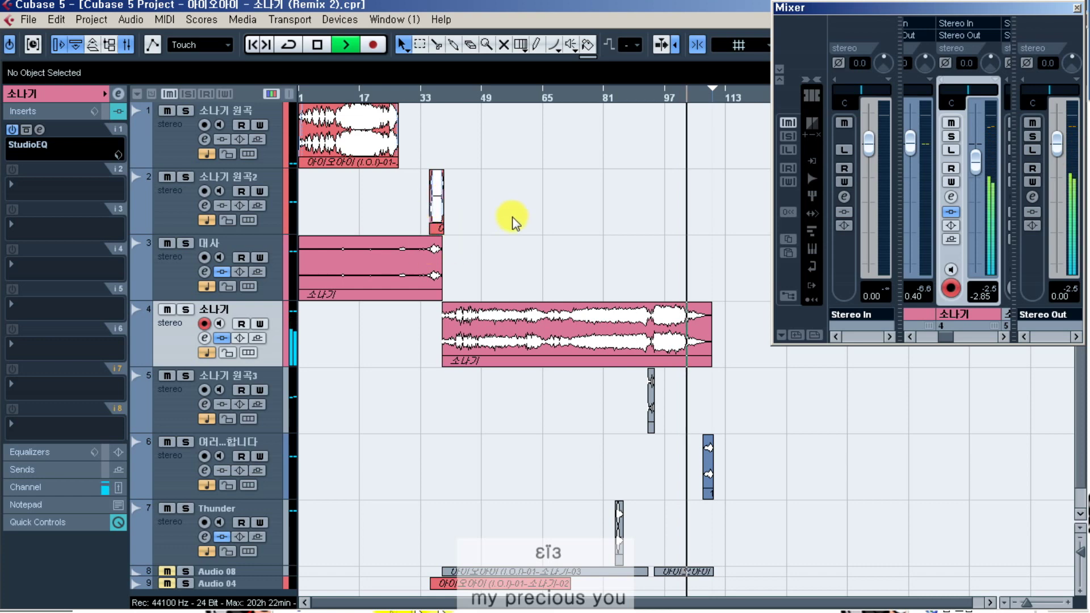
- Stop playback and add the line "사실 공연장 녹음이라 딱히 만져서 해결되는 게 없긴 합니다만,," to the open Notepad note
{"action": "mouse_move", "coordinate": [227, 608]}
{"action": "key", "text": "space"}
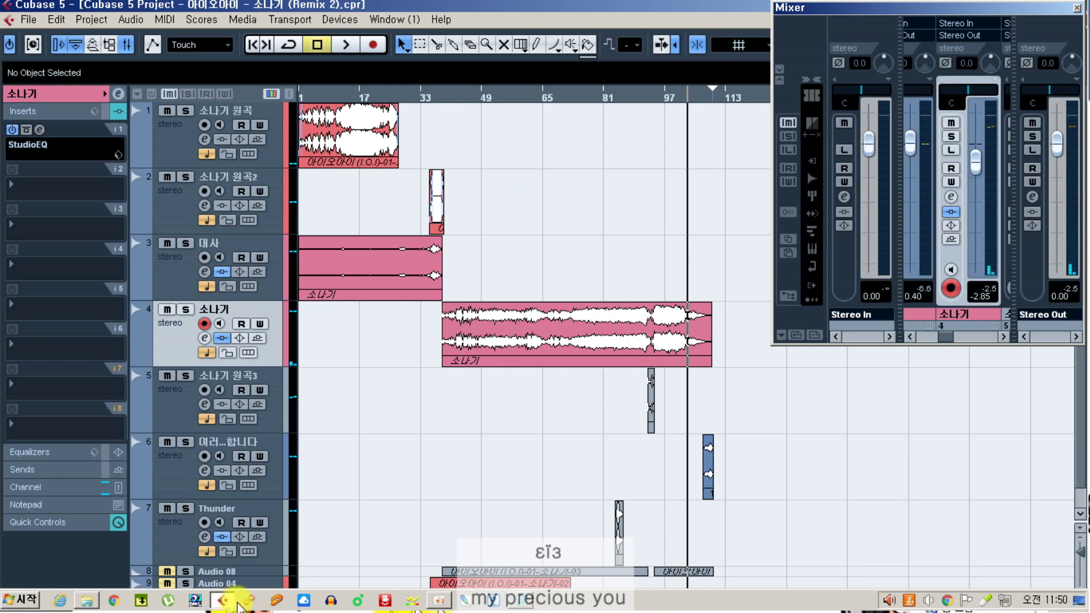
{"action": "left_click", "coordinate": [525, 604]}
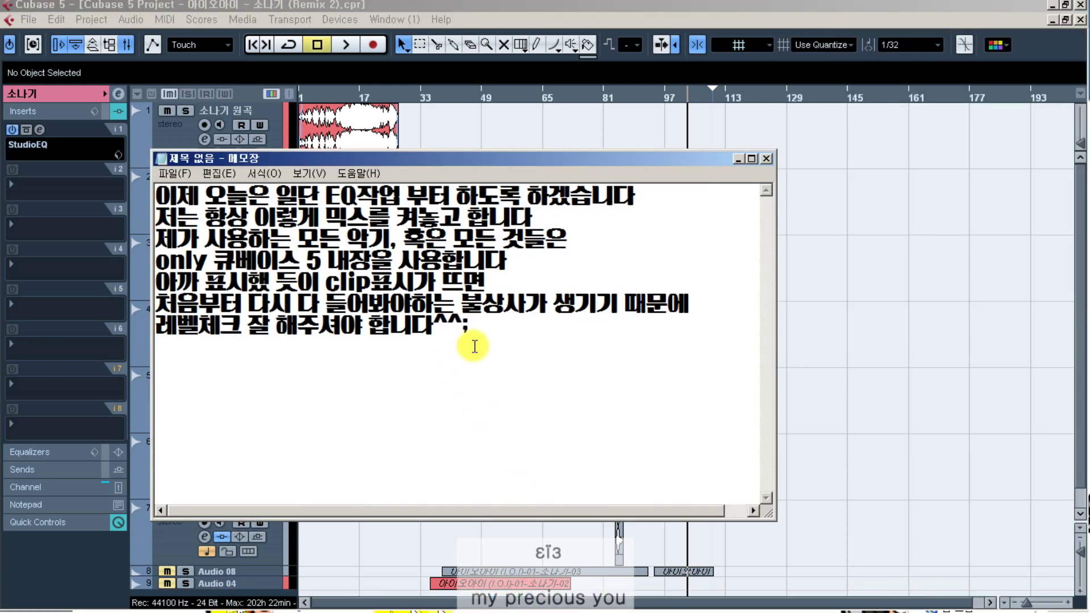
{"action": "key", "text": "Return"}
{"action": "type", "text": "시실 공연장 "}
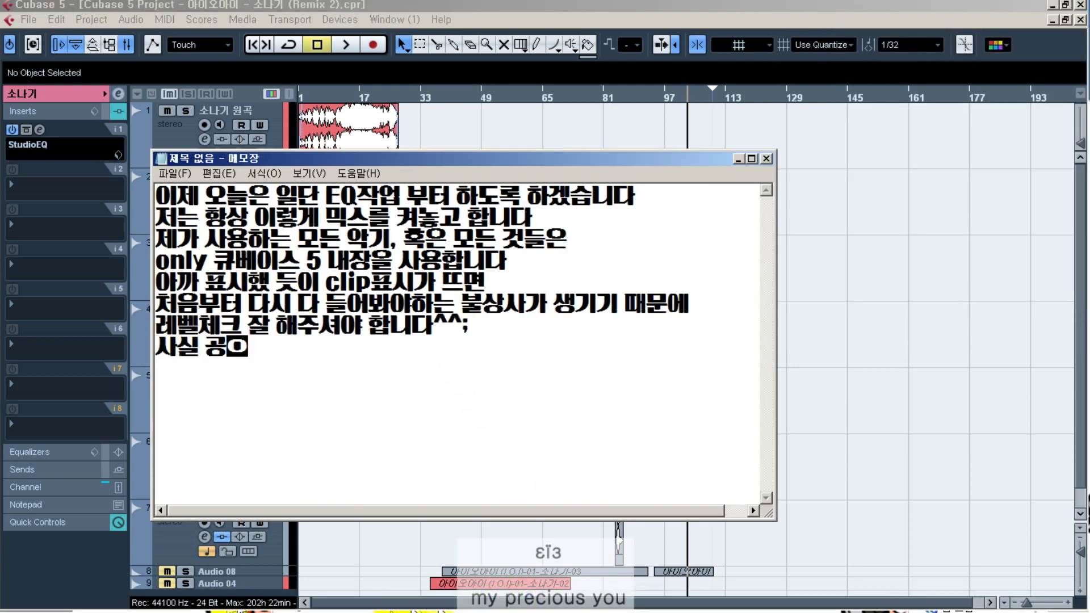
{"action": "type", "text": "녹음이라 "}
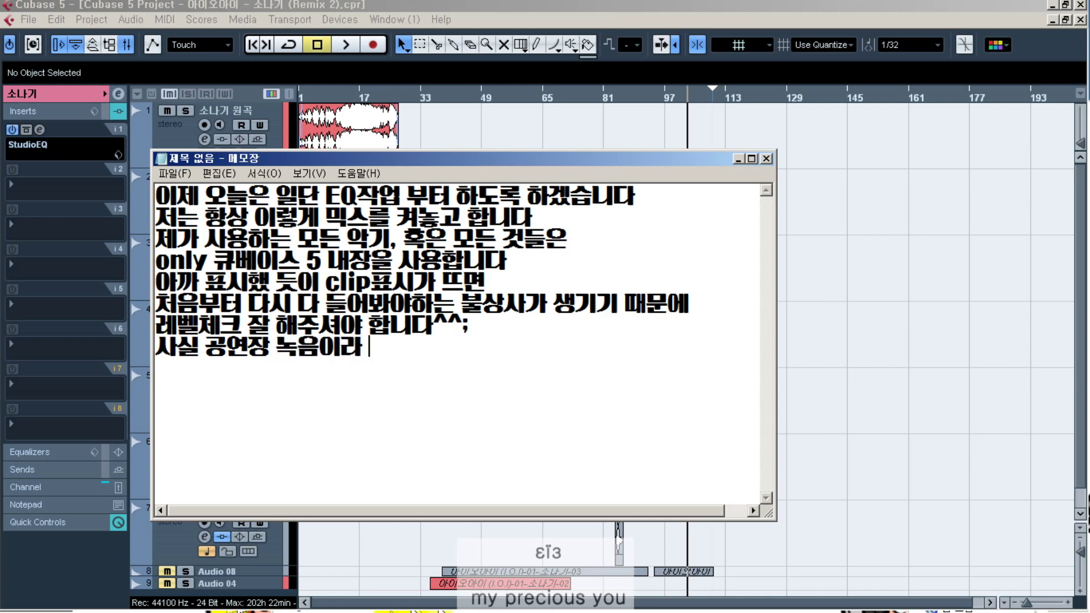
{"action": "type", "text": "딱히 만"}
{"action": "type", "text": "ㅈ"}
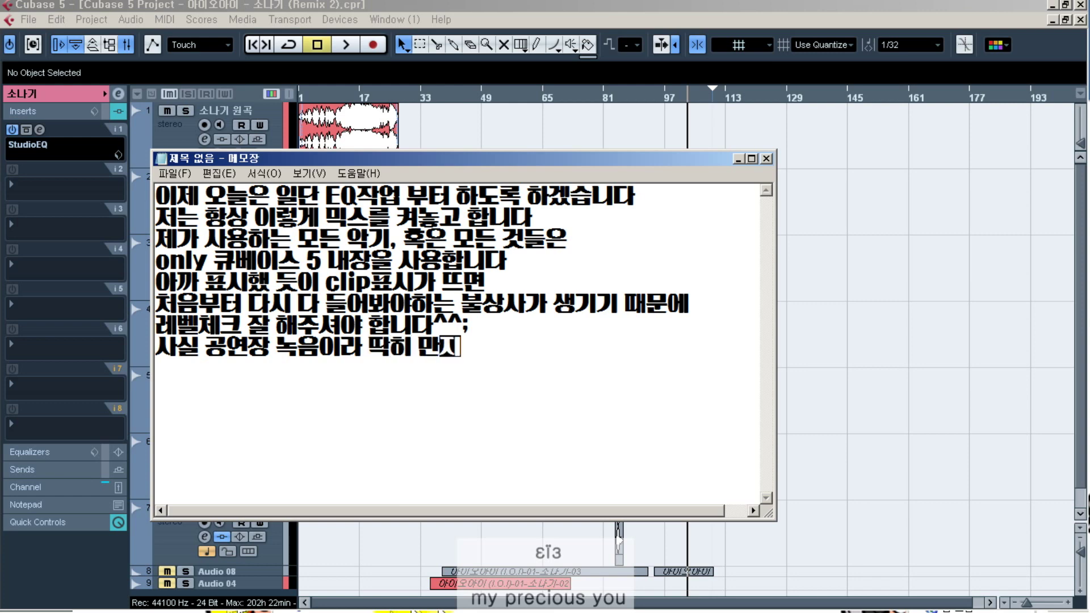
{"action": "type", "text": "ㅕ서 해"}
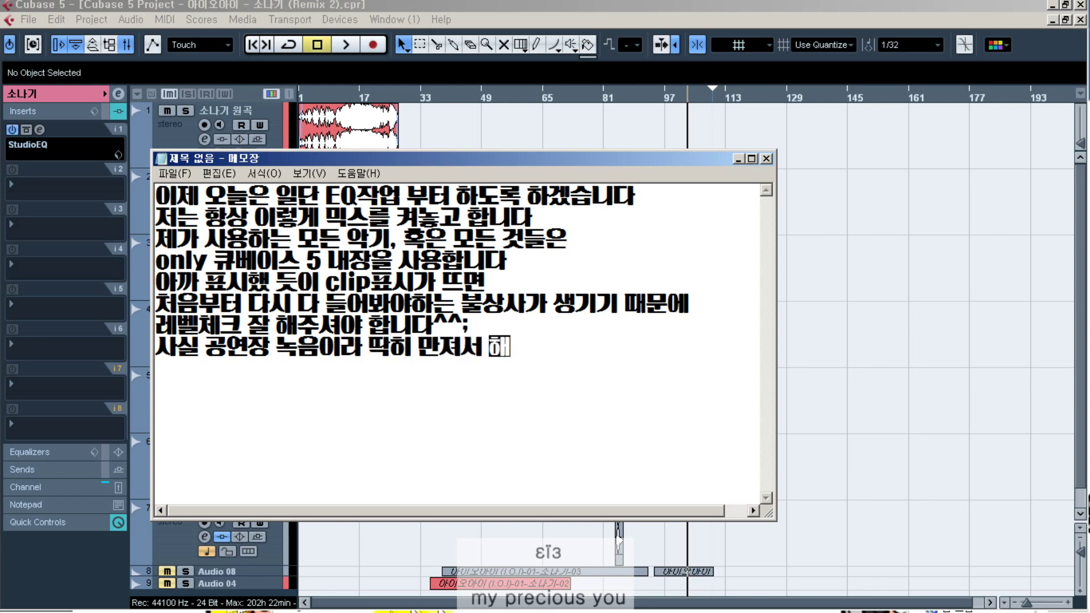
{"action": "type", "text": "결되느"}
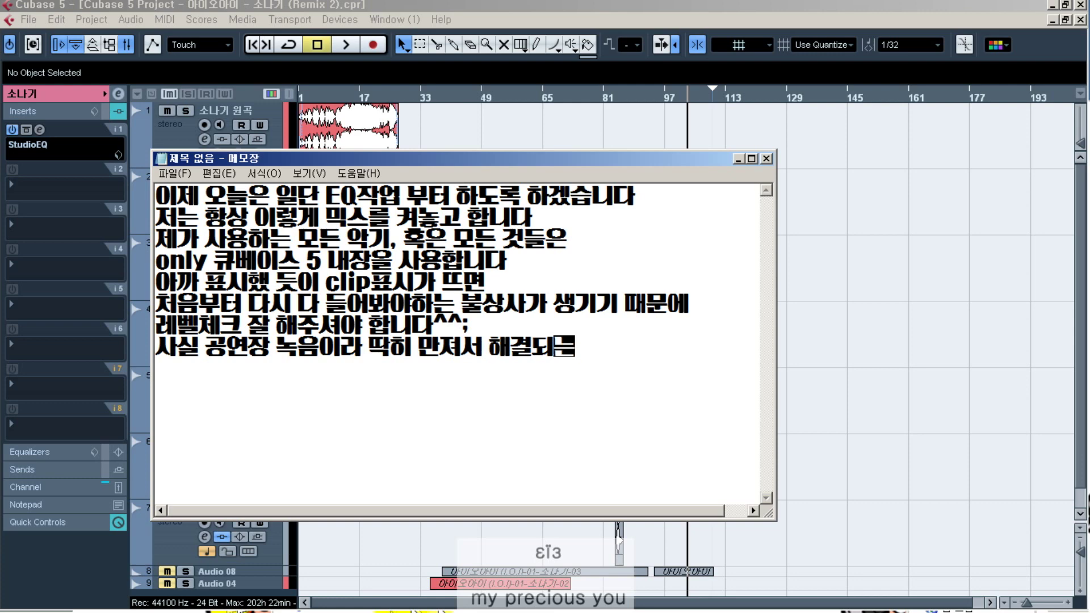
{"action": "type", "text": " 게 업ㄱ"}
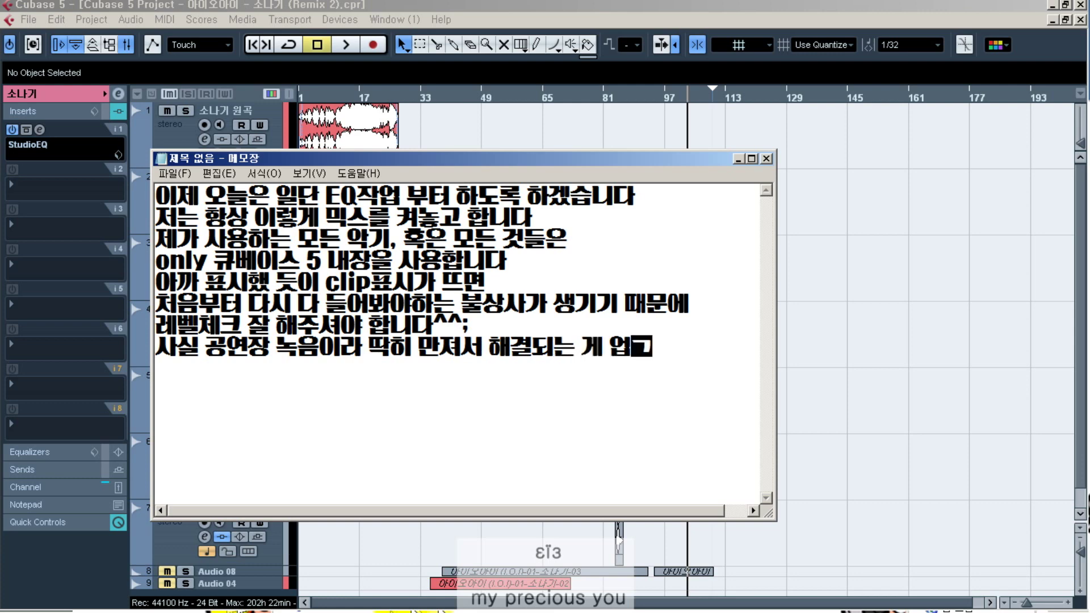
{"action": "key", "text": "BackSpace"}
{"action": "key", "text": "BackSpace"}
{"action": "type", "text": "없긴"}
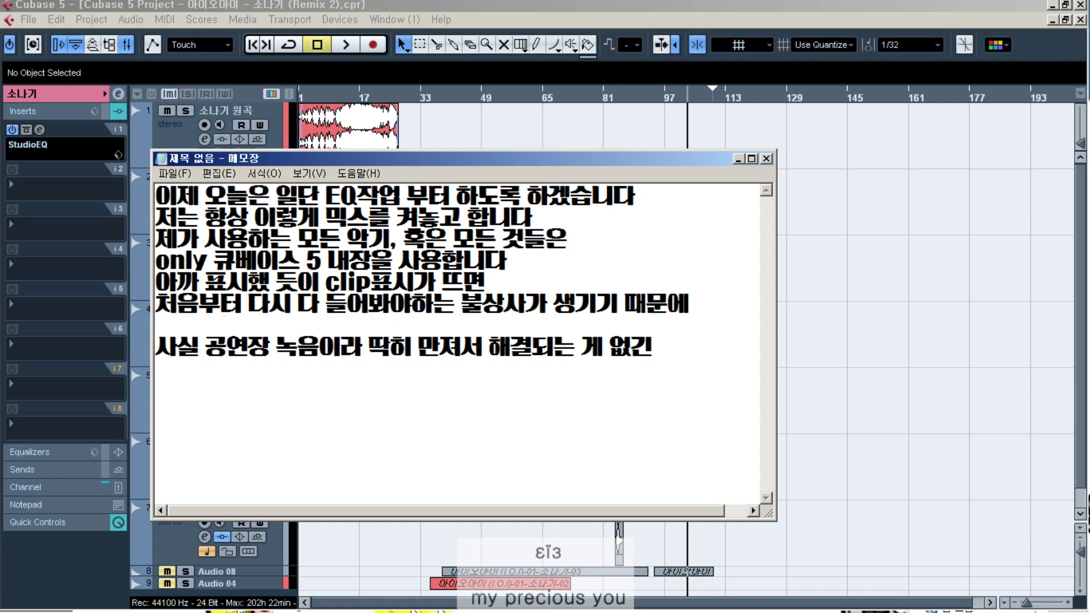
{"action": "type", "text": " 합니다만,,"}
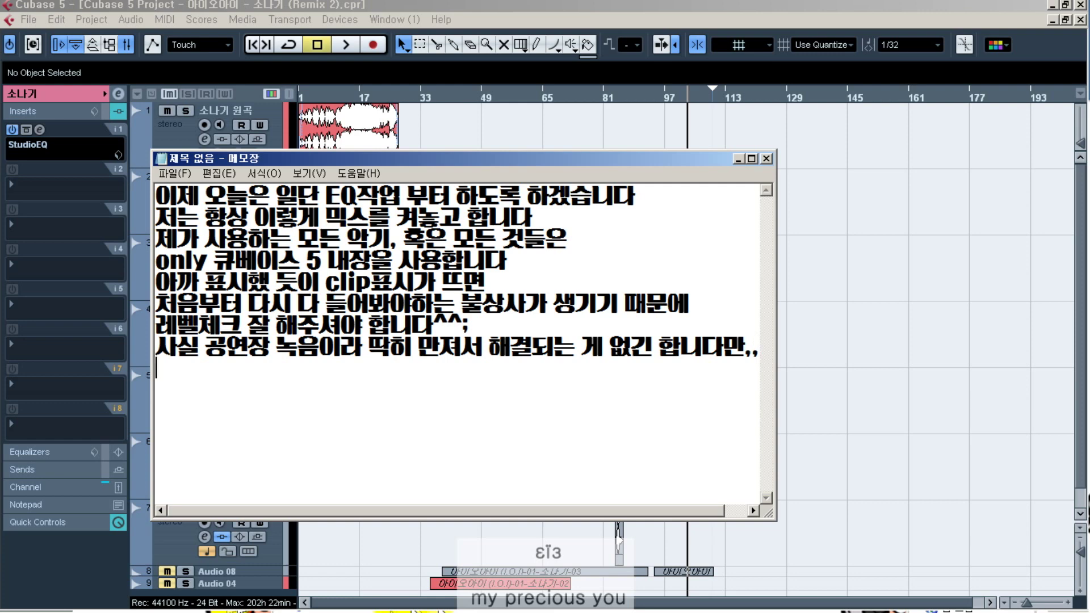
- Add the line "hmm,," to the end of the note and switch back to the Cubase project
{"action": "key", "text": "Return"}
{"action": "type", "text": "hmm.."}
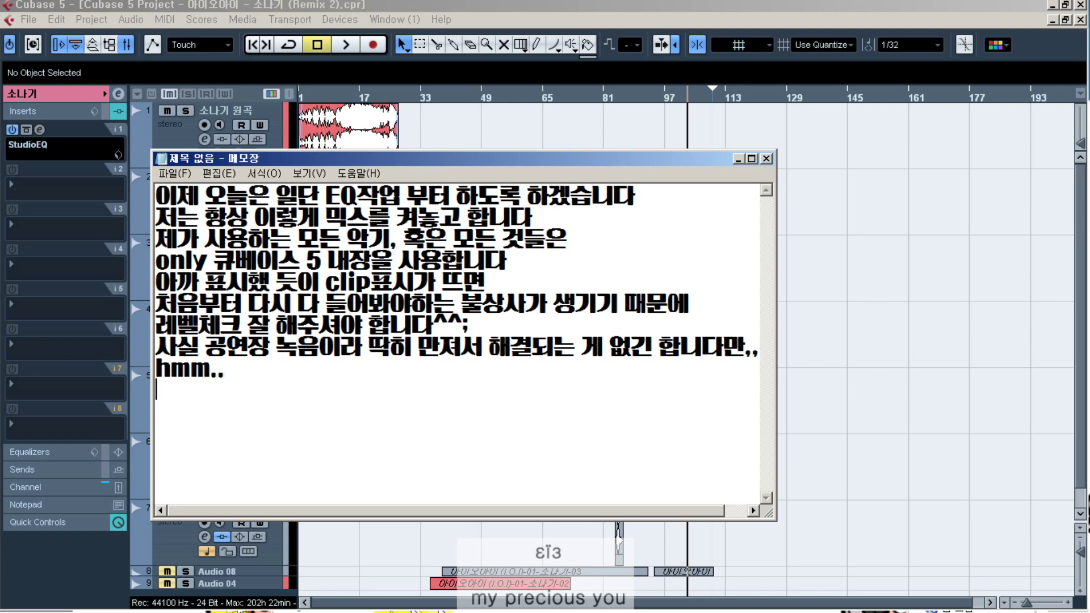
{"action": "key", "text": "alt+Tab"}
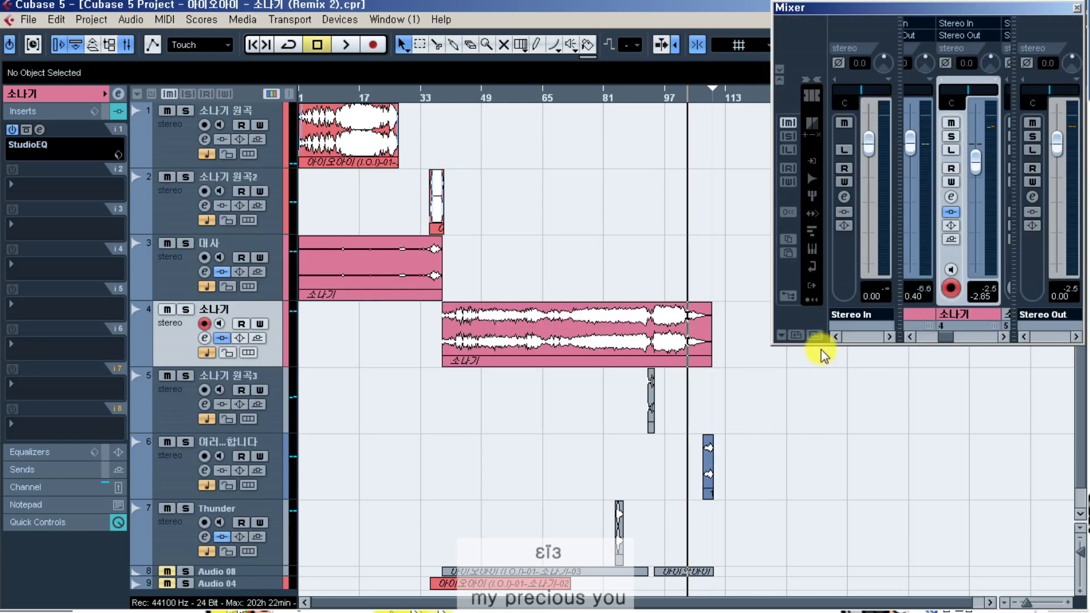
{"action": "scroll", "coordinate": [800, 430], "scroll_direction": "down", "scroll_amount": 1}
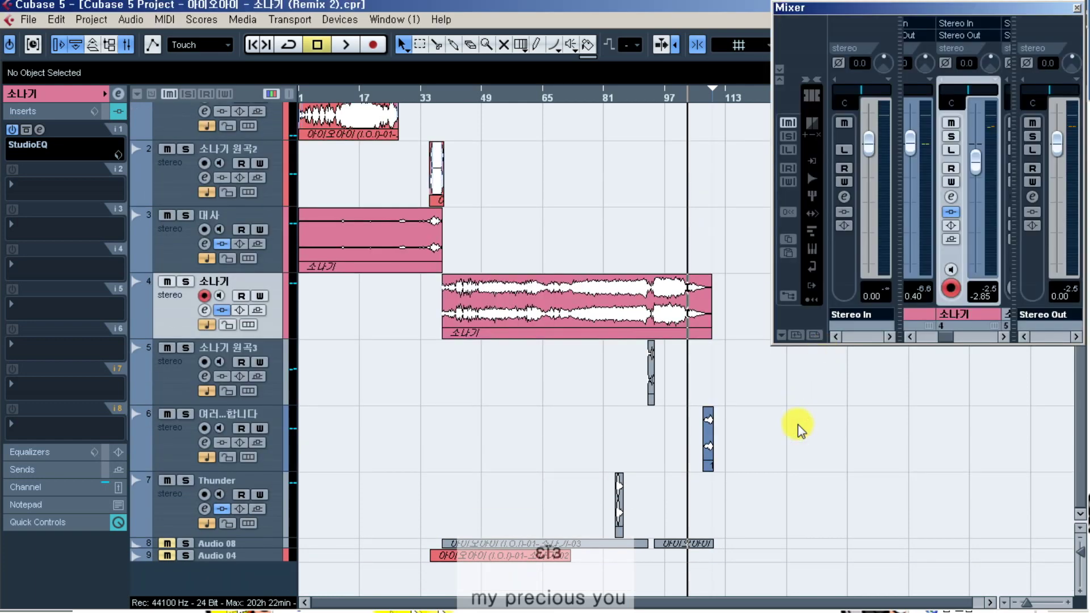
{"action": "scroll", "coordinate": [798, 424], "scroll_direction": "up", "scroll_amount": 1}
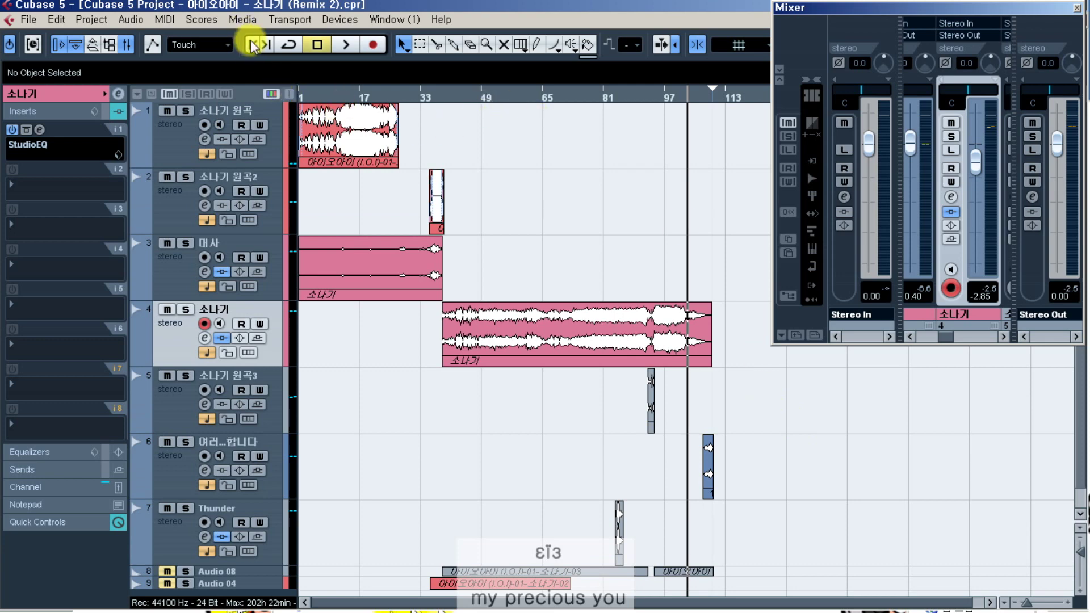
- Review the inserts and mixer levels of the tracks from 소나기 원곡 to Thunder, and place the playhead near bar 25
{"action": "left_click", "coordinate": [171, 131]}
{"action": "left_click", "coordinate": [177, 214]}
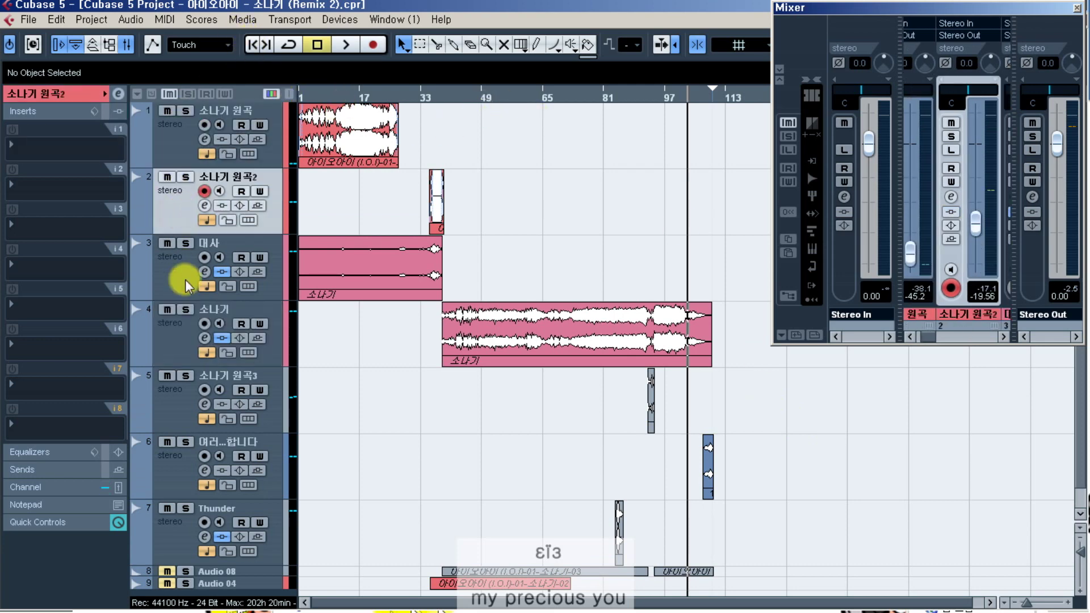
{"action": "left_click", "coordinate": [185, 284]}
{"action": "left_click", "coordinate": [172, 344]}
{"action": "left_click", "coordinate": [173, 386]}
{"action": "left_click", "coordinate": [178, 477]}
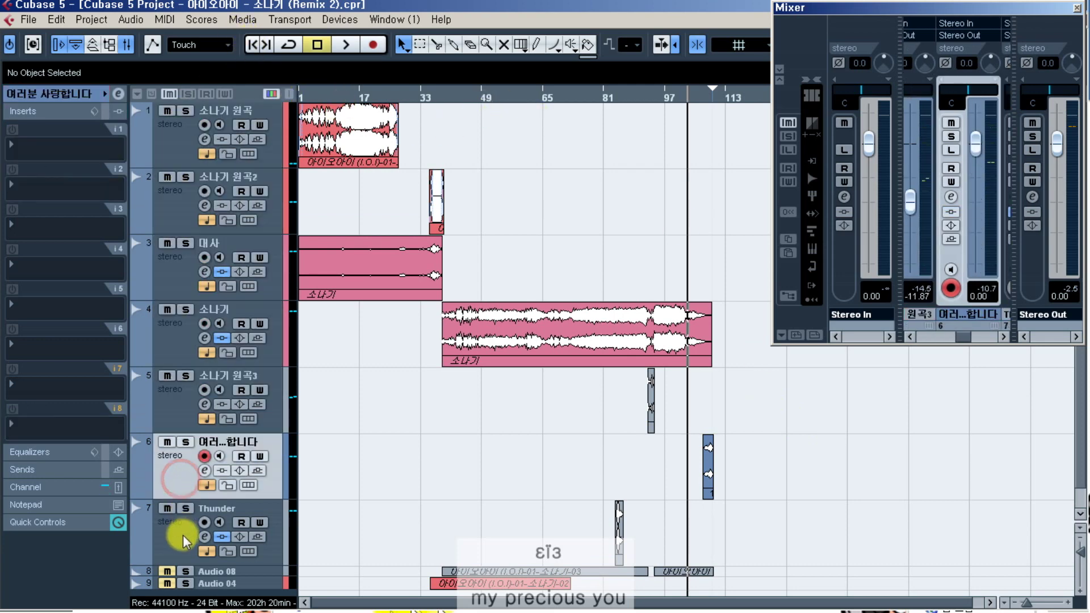
{"action": "left_click", "coordinate": [182, 540]}
{"action": "left_click", "coordinate": [250, 45]}
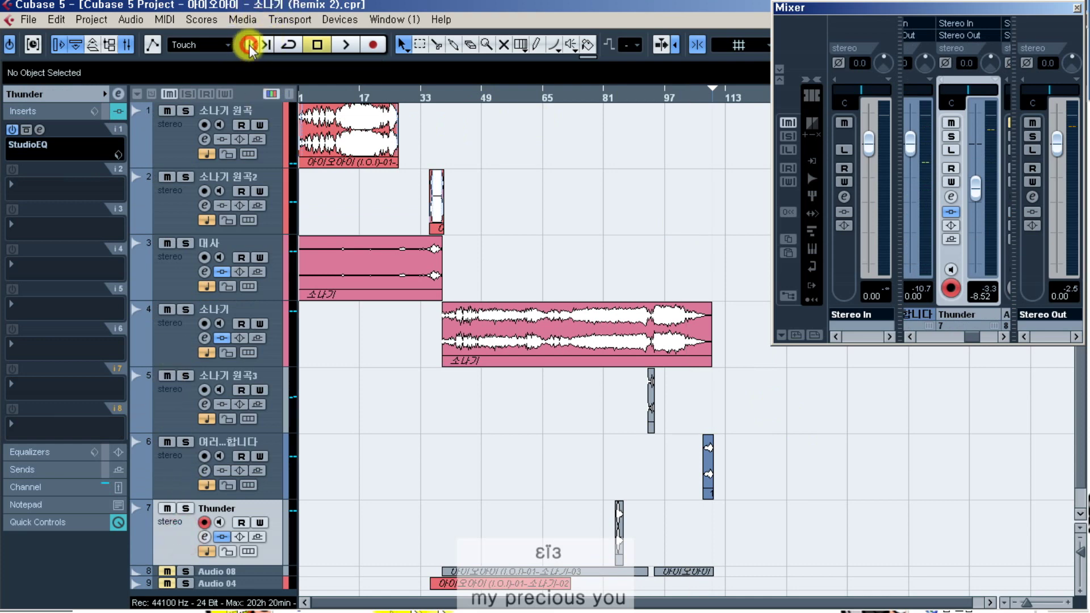
{"action": "left_click", "coordinate": [393, 95]}
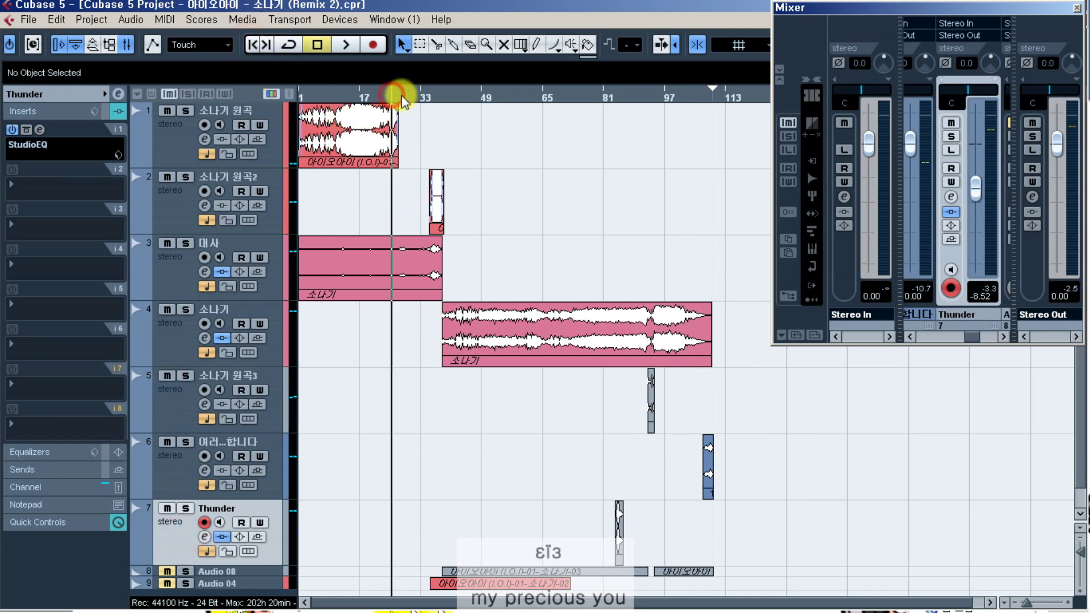
- Add one HALionOne instrument track directly below the 소나기 원곡 track
{"action": "right_click", "coordinate": [172, 153]}
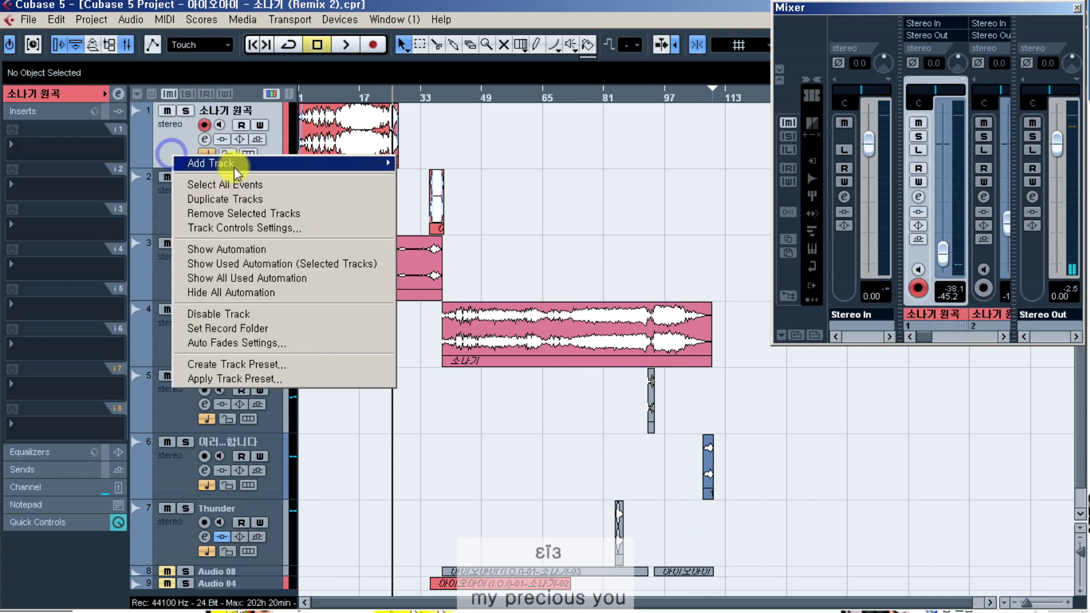
{"action": "mouse_move", "coordinate": [234, 167]}
{"action": "left_click", "coordinate": [478, 182]}
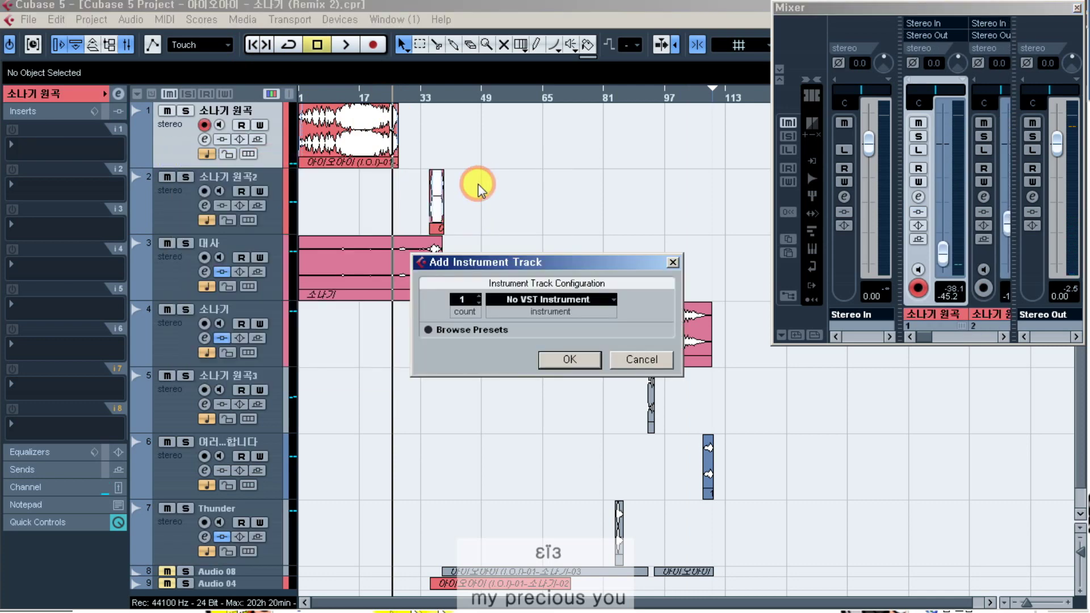
{"action": "left_click", "coordinate": [606, 299]}
{"action": "left_click", "coordinate": [560, 370]}
{"action": "left_click", "coordinate": [572, 358]}
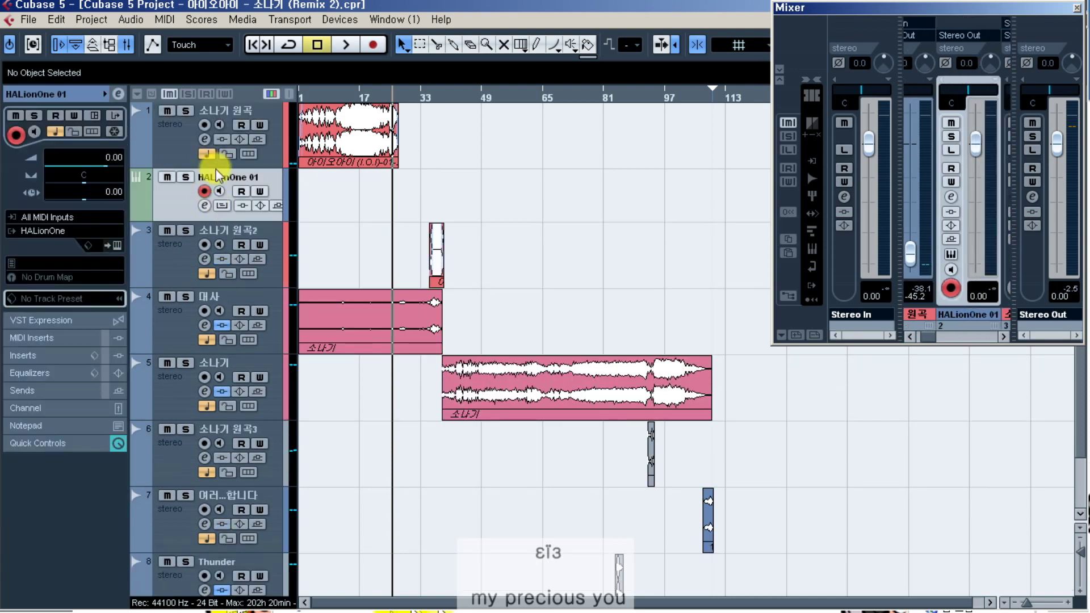
- Rename the HALionOne track to Piano and load the YAMAHA S90ES Piano program
{"action": "double_click", "coordinate": [229, 177]}
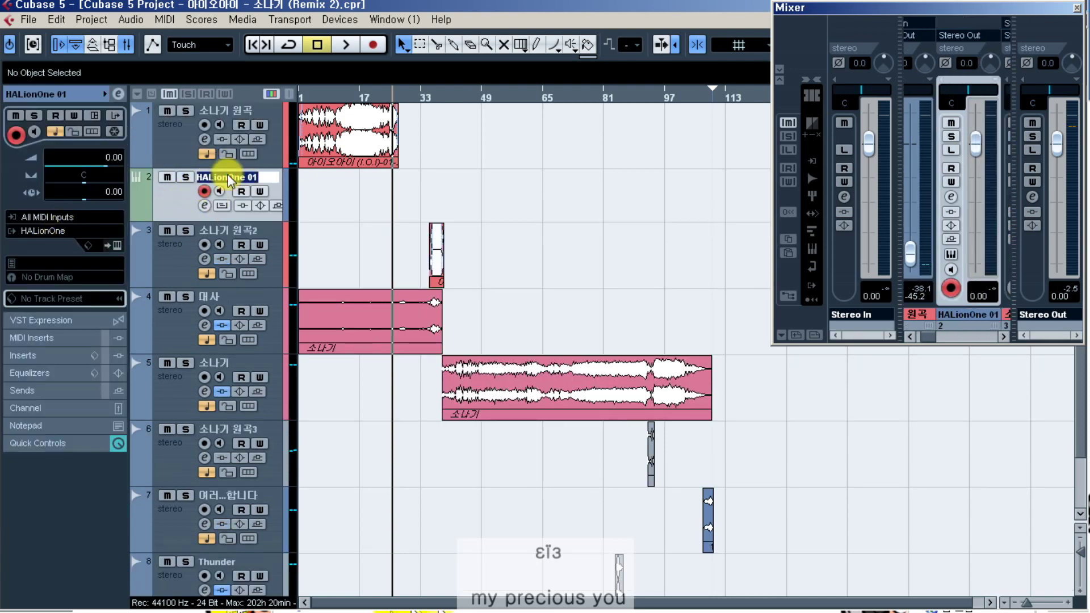
{"action": "type", "text": "Piano"}
{"action": "key", "text": "Return"}
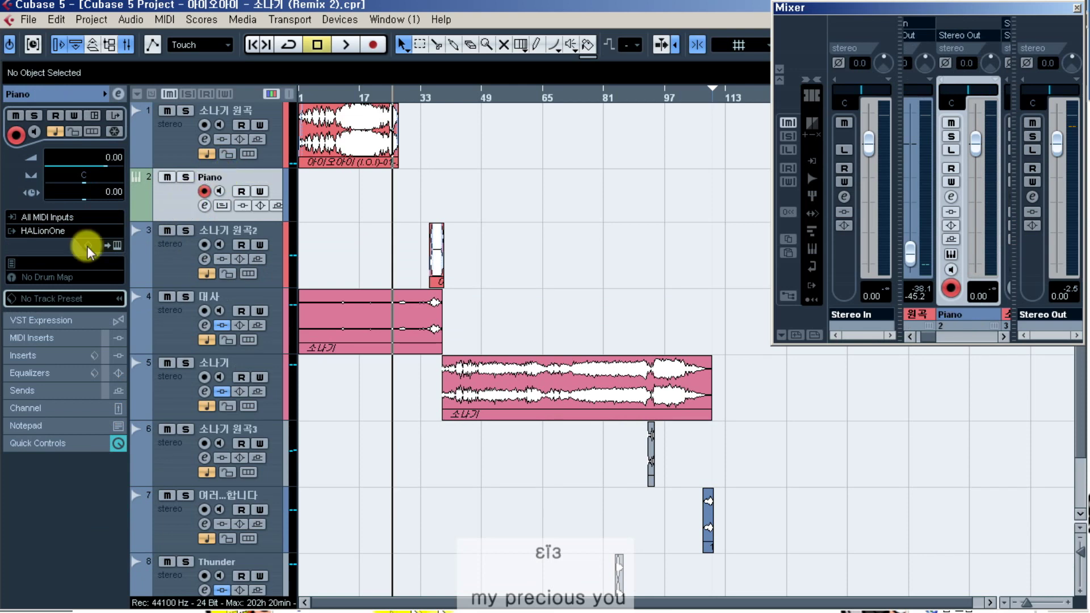
{"action": "left_click", "coordinate": [61, 263]}
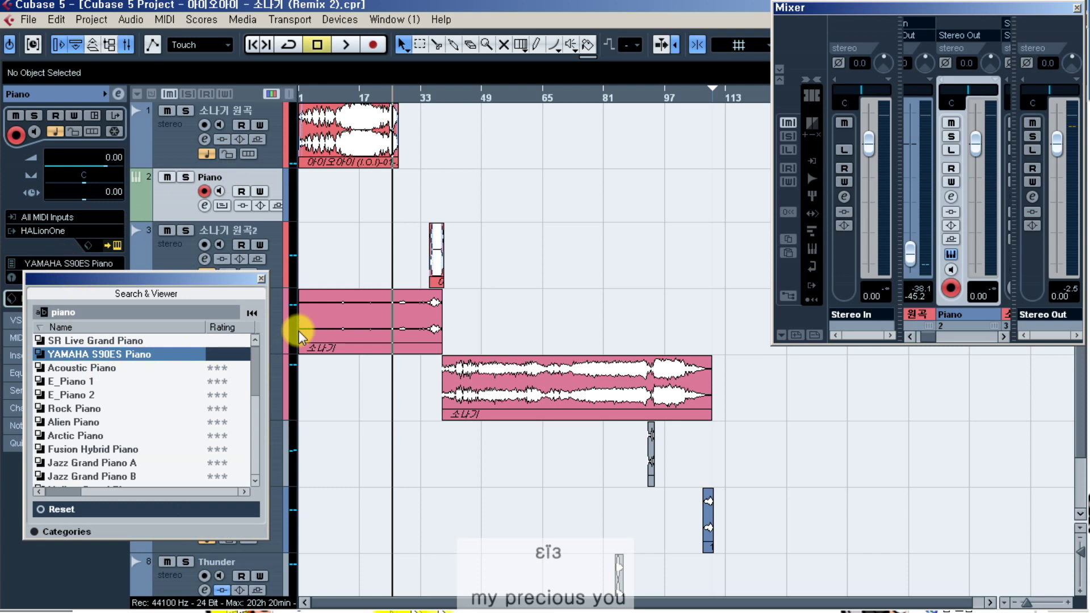
{"action": "left_click", "coordinate": [261, 279]}
- Draw an empty part on the Piano track from bar 27 to about bar 35, with the mixer hidden
{"action": "right_click", "coordinate": [356, 212]}
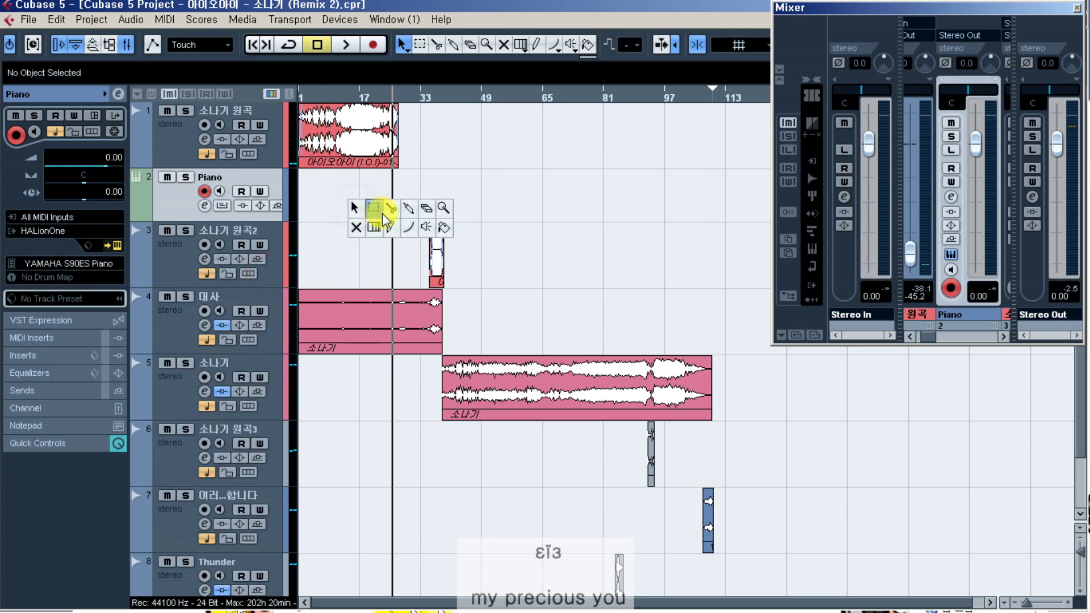
{"action": "left_click", "coordinate": [394, 219]}
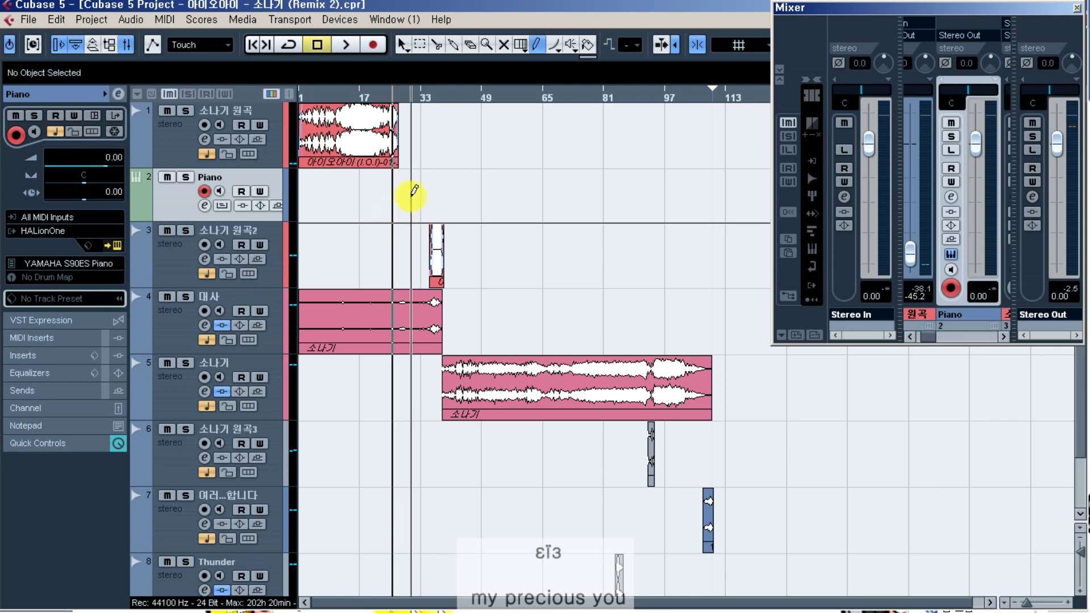
{"action": "key", "text": "h"}
{"action": "key", "text": "h"}
{"action": "key", "text": "h"}
{"action": "key", "text": "h"}
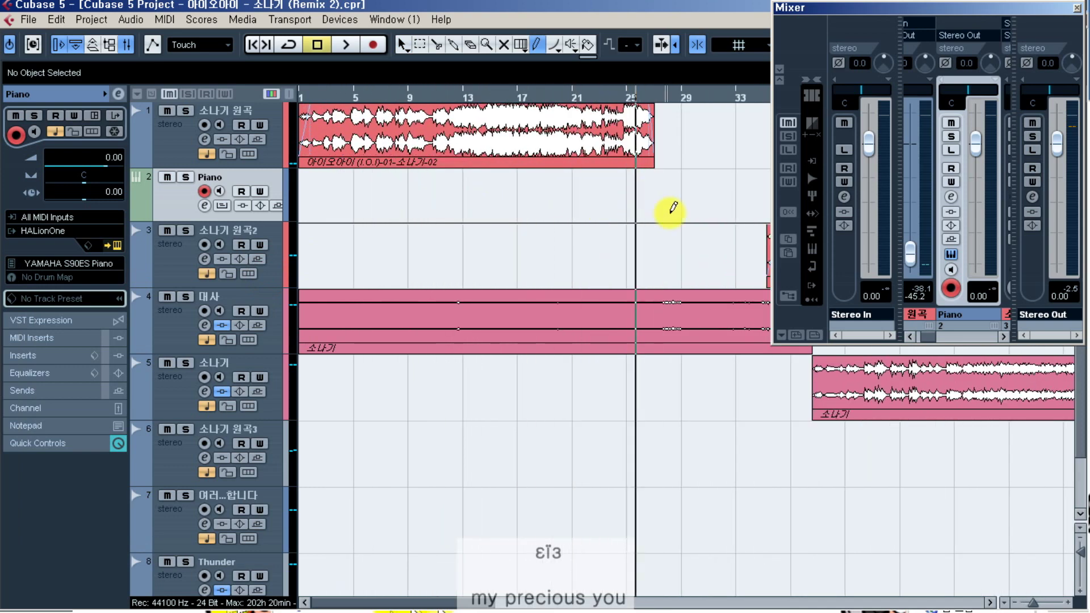
{"action": "left_click", "coordinate": [989, 601]}
{"action": "left_click", "coordinate": [989, 600]}
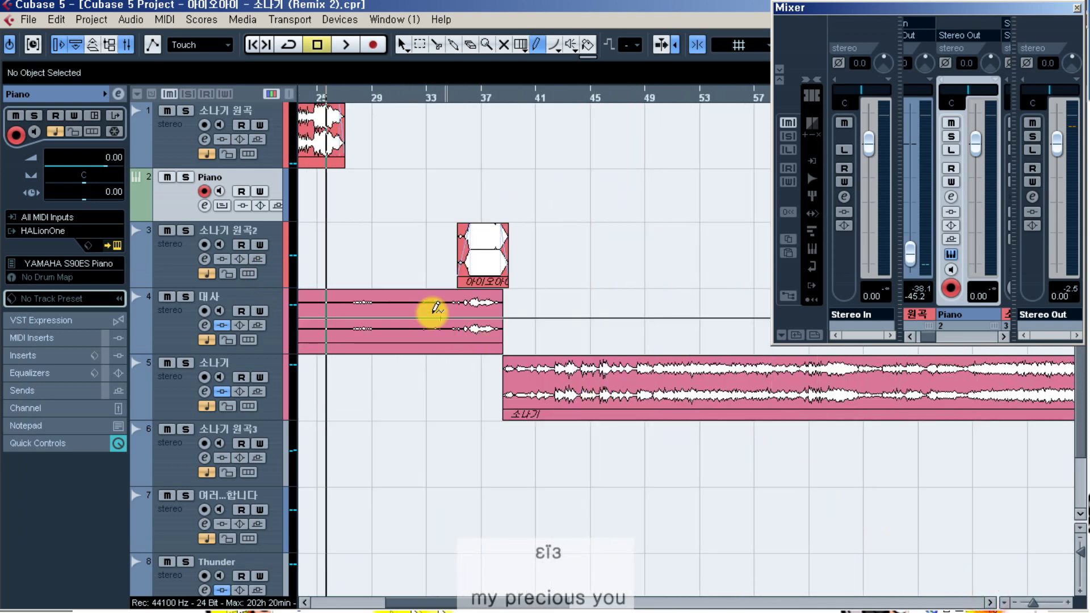
{"action": "key", "text": "F3"}
{"action": "left_click_drag", "start_coordinate": [346, 193], "coordinate": [462, 213]}
{"action": "key", "text": "1"}
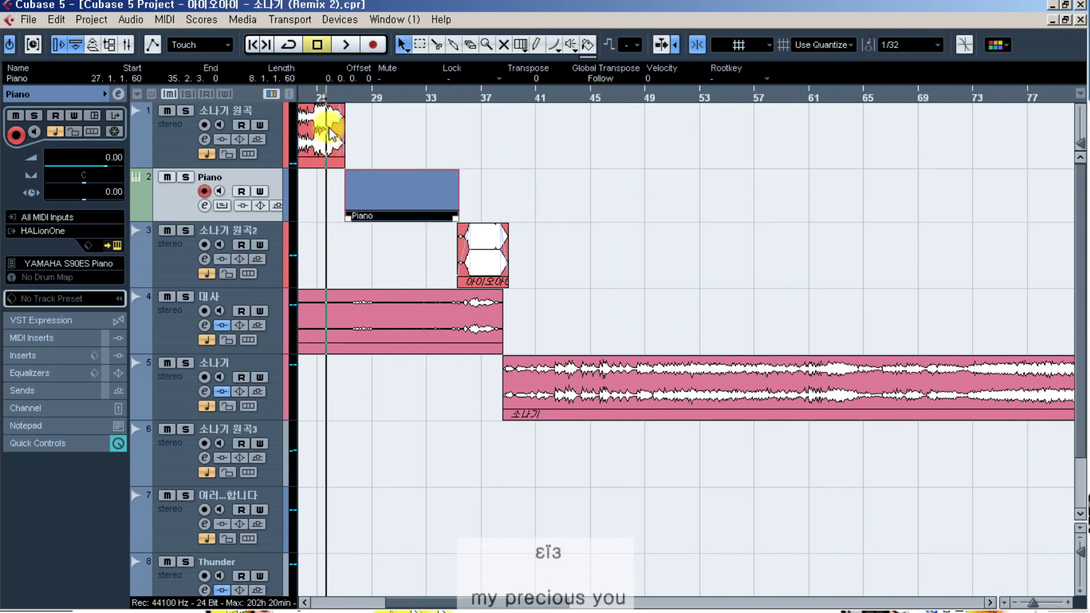
- Play the project from about bar 26 and lower the Piano channel's volume to -17.09 in the mixer
{"action": "left_click", "coordinate": [337, 95]}
{"action": "key", "text": "space"}
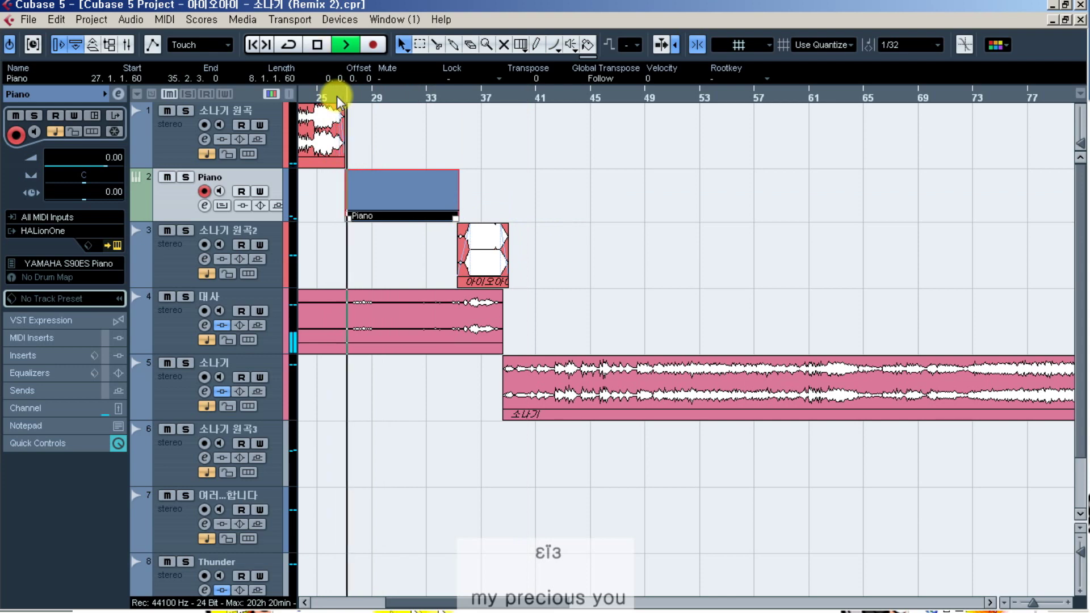
{"action": "key", "text": "F3"}
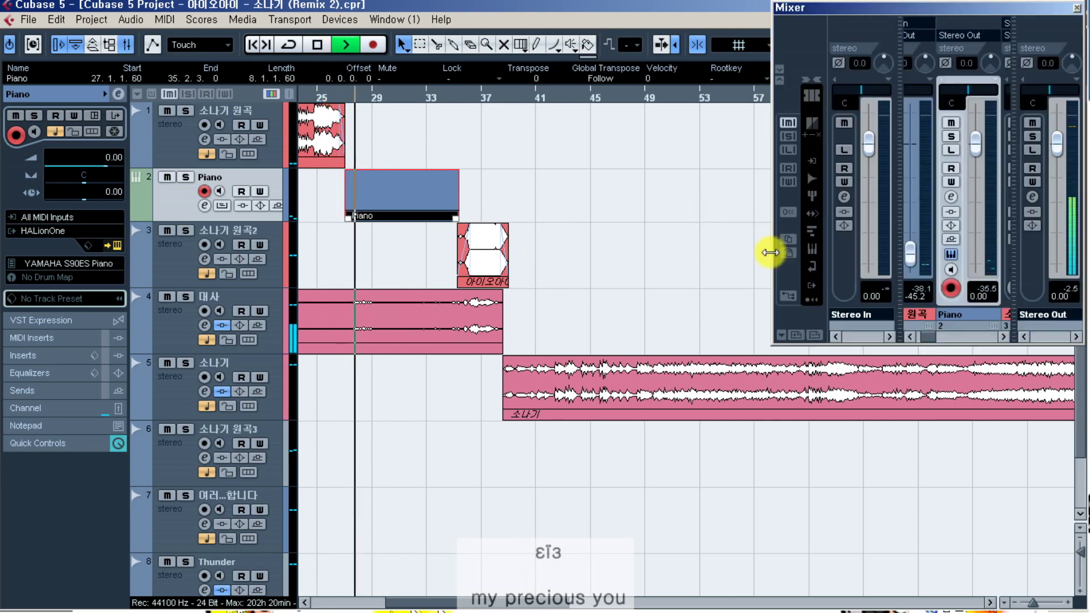
{"action": "left_click_drag", "start_coordinate": [978, 149], "coordinate": [976, 219]}
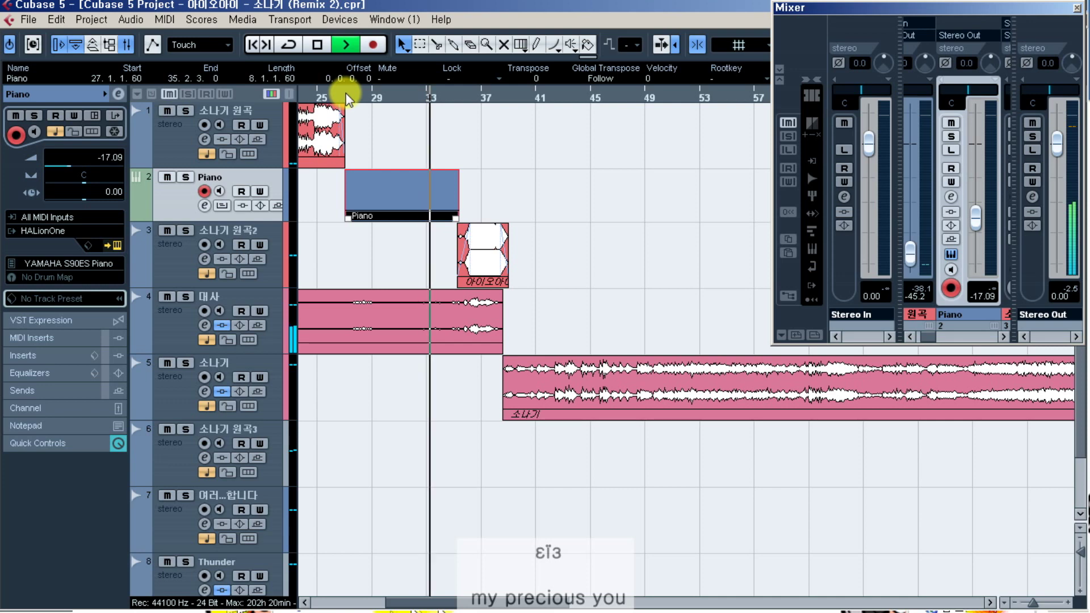
{"action": "key", "text": "space"}
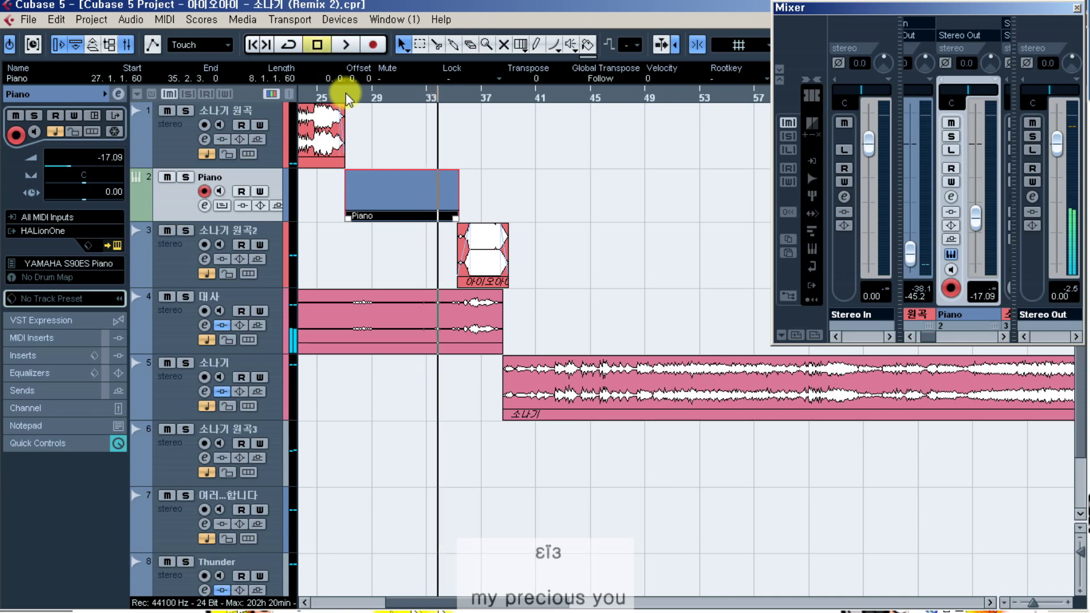
{"action": "mouse_move", "coordinate": [113, 599]}
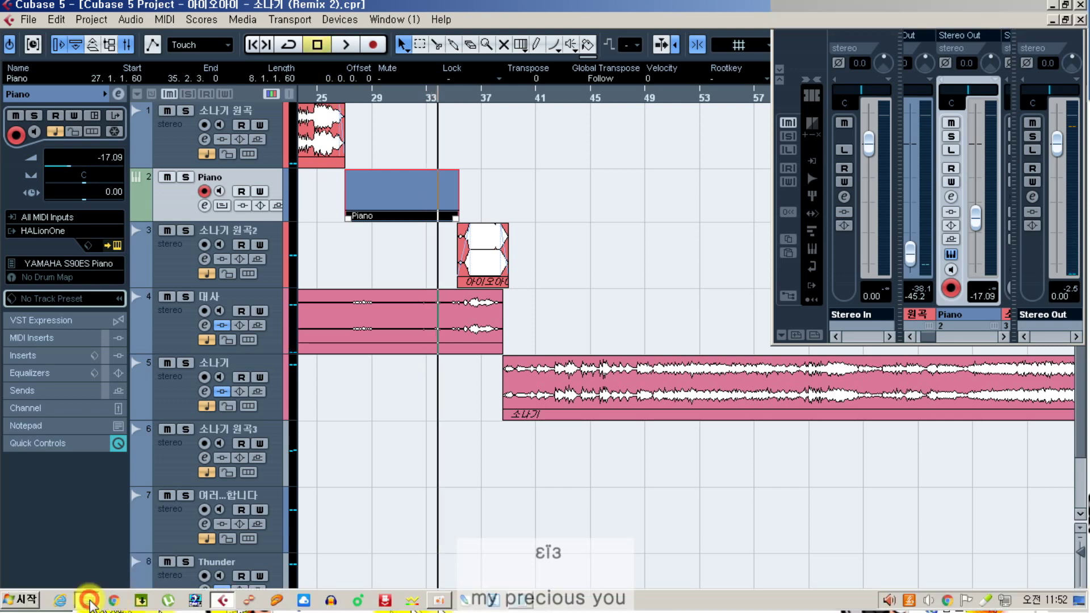
{"action": "key", "text": "F3"}
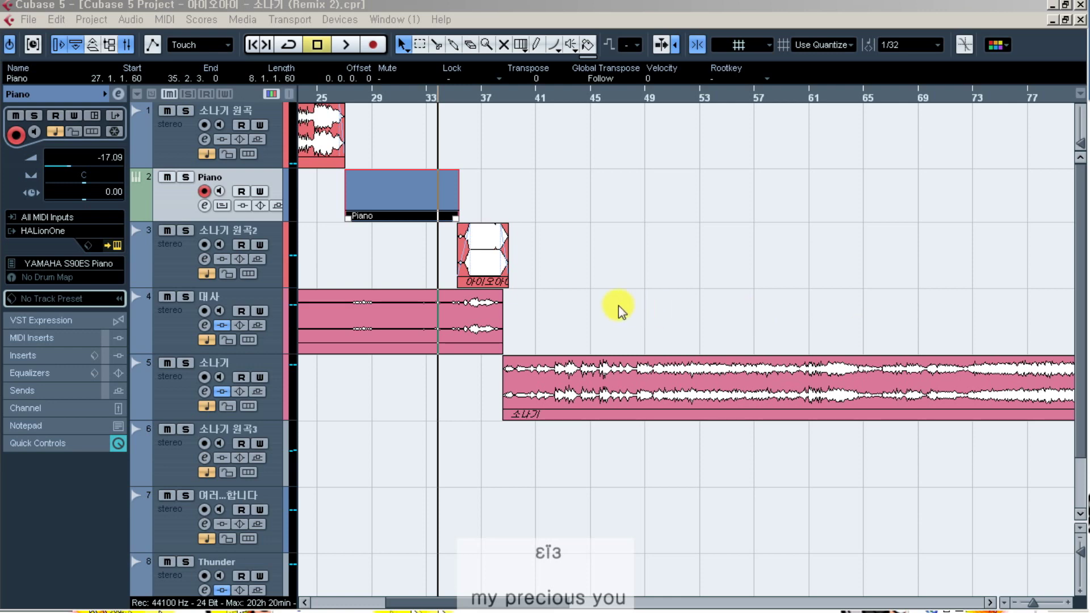
{"action": "mouse_move", "coordinate": [458, 607]}
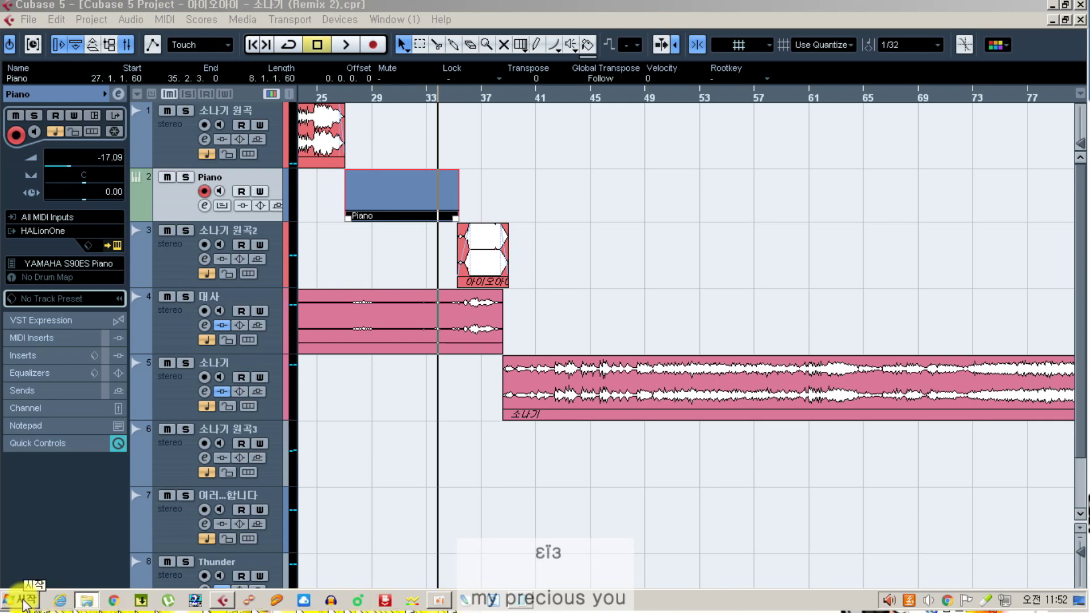
{"action": "left_click", "coordinate": [24, 602]}
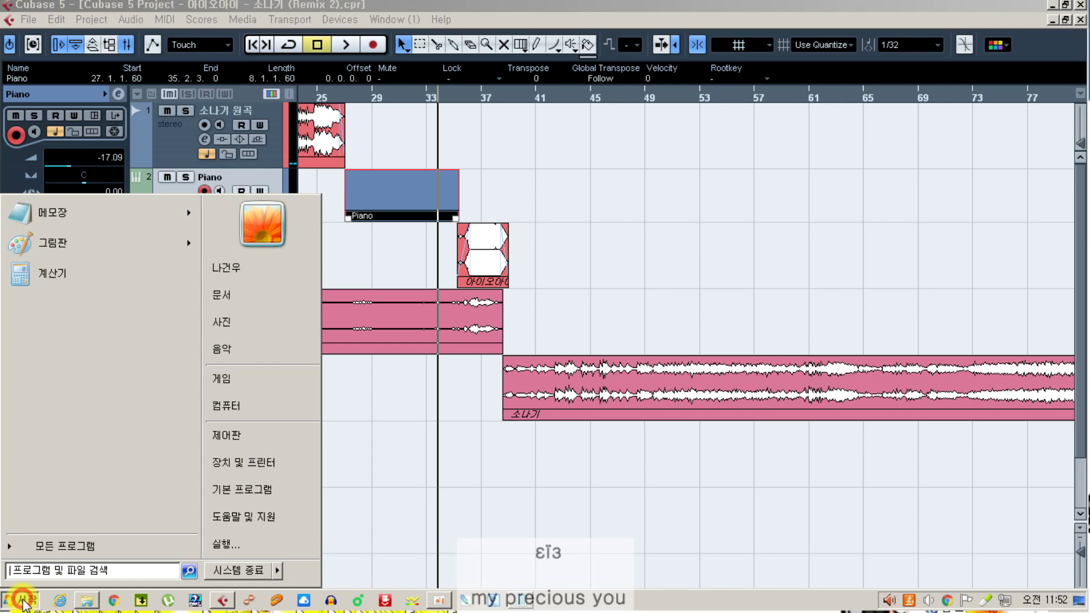
{"action": "left_click", "coordinate": [59, 548]}
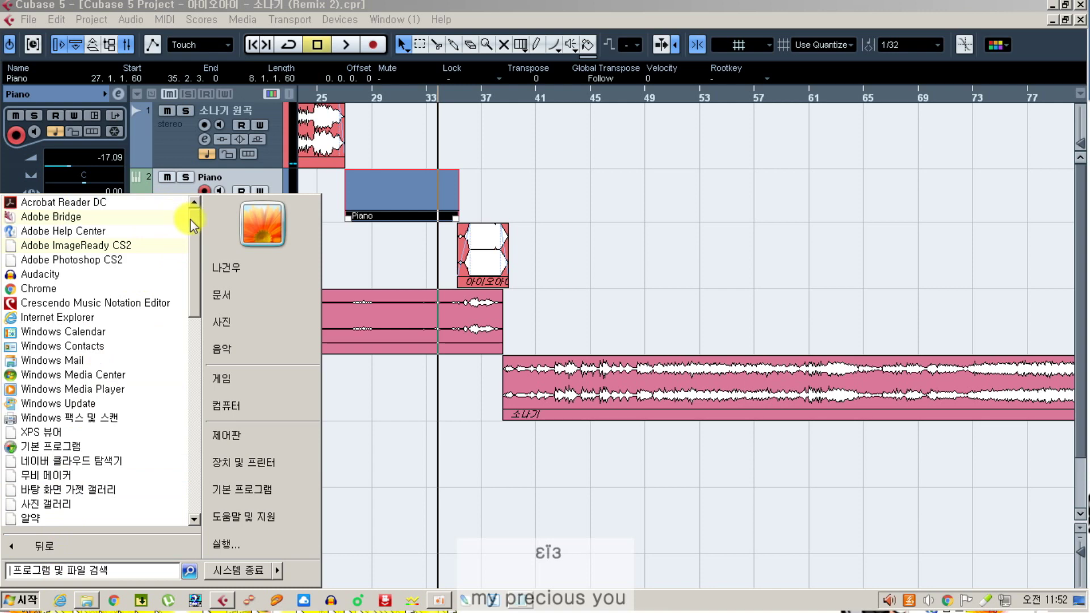
{"action": "left_click_drag", "start_coordinate": [190, 219], "coordinate": [179, 329]}
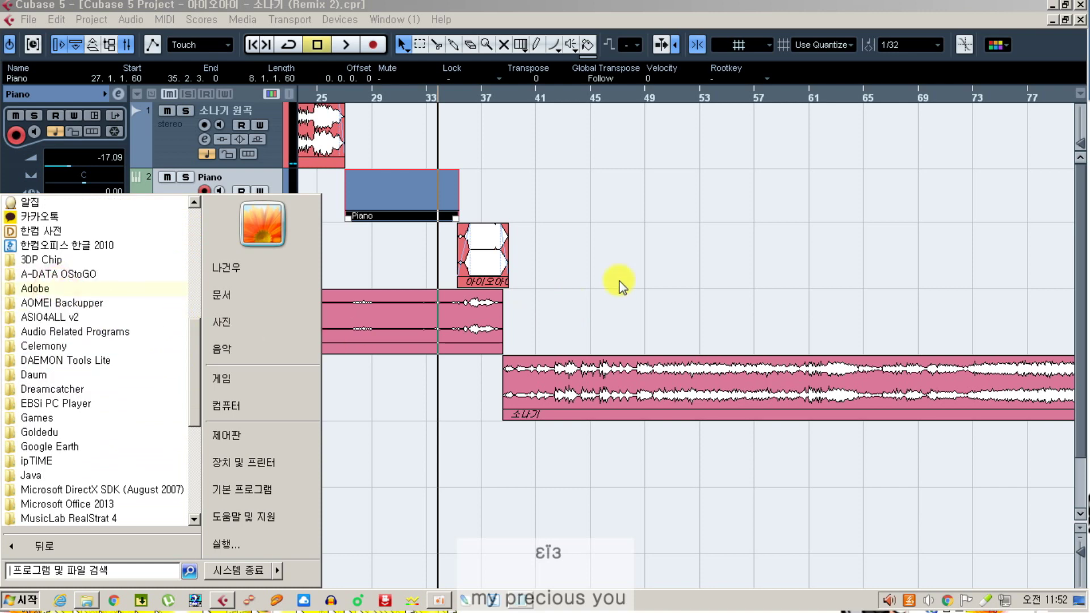
{"action": "key", "text": "F3"}
{"action": "left_click", "coordinate": [761, 238]}
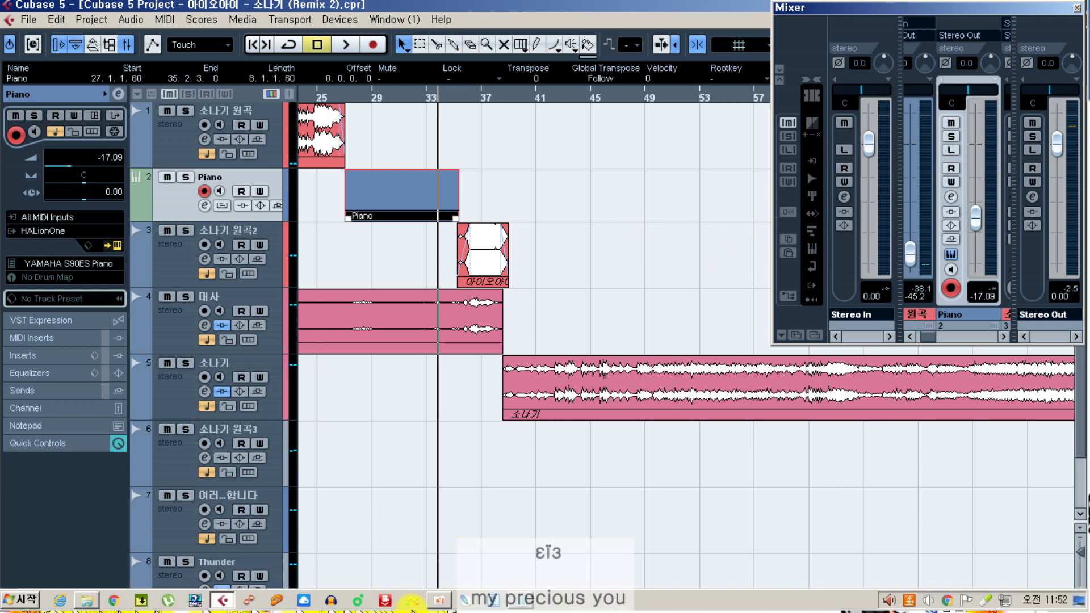
- Open the Piano part in the Key Editor
{"action": "key", "text": "ctrl+e"}
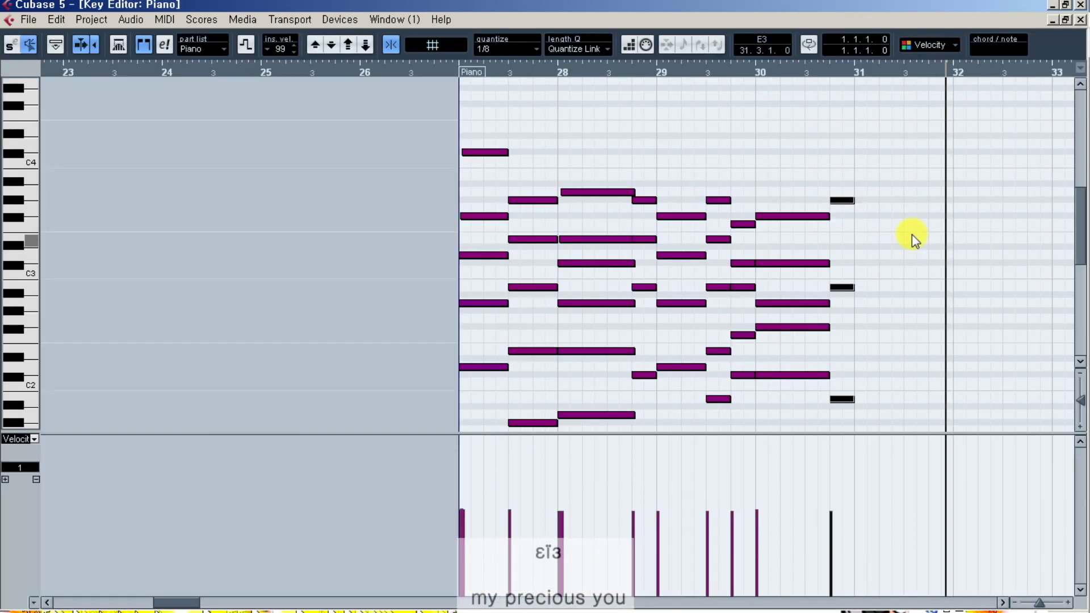
- Switch to Notepad and add the text "아.. 일시정지 시켜놓고 다시 녹화버튼은 안눌렀네요;;" below the hmm.. line
{"action": "mouse_move", "coordinate": [407, 606]}
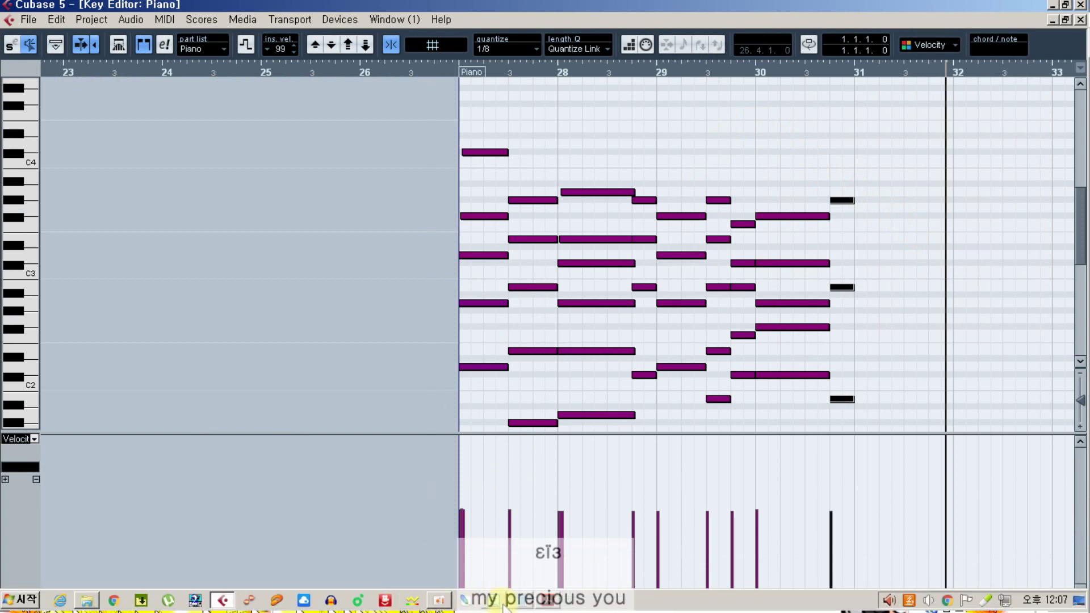
{"action": "left_click", "coordinate": [520, 606]}
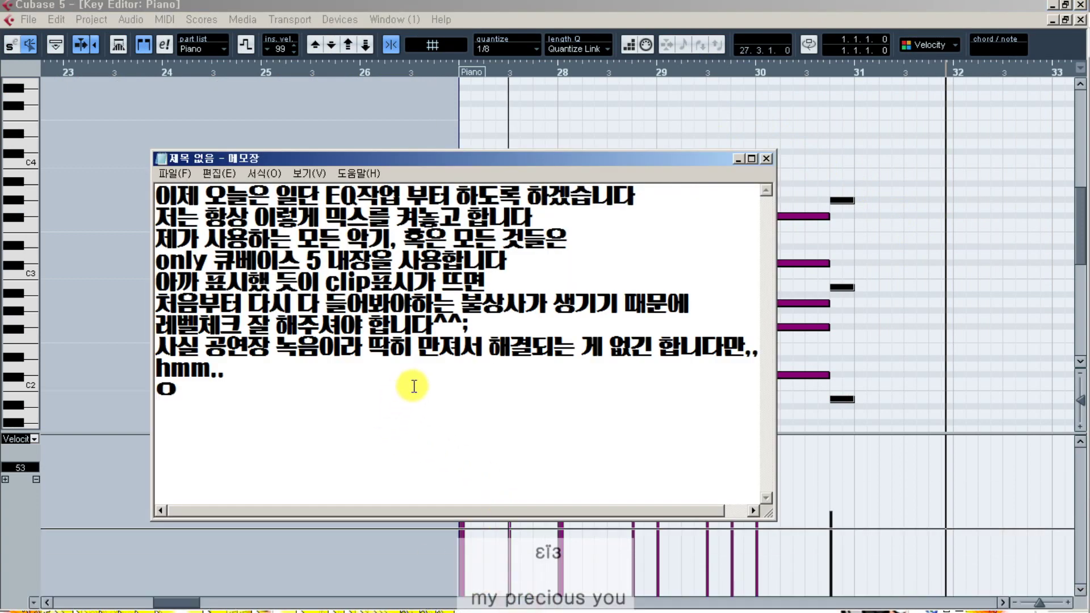
{"action": "type", "text": "아.. 일"}
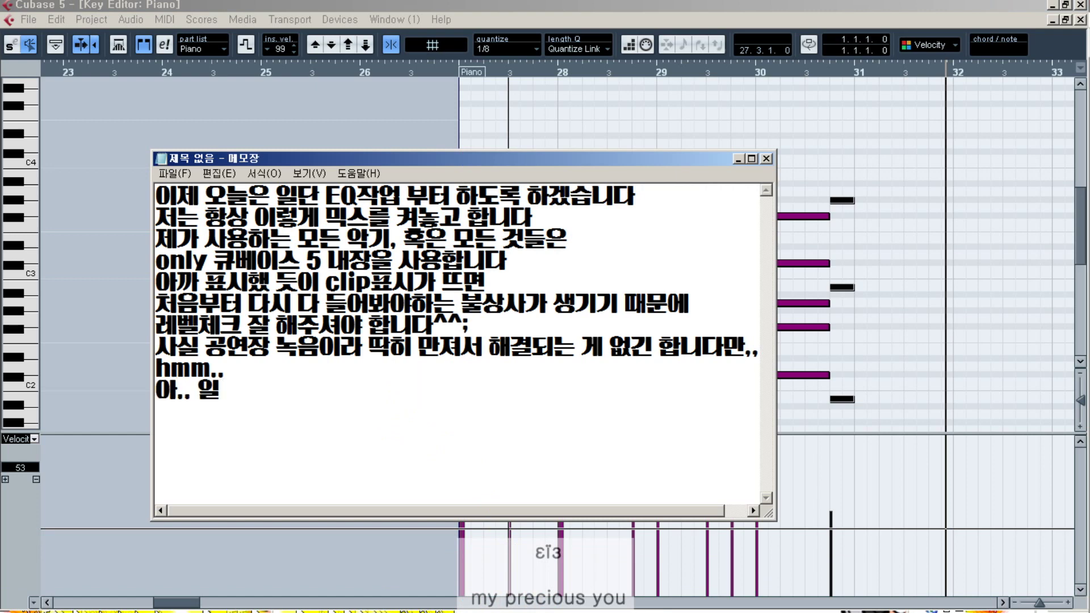
{"action": "type", "text": "지시정지 시"}
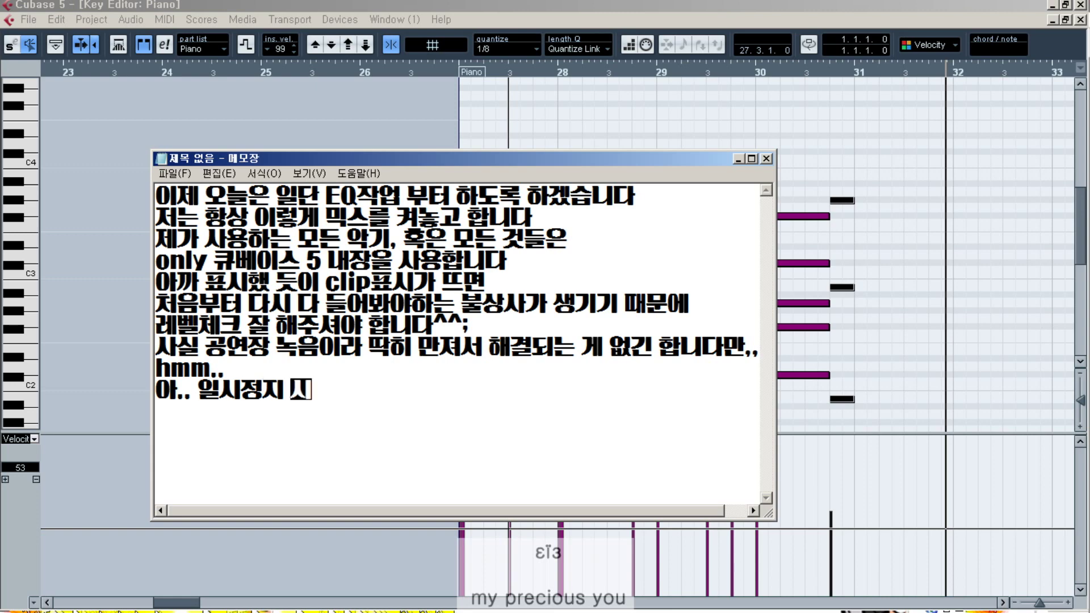
{"action": "type", "text": "켜놓고 "}
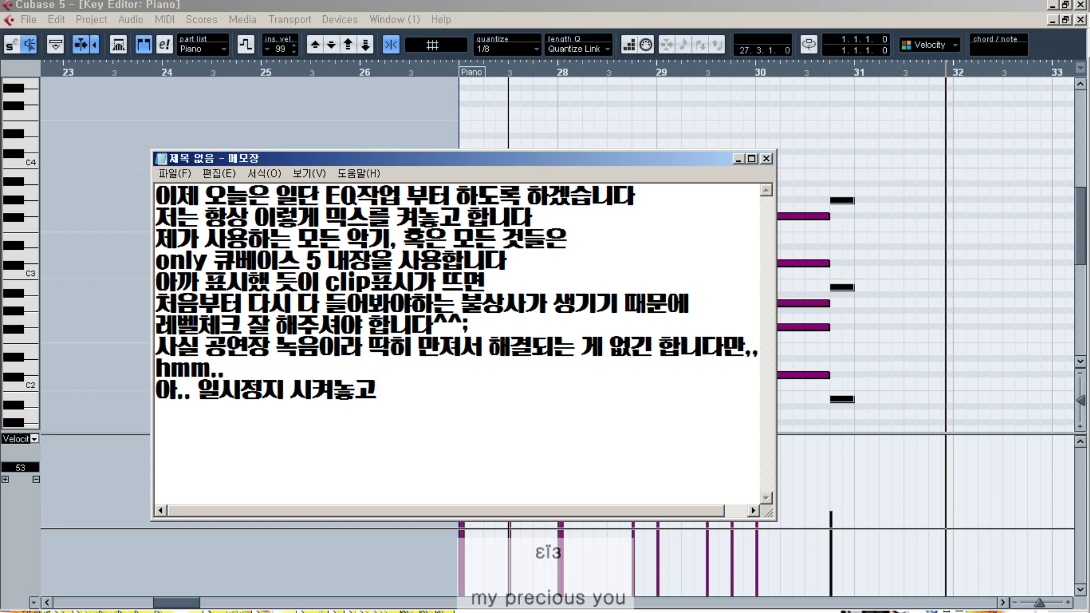
{"action": "type", "text": "다시 "}
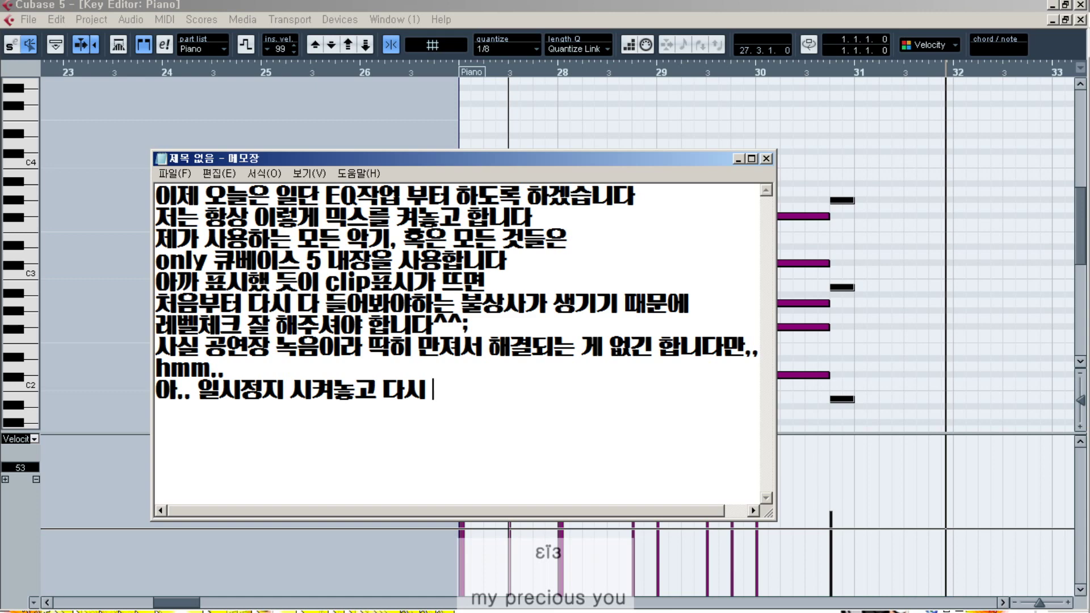
{"action": "type", "text": "녹화버튼"}
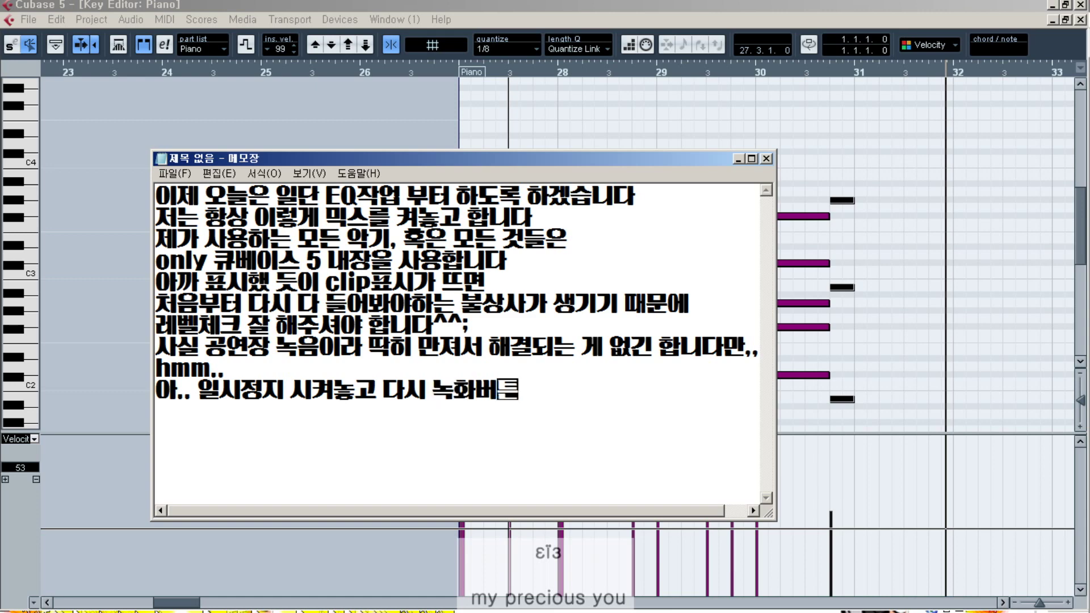
{"action": "type", "text": "은 "}
{"action": "type", "text": "안눌렀"}
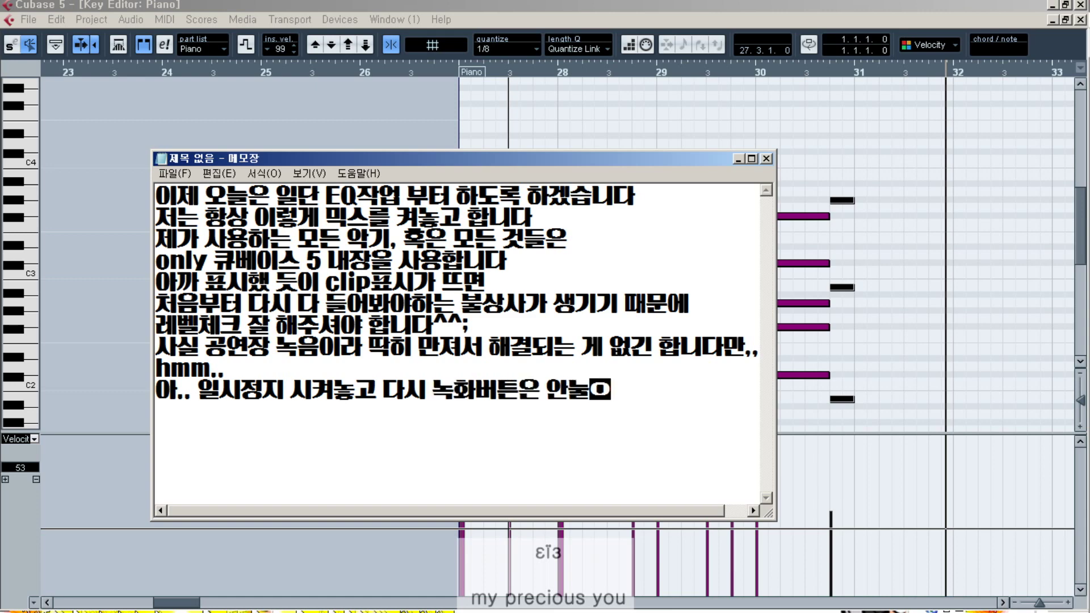
{"action": "type", "text": "네요;"}
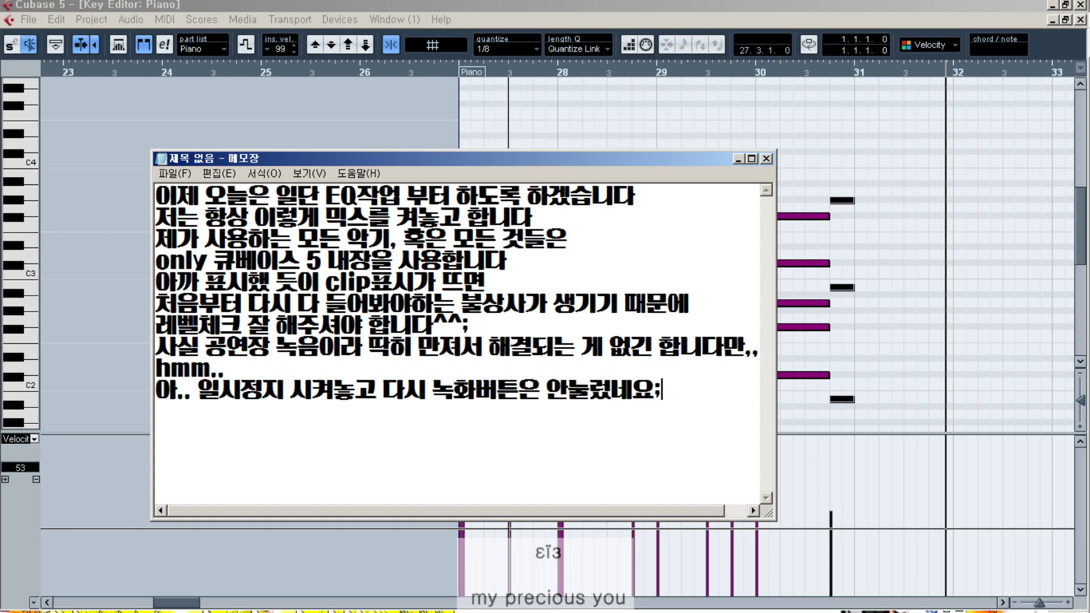
{"action": "type", "text": ";"}
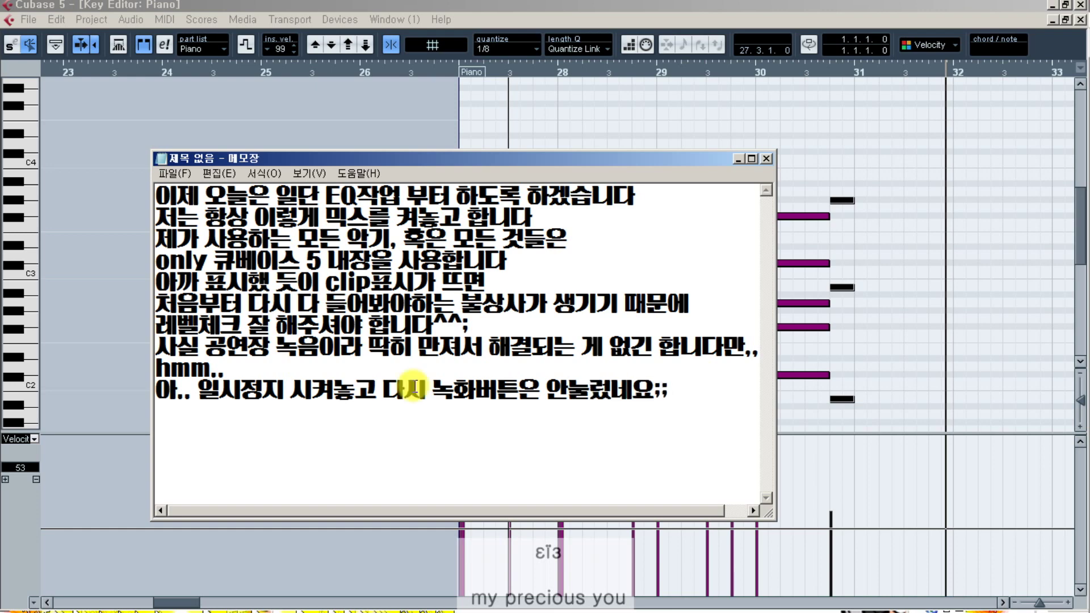
- Back in Cubase, place the project cursor at bar 27, close the Key Editor and zoom out the arrangement
{"action": "left_click", "coordinate": [883, 266]}
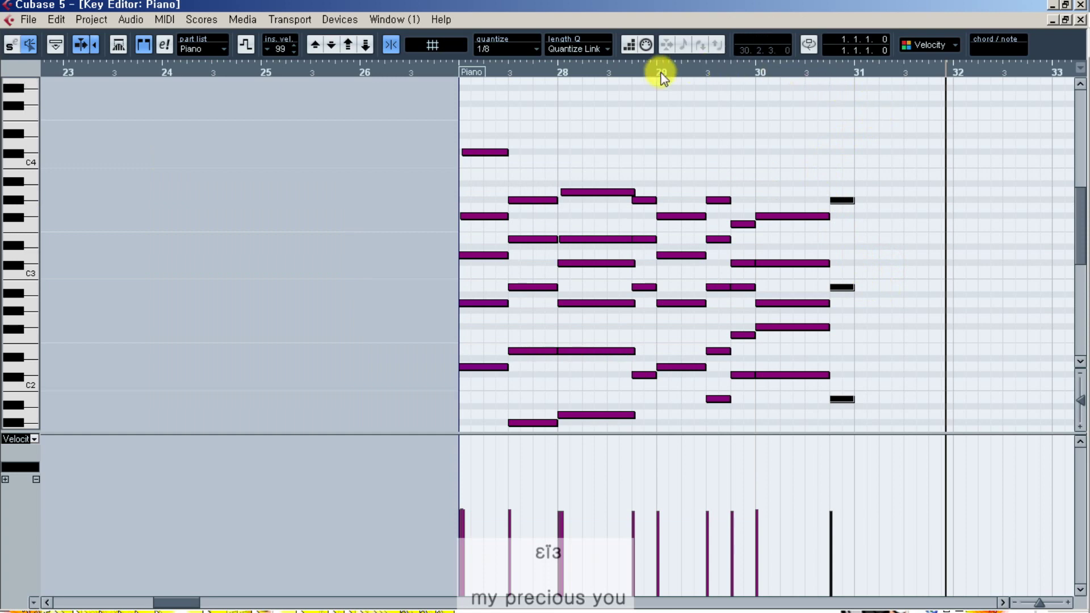
{"action": "left_click", "coordinate": [458, 73]}
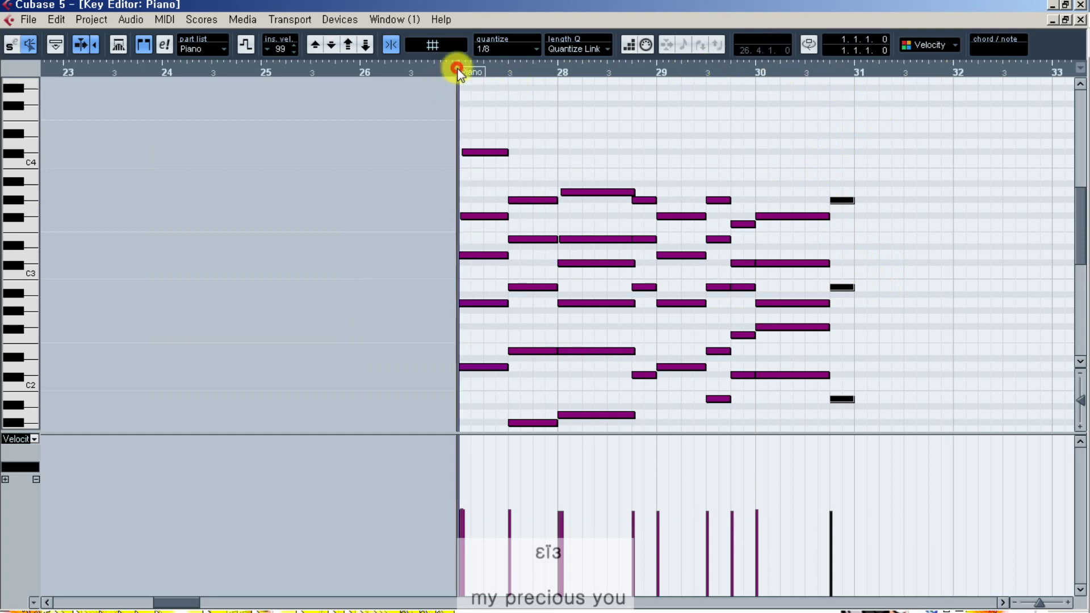
{"action": "left_click", "coordinate": [1080, 21]}
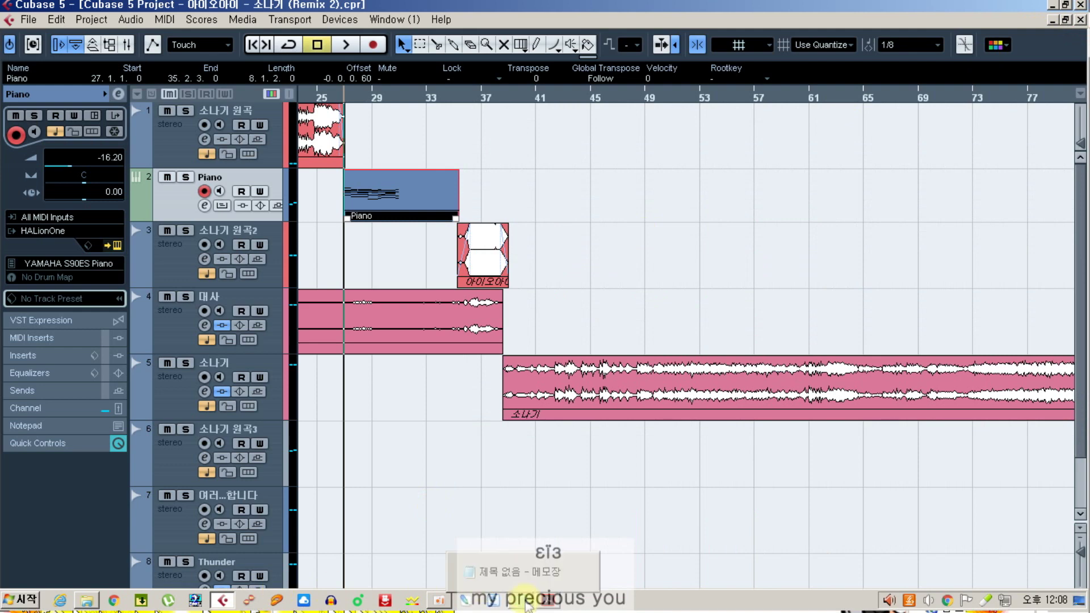
{"action": "key", "text": "g"}
{"action": "key", "text": "g"}
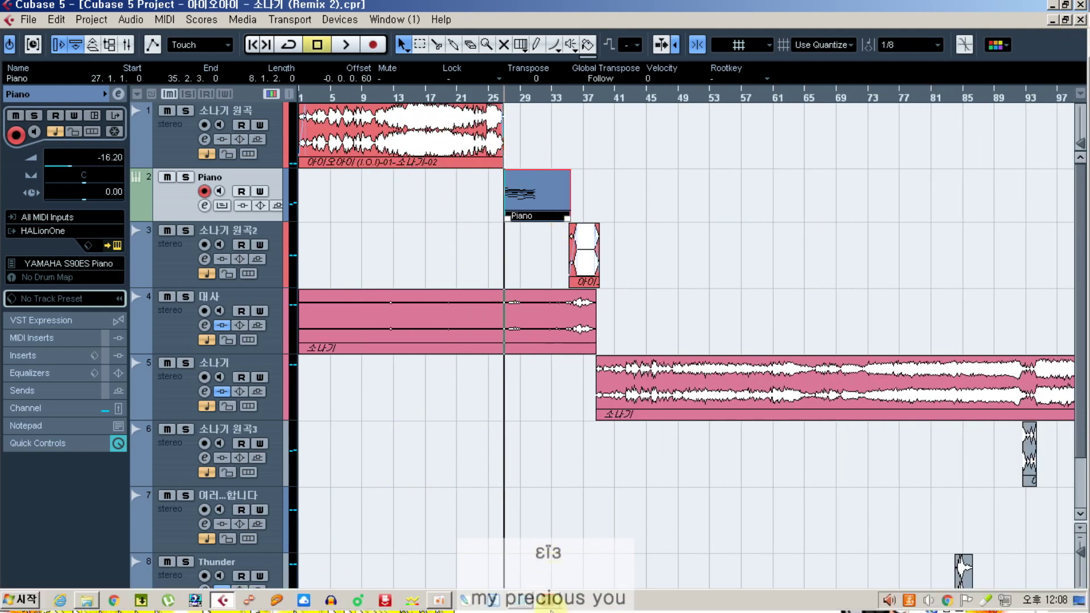
- Shift the Notepad window off the first track and add the line "저 빈자리에 피아노 bgm으로 깔아 보려고 합니다"
{"action": "left_click", "coordinate": [515, 599]}
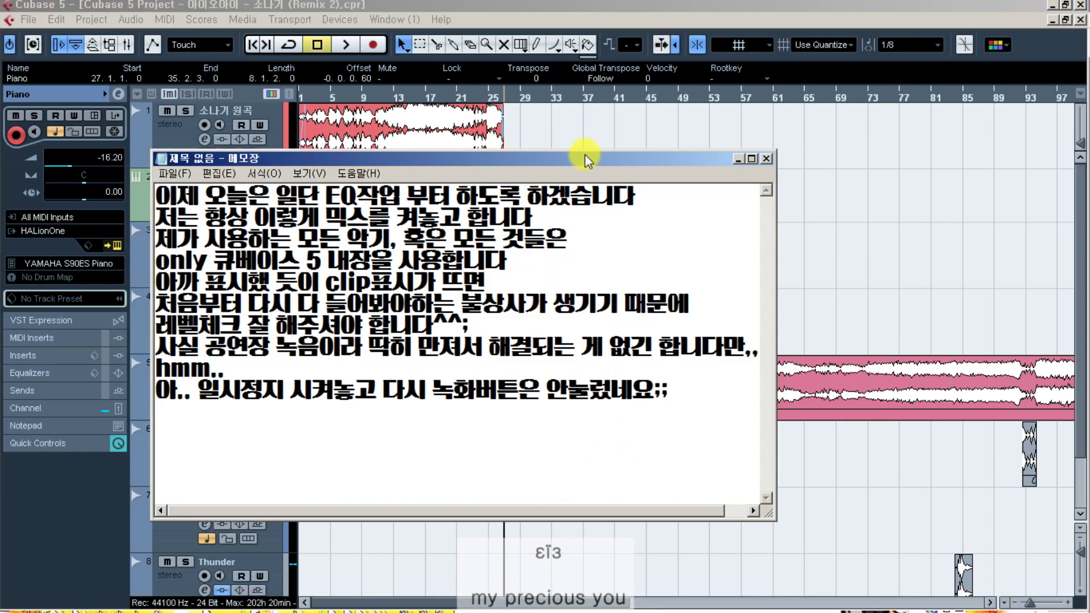
{"action": "left_click_drag", "start_coordinate": [580, 159], "coordinate": [598, 208]}
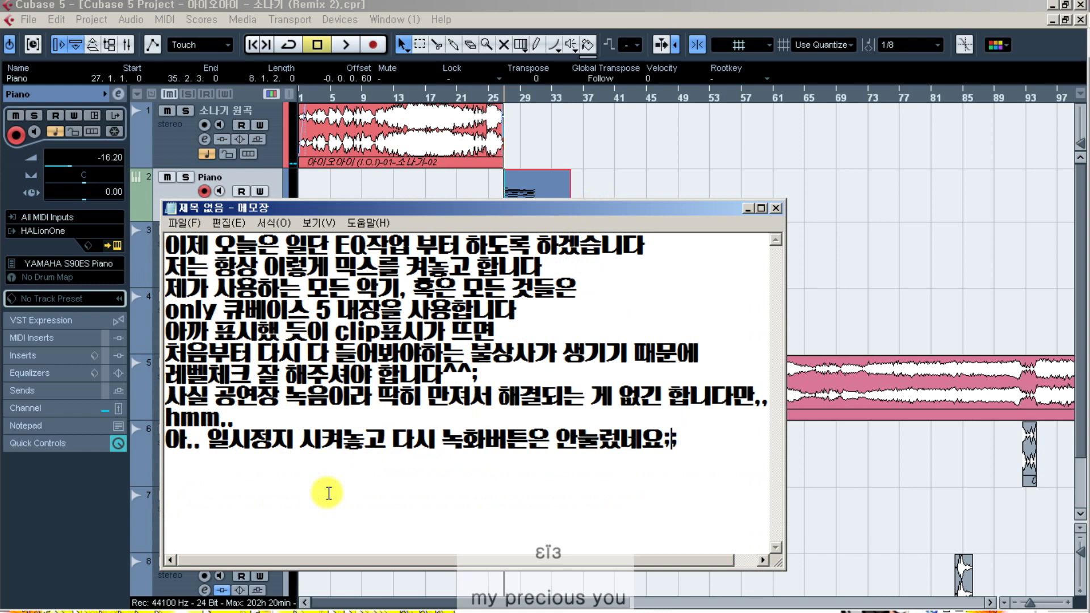
{"action": "key", "text": "Return"}
{"action": "type", "text": "저 빈자리"}
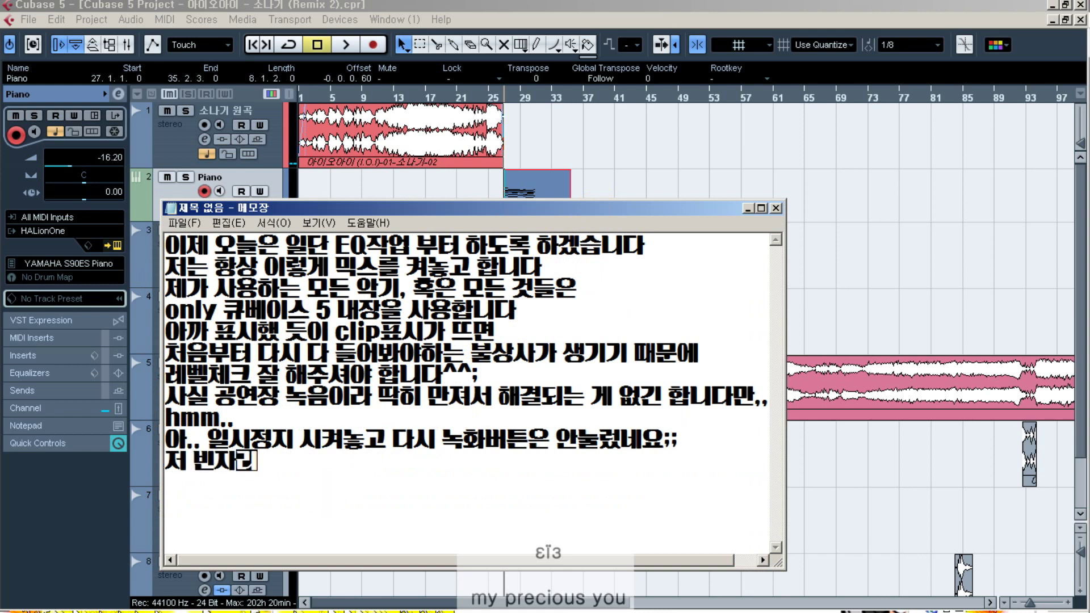
{"action": "type", "text": "에 피아노 "}
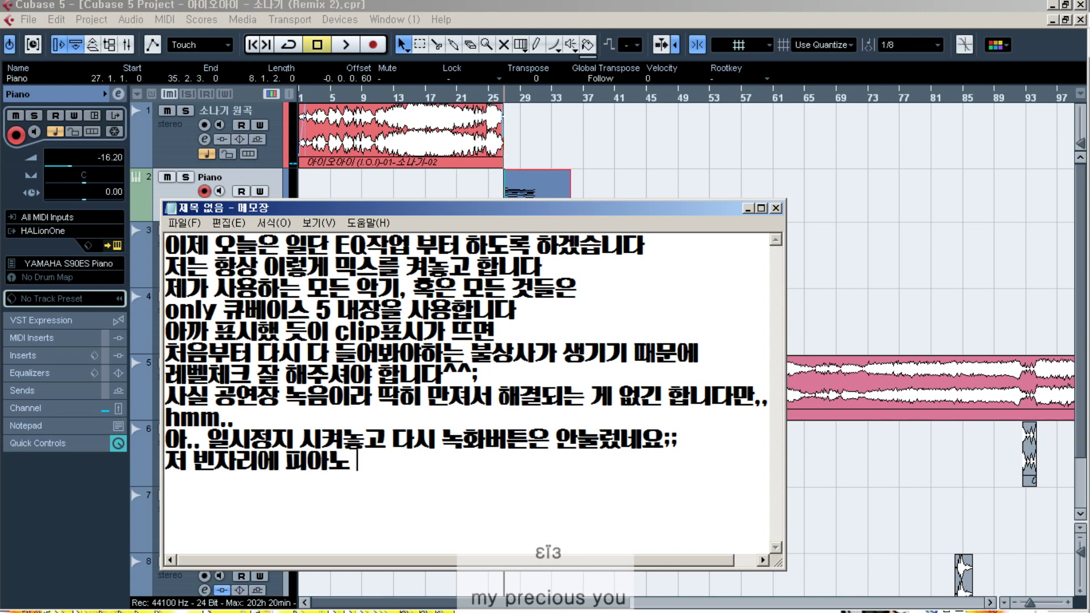
{"action": "type", "text": "bgm으로 "}
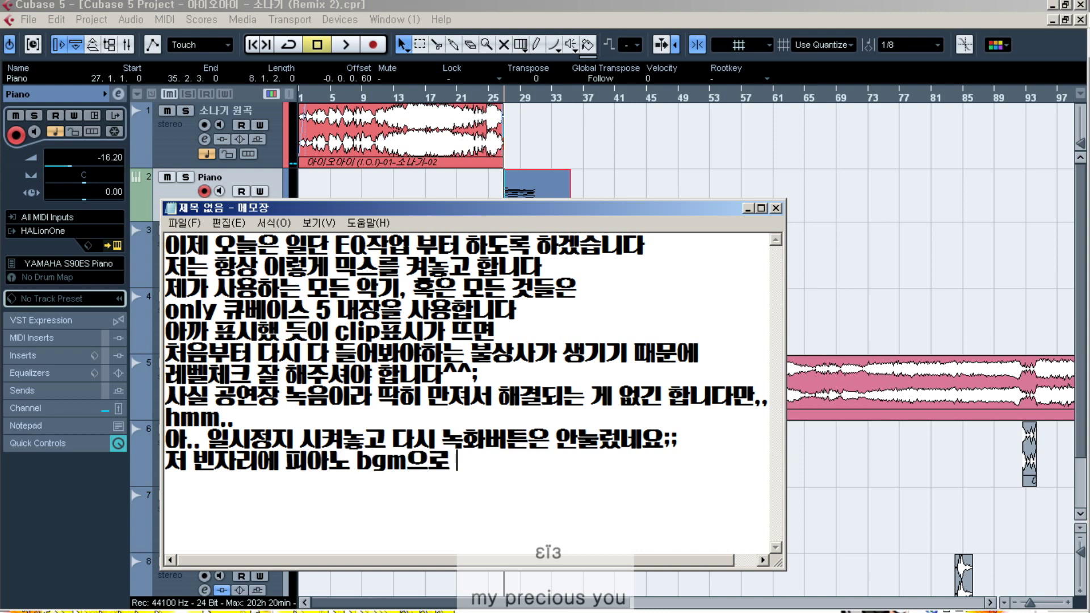
{"action": "type", "text": "까 ㅣㄹ아 보려ㄱ"}
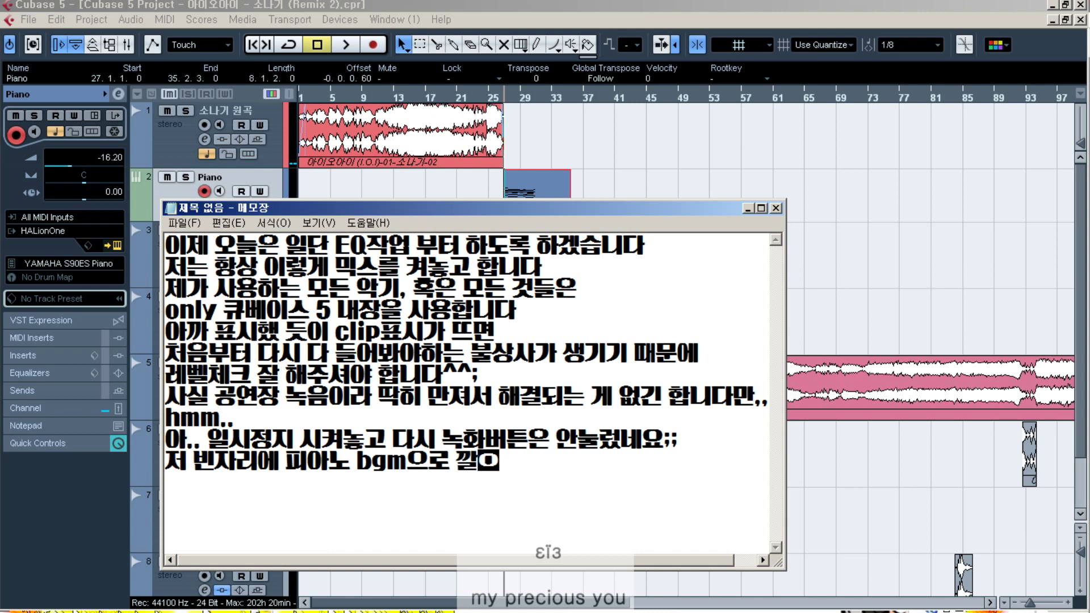
{"action": "type", "text": "ㅗ "}
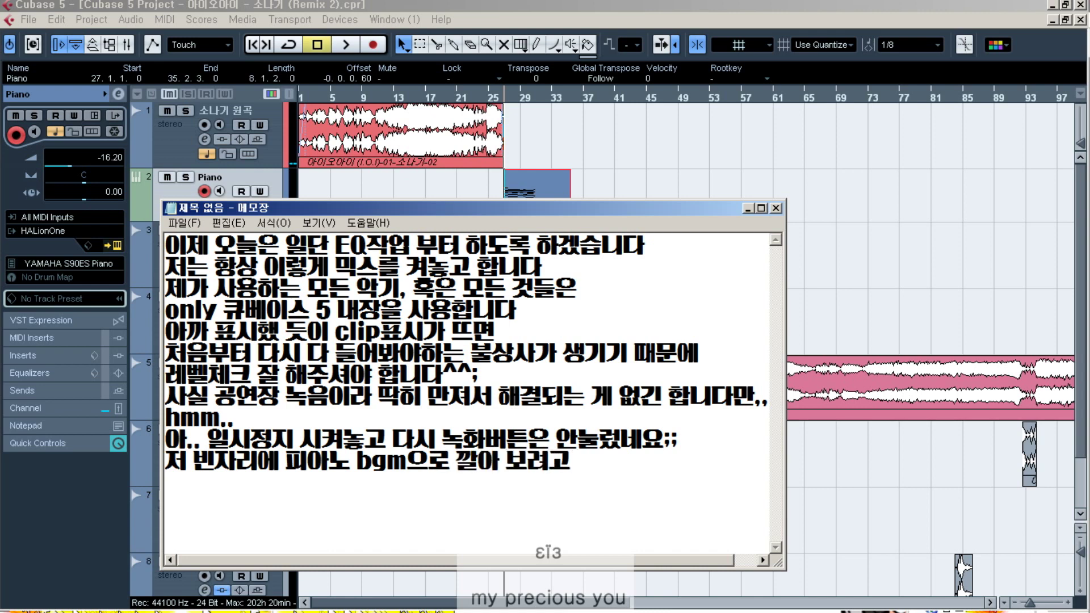
{"action": "type", "text": "합니다"}
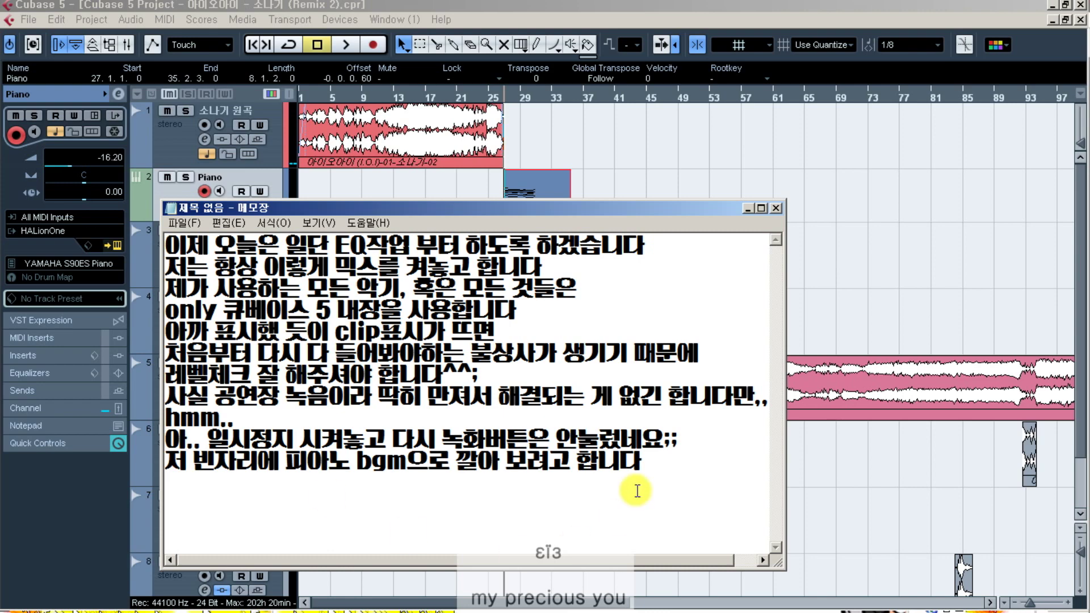
- Switch back to Cubase, reopen the Piano part in the Key Editor and place the project cursor near bar 31
{"action": "left_click", "coordinate": [905, 309]}
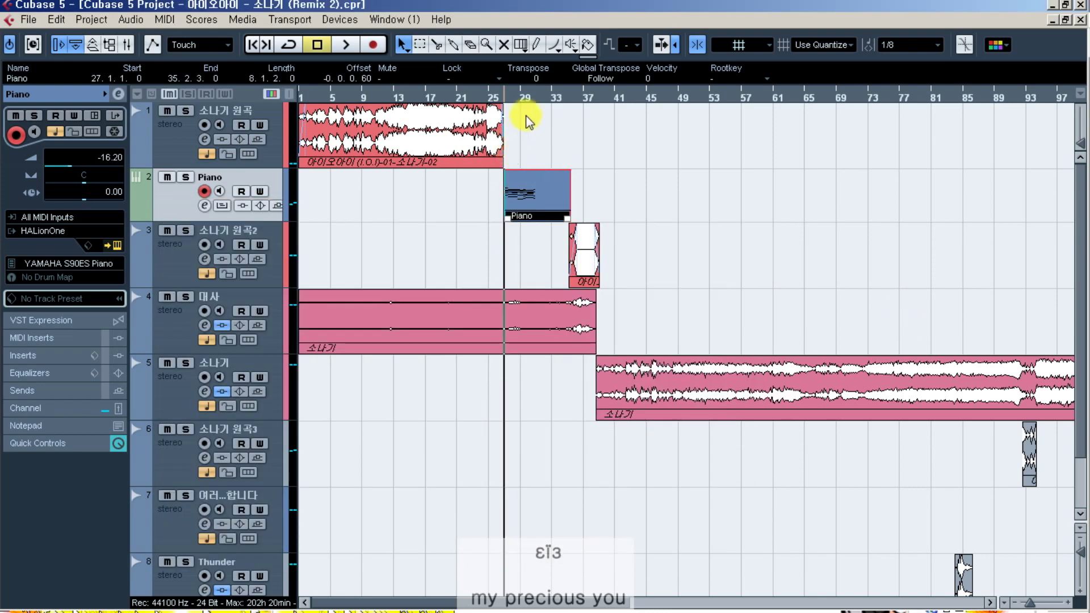
{"action": "double_click", "coordinate": [534, 190]}
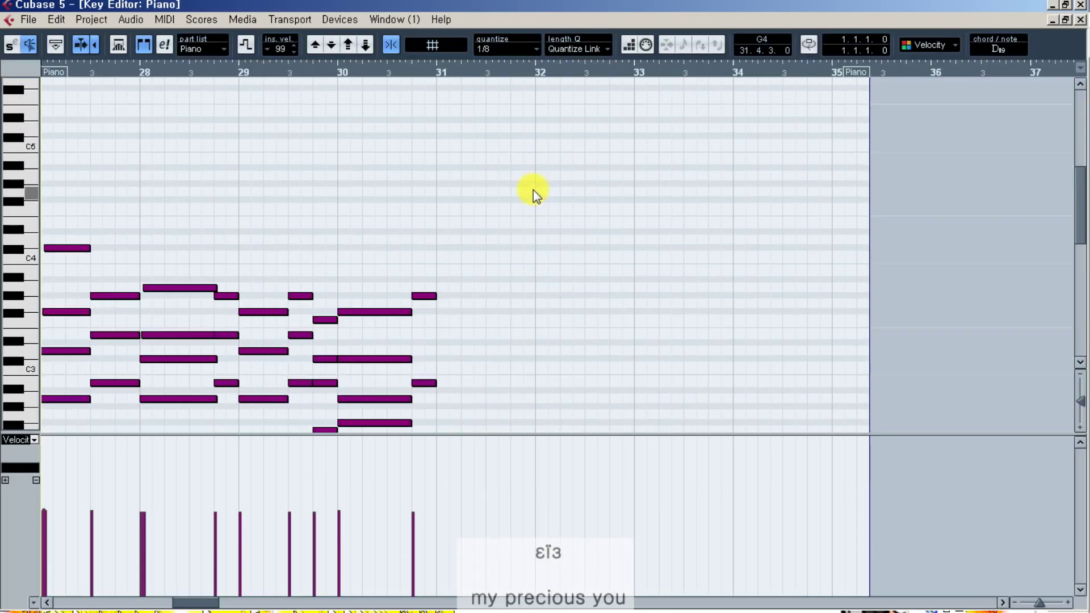
{"action": "scroll", "coordinate": [534, 190], "scroll_direction": "down", "scroll_amount": 5}
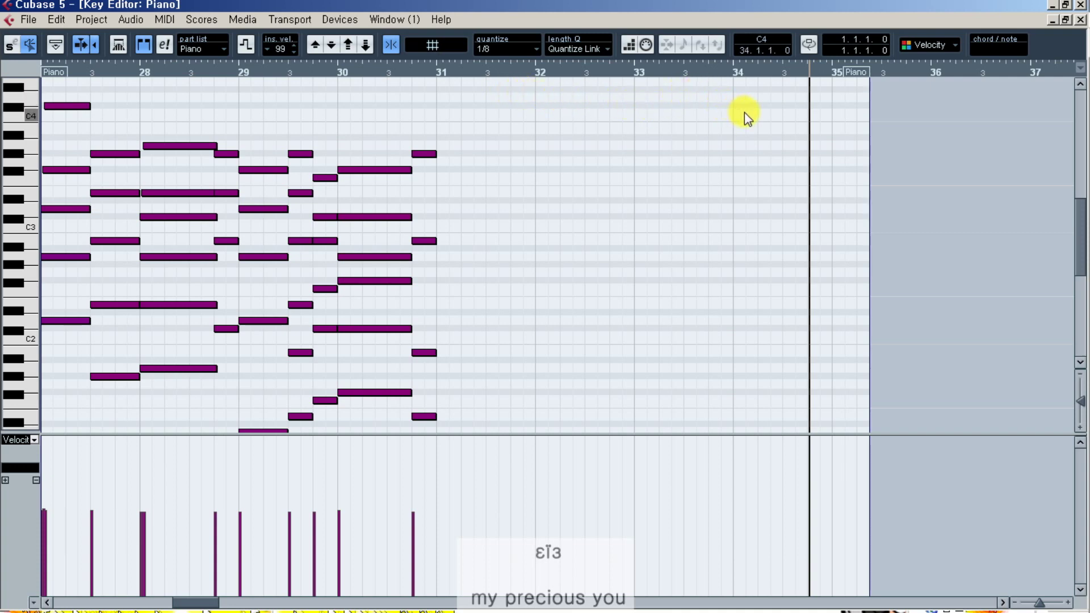
{"action": "left_click", "coordinate": [437, 74]}
- With the Draw tool, add a half-bar chord of D1, A1, D2, A2 and D3 at the start of bar 31
{"action": "right_click", "coordinate": [502, 184]}
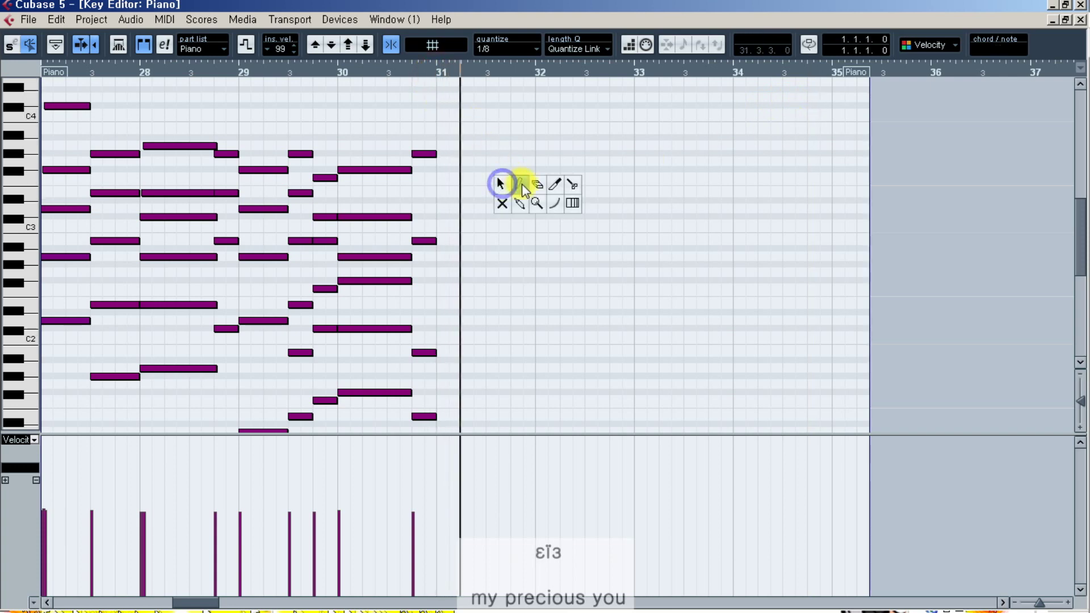
{"action": "left_click", "coordinate": [520, 185]}
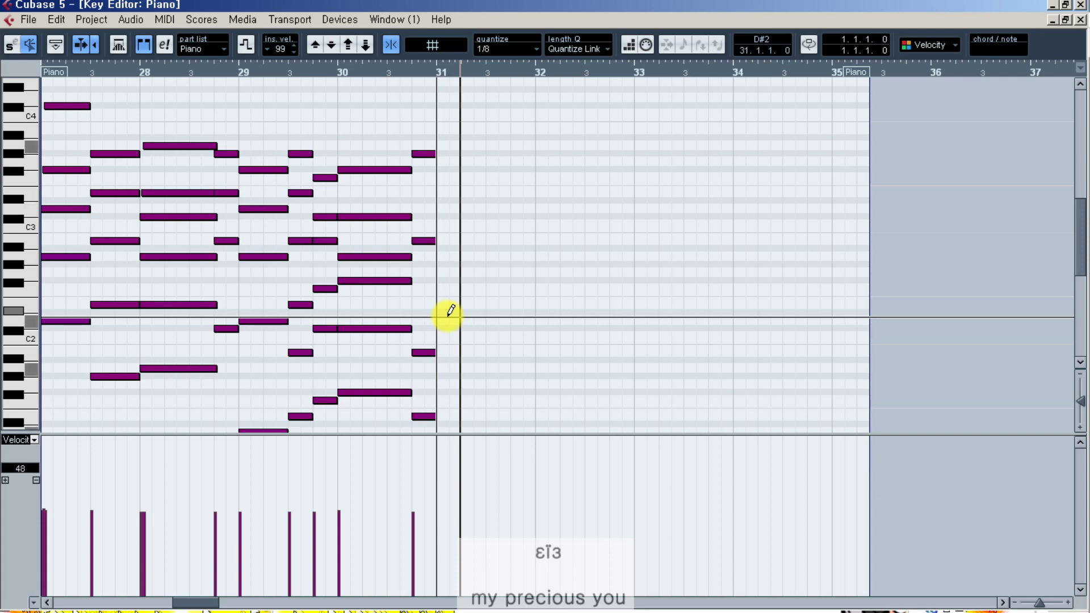
{"action": "scroll", "coordinate": [448, 316], "scroll_direction": "down", "scroll_amount": 3}
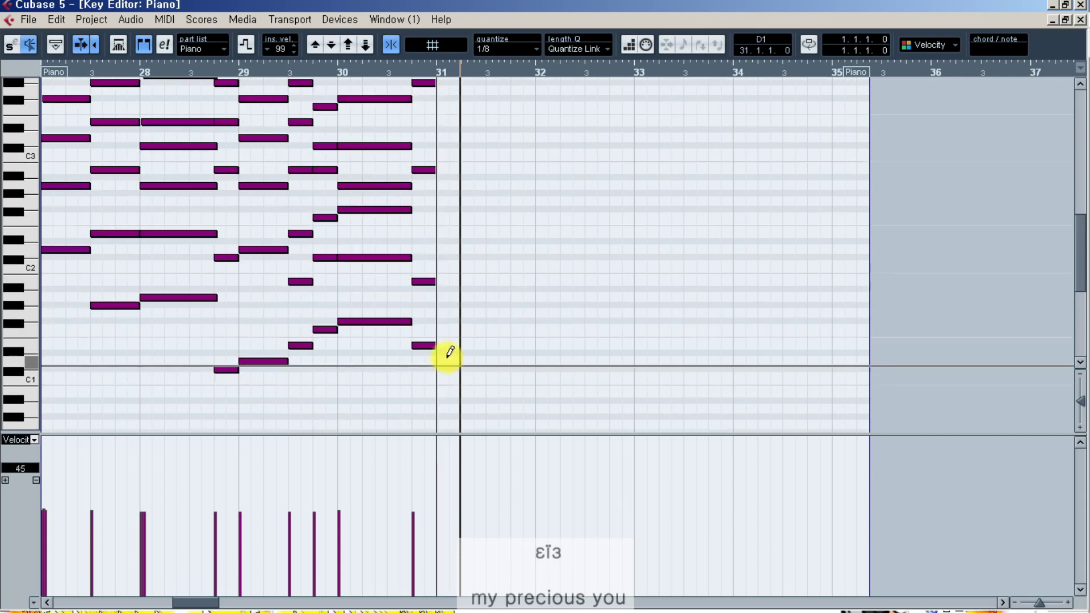
{"action": "left_click_drag", "start_coordinate": [447, 361], "coordinate": [480, 360]}
{"action": "left_click_drag", "start_coordinate": [445, 292], "coordinate": [479, 295]}
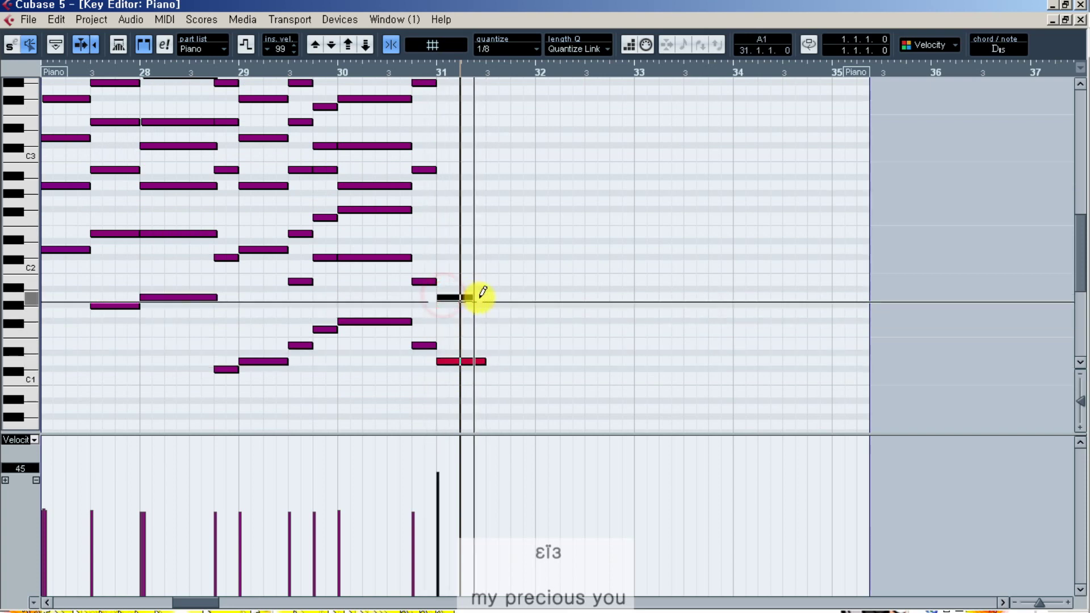
{"action": "left_click_drag", "start_coordinate": [445, 249], "coordinate": [492, 246]}
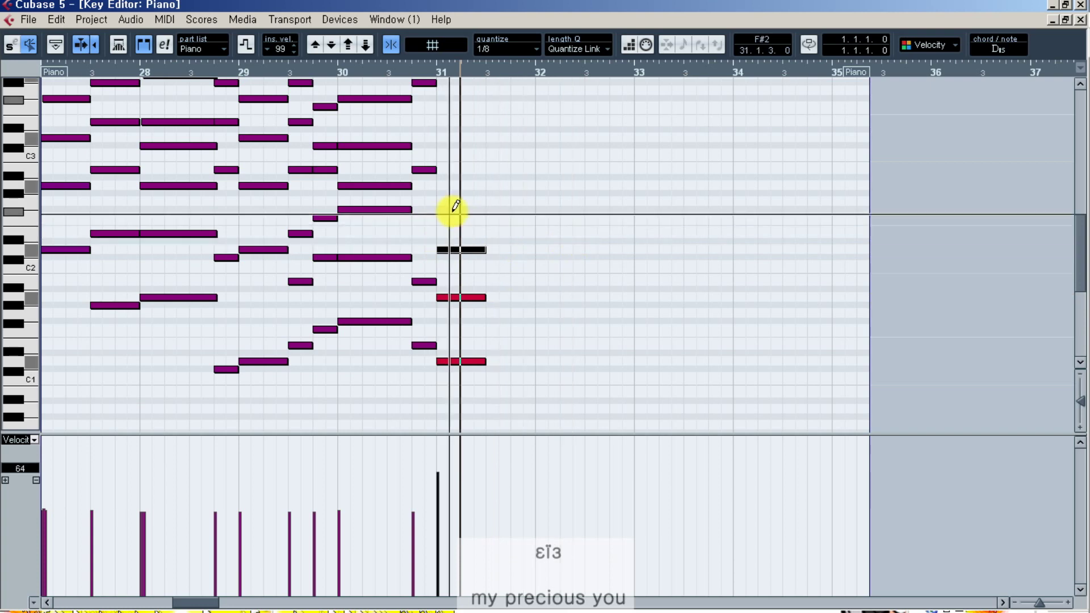
{"action": "left_click_drag", "start_coordinate": [445, 186], "coordinate": [482, 185]}
{"action": "left_click_drag", "start_coordinate": [445, 138], "coordinate": [486, 146]}
{"action": "scroll", "coordinate": [486, 138], "scroll_direction": "up", "scroll_amount": 3}
{"action": "scroll", "coordinate": [494, 211], "scroll_direction": "down", "scroll_amount": 6}
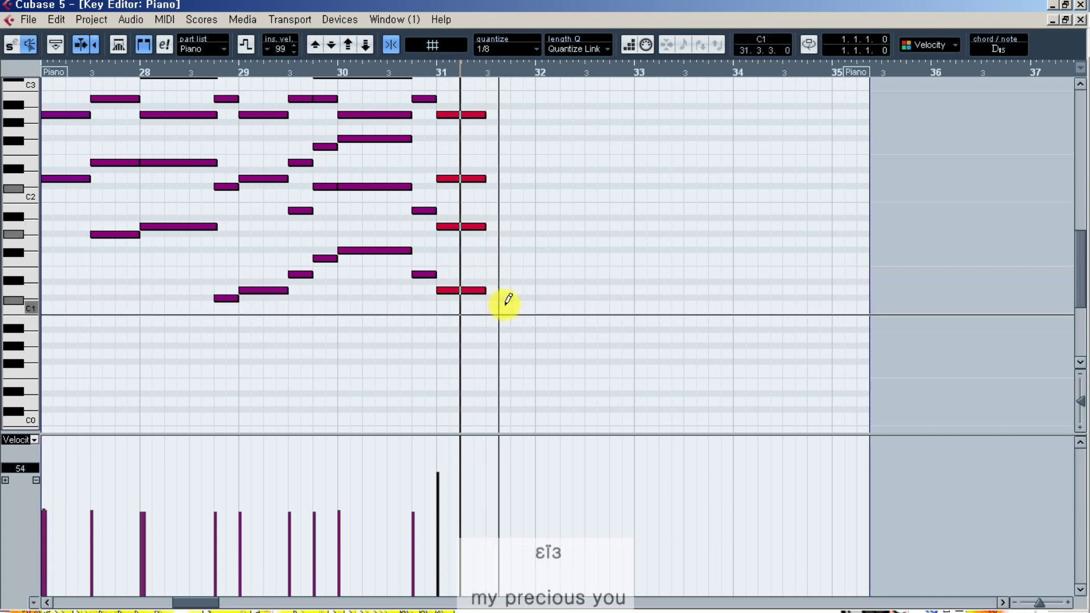
- Add a half-bar chord of C#1, G#1, C#2, B2, E3 and G#3 on beat 3 of bar 31
{"action": "left_click_drag", "start_coordinate": [497, 295], "coordinate": [531, 296]}
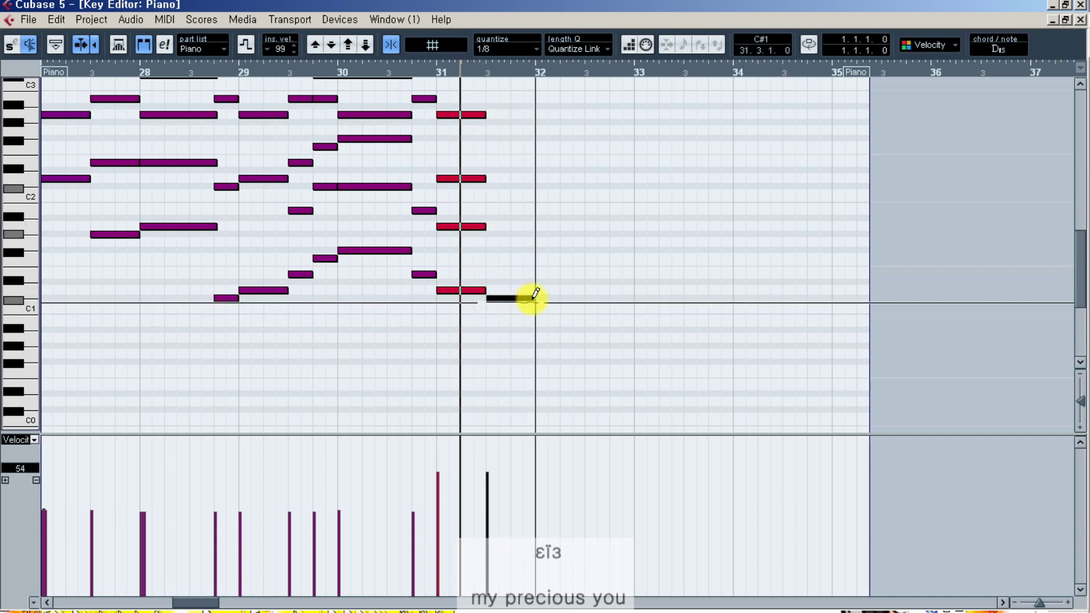
{"action": "left_click_drag", "start_coordinate": [493, 232], "coordinate": [530, 231]}
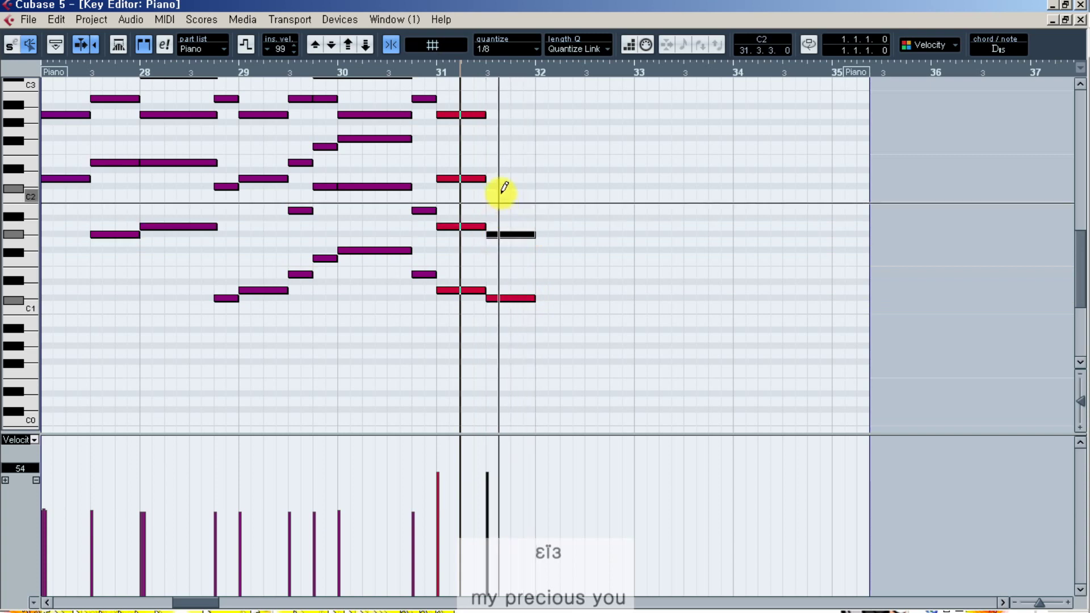
{"action": "left_click_drag", "start_coordinate": [493, 186], "coordinate": [534, 183]}
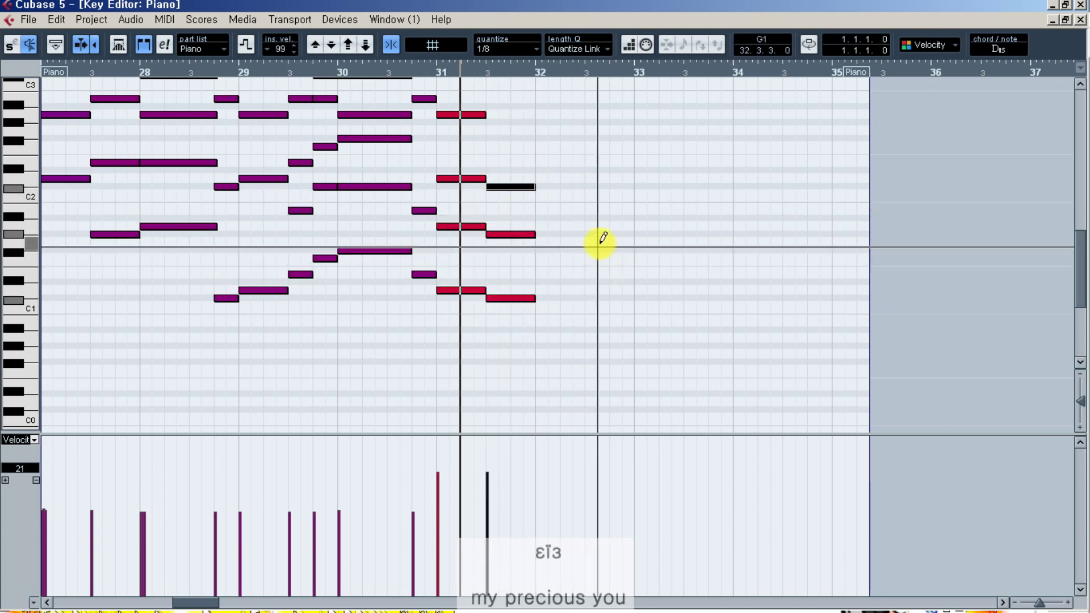
{"action": "scroll", "coordinate": [595, 185], "scroll_direction": "up", "scroll_amount": 3}
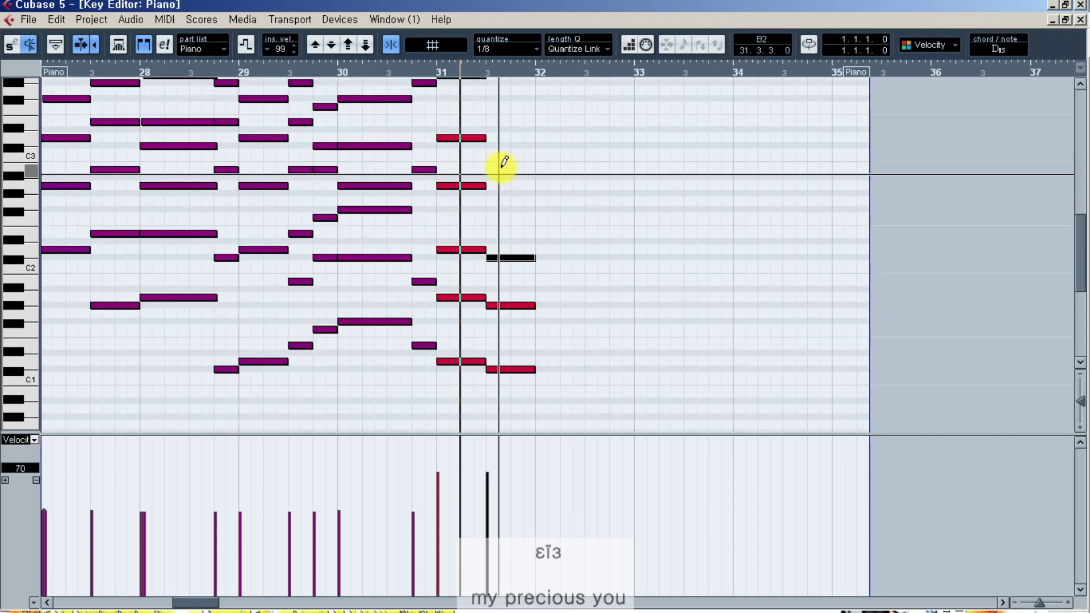
{"action": "left_click_drag", "start_coordinate": [488, 169], "coordinate": [535, 169]}
{"action": "left_click_drag", "start_coordinate": [494, 121], "coordinate": [536, 122]}
{"action": "scroll", "coordinate": [503, 182], "scroll_direction": "up", "scroll_amount": 6}
{"action": "left_click_drag", "start_coordinate": [490, 225], "coordinate": [538, 222]}
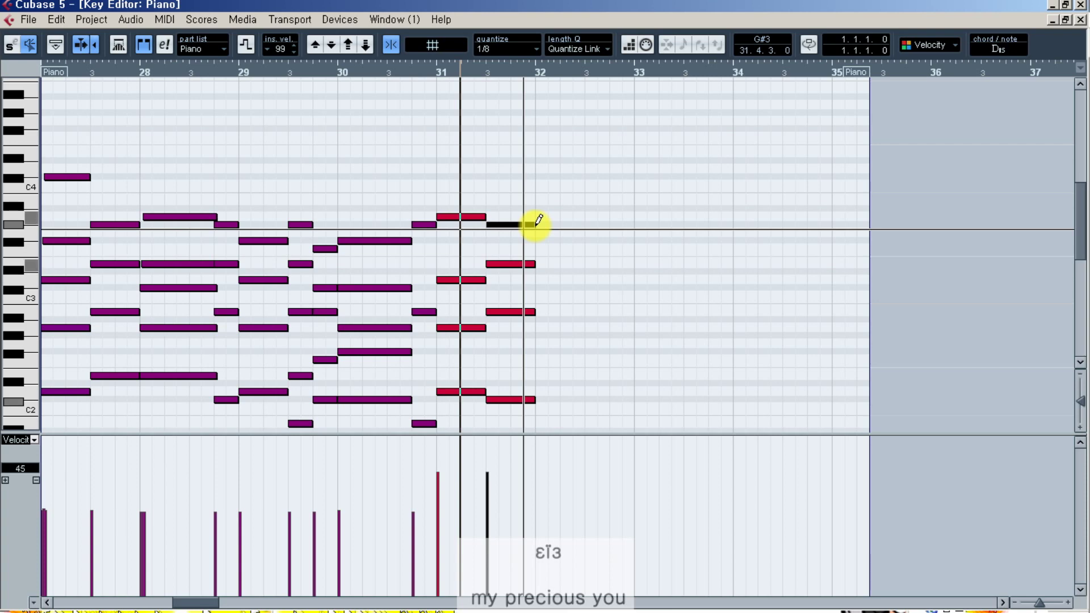
{"action": "left_click_drag", "start_coordinate": [538, 222], "coordinate": [540, 222]}
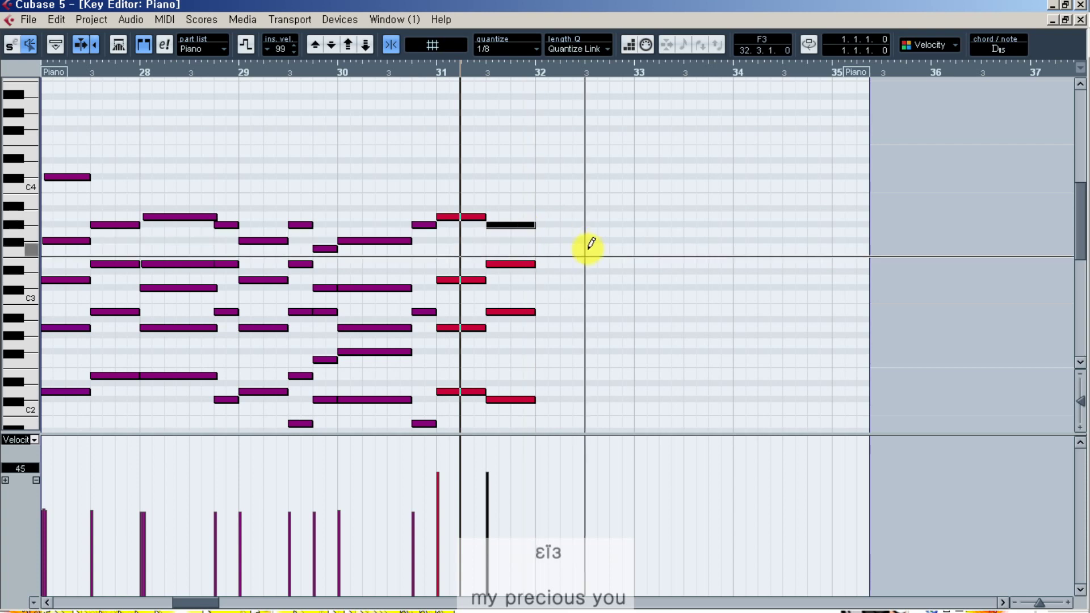
- Draw bar 32's bass notes: one-beat D1 and A1, one-beat F1 and B1, and half-bar F#1 and C#2
{"action": "scroll", "coordinate": [574, 282], "scroll_direction": "down", "scroll_amount": 3}
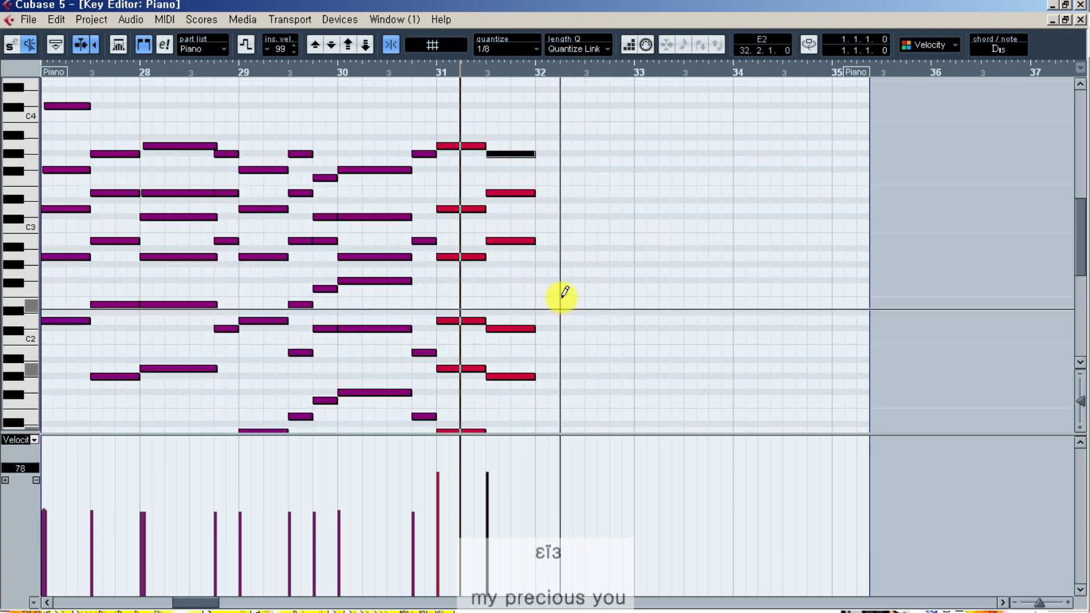
{"action": "scroll", "coordinate": [559, 344], "scroll_direction": "down", "scroll_amount": 3}
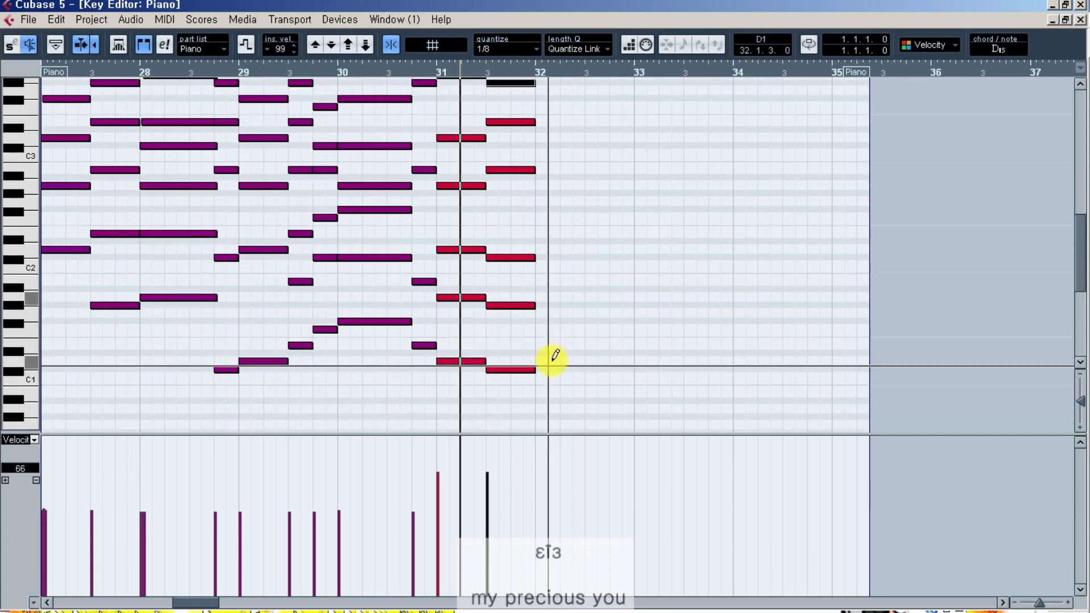
{"action": "left_click_drag", "start_coordinate": [547, 359], "coordinate": [560, 361]}
{"action": "mouse_move", "coordinate": [545, 295]}
{"action": "left_mouse_down"}
{"action": "mouse_move", "coordinate": [560, 297]}
{"action": "mouse_move", "coordinate": [568, 329]}
{"action": "mouse_move", "coordinate": [593, 329]}
{"action": "mouse_move", "coordinate": [567, 280]}
{"action": "mouse_move", "coordinate": [583, 282]}
{"action": "left_mouse_up"}
{"action": "left_click_drag", "start_coordinate": [588, 321], "coordinate": [634, 319]}
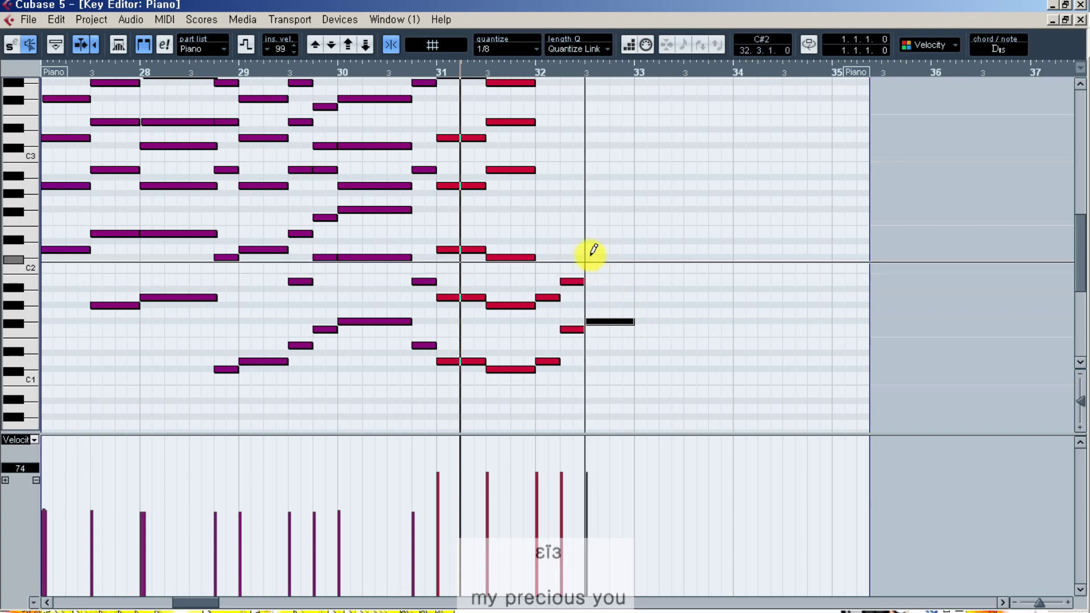
{"action": "left_click_drag", "start_coordinate": [588, 257], "coordinate": [634, 257]}
- Complete the one-beat chord at the start of bar 32 with A2, D3, F#3 and A3
{"action": "scroll", "coordinate": [639, 296], "scroll_direction": "up", "scroll_amount": 3}
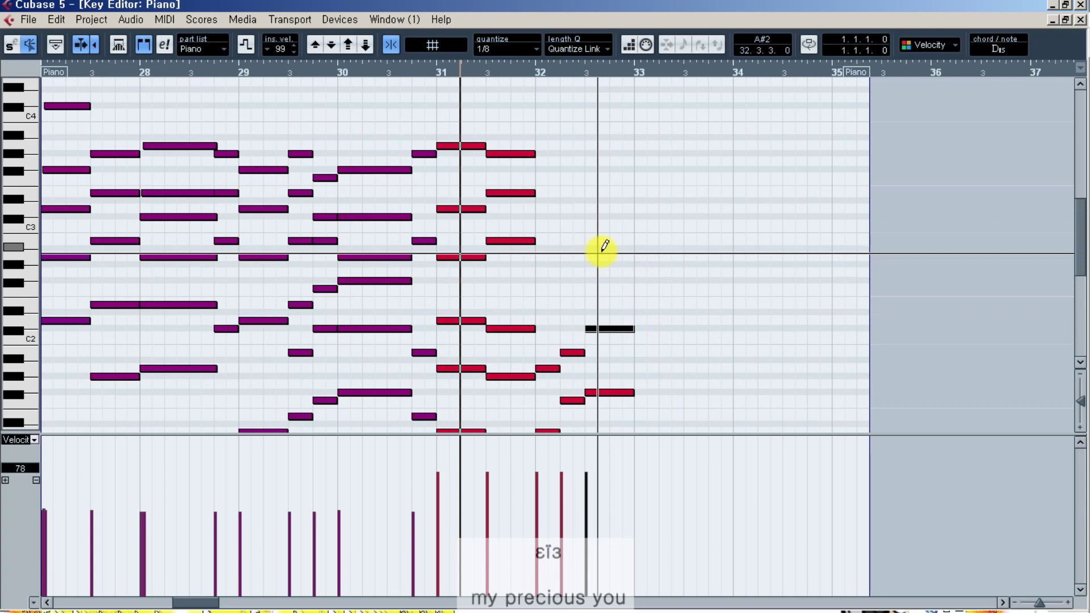
{"action": "left_click", "coordinate": [546, 257]}
{"action": "left_click", "coordinate": [545, 209]}
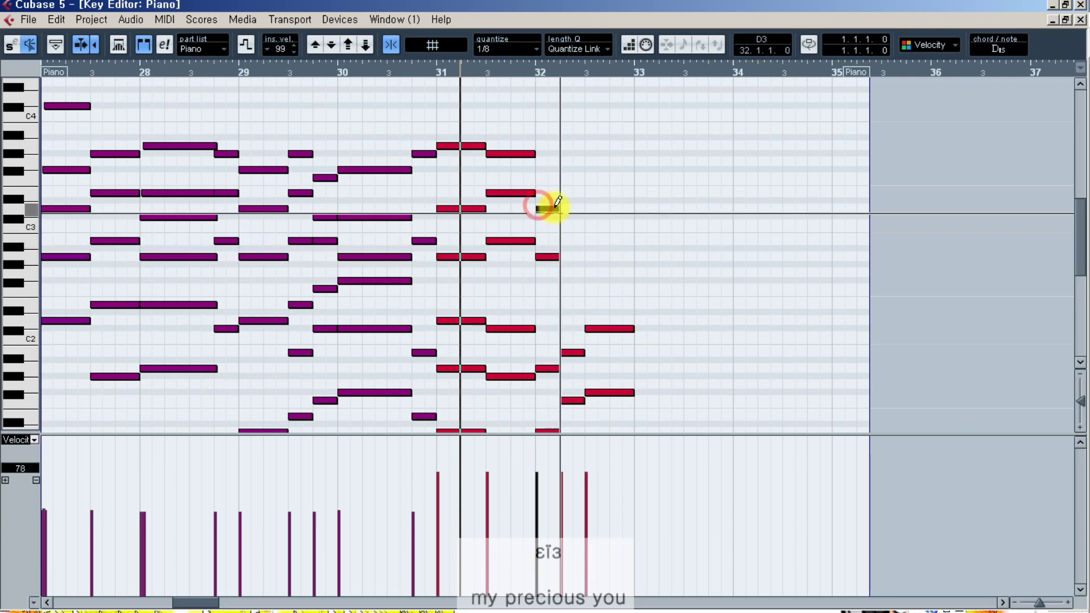
{"action": "left_click", "coordinate": [546, 170]}
{"action": "left_click", "coordinate": [546, 146]}
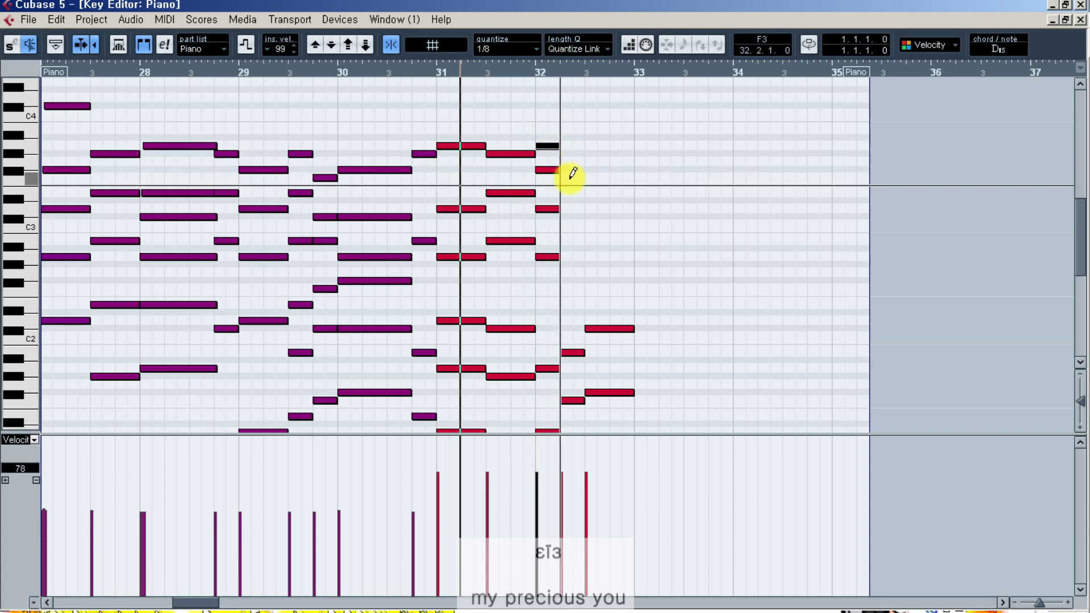
- Add one-beat C#3, F3 and B3 on beat 2 of bar 32, and half-bar E3 and A3 on beat 3
{"action": "left_click", "coordinate": [568, 217]}
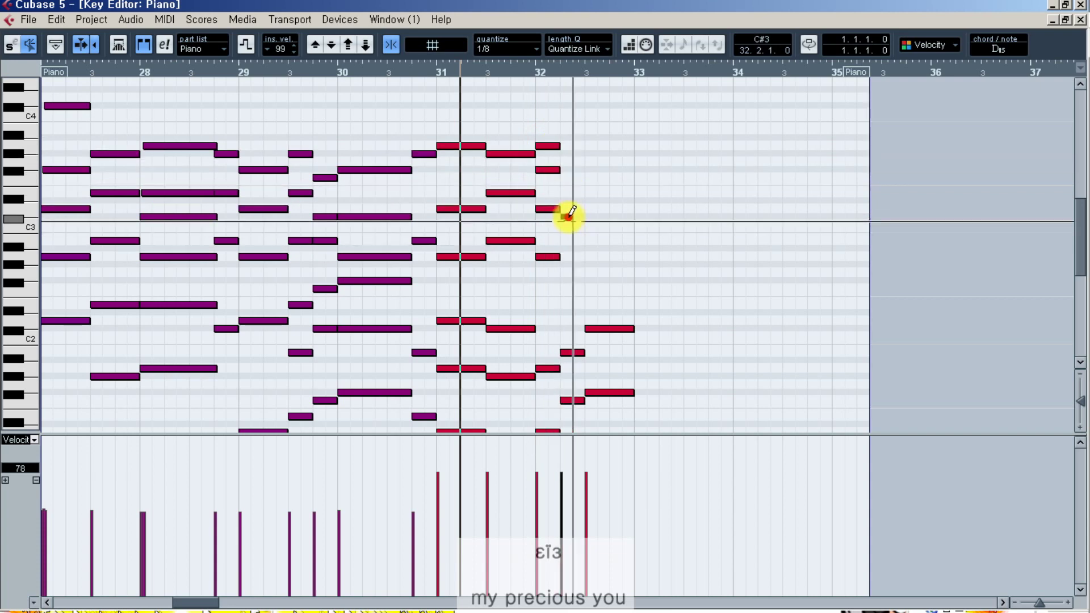
{"action": "left_click", "coordinate": [567, 178]}
{"action": "left_click", "coordinate": [567, 129]}
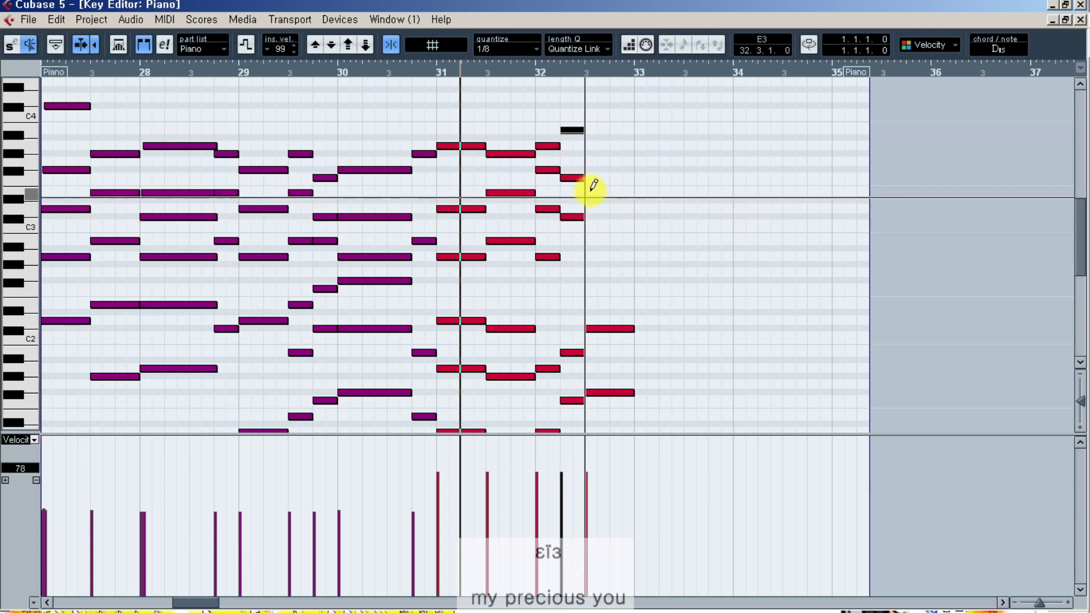
{"action": "left_click_drag", "start_coordinate": [594, 191], "coordinate": [640, 189]}
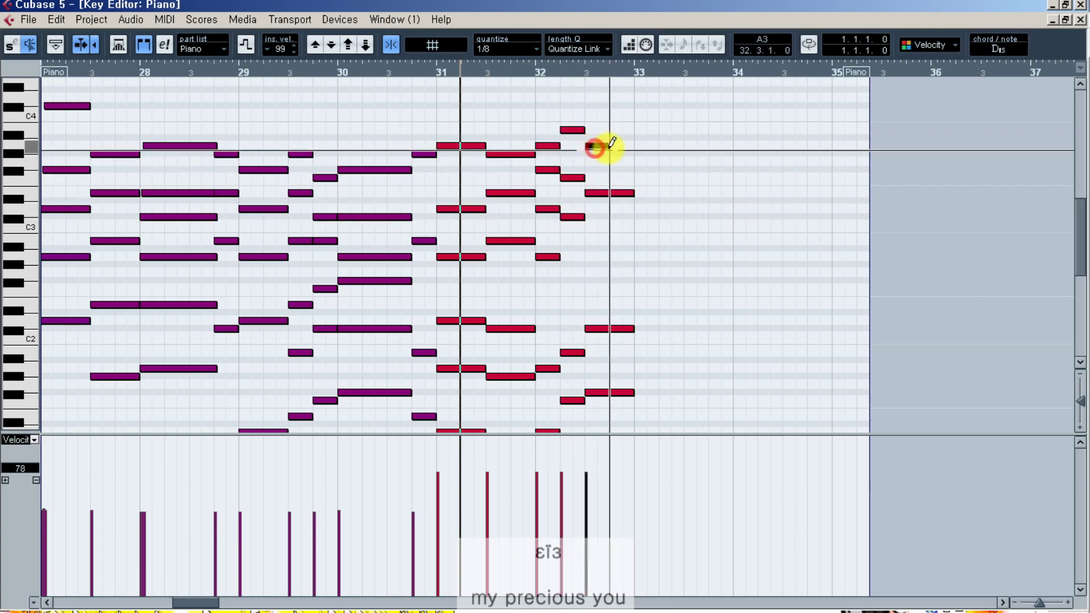
{"action": "left_click_drag", "start_coordinate": [597, 146], "coordinate": [629, 146]}
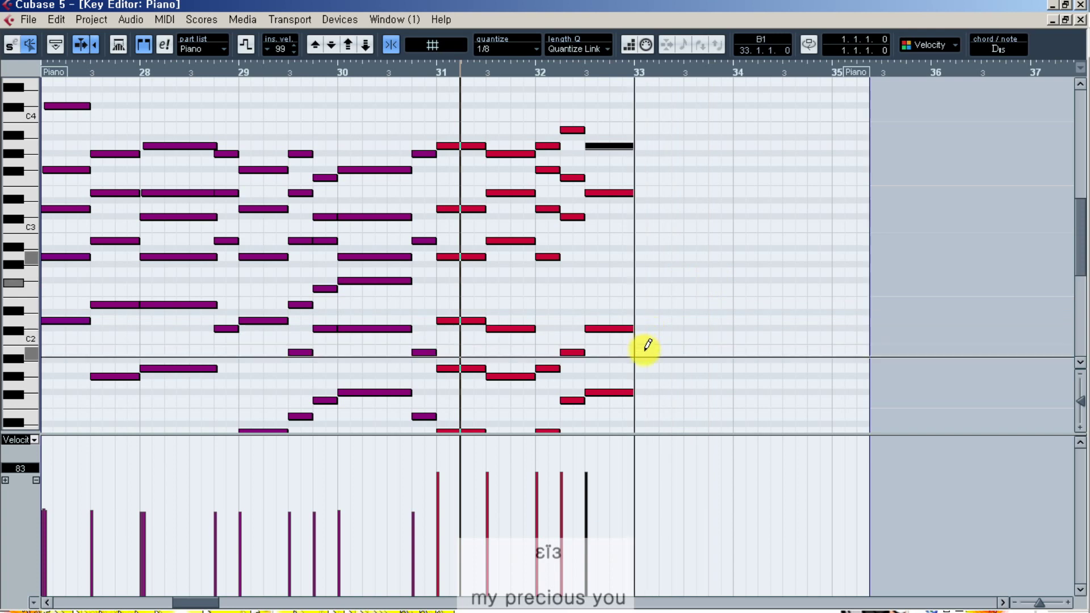
- Fill bar 33 with a full-bar chord of B1, F#2, A2, D3 and A3
{"action": "left_click_drag", "start_coordinate": [647, 345], "coordinate": [732, 351]}
{"action": "left_click_drag", "start_coordinate": [643, 281], "coordinate": [732, 280]}
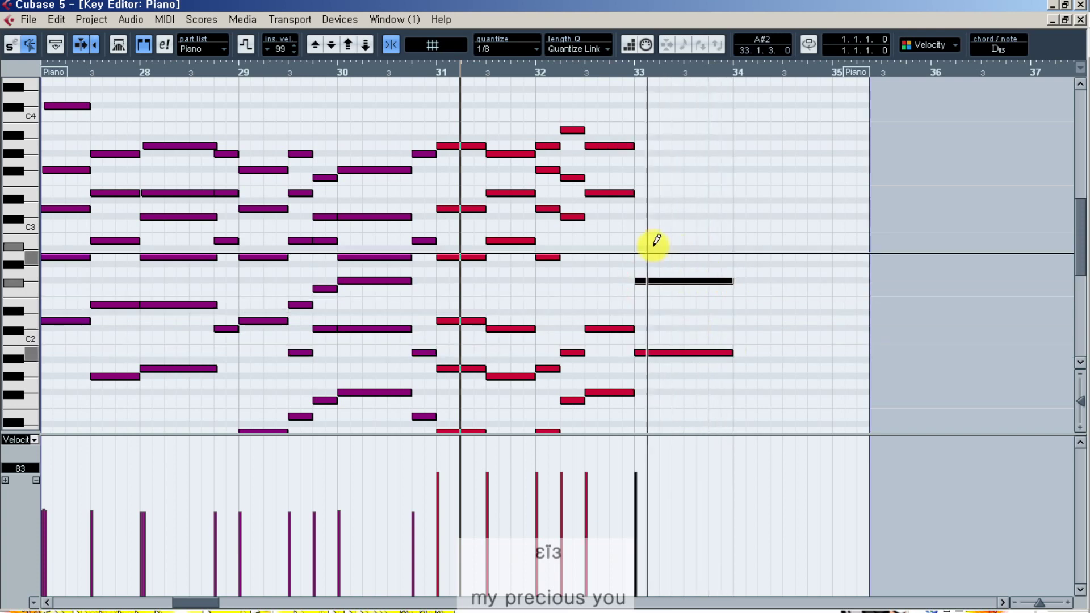
{"action": "left_click_drag", "start_coordinate": [645, 256], "coordinate": [734, 255]}
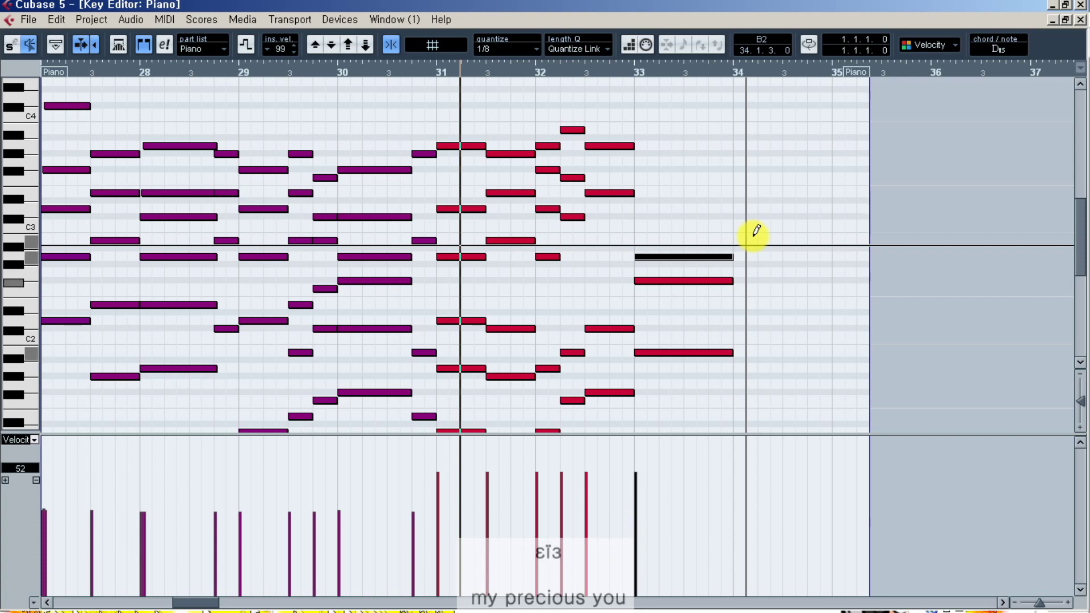
{"action": "left_click_drag", "start_coordinate": [639, 209], "coordinate": [739, 212]}
{"action": "left_click_drag", "start_coordinate": [638, 146], "coordinate": [734, 145]}
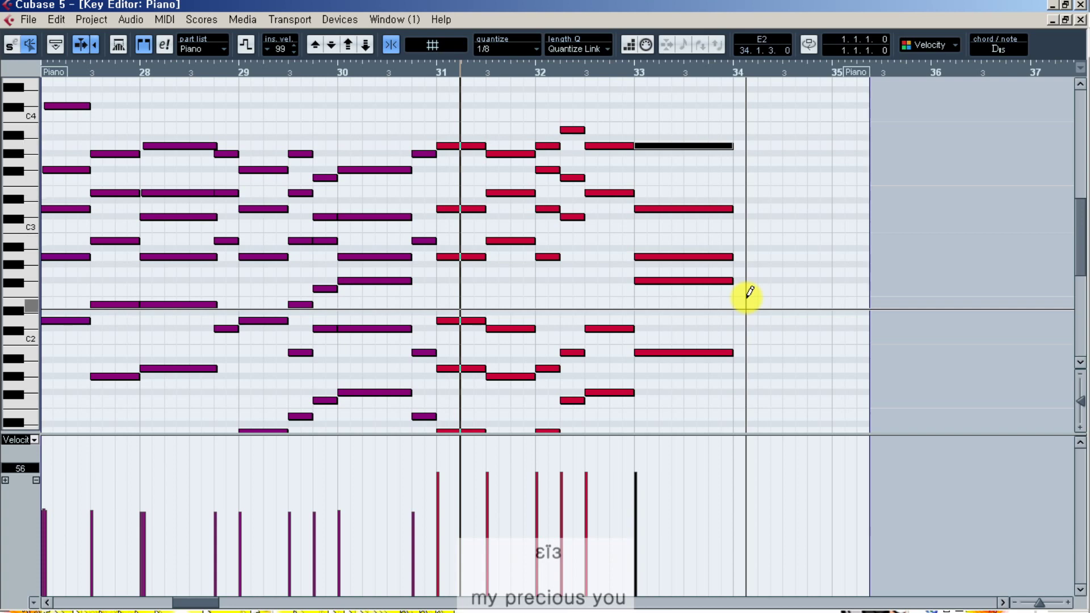
- Add a three-beat chord of E2, B2, E3, A3 and B3 at bar 34 and lower its E3 to D3
{"action": "left_click_drag", "start_coordinate": [737, 304], "coordinate": [807, 301]}
{"action": "left_click_drag", "start_coordinate": [737, 240], "coordinate": [808, 241]}
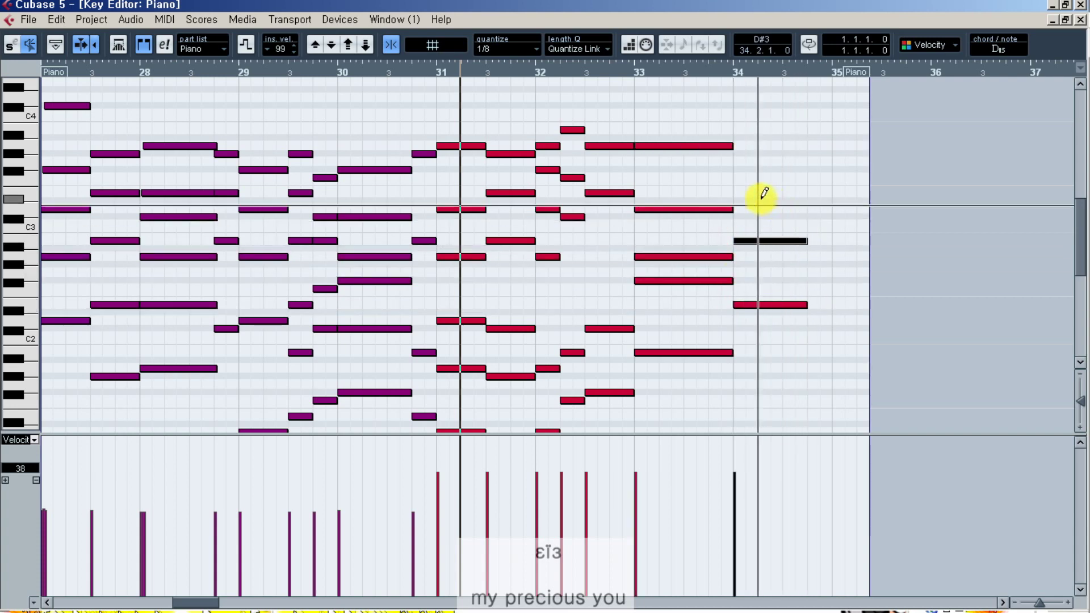
{"action": "left_click_drag", "start_coordinate": [737, 193], "coordinate": [808, 192]}
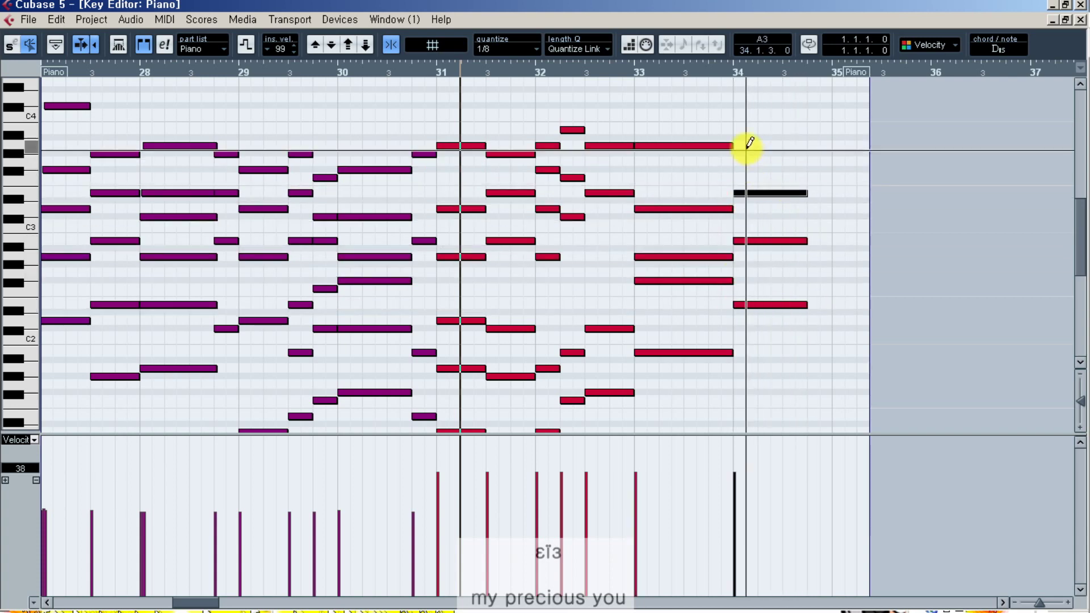
{"action": "mouse_move", "coordinate": [739, 145]}
{"action": "left_mouse_down"}
{"action": "mouse_move", "coordinate": [806, 139]}
{"action": "mouse_move", "coordinate": [742, 126]}
{"action": "mouse_move", "coordinate": [815, 124]}
{"action": "left_mouse_up"}
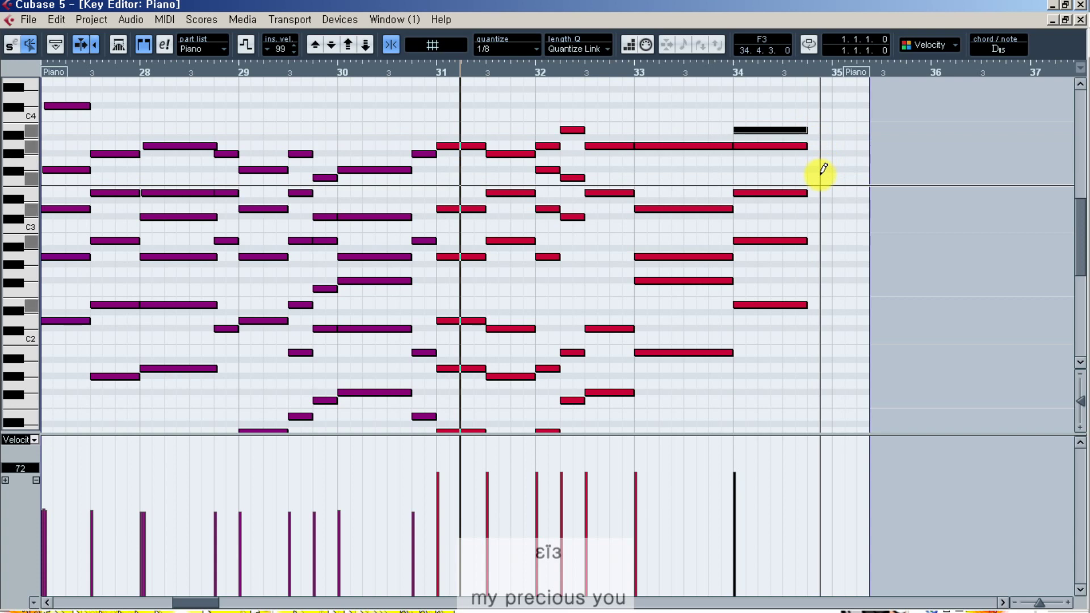
{"action": "left_click_drag", "start_coordinate": [784, 176], "coordinate": [782, 209]}
- With the Draw tool, add a one-beat chord of E1, B1, B2 and G#3 on beat 4 of bar 34
{"action": "right_click", "coordinate": [815, 244]}
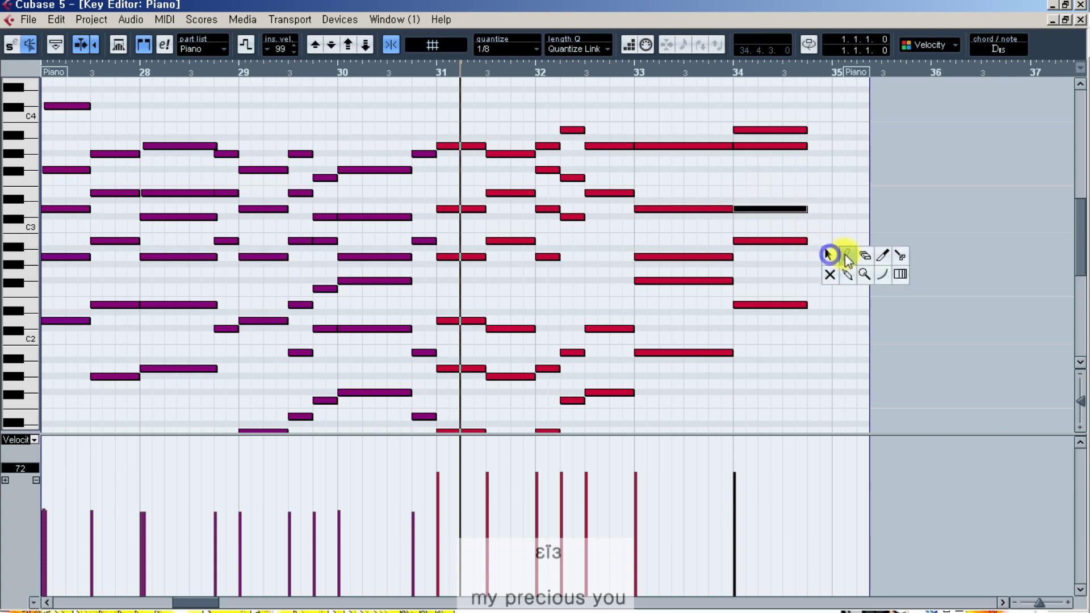
{"action": "left_click", "coordinate": [824, 276]}
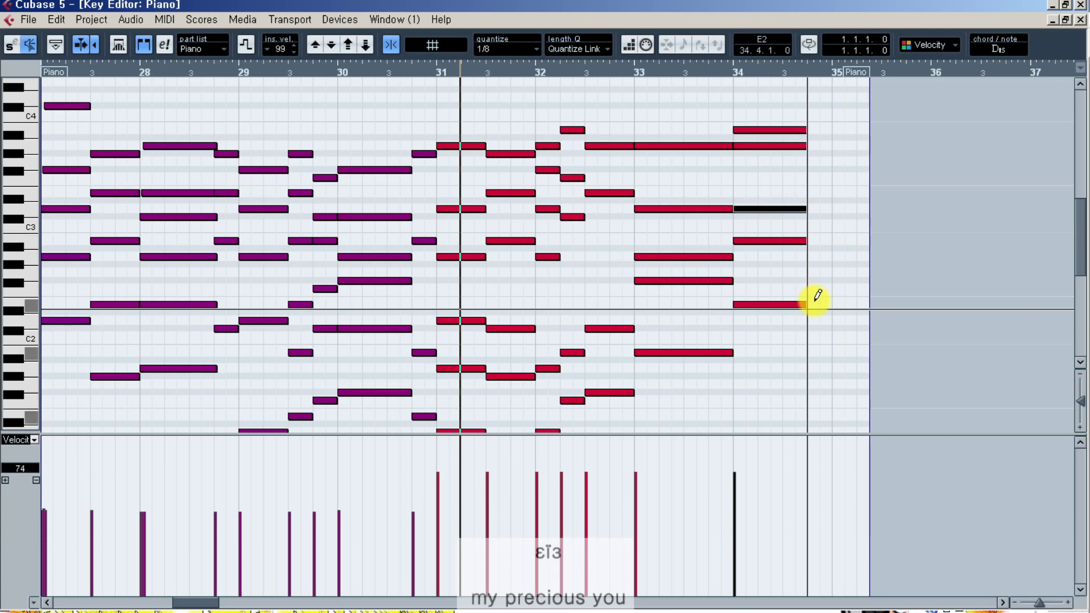
{"action": "left_click", "coordinate": [819, 417]}
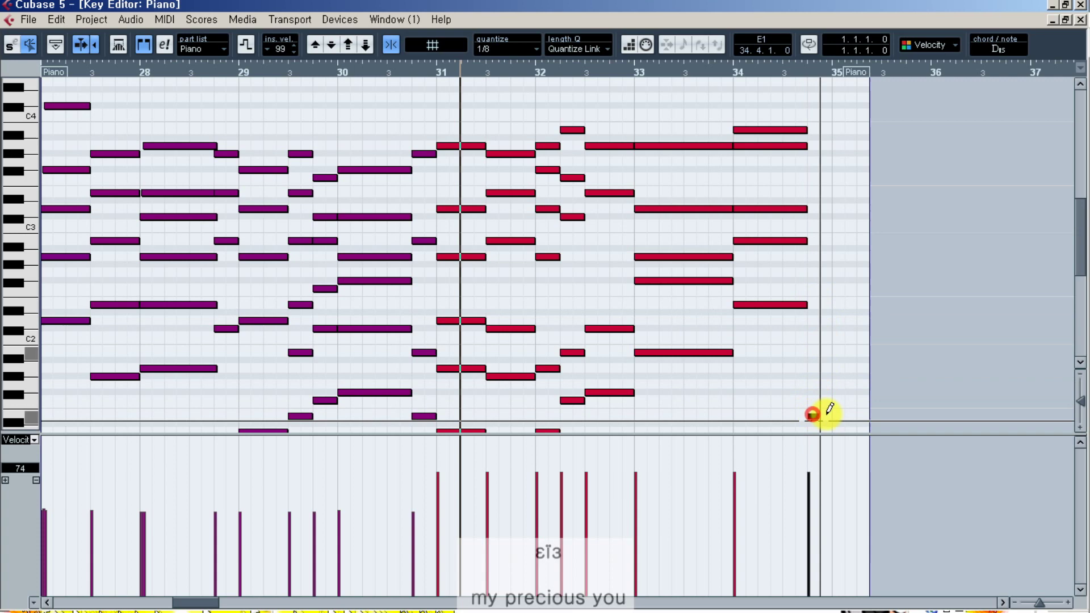
{"action": "left_click", "coordinate": [817, 352]}
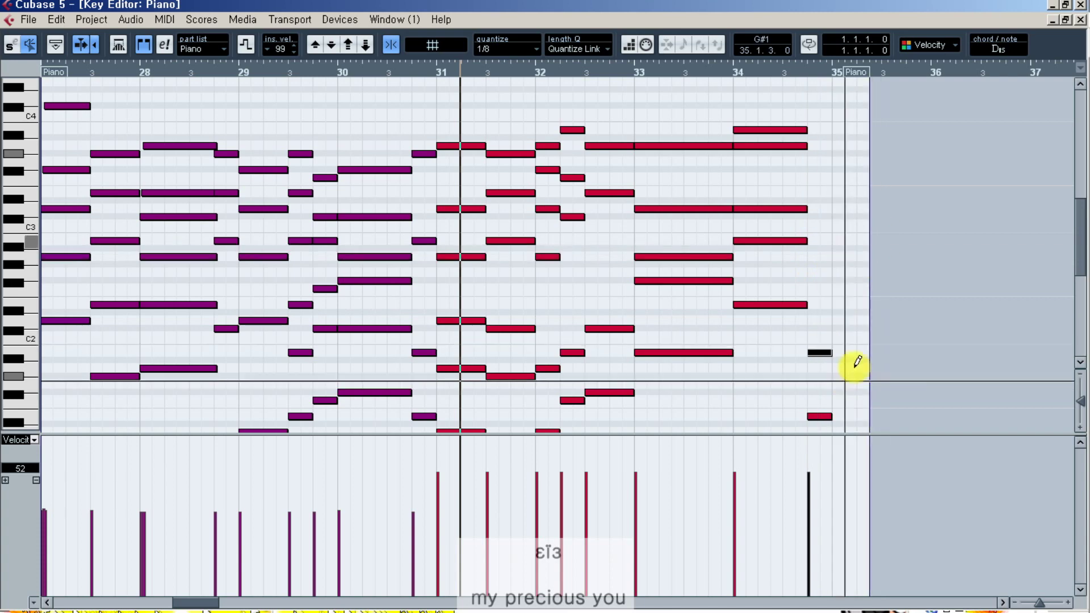
{"action": "left_click", "coordinate": [820, 240]}
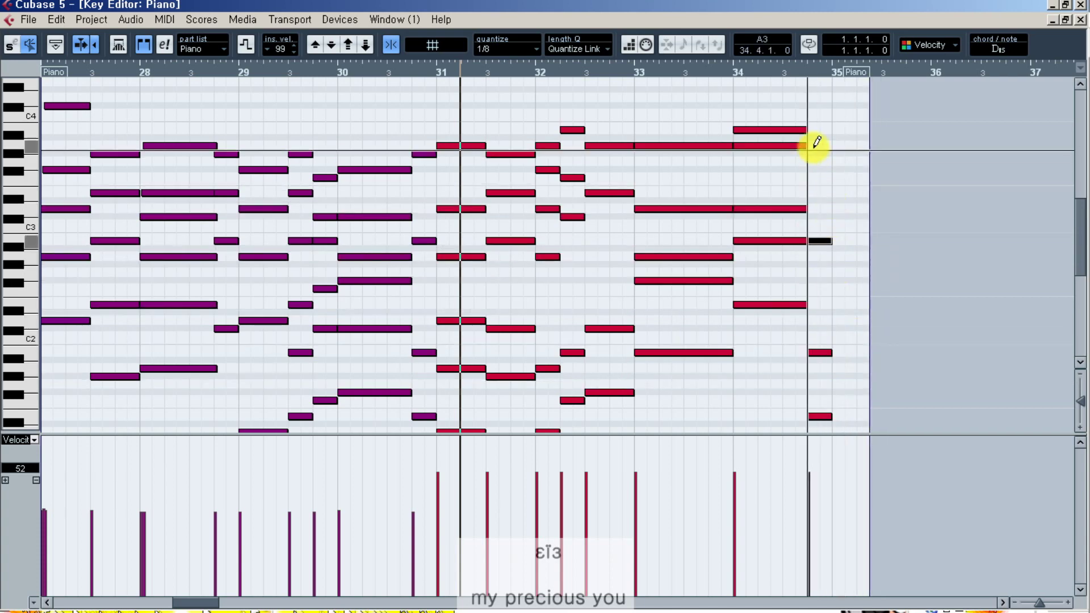
{"action": "left_click", "coordinate": [816, 154]}
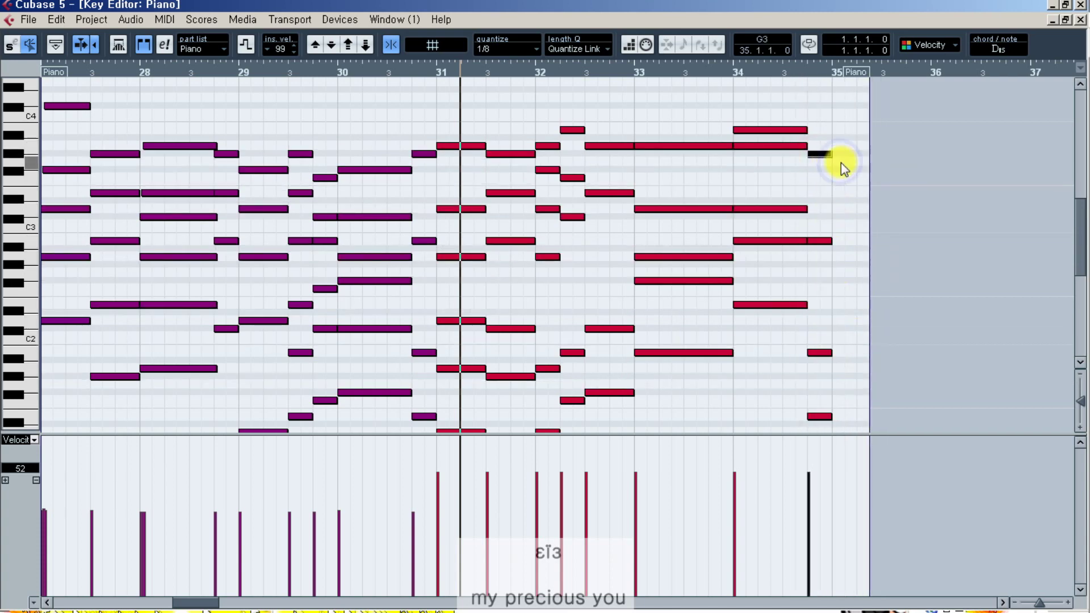
{"action": "left_click", "coordinate": [840, 162]}
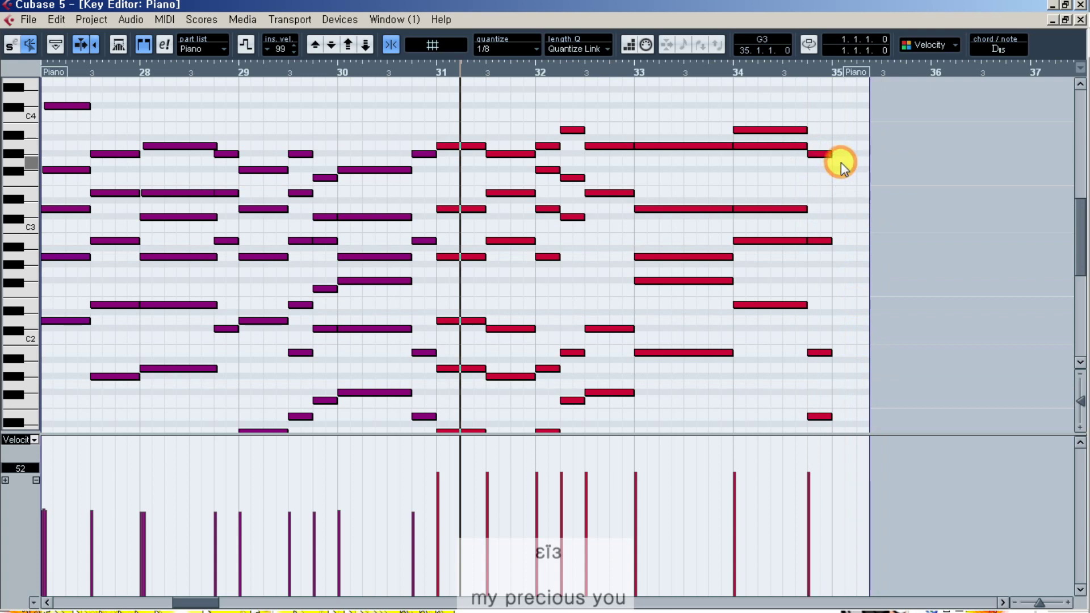
- Move the project cursor to bar 30 and lower the velocities of bars 31 to 34 to match the earlier bars
{"action": "scroll", "coordinate": [840, 162], "scroll_direction": "down", "scroll_amount": 3}
{"action": "left_click", "coordinate": [344, 74]}
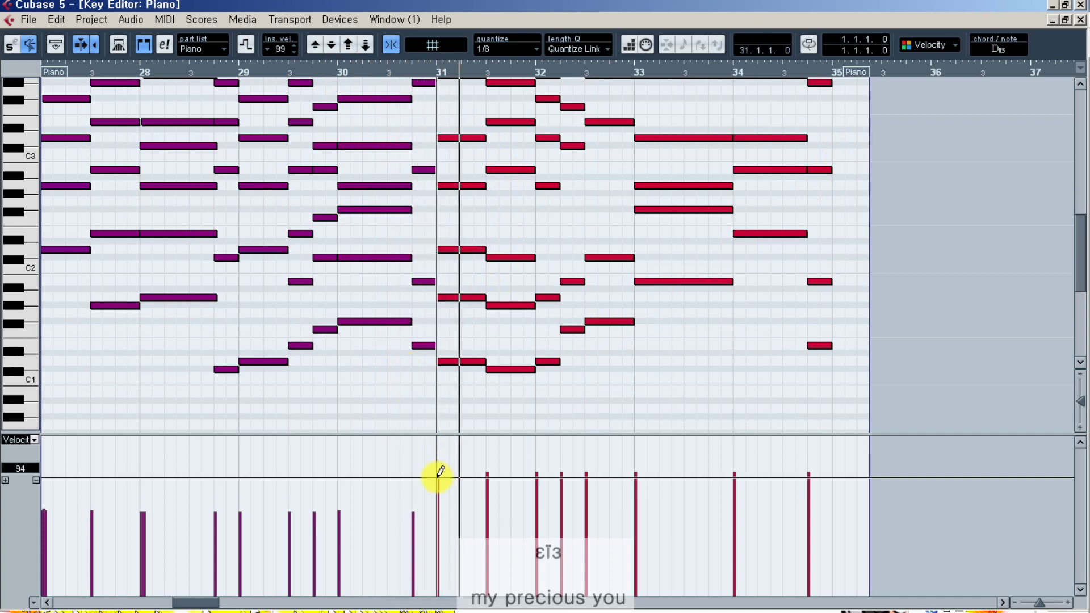
{"action": "left_click_drag", "start_coordinate": [440, 503], "coordinate": [832, 503]}
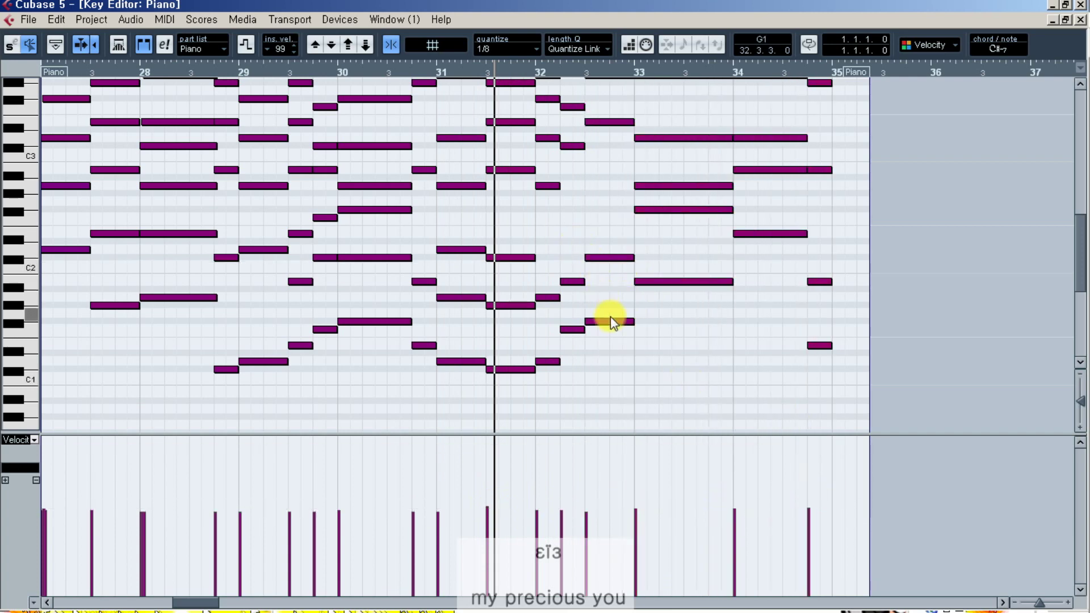
- Soften the velocities of the bar 33 chord and the beat 3 chord of bar 32, auditioning the passage around them
{"action": "left_click", "coordinate": [640, 525]}
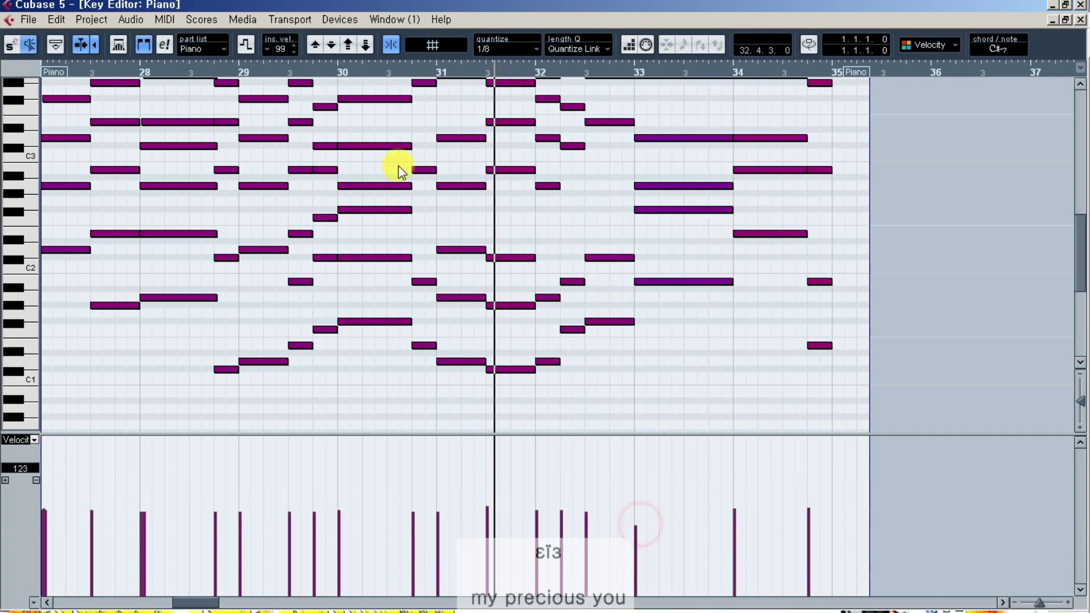
{"action": "left_click", "coordinate": [411, 68]}
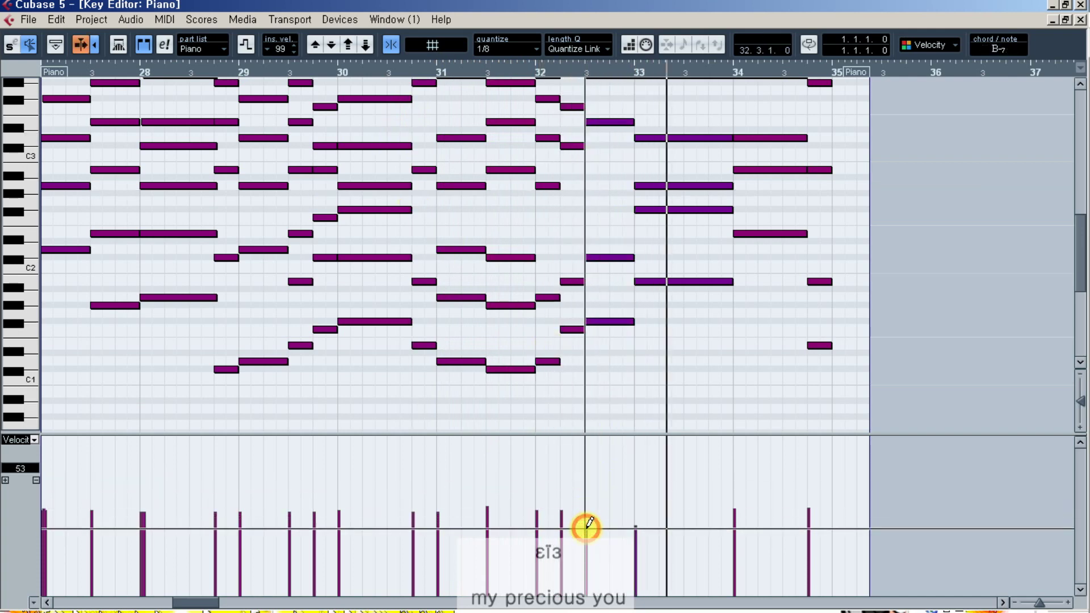
{"action": "left_click_drag", "start_coordinate": [587, 523], "coordinate": [633, 516]}
{"action": "left_click", "coordinate": [512, 66]}
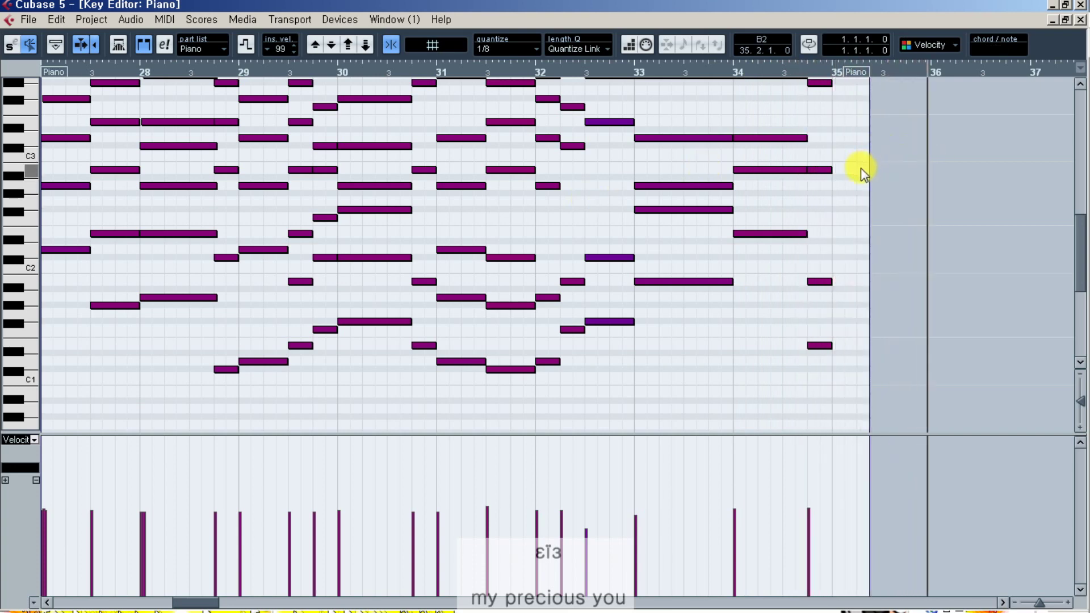
- Lengthen the beat 4 chord of bar 34 to 35.2.1.0, trim the Piano part's end to match, and return to the project
{"action": "left_click_drag", "start_coordinate": [821, 380], "coordinate": [831, 141]}
{"action": "scroll", "coordinate": [831, 140], "scroll_direction": "down", "scroll_amount": 5}
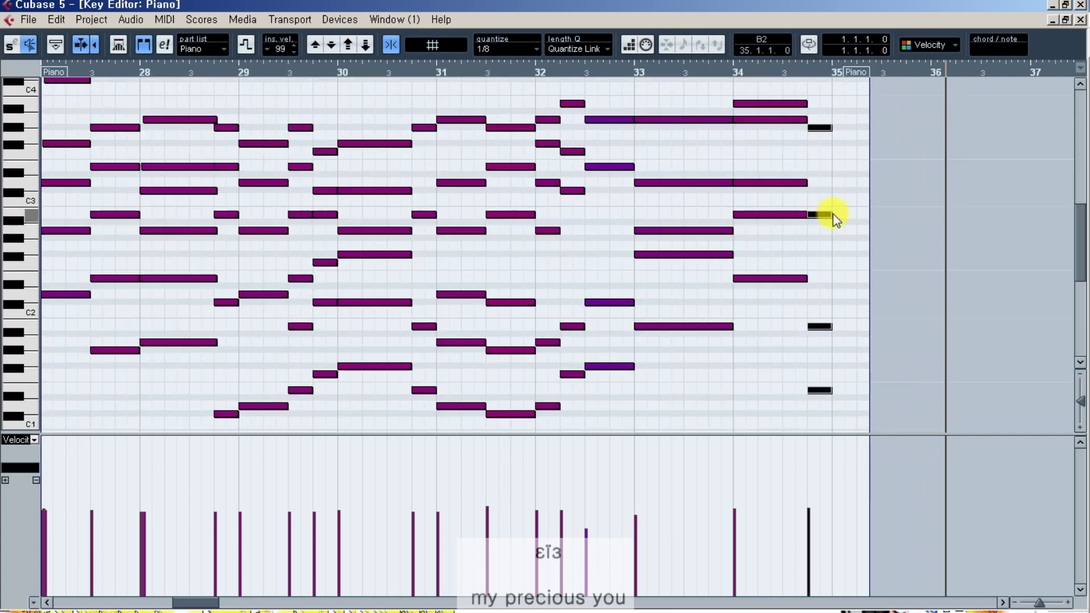
{"action": "left_click_drag", "start_coordinate": [829, 214], "coordinate": [857, 214]}
{"action": "left_click_drag", "start_coordinate": [855, 78], "coordinate": [841, 67]}
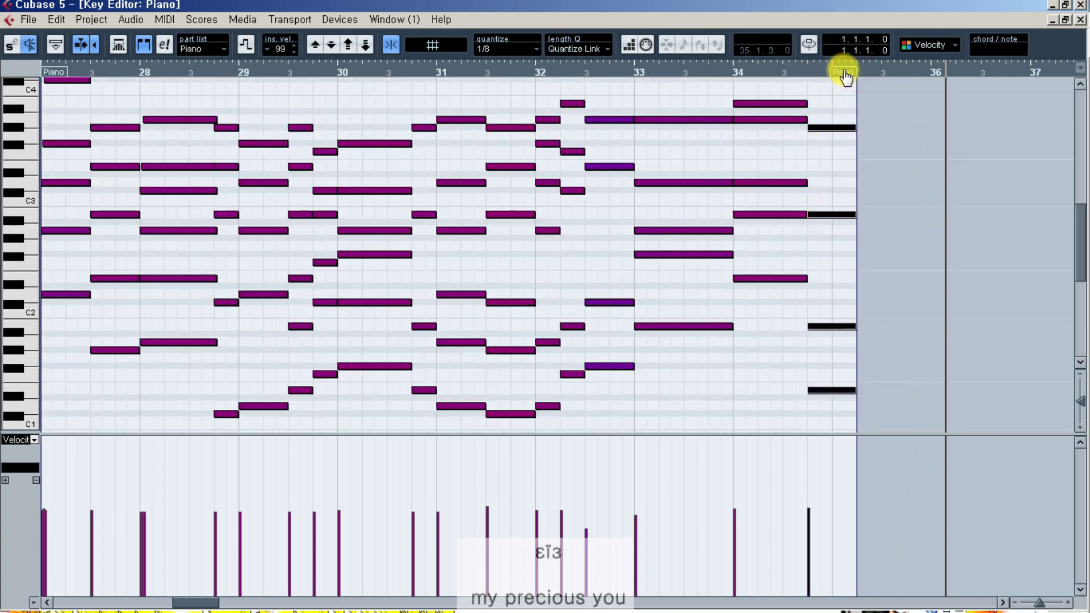
{"action": "left_click", "coordinate": [1080, 20]}
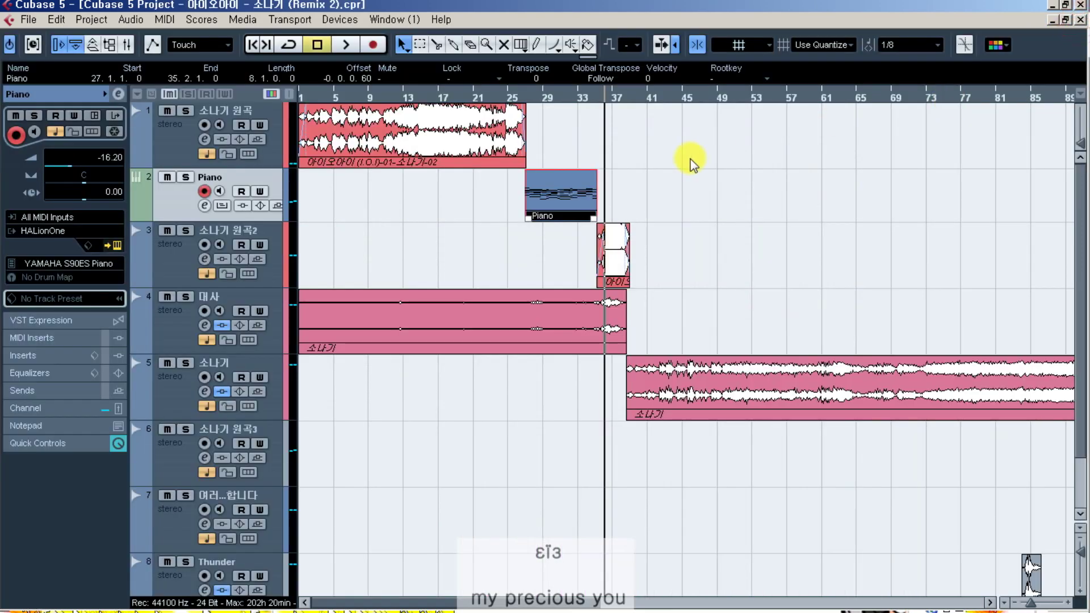
- Play the project from about bar 24 into the piano part and reset the Piano channel's volume to 0.00
{"action": "key", "text": "g"}
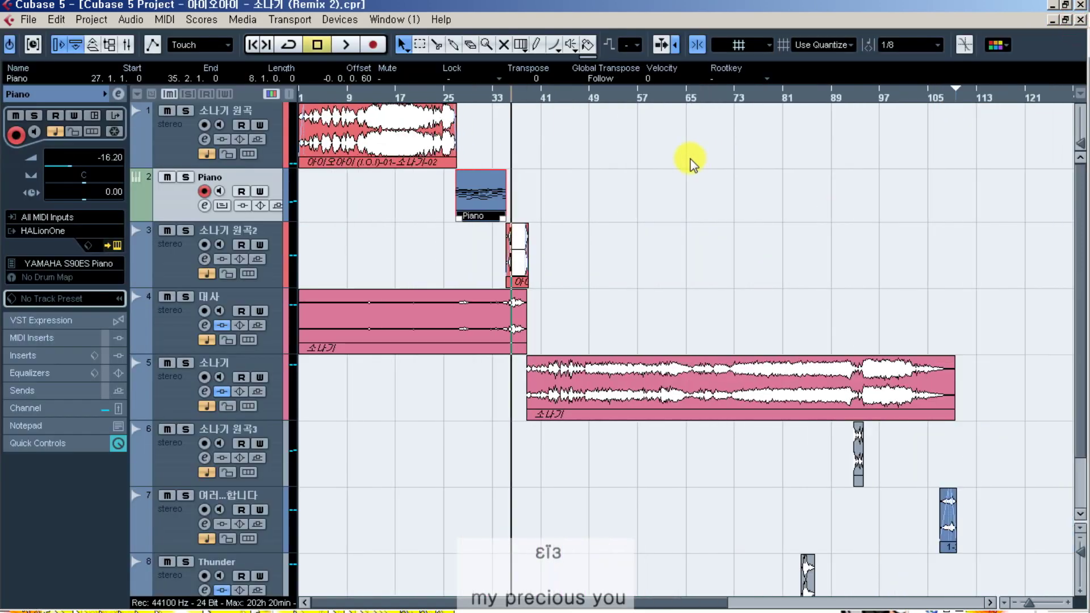
{"action": "left_click", "coordinate": [453, 98]}
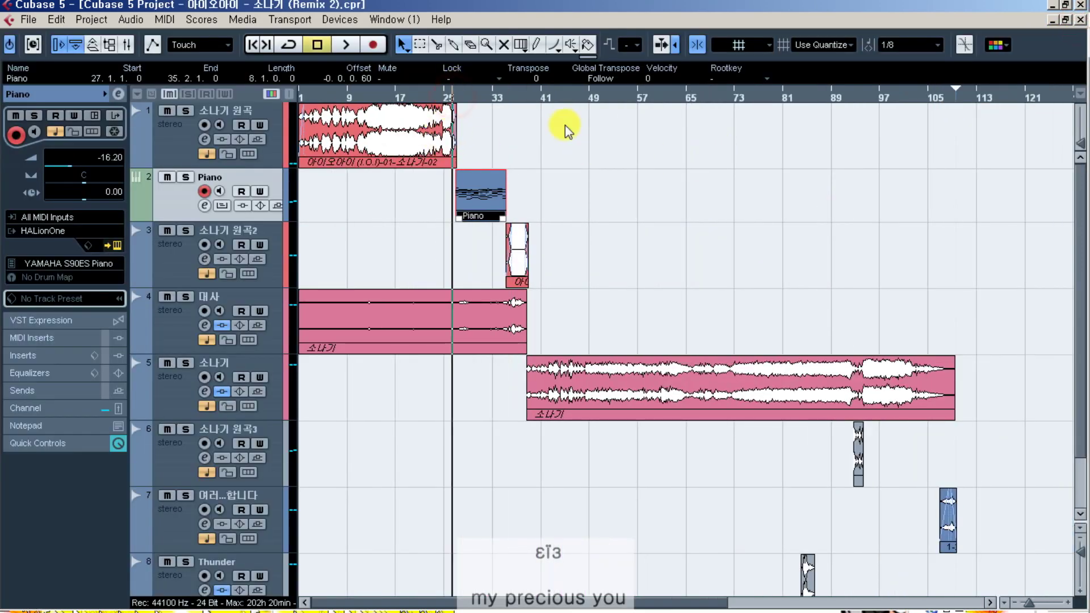
{"action": "left_click", "coordinate": [441, 96]}
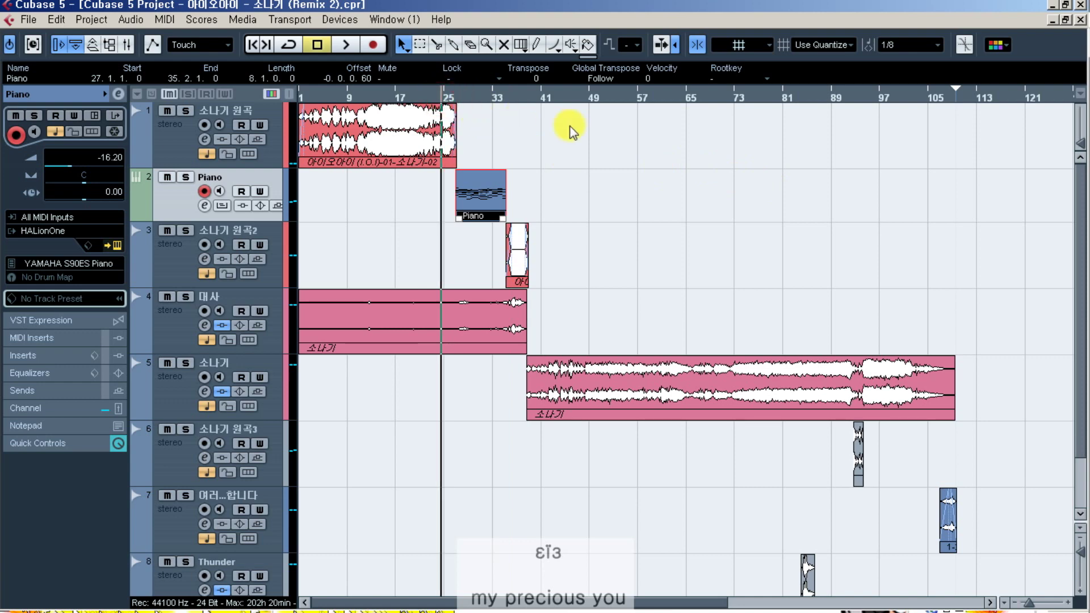
{"action": "key", "text": "space"}
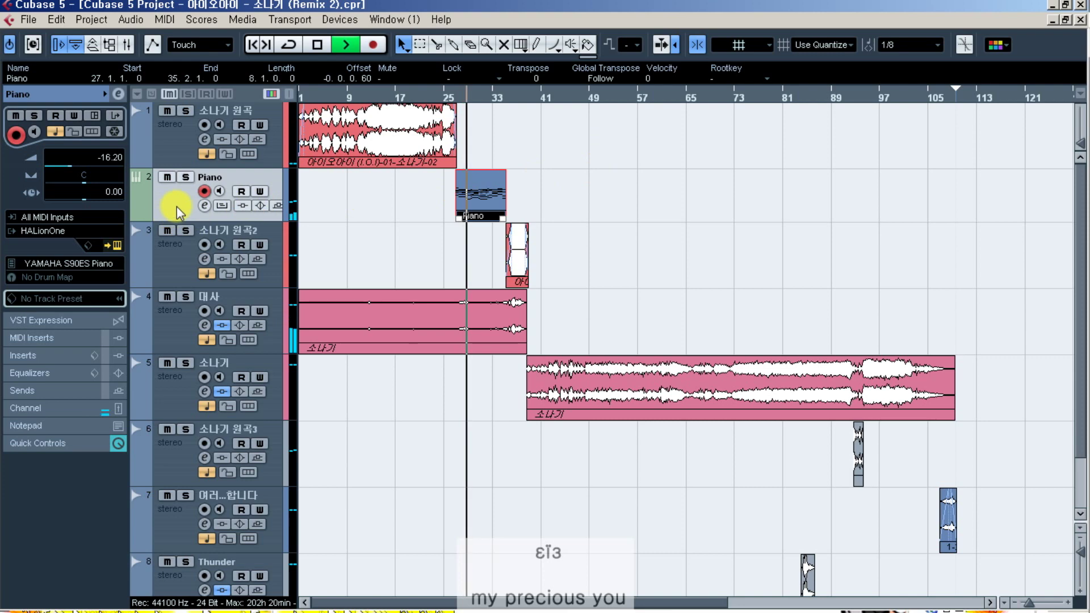
{"action": "key", "text": "space"}
{"action": "key", "text": "F3"}
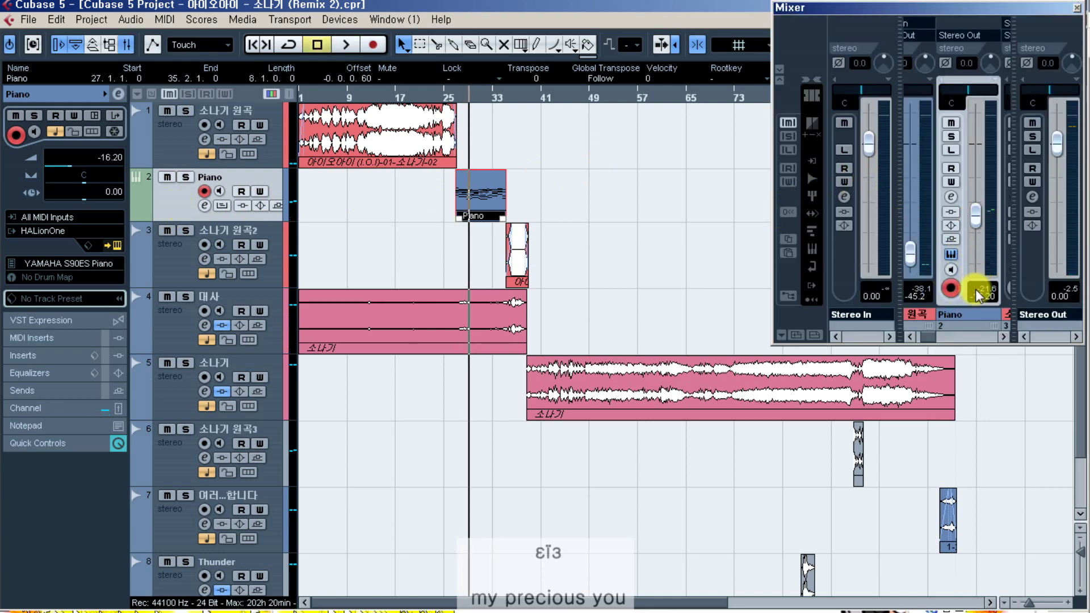
{"action": "key", "text": "Return"}
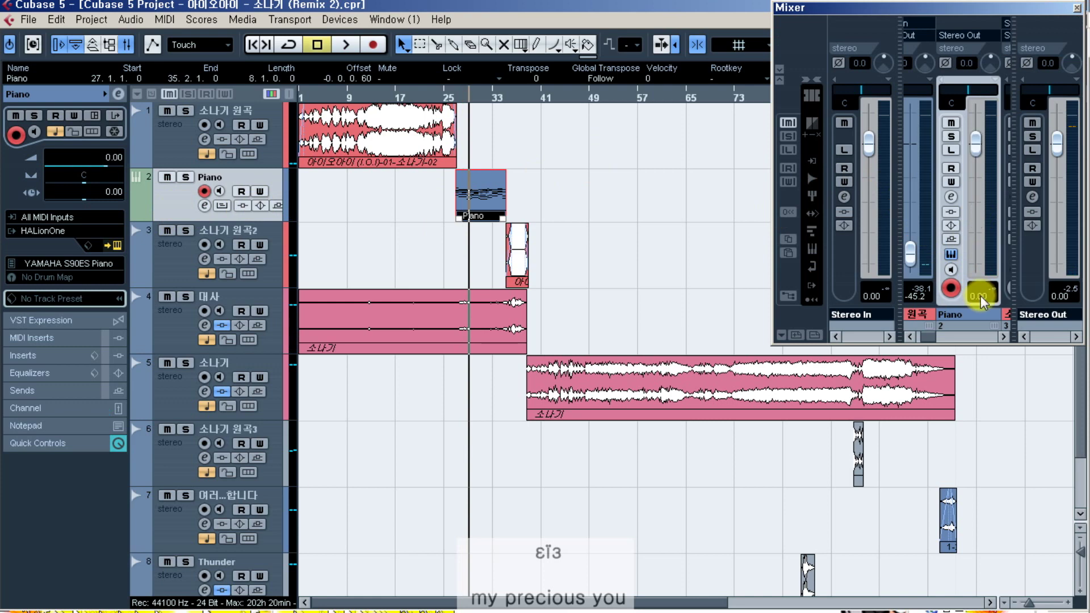
- Set the left locator to the start of the Piano part at bar 27
{"action": "left_click", "coordinate": [458, 96]}
{"action": "key", "text": "h"}
{"action": "key", "text": "h"}
{"action": "key", "text": "h"}
{"action": "key", "text": "h"}
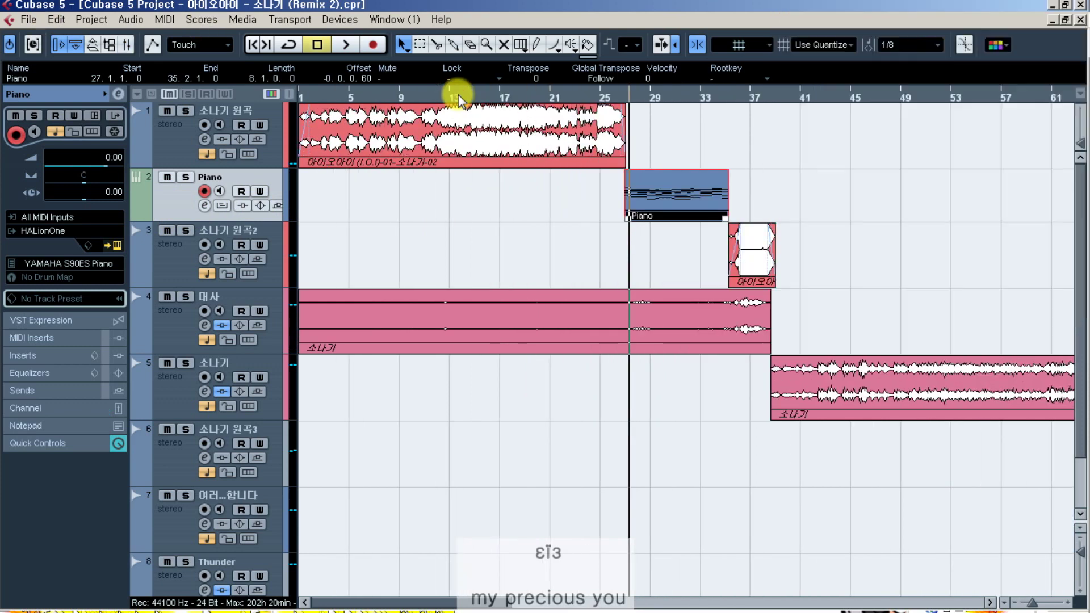
{"action": "key", "text": "h"}
{"action": "key", "text": "h"}
{"action": "key", "text": "h"}
{"action": "key", "text": "h"}
{"action": "key", "text": "h"}
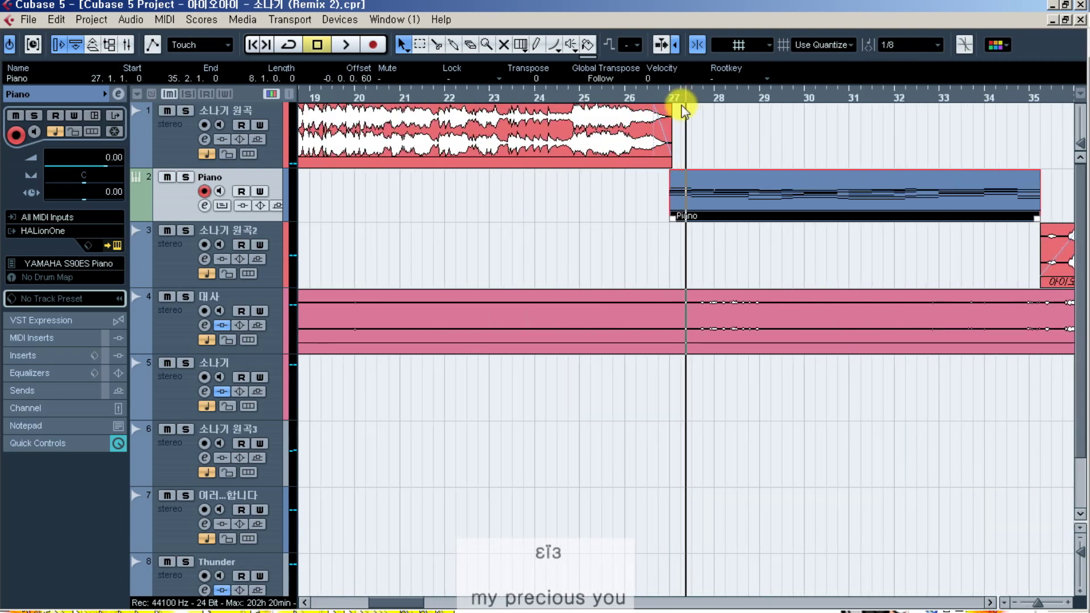
{"action": "left_click", "coordinate": [646, 101]}
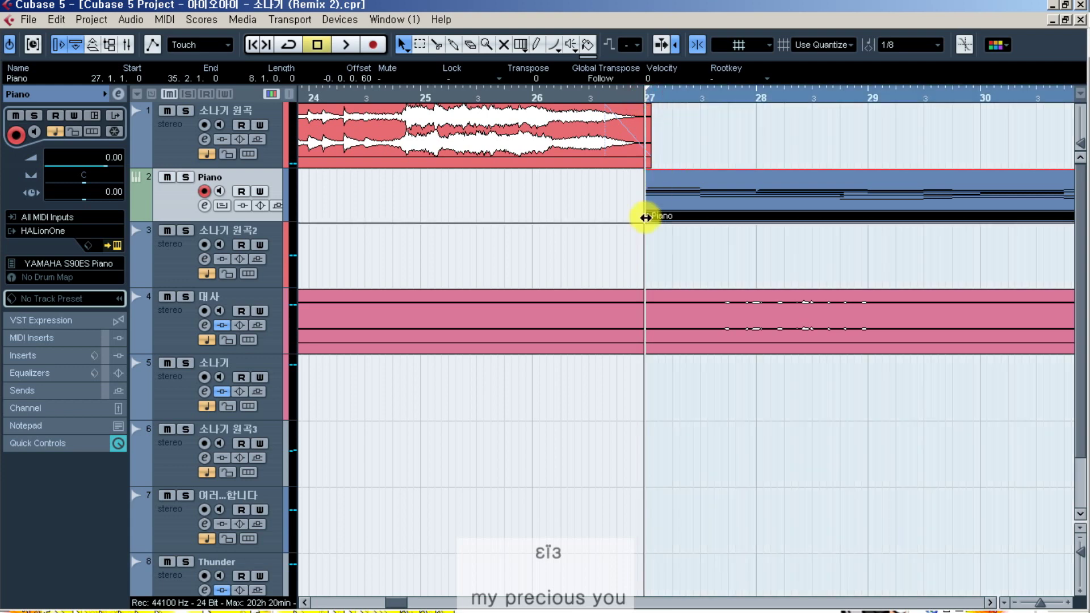
- Set the right locator to the end of the Piano part at beat 2 of bar 35
{"action": "key", "text": "g"}
{"action": "key", "text": "g"}
{"action": "key", "text": "g"}
{"action": "key", "text": "g"}
{"action": "key", "text": "g"}
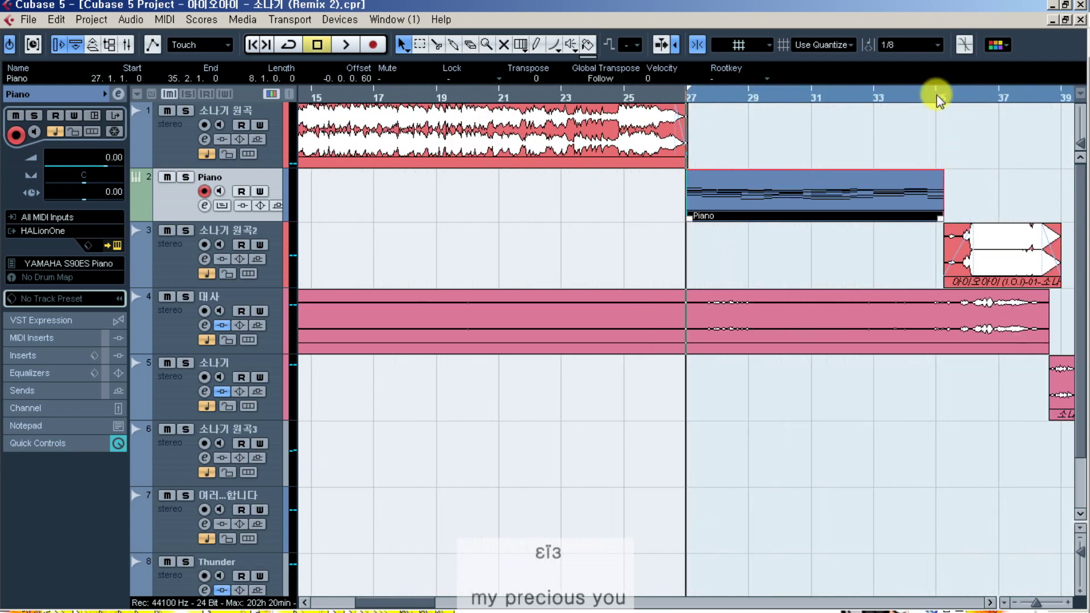
{"action": "left_click", "coordinate": [938, 98]}
{"action": "key", "text": "h"}
{"action": "key", "text": "h"}
{"action": "key", "text": "h"}
{"action": "key", "text": "h"}
{"action": "key", "text": "h"}
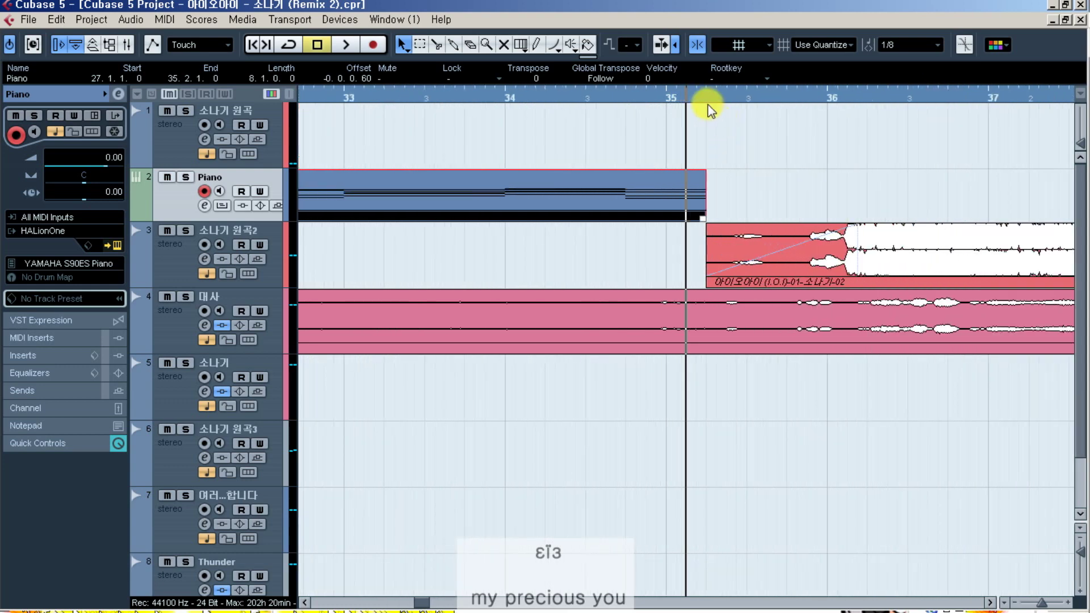
{"action": "left_click", "coordinate": [706, 100]}
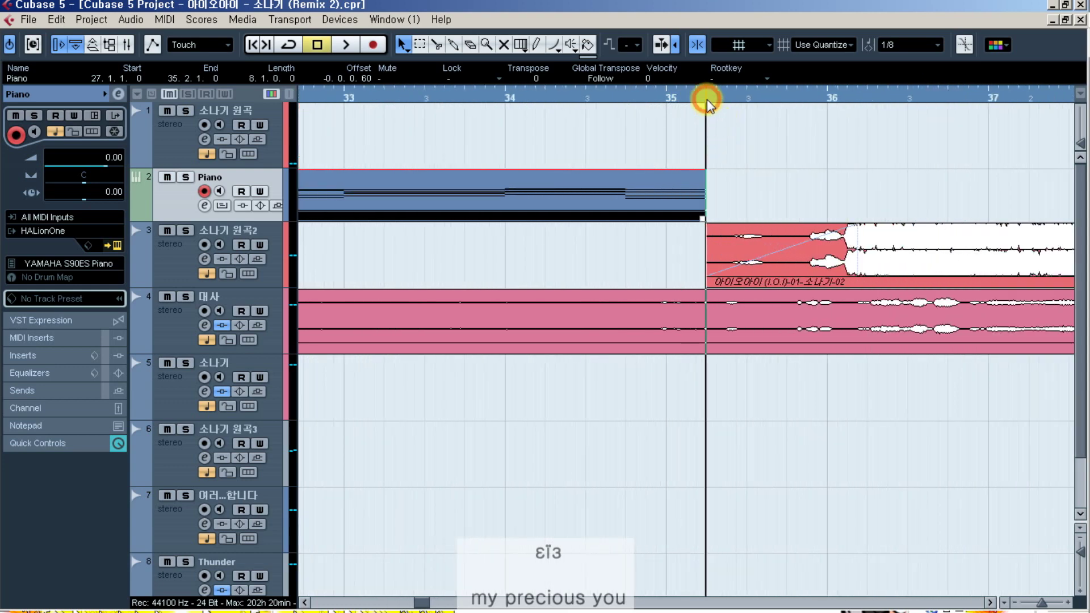
- Start an audio mixdown export named 피아노bgm in the Audio folder of 소나기 (Remix ver.)
{"action": "left_click", "coordinate": [29, 20]}
{"action": "mouse_move", "coordinate": [146, 258]}
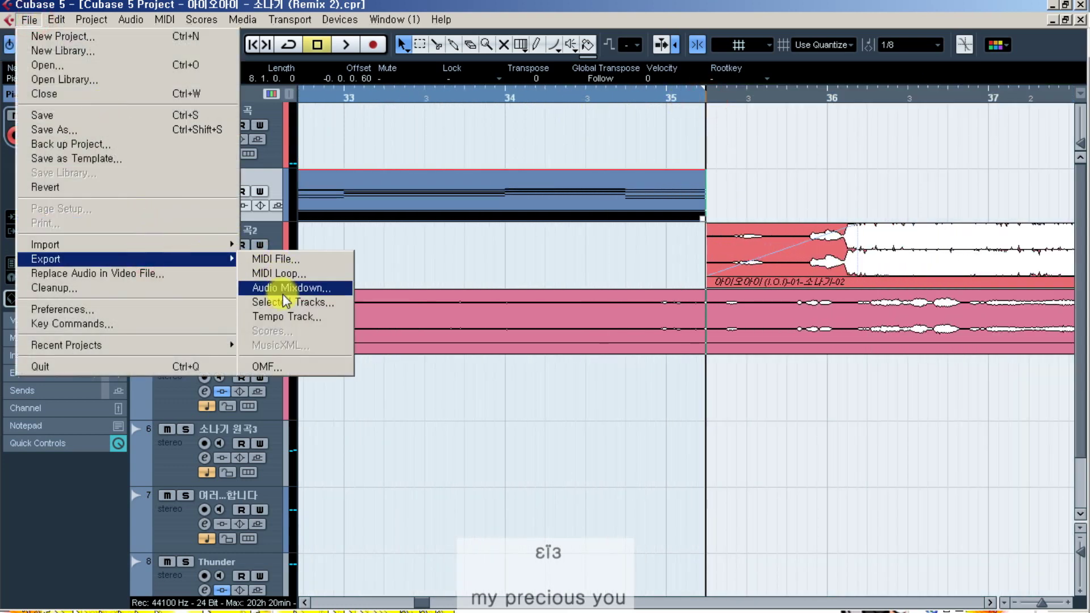
{"action": "left_click", "coordinate": [284, 290]}
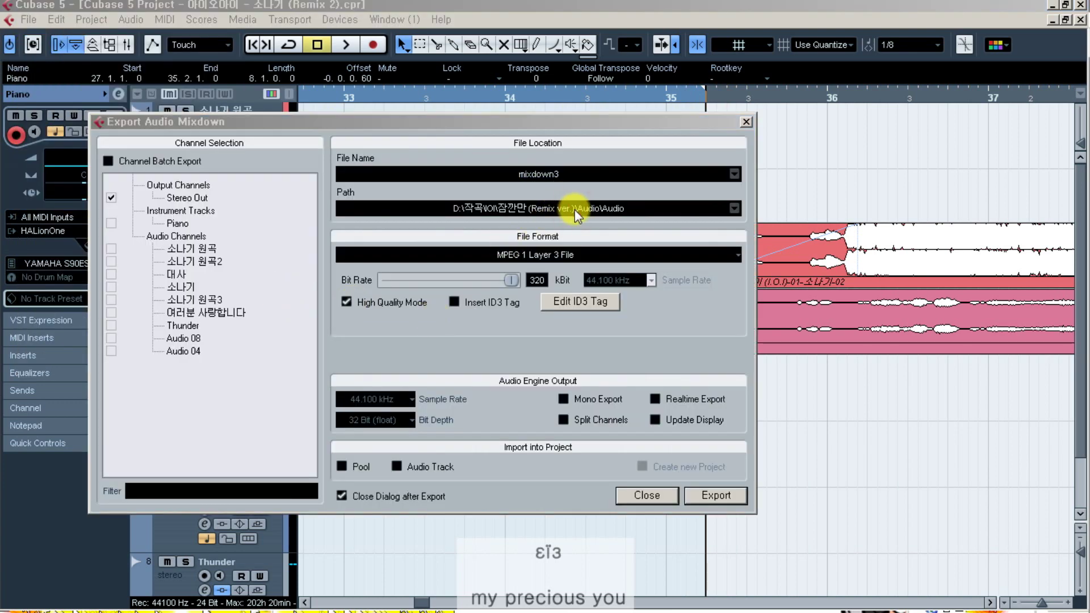
{"action": "left_click", "coordinate": [574, 208]}
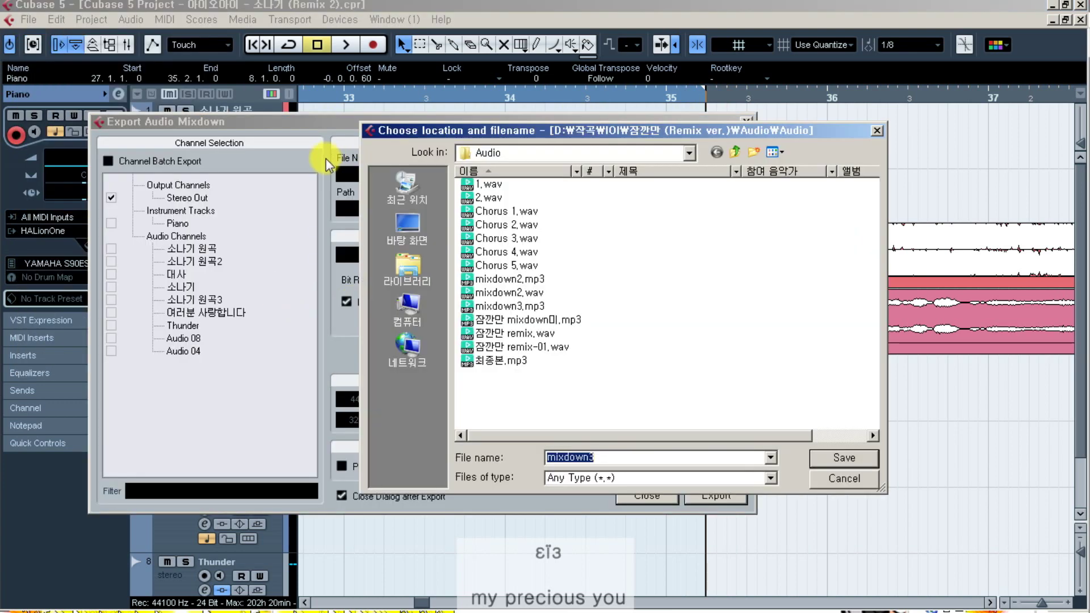
{"action": "key", "text": "Return"}
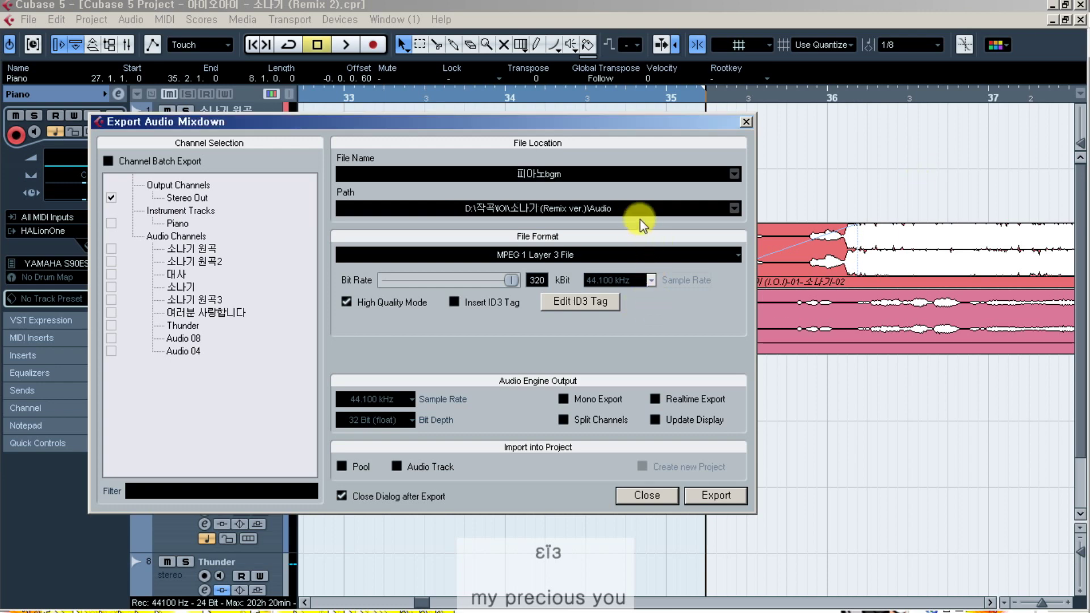
- Export only the Piano instrument channel as a Wave file
{"action": "left_click", "coordinate": [544, 256]}
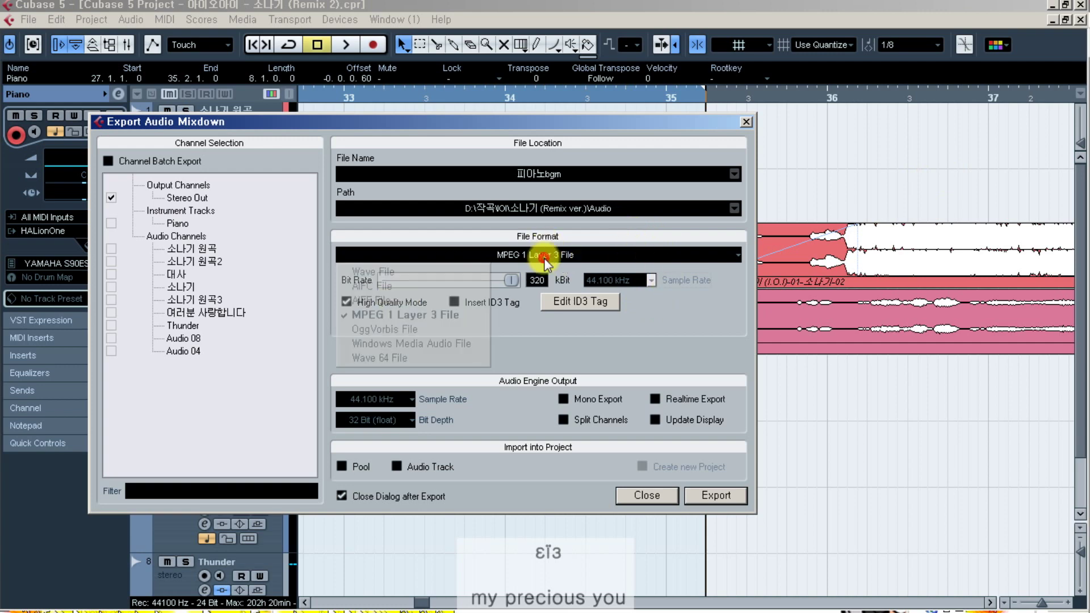
{"action": "left_click", "coordinate": [417, 273]}
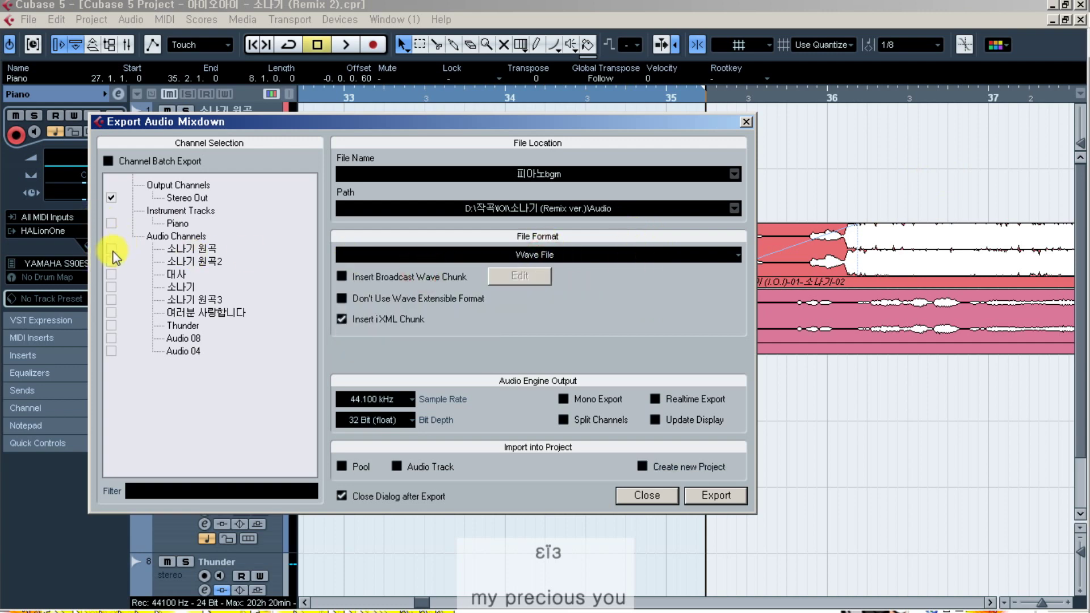
{"action": "left_click", "coordinate": [111, 223]}
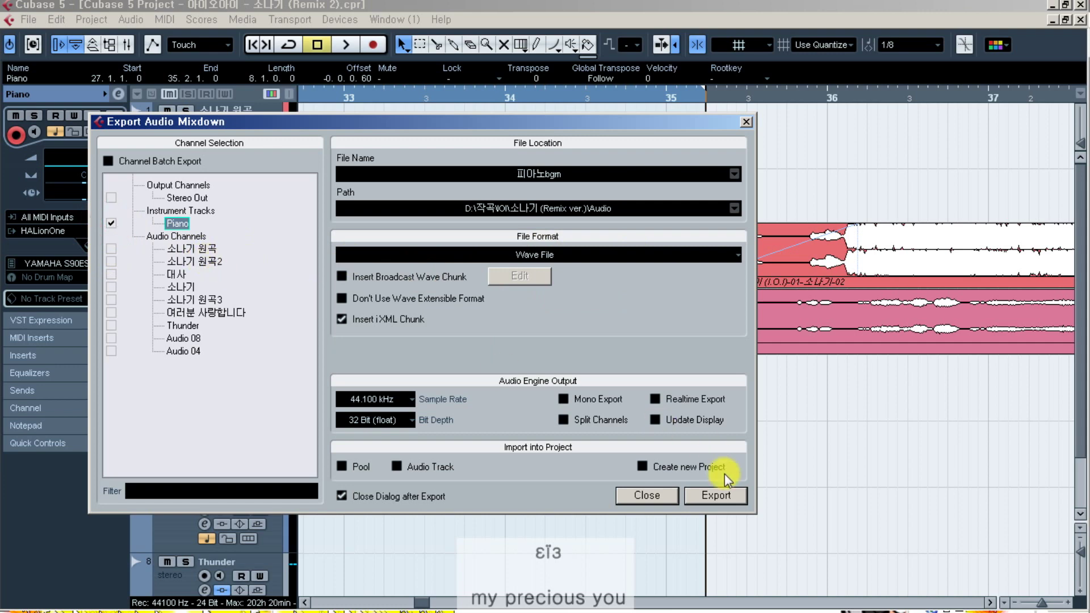
{"action": "left_click", "coordinate": [716, 496]}
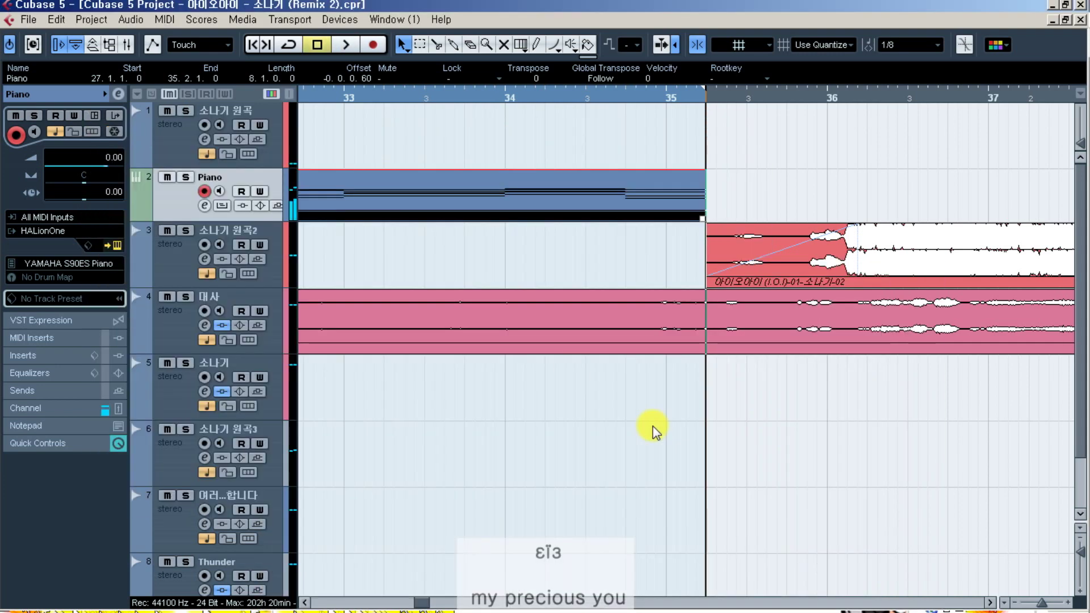
- Add a stereo audio track below the Piano instrument track
{"action": "right_click", "coordinate": [177, 206]}
{"action": "mouse_move", "coordinate": [196, 214]}
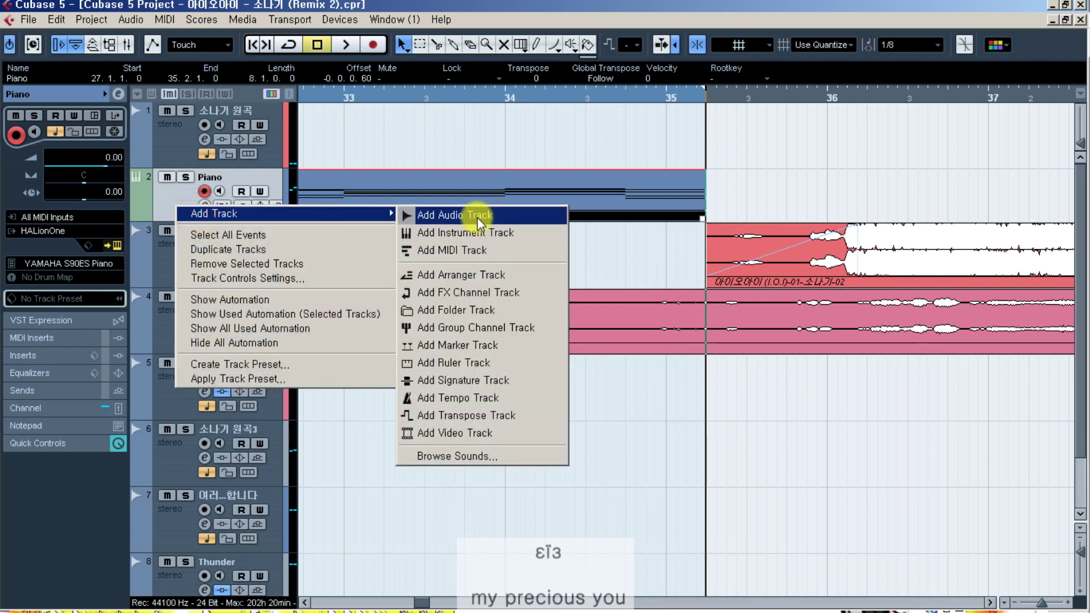
{"action": "left_click", "coordinate": [480, 217]}
{"action": "left_click", "coordinate": [550, 359]}
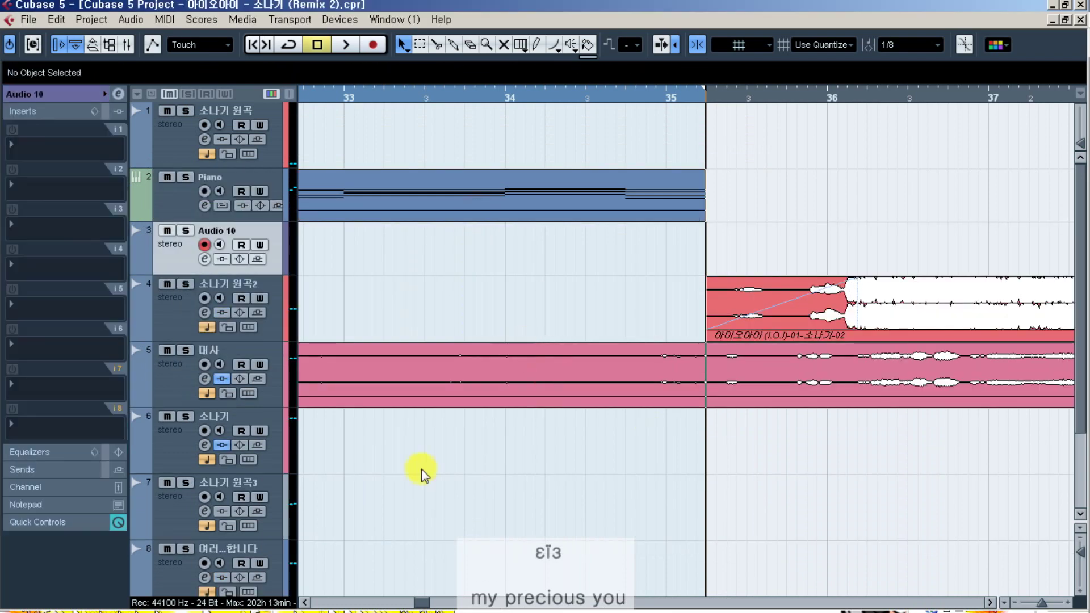
- Place the exported 피아노bgm file at bar 27 on the new audio track and mute the Piano instrument track
{"action": "left_click", "coordinate": [305, 603]}
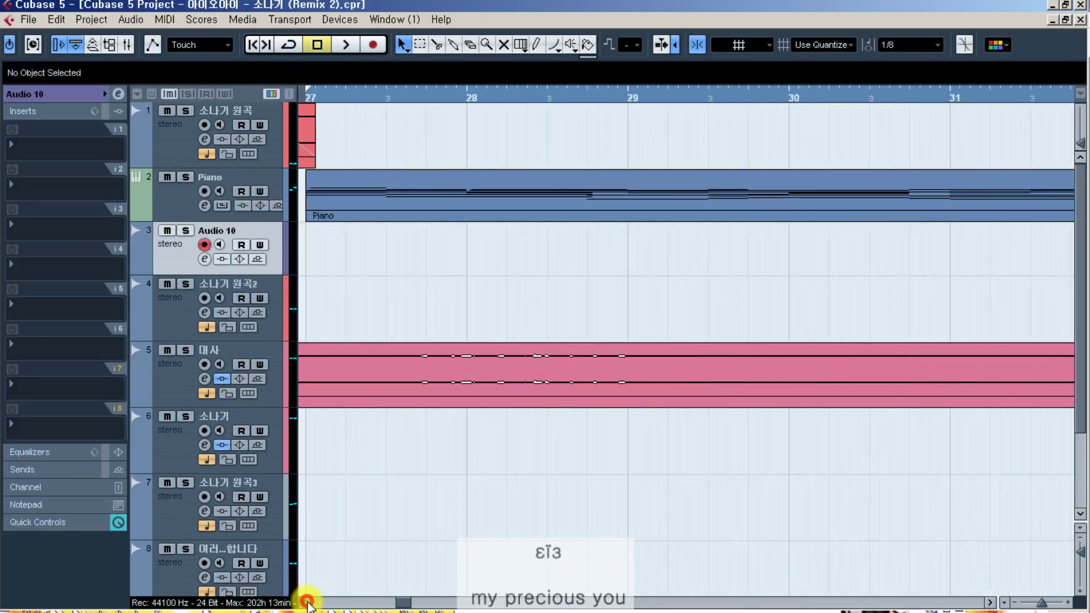
{"action": "left_click", "coordinate": [84, 600]}
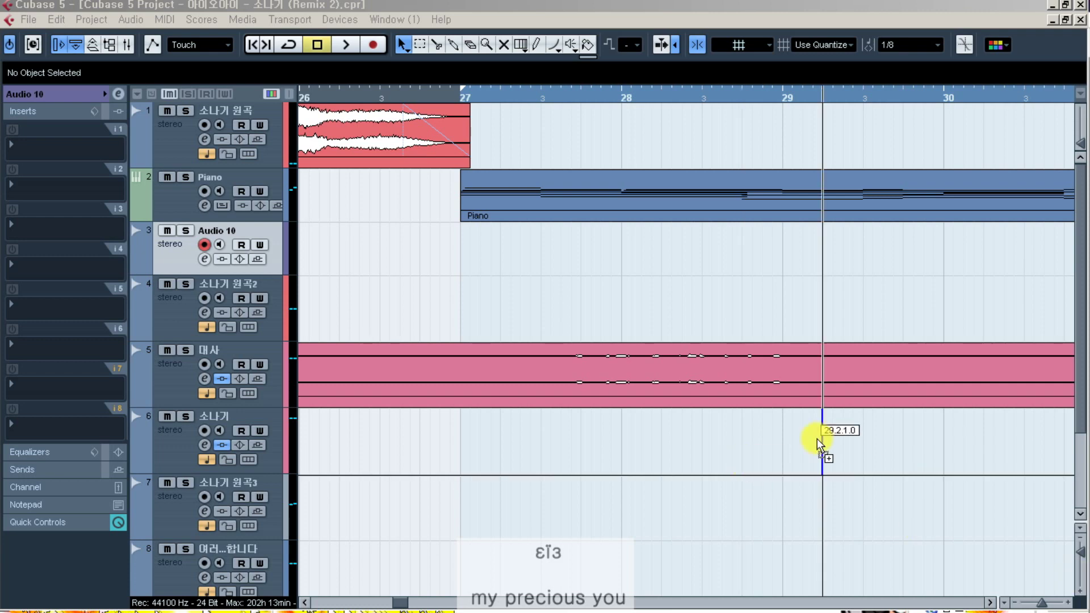
{"action": "left_click_drag", "start_coordinate": [820, 440], "coordinate": [502, 263]}
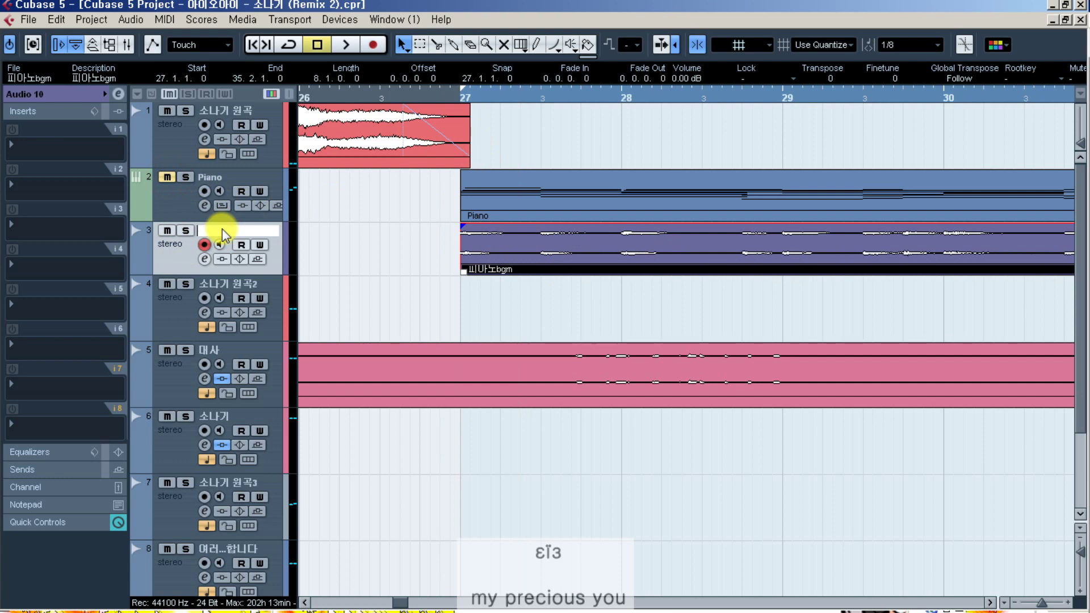
- Rename the new audio track as Piano and lower its mixer level to -19.02
{"action": "type", "text": "Piano"}
{"action": "key", "text": "Return"}
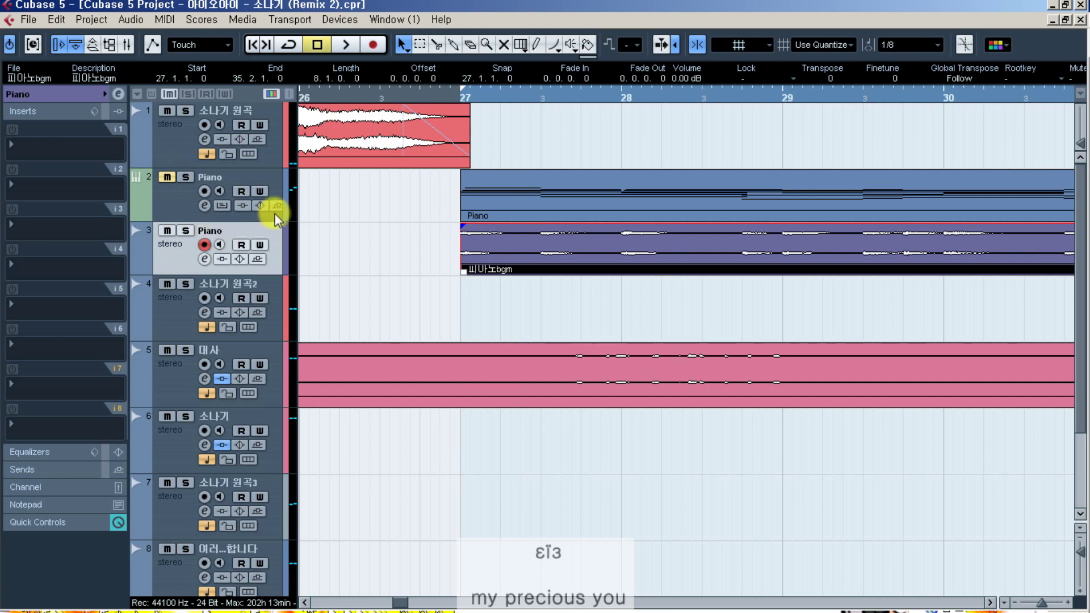
{"action": "key", "text": "F3"}
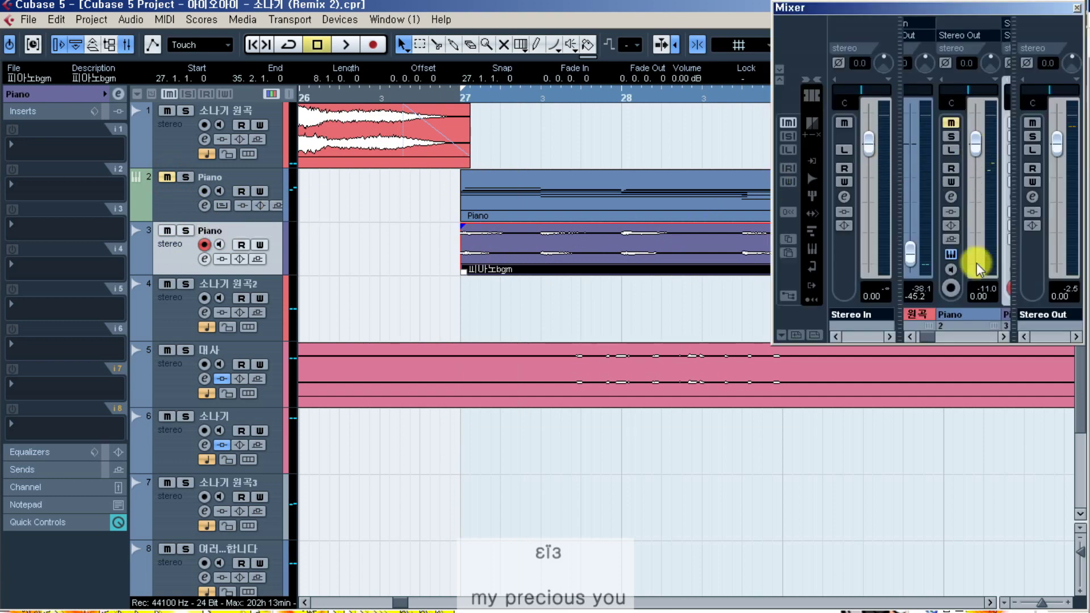
{"action": "left_click", "coordinate": [1003, 336]}
{"action": "left_click", "coordinate": [1003, 336]}
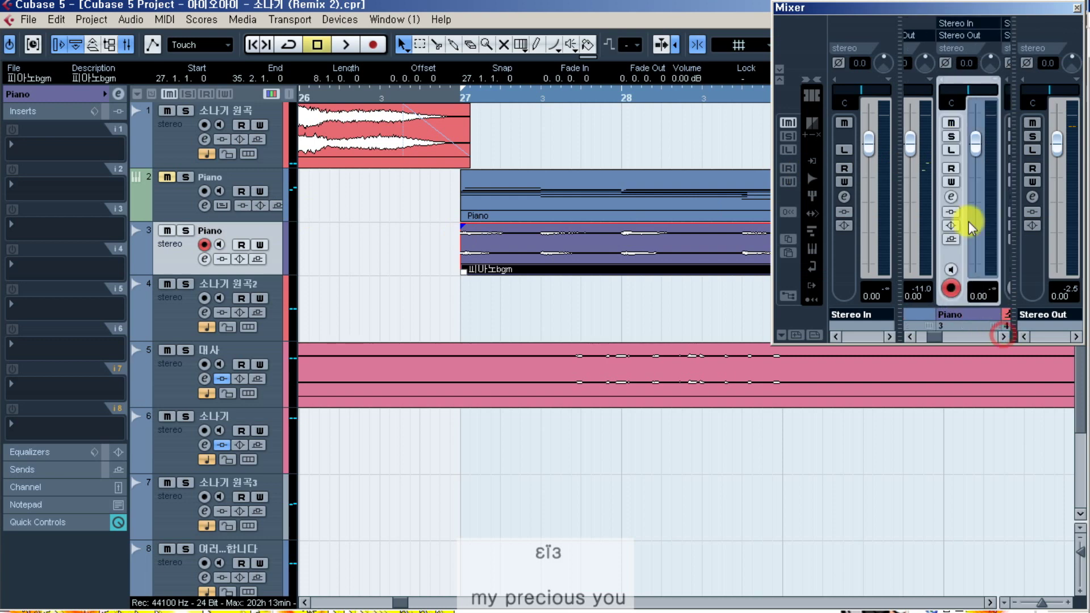
{"action": "left_click_drag", "start_coordinate": [973, 146], "coordinate": [977, 227]}
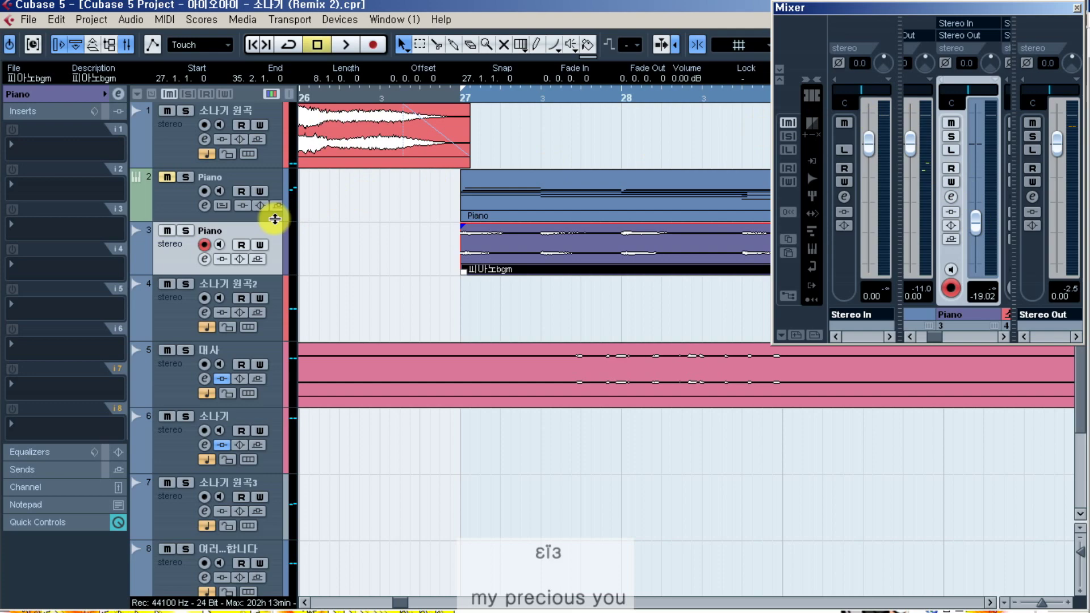
- Play the project from about bar 25 through the piano audio section to check its level and transitions
{"action": "left_click", "coordinate": [369, 218]}
{"action": "key", "text": "g"}
{"action": "key", "text": "g"}
{"action": "key", "text": "g"}
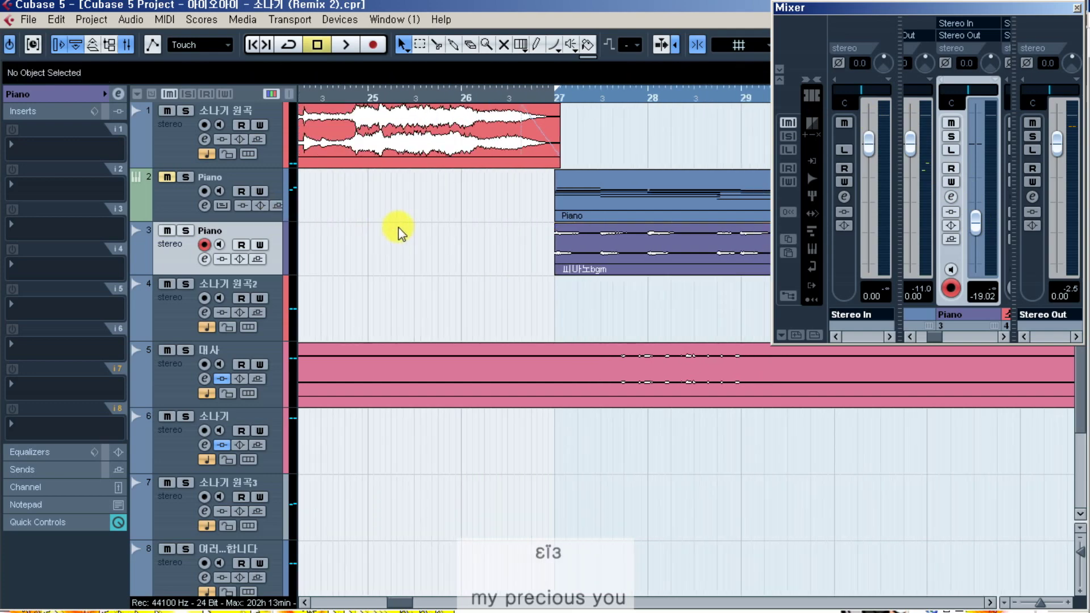
{"action": "key", "text": "F3"}
{"action": "key", "text": "g"}
{"action": "key", "text": "g"}
{"action": "key", "text": "g"}
{"action": "key", "text": "g"}
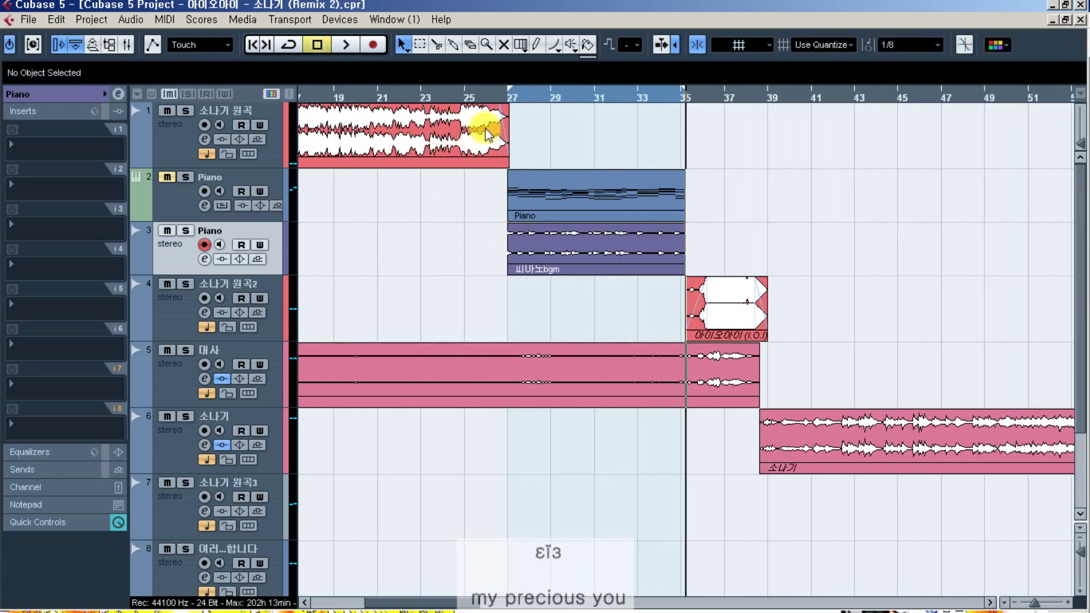
{"action": "left_click", "coordinate": [479, 96]}
{"action": "key", "text": "space"}
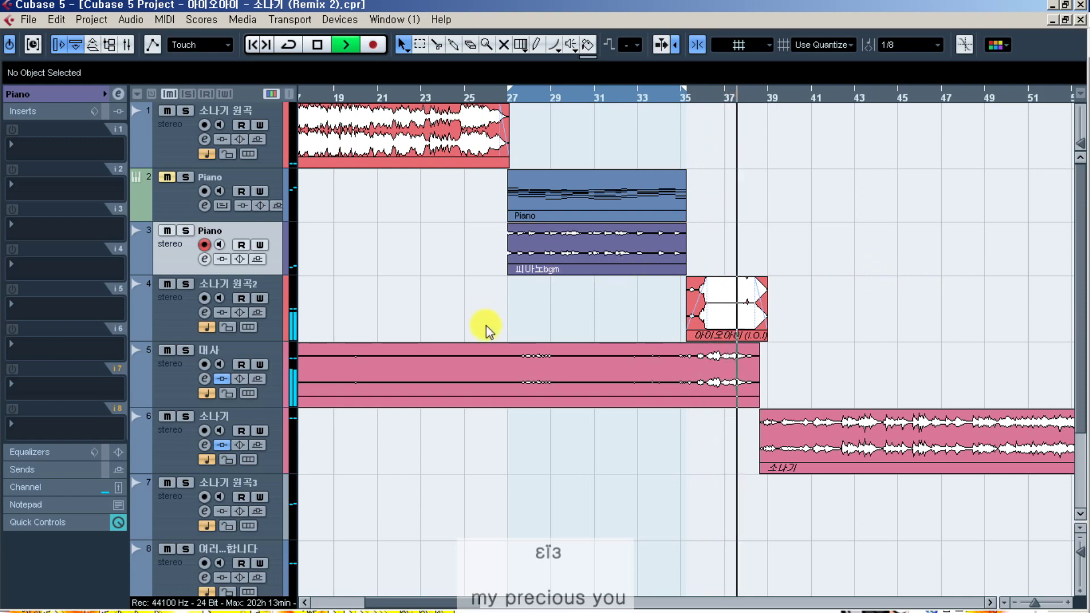
{"action": "key", "text": "space"}
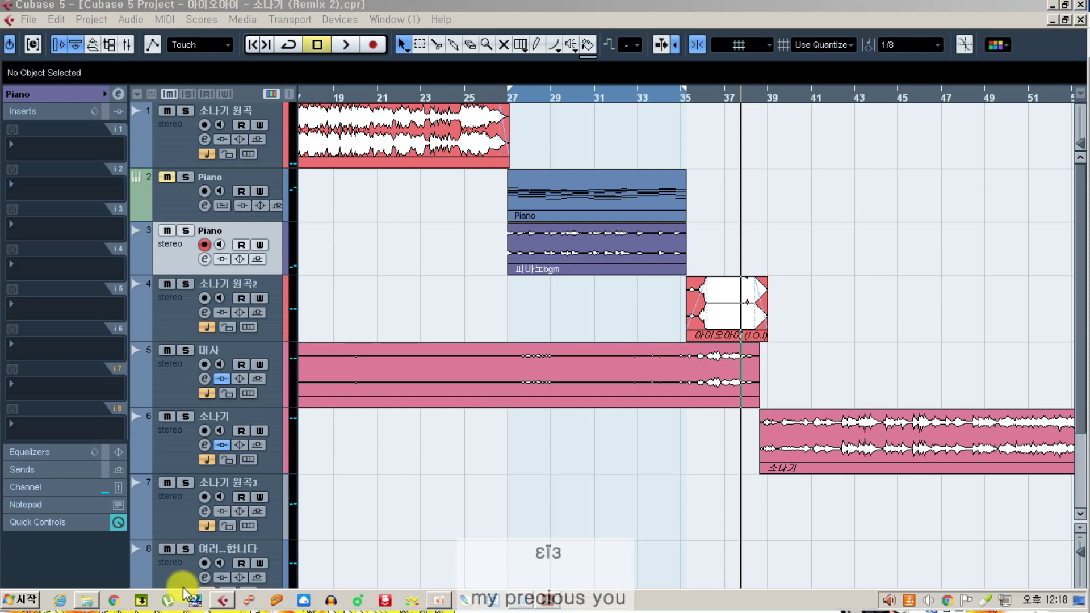
{"action": "right_click", "coordinate": [686, 596]}
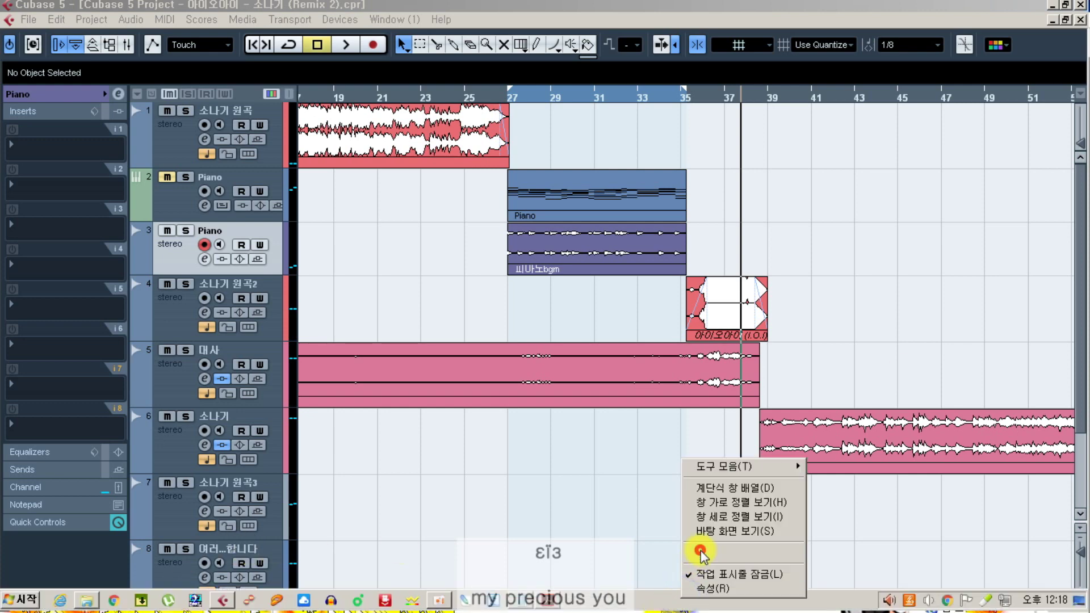
{"action": "left_click", "coordinate": [681, 561]}
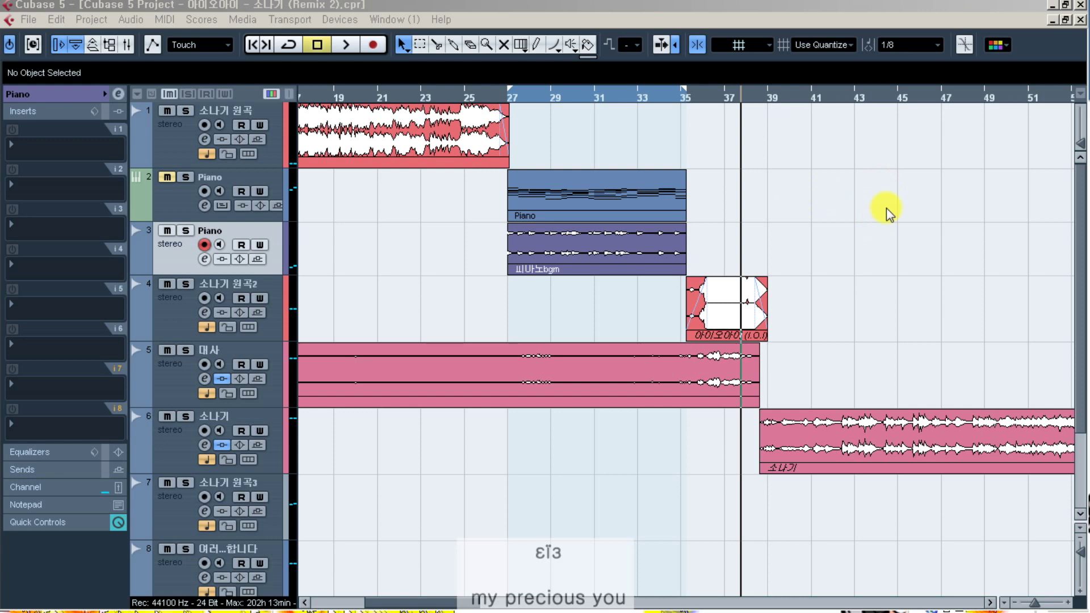
- Insert StudioEQ in the first insert slot of the 소나기 원곡2 track and enable its band 1
{"action": "left_click", "coordinate": [668, 93]}
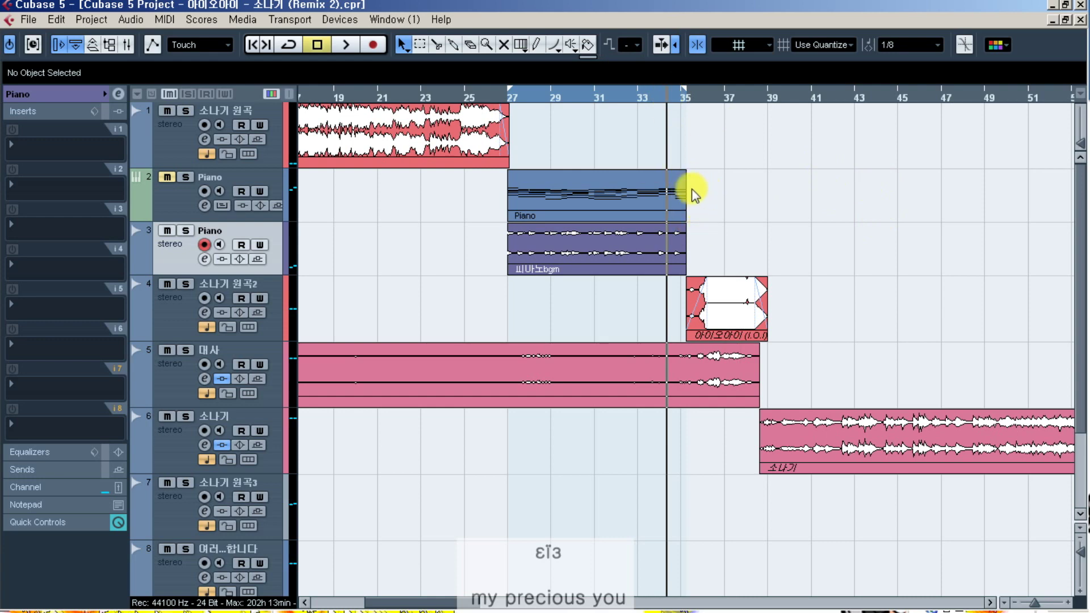
{"action": "left_click", "coordinate": [172, 313]}
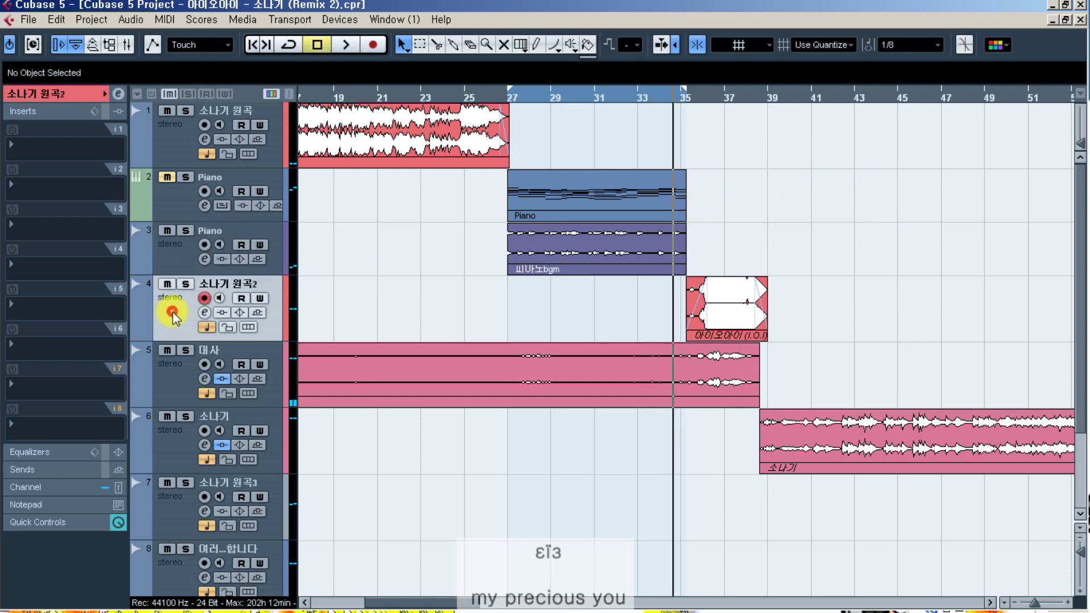
{"action": "left_click", "coordinate": [23, 142]}
{"action": "left_click", "coordinate": [50, 226]}
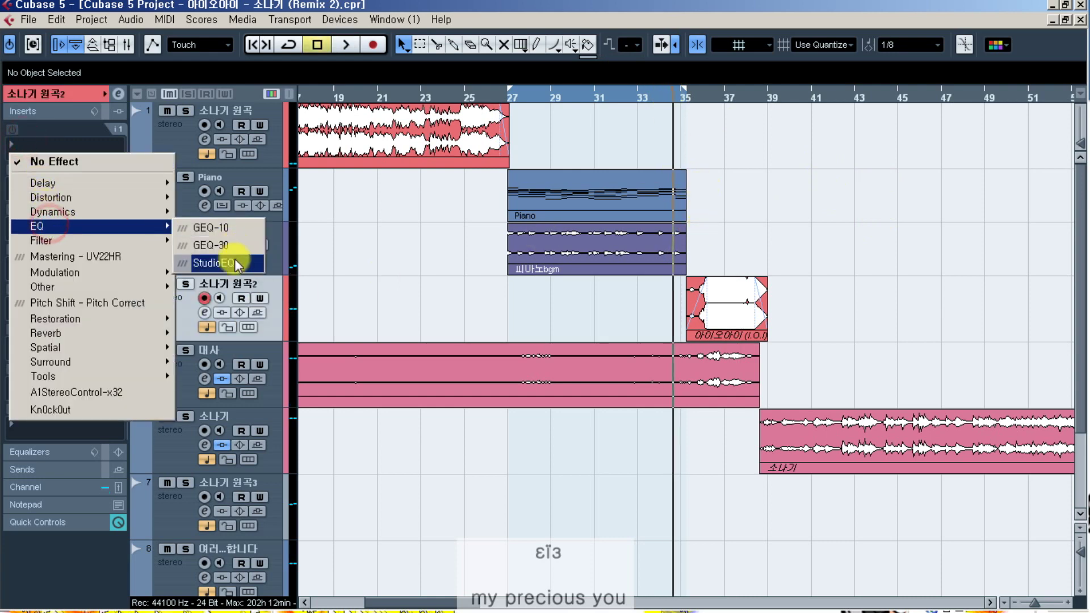
{"action": "left_click", "coordinate": [237, 263]}
{"action": "left_click", "coordinate": [444, 426]}
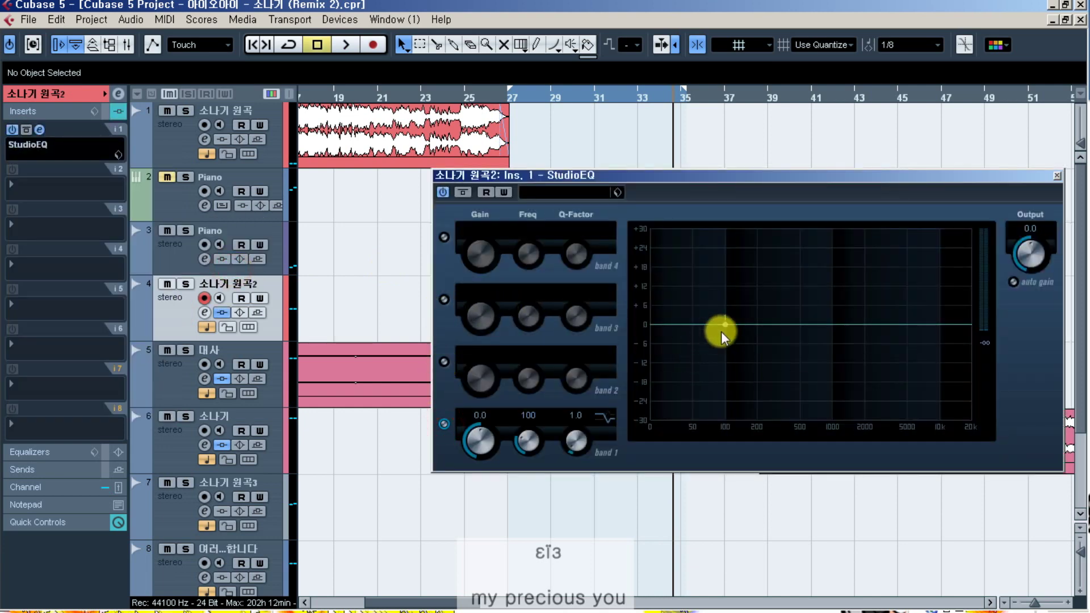
- Boost StudioEQ band 1 on 소나기 원곡2 to about 13.4 dB at 60 Hz while playing its clip from about bar 35
{"action": "left_click_drag", "start_coordinate": [713, 307], "coordinate": [711, 303]}
{"action": "key", "text": "space"}
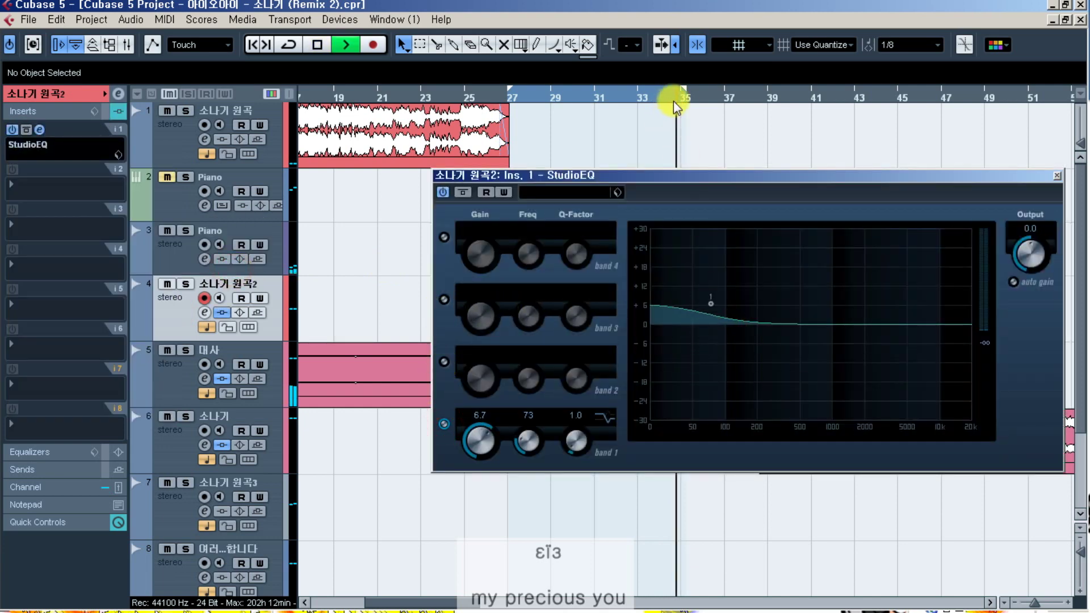
{"action": "left_click_drag", "start_coordinate": [714, 179], "coordinate": [638, 333]}
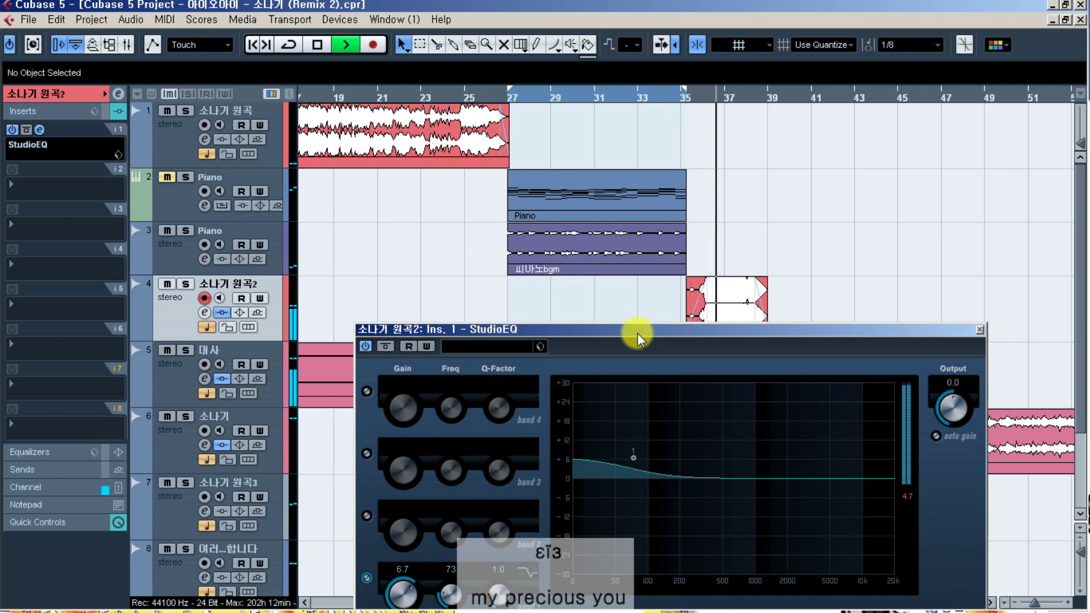
{"action": "left_click_drag", "start_coordinate": [627, 454], "coordinate": [614, 429]}
{"action": "left_click", "coordinate": [696, 97]}
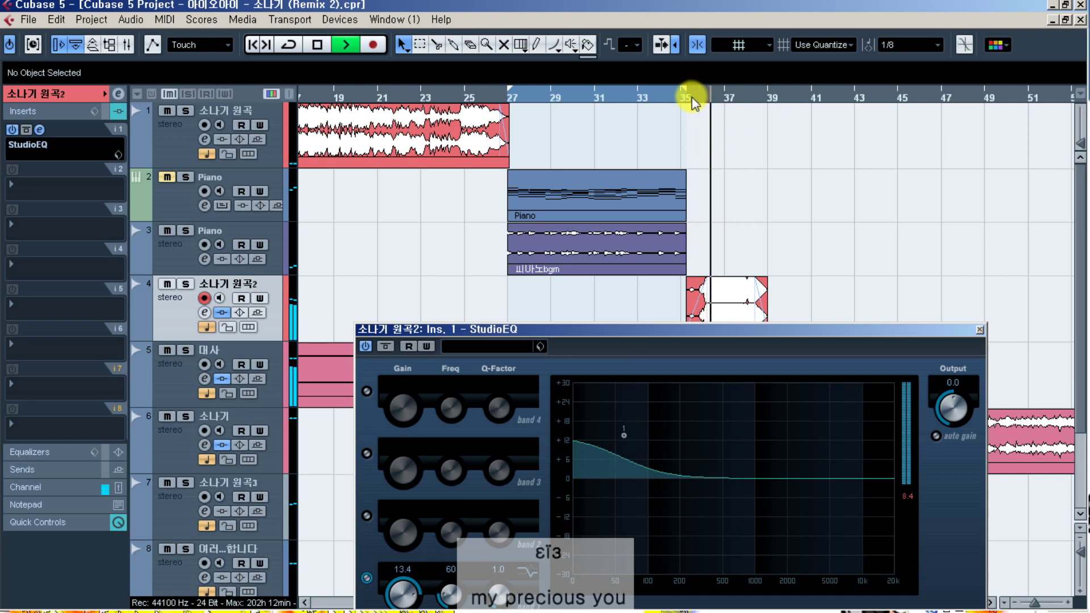
{"action": "left_click", "coordinate": [980, 331]}
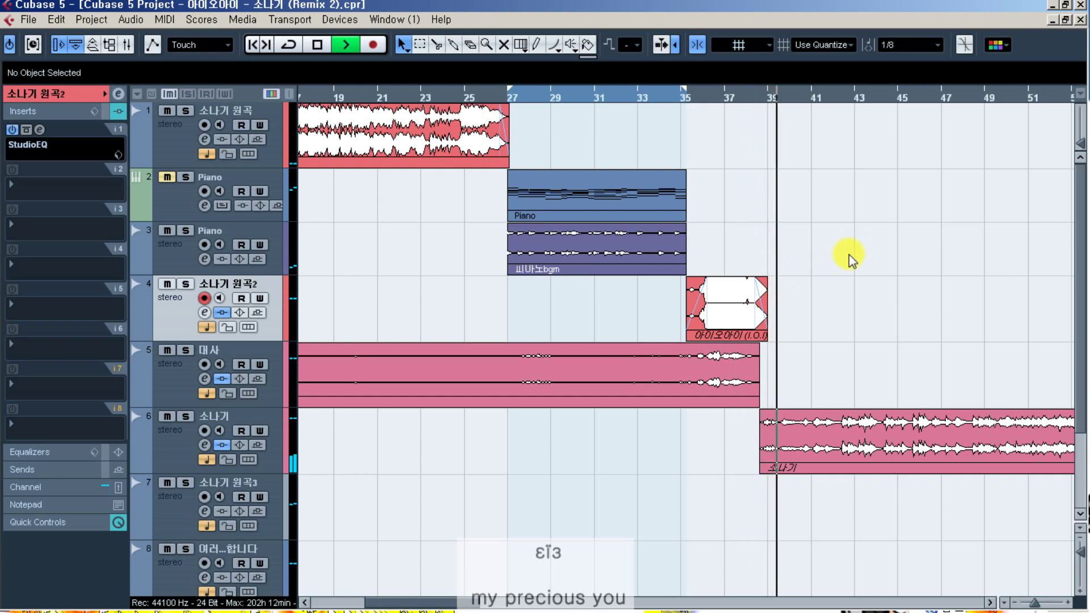
- Turn off band 3 in the StudioEQ of the 소나기 track during playback
{"action": "scroll", "coordinate": [849, 255], "scroll_direction": "down", "scroll_amount": 2}
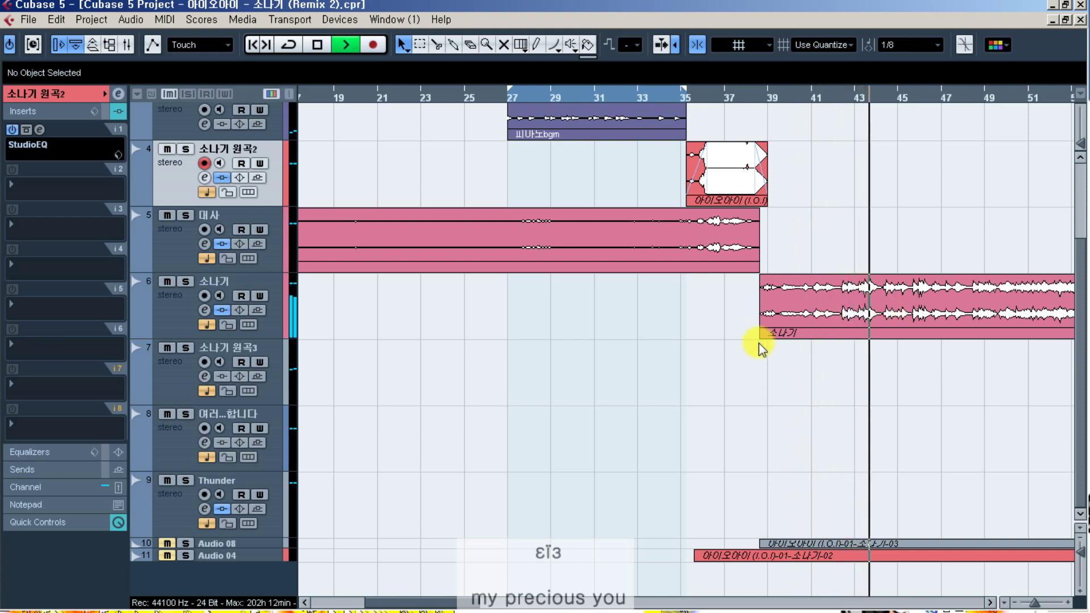
{"action": "key", "text": "F3"}
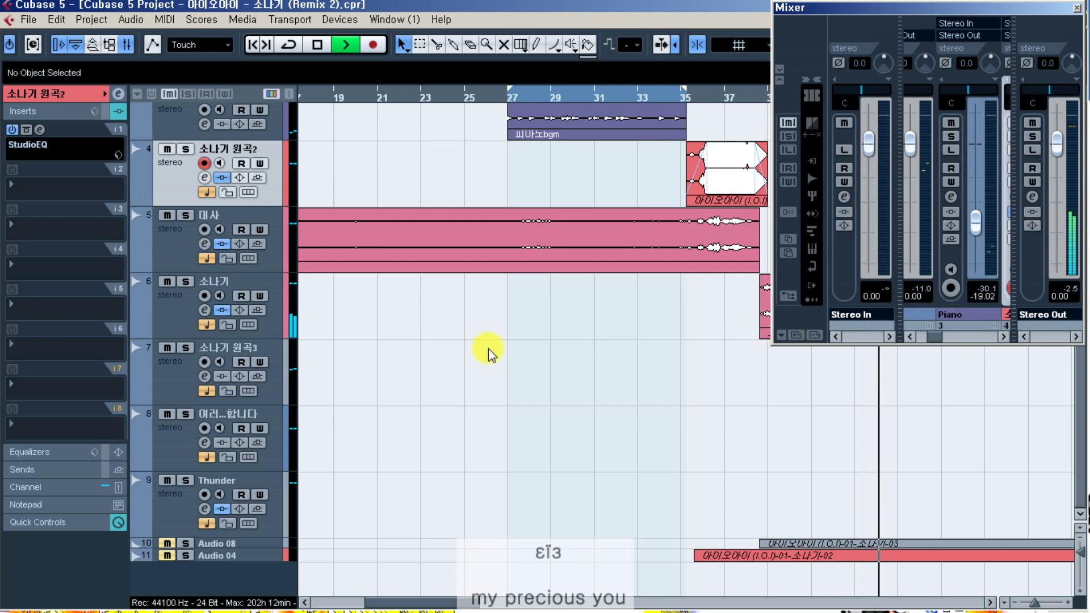
{"action": "left_click", "coordinate": [200, 320]}
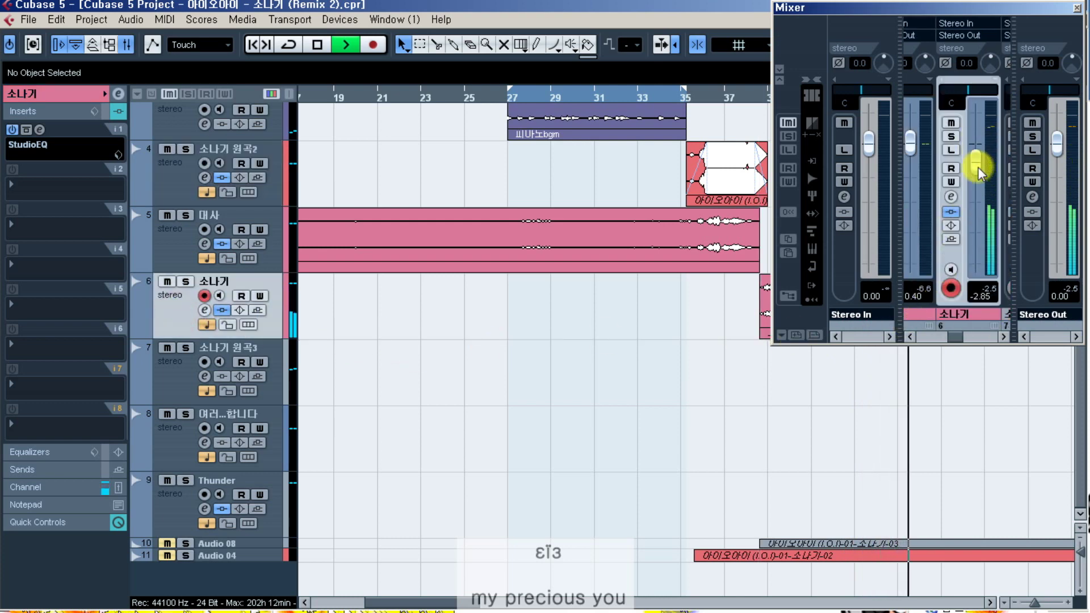
{"action": "left_click", "coordinate": [39, 129]}
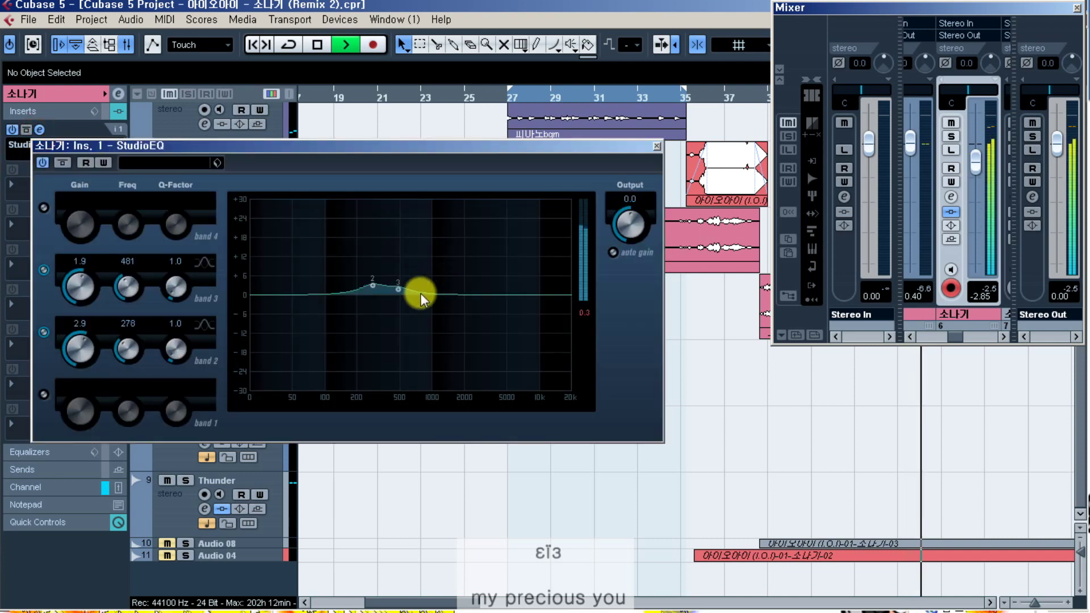
{"action": "left_click_drag", "start_coordinate": [398, 290], "coordinate": [397, 297]}
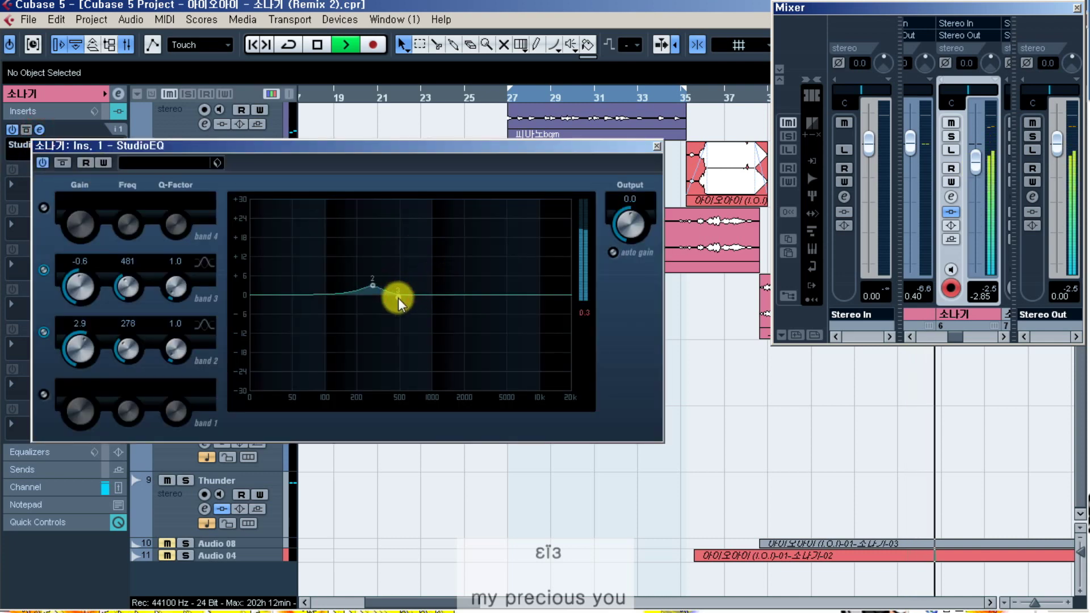
{"action": "left_click", "coordinate": [43, 270]}
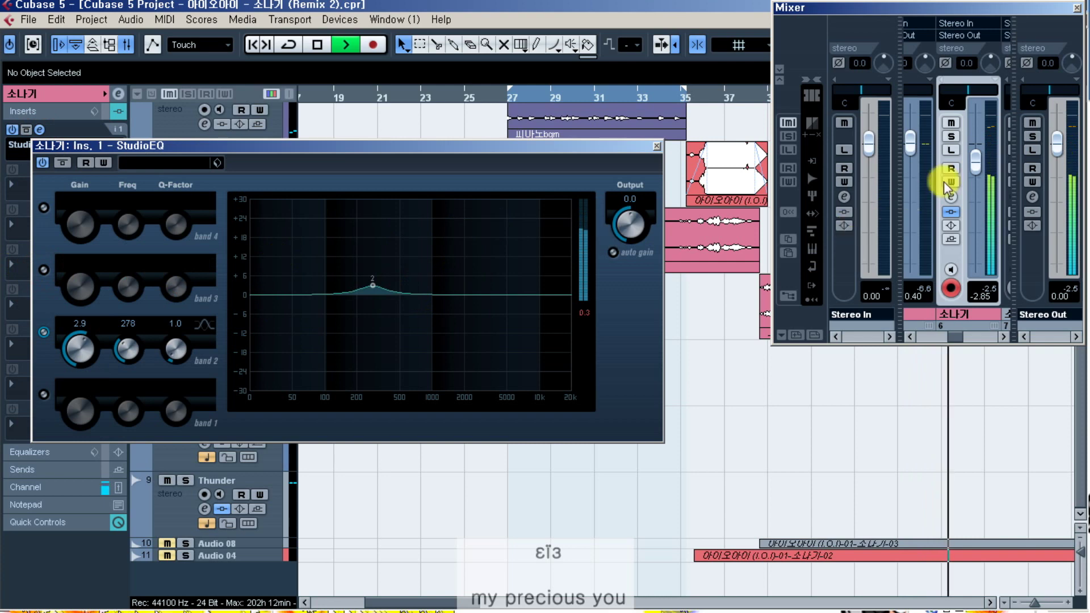
- Lower the 소나기 track's mixer level to -5.03, then close its equalizer and the mixer
{"action": "mouse_move", "coordinate": [980, 158]}
{"action": "left_mouse_down"}
{"action": "mouse_move", "coordinate": [986, 183]}
{"action": "mouse_move", "coordinate": [977, 176]}
{"action": "left_mouse_up"}
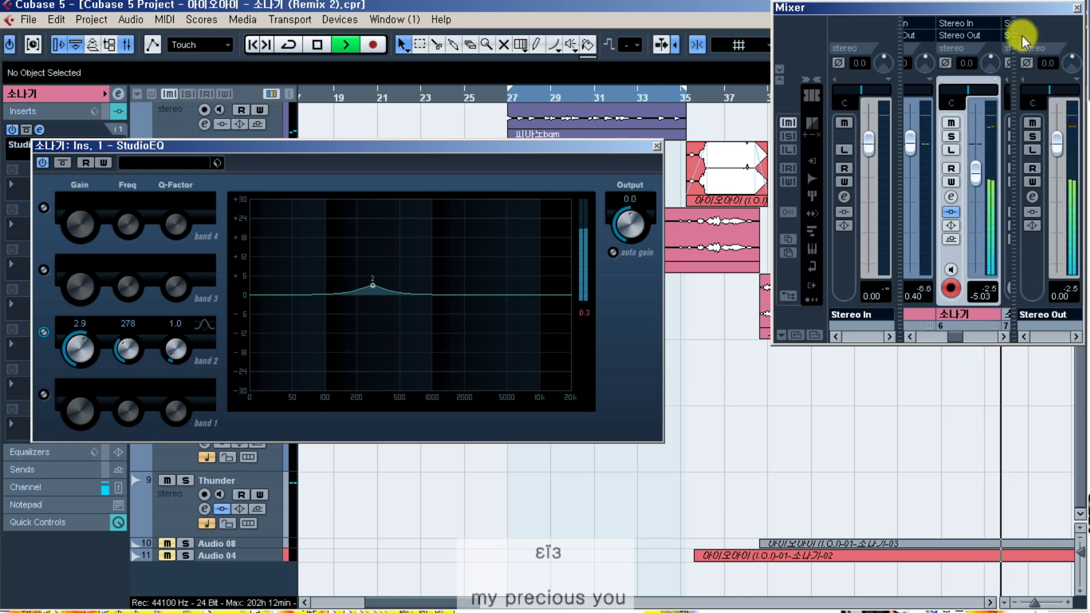
{"action": "left_click", "coordinate": [656, 147]}
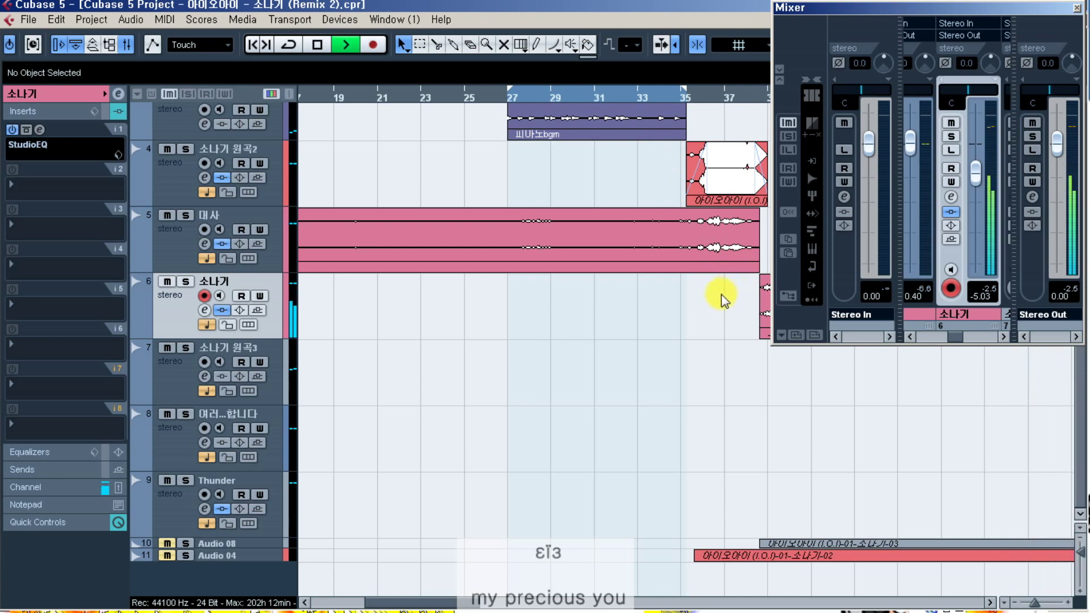
{"action": "key", "text": "F3"}
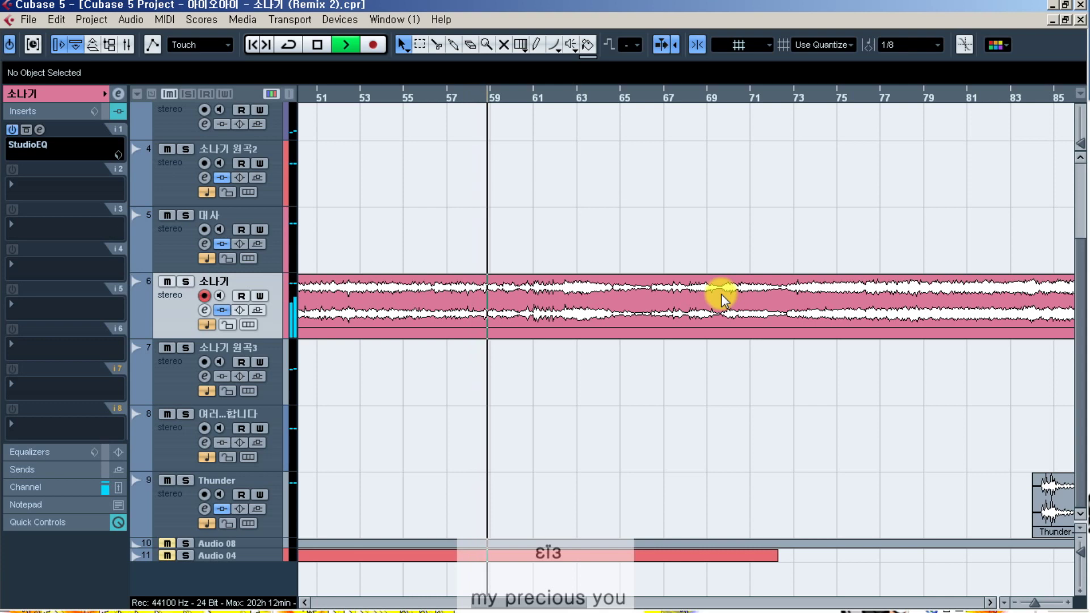
- Move the muted Piano instrument track to the end of the track list, below Audio 04
{"action": "key", "text": "g"}
{"action": "key", "text": "g"}
{"action": "key", "text": "g"}
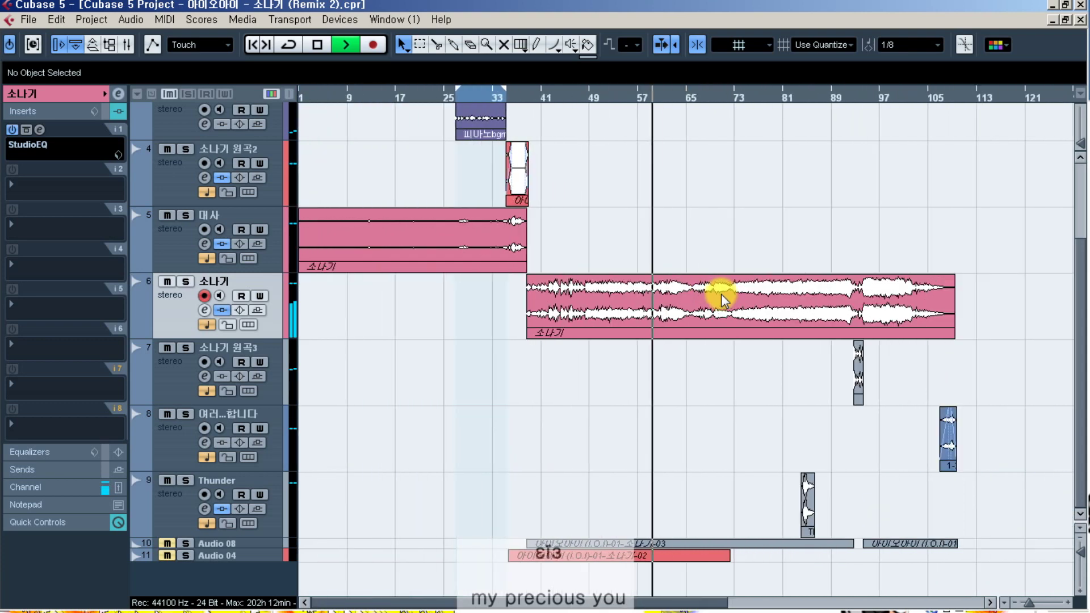
{"action": "key", "text": "g"}
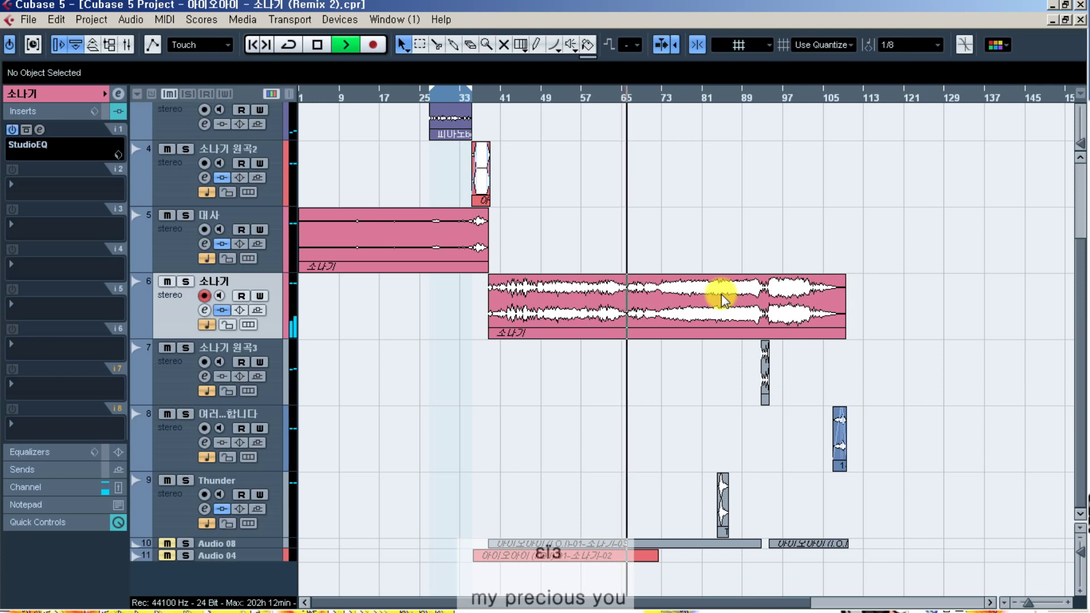
{"action": "scroll", "coordinate": [721, 298], "scroll_direction": "up", "scroll_amount": 3}
{"action": "scroll", "coordinate": [721, 299], "scroll_direction": "down", "scroll_amount": 3}
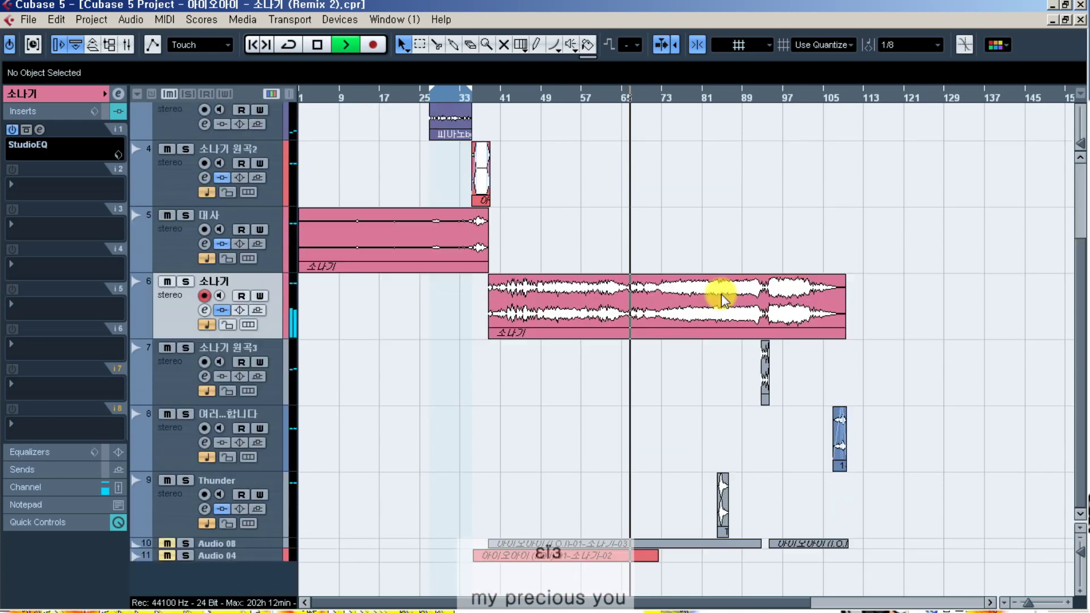
{"action": "scroll", "coordinate": [721, 298], "scroll_direction": "up", "scroll_amount": 3}
{"action": "scroll", "coordinate": [721, 298], "scroll_direction": "down", "scroll_amount": 3}
{"action": "scroll", "coordinate": [720, 292], "scroll_direction": "up", "scroll_amount": 3}
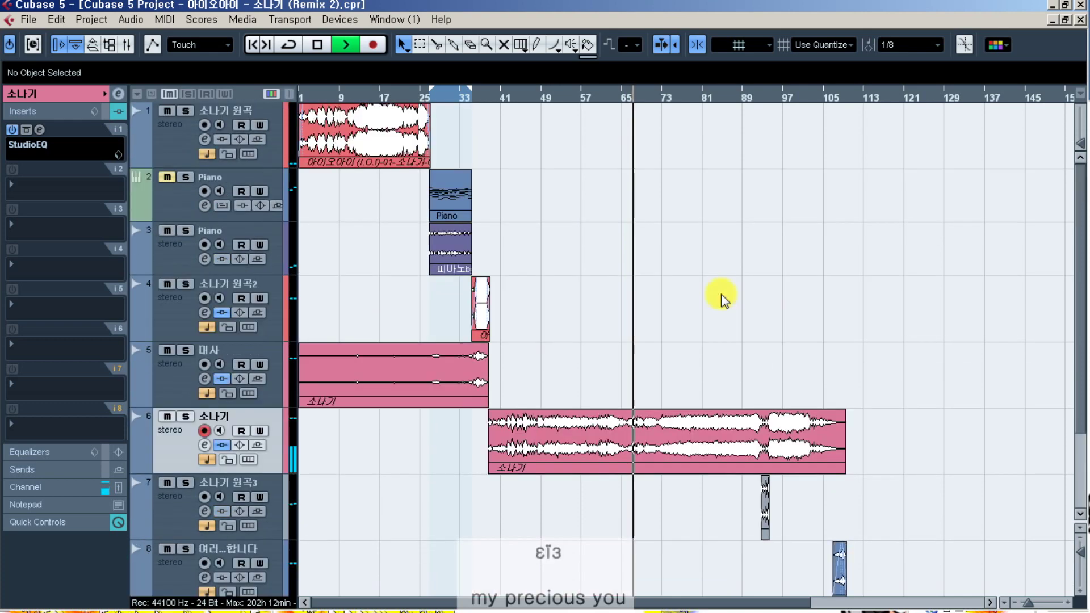
{"action": "left_click", "coordinate": [177, 207]}
{"action": "left_click_drag", "start_coordinate": [176, 218], "coordinate": [227, 568]}
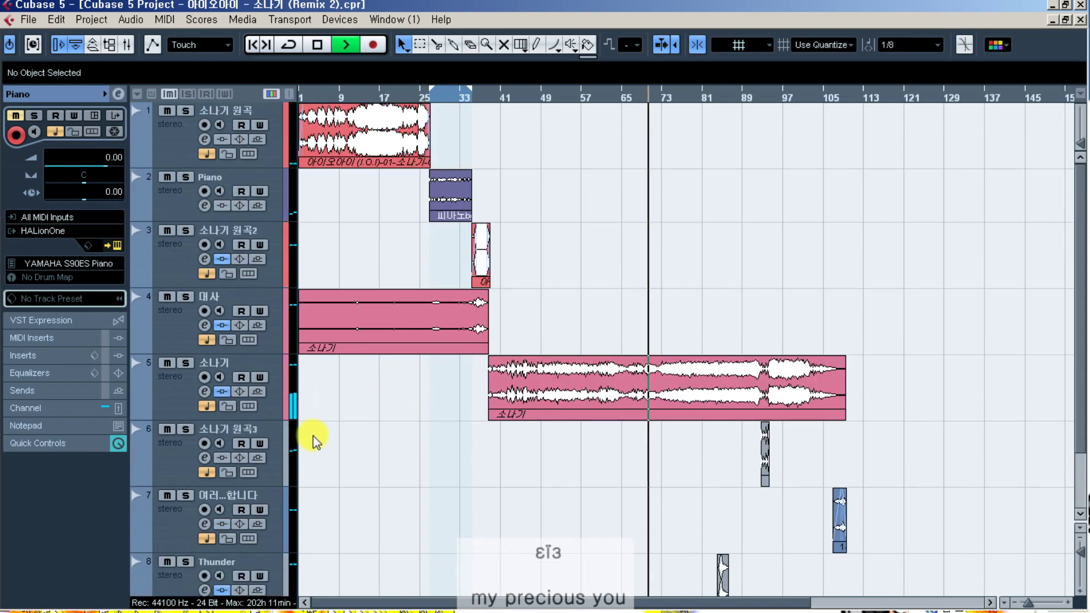
- Play the 소나기 section through to its end, checking the mixer levels and the track's StudioEQ
{"action": "left_click", "coordinate": [169, 141]}
{"action": "scroll", "coordinate": [169, 145], "scroll_direction": "down", "scroll_amount": 3}
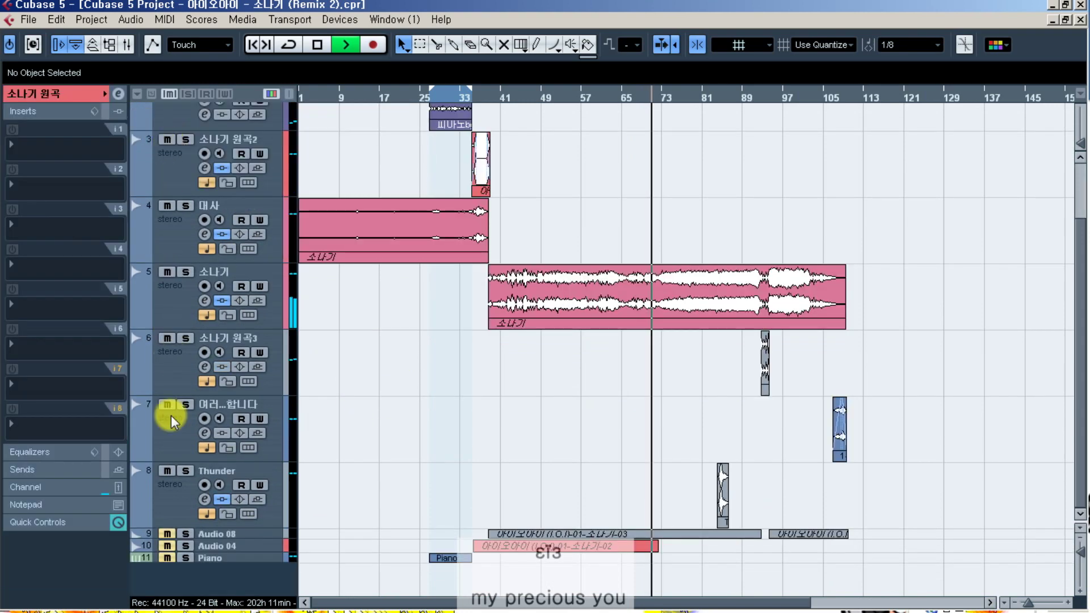
{"action": "scroll", "coordinate": [318, 363], "scroll_direction": "up", "scroll_amount": 3}
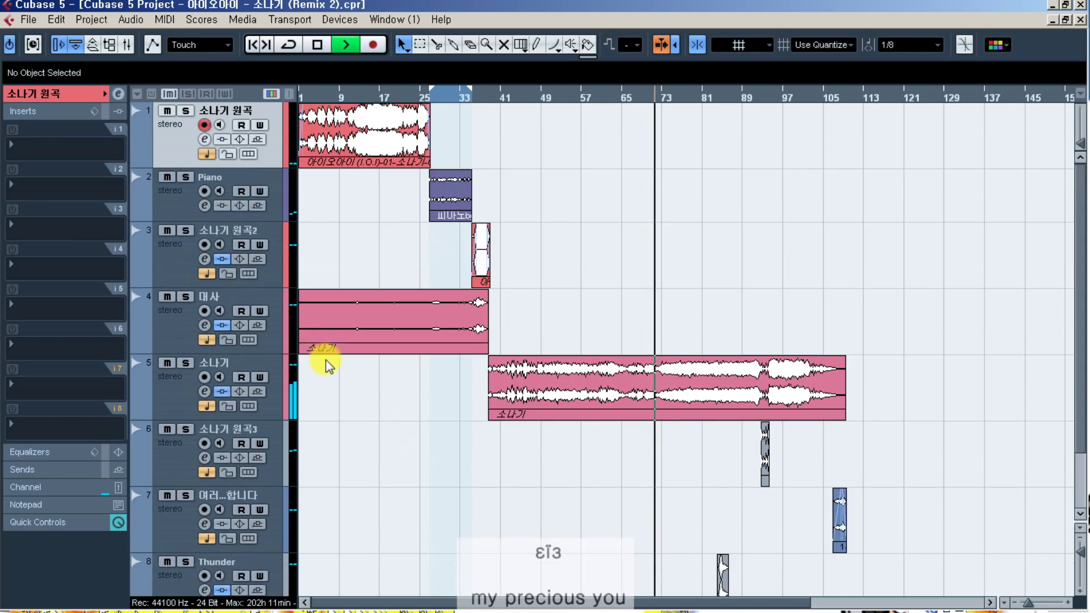
{"action": "scroll", "coordinate": [382, 384], "scroll_direction": "down", "scroll_amount": 3}
{"action": "scroll", "coordinate": [382, 387], "scroll_direction": "up", "scroll_amount": 3}
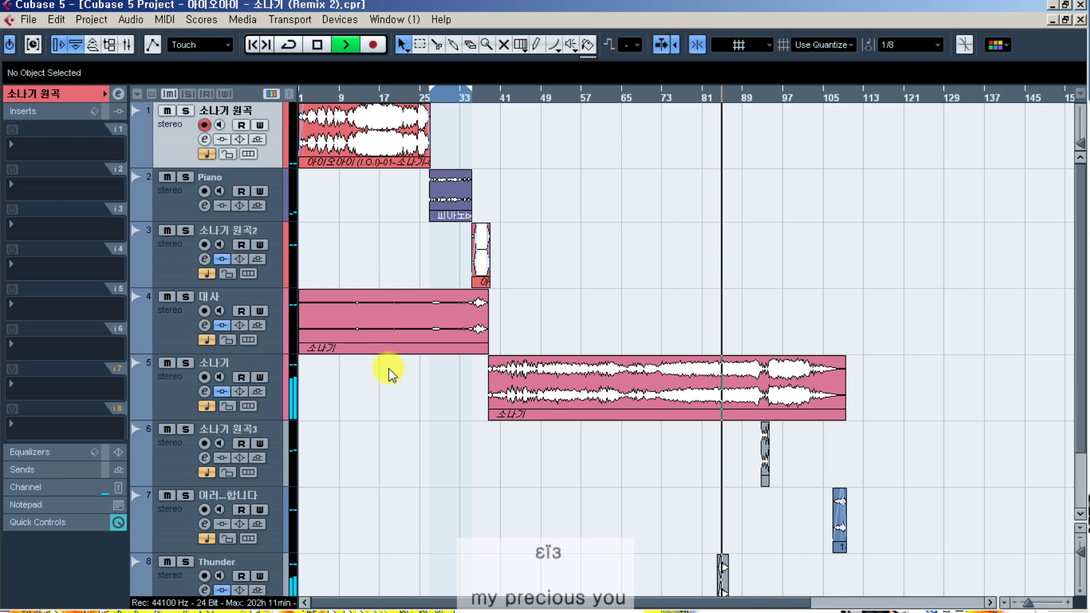
{"action": "key", "text": "F3"}
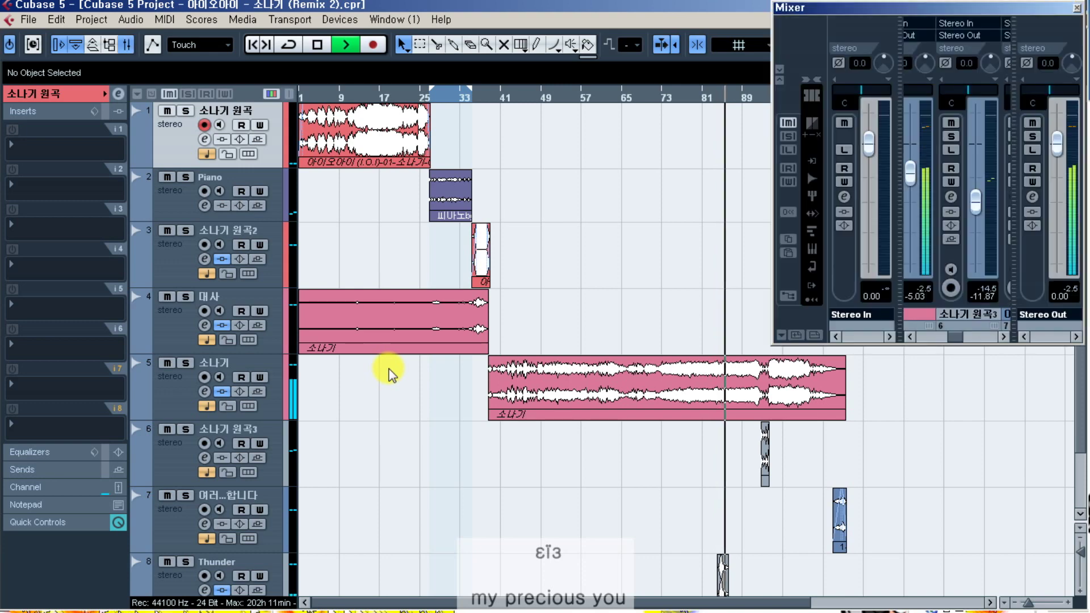
{"action": "key", "text": "F3"}
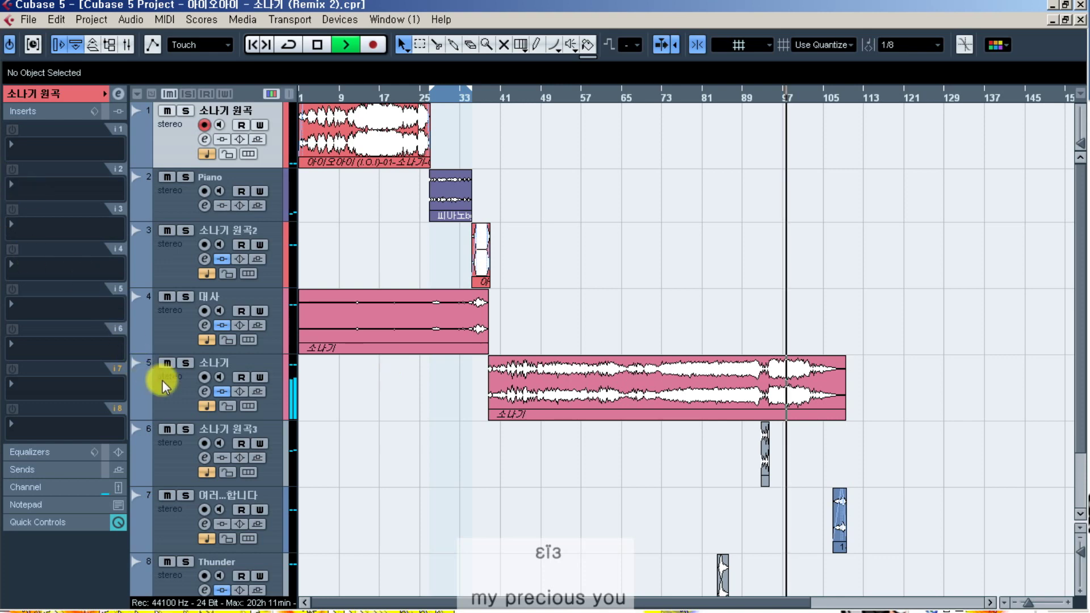
{"action": "left_click", "coordinate": [189, 401]}
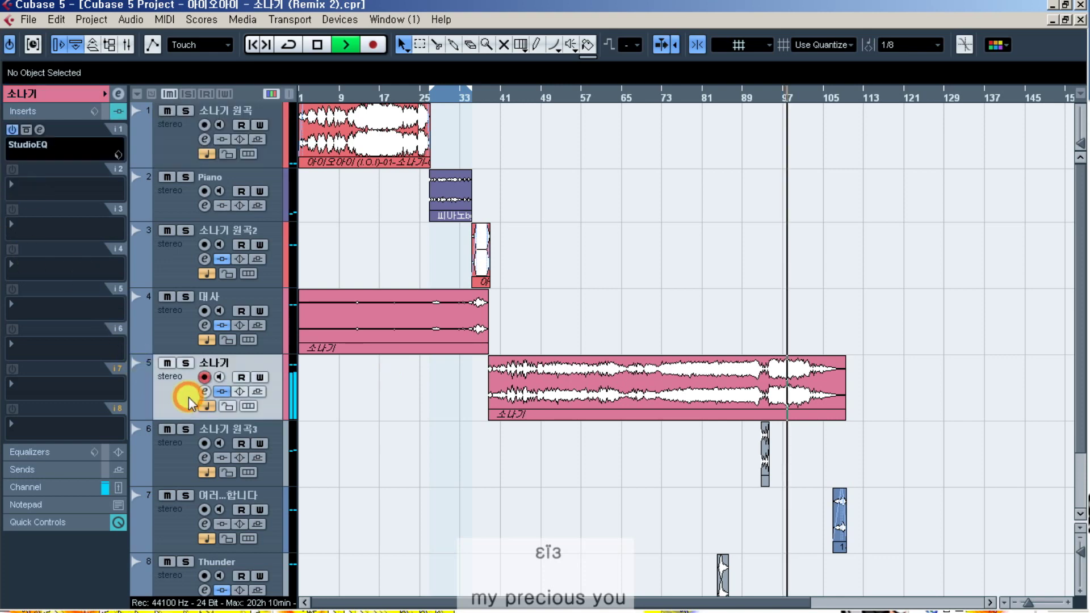
{"action": "left_click", "coordinate": [39, 130]}
{"action": "left_click", "coordinate": [40, 129]}
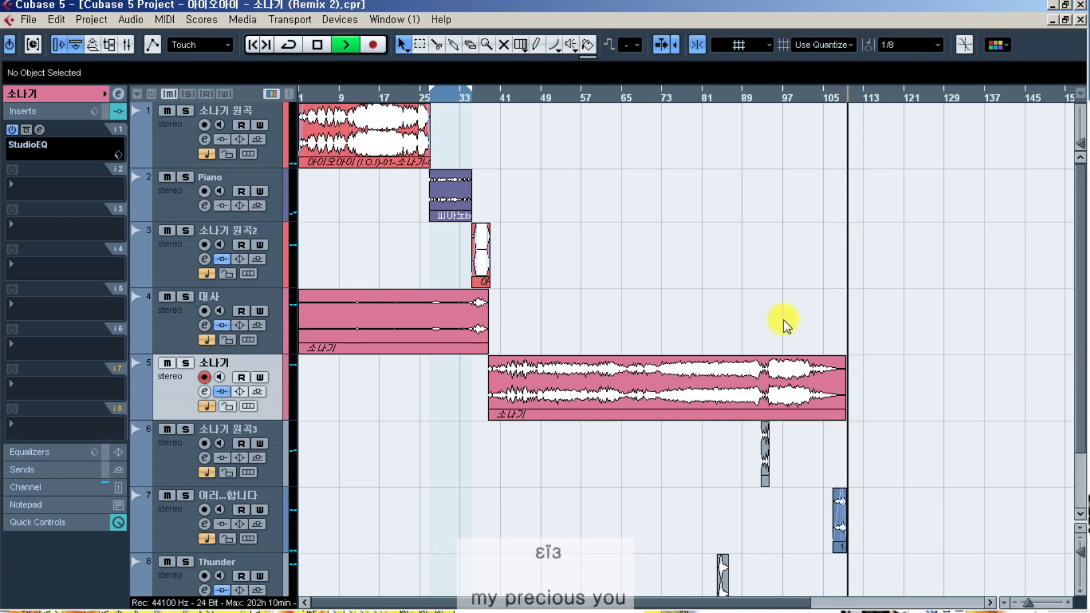
{"action": "key", "text": "g"}
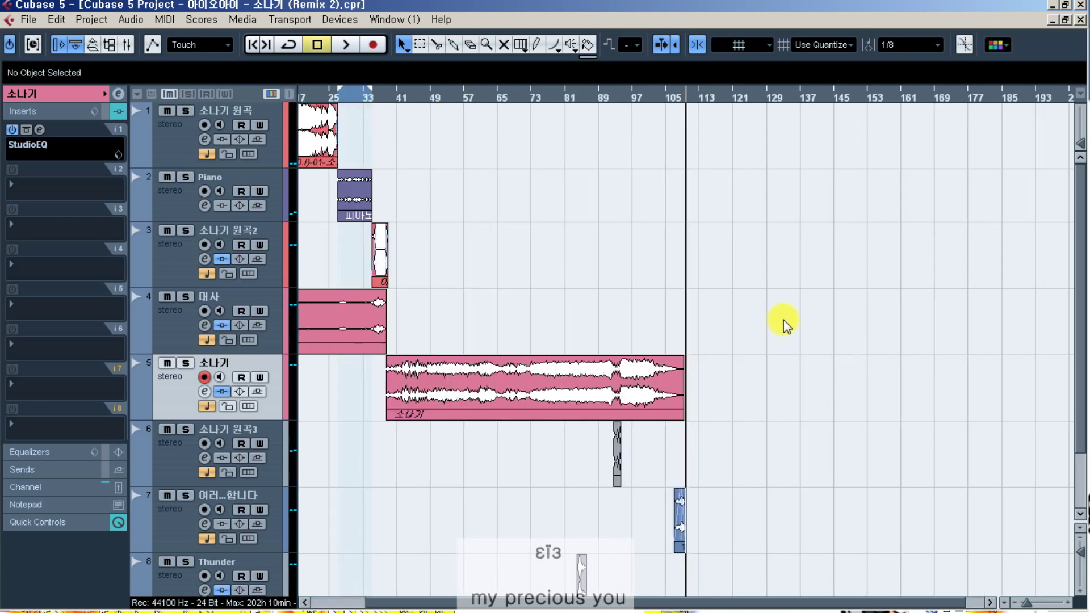
{"action": "key", "text": "h"}
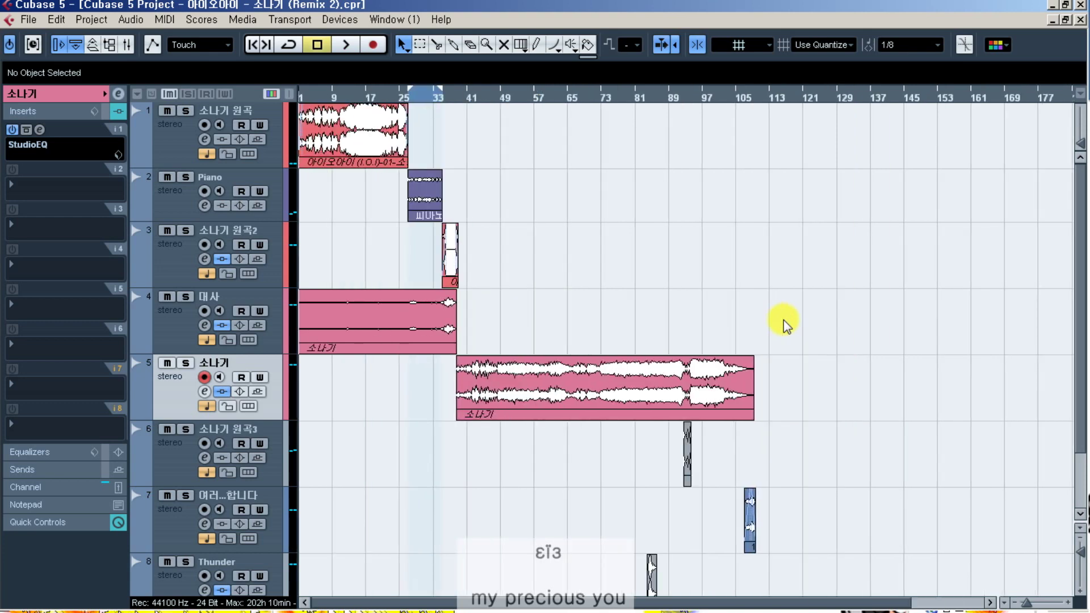
{"action": "key", "text": "h"}
{"action": "key", "text": "h"}
{"action": "scroll", "coordinate": [784, 319], "scroll_direction": "down", "scroll_amount": 3}
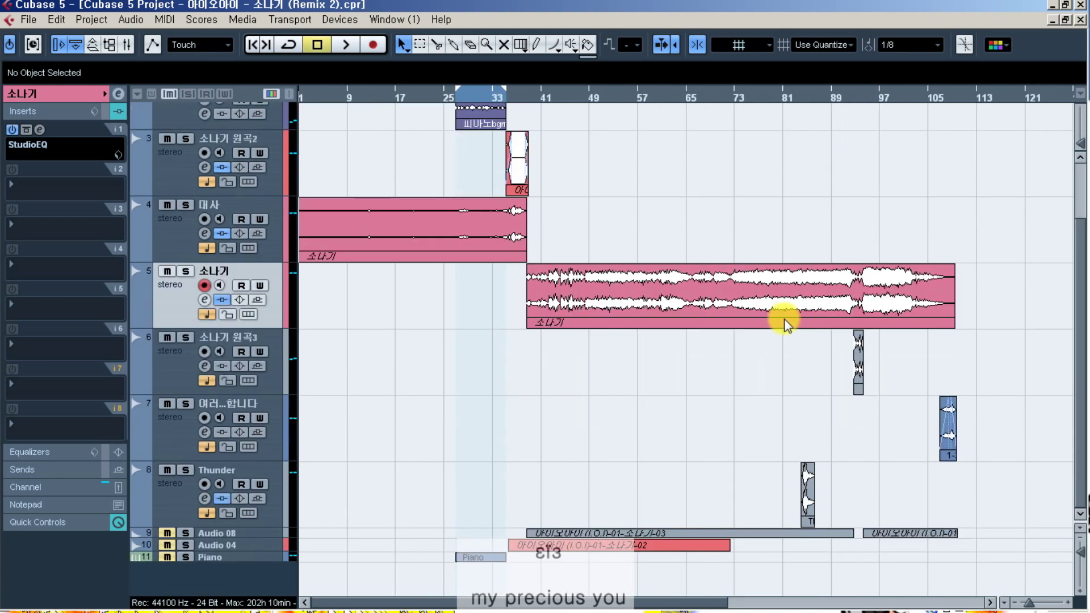
- Play the arrangement briefly from its beginning, with the upper tracks in view, then stop playback
{"action": "scroll", "coordinate": [454, 366], "scroll_direction": "up", "scroll_amount": 2}
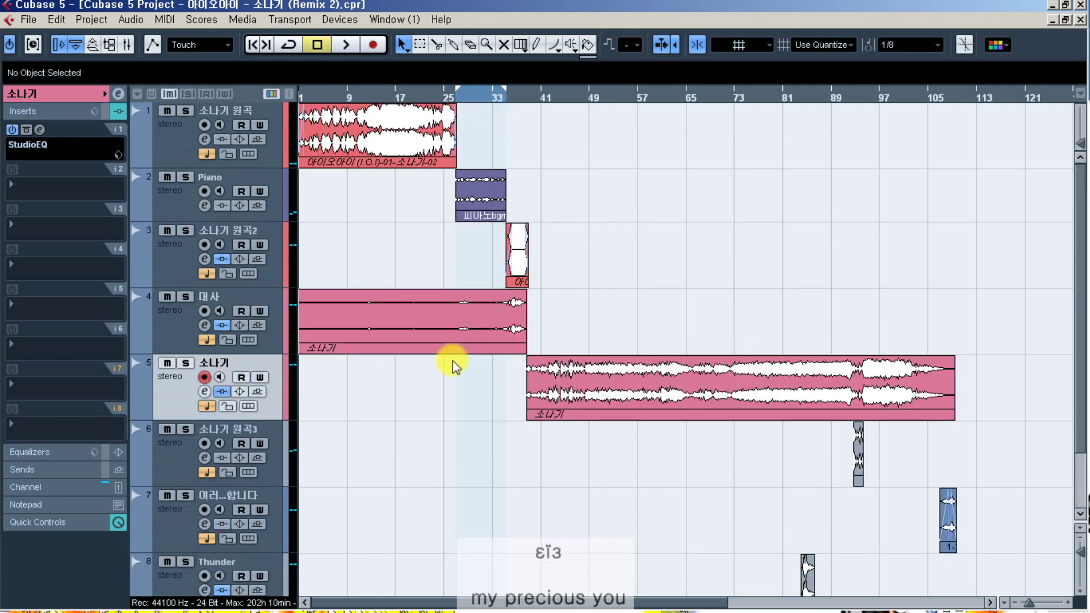
{"action": "key", "text": "space"}
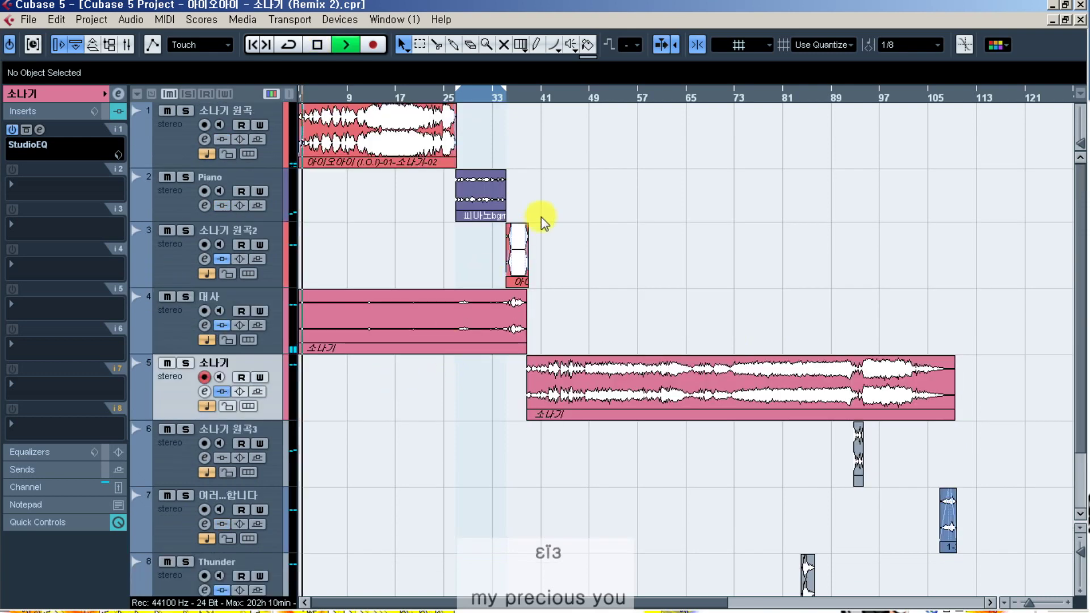
{"action": "key", "text": "space"}
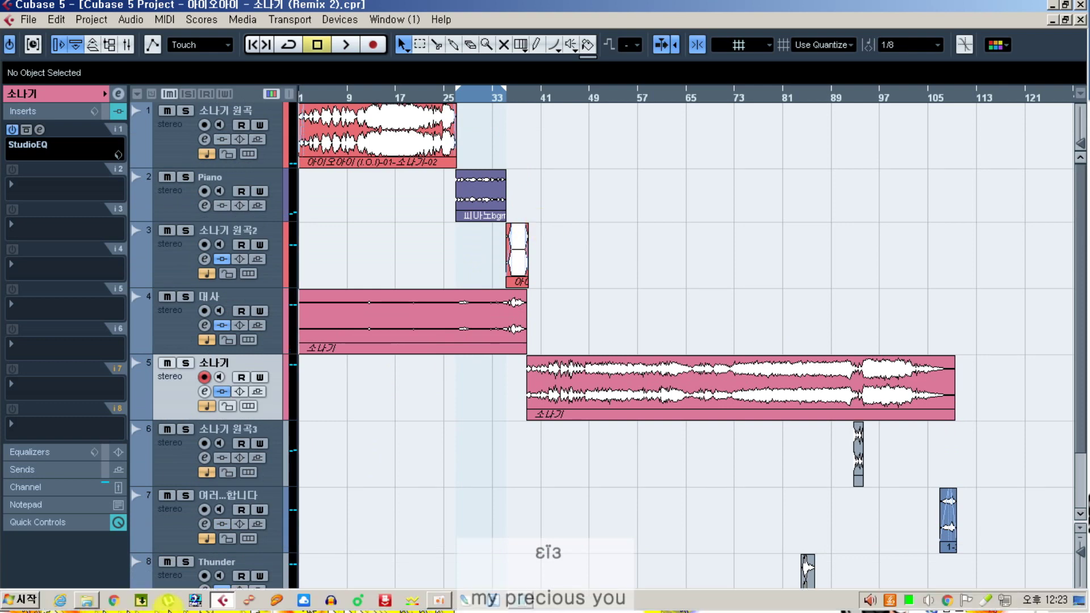
- Switch to the Notepad notes and add the line "이제 오늘 하려고 했던 것들은 대충 마무리했네요 !" at the end
{"action": "left_click", "coordinate": [523, 603]}
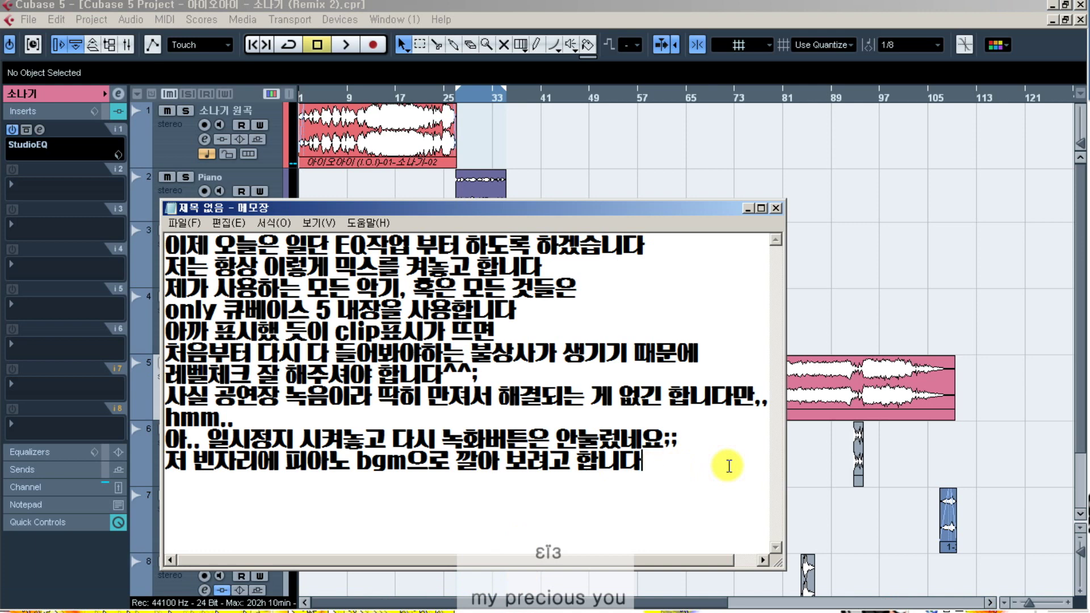
{"action": "key", "text": "Return"}
{"action": "type", "text": "오"}
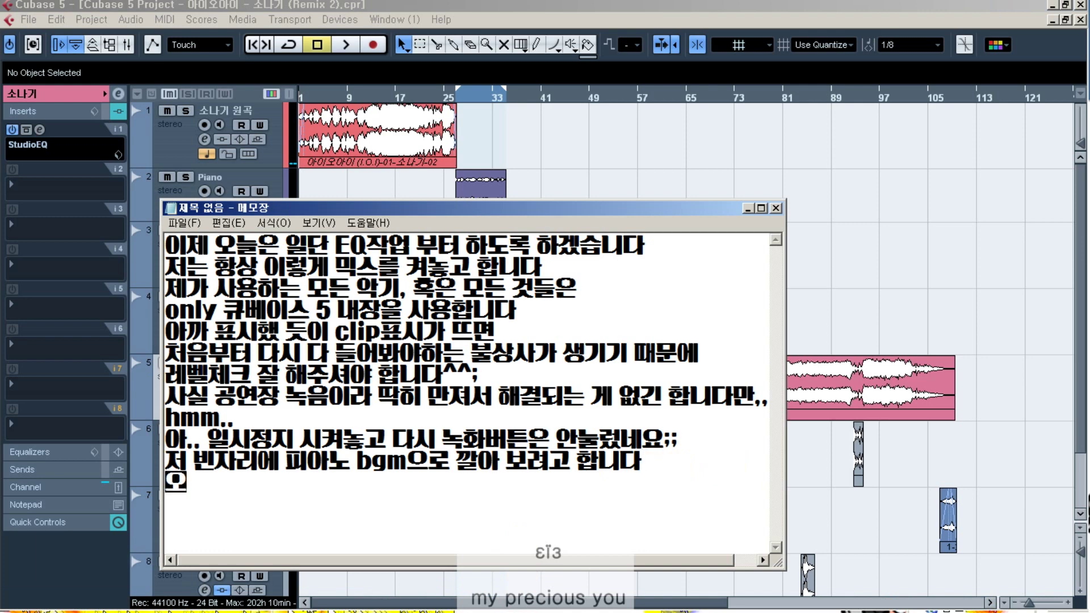
{"action": "key", "text": "BackSpace"}
{"action": "key", "text": "BackSpace"}
{"action": "type", "text": "이제 오늘 할"}
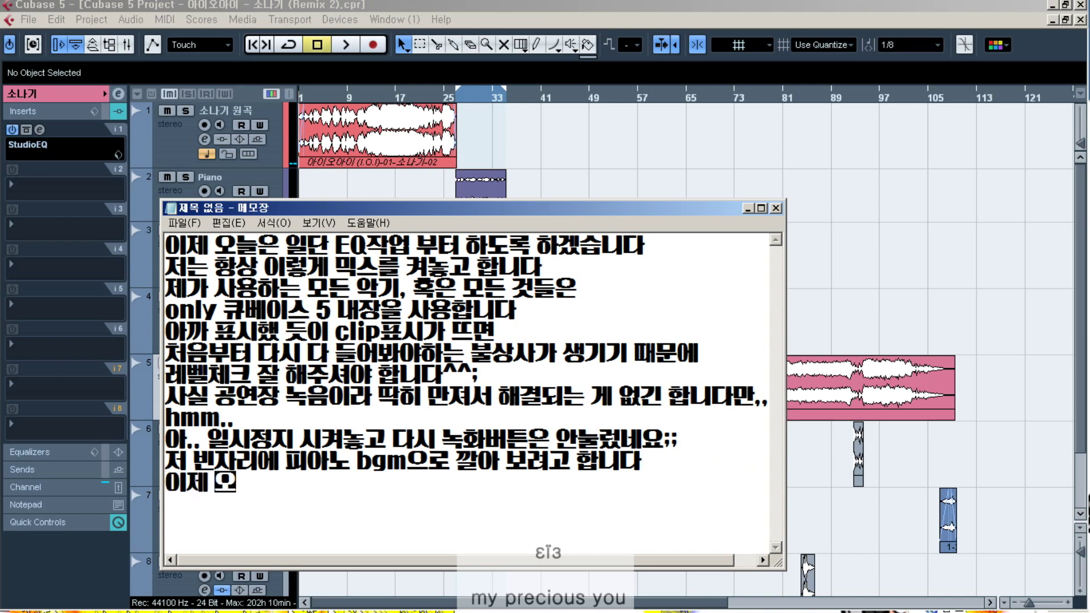
{"action": "type", "text": "려고 했던"}
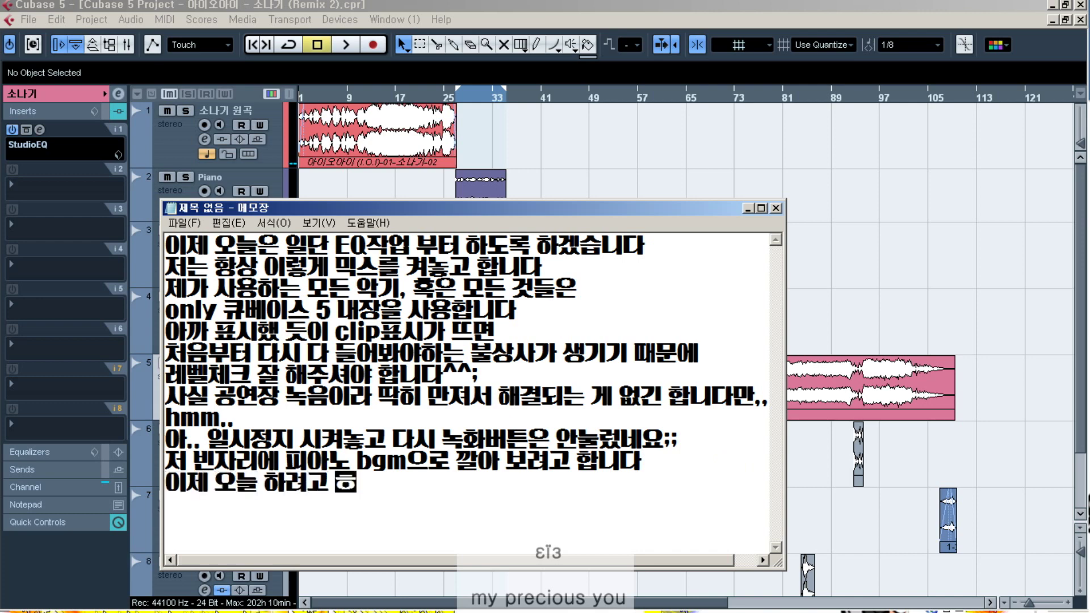
{"action": "type", "text": " 것들은 대"}
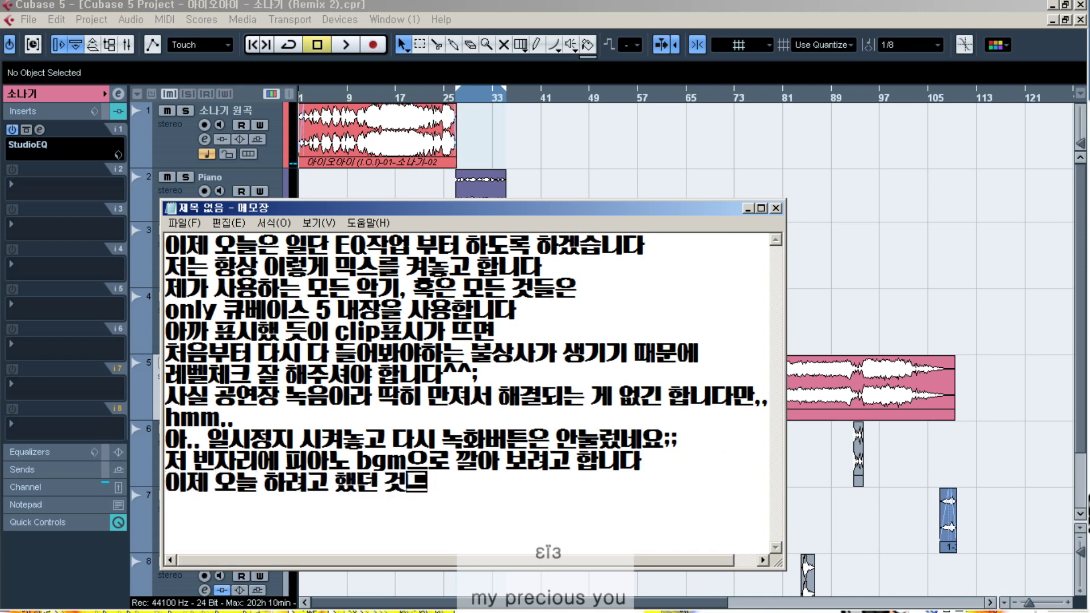
{"action": "type", "text": "충 마"}
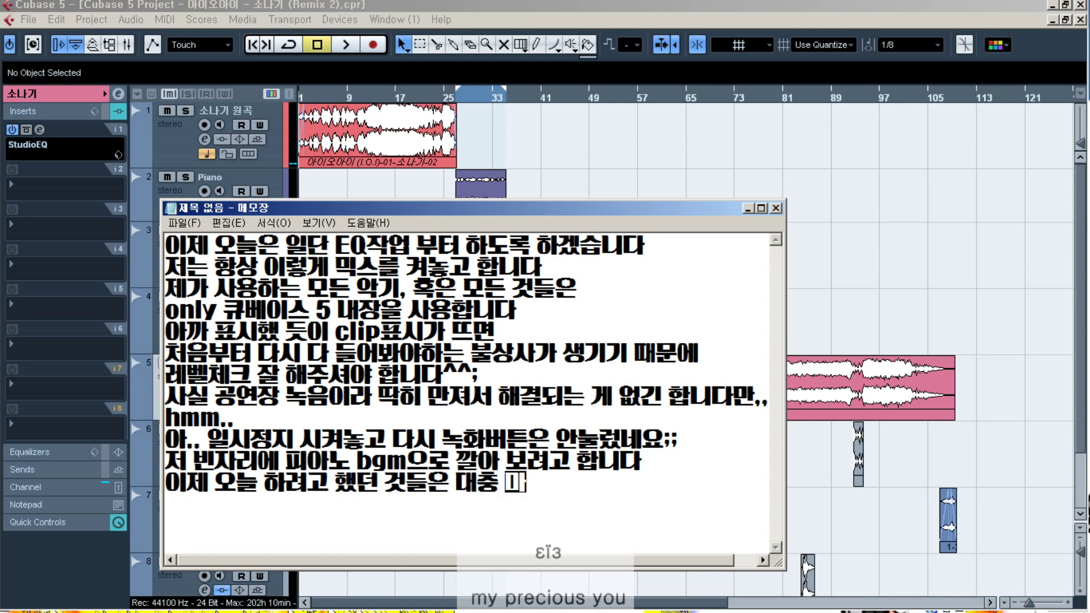
{"action": "type", "text": "무"}
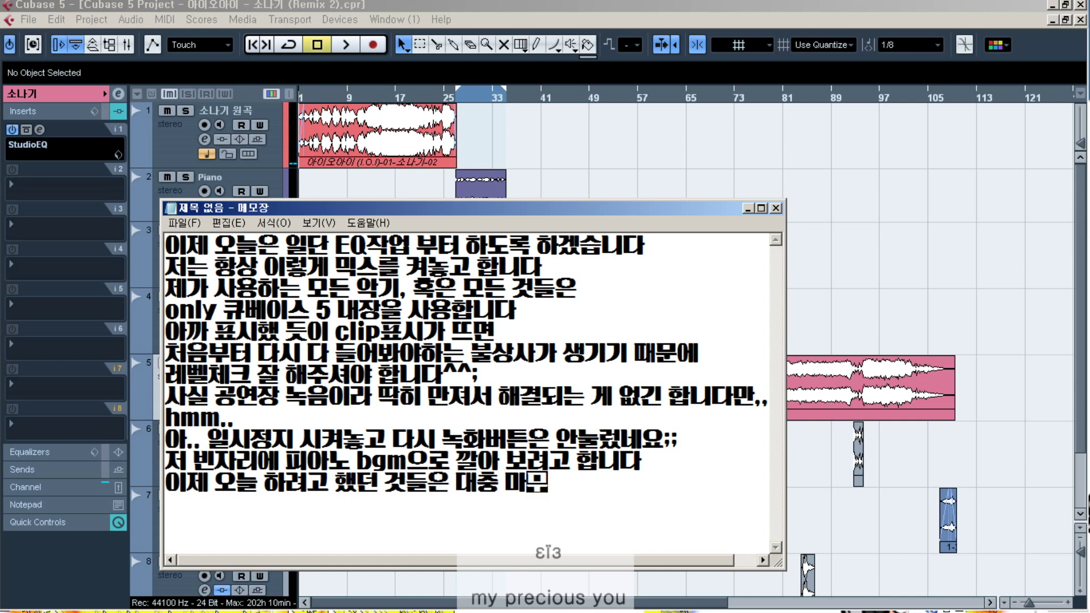
{"action": "type", "text": "리했네요"}
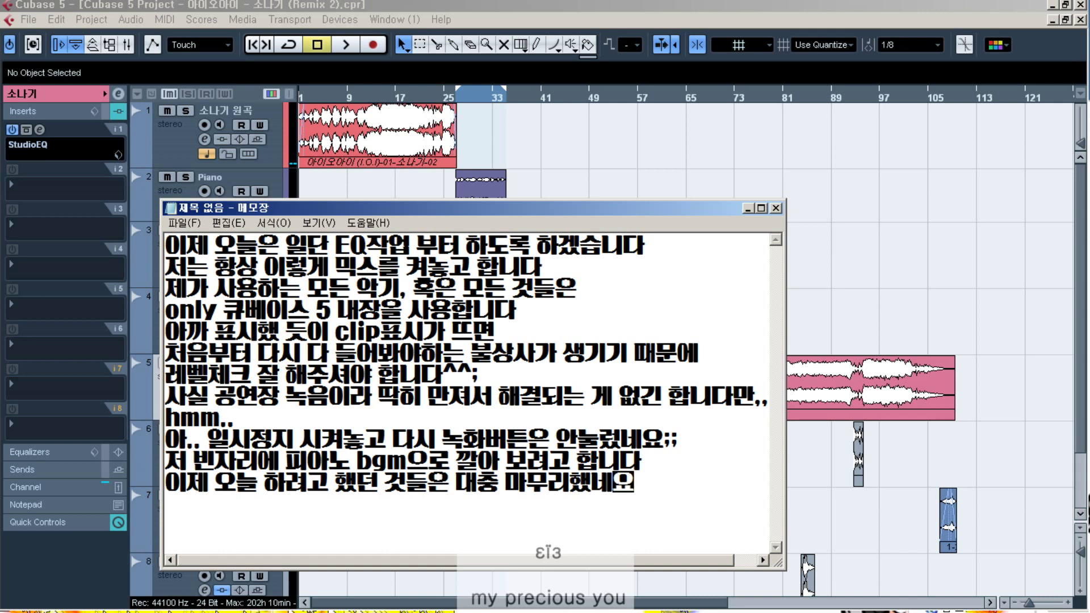
{"action": "type", "text": " !"}
{"action": "key", "text": "Return"}
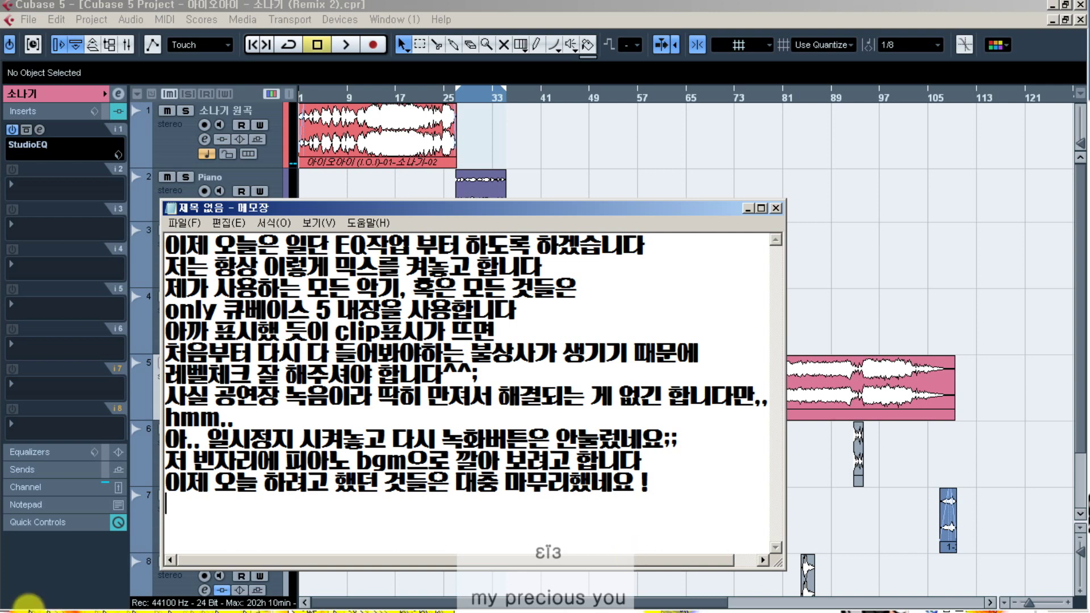
- Add the line "아직 메일과 디엠은 감감무소식입니다ㅠㅜㅜ" to the notes
{"action": "left_click", "coordinate": [114, 600]}
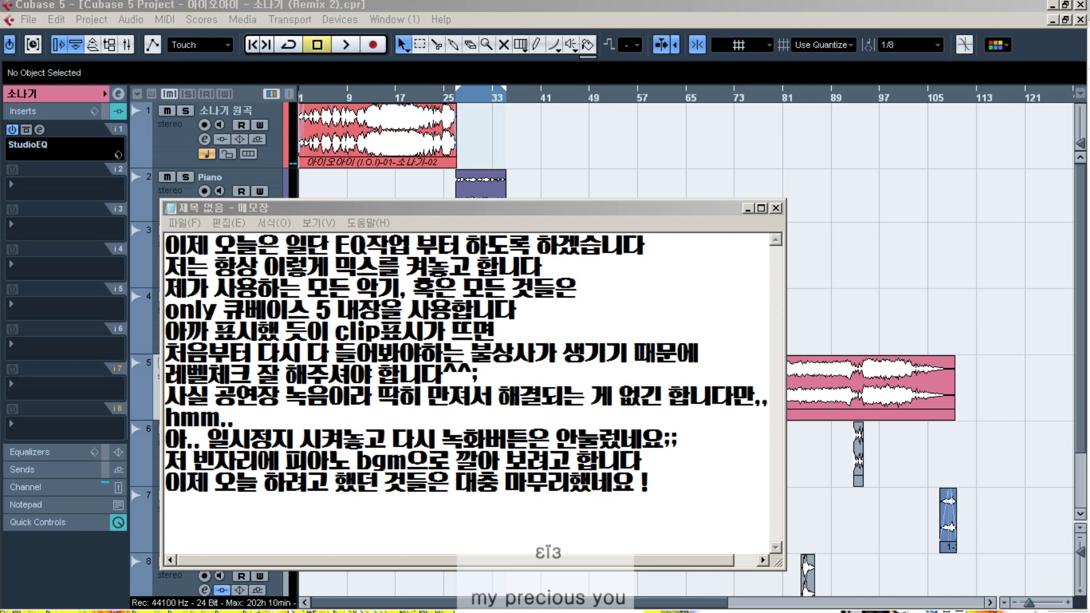
{"action": "left_click", "coordinate": [527, 514]}
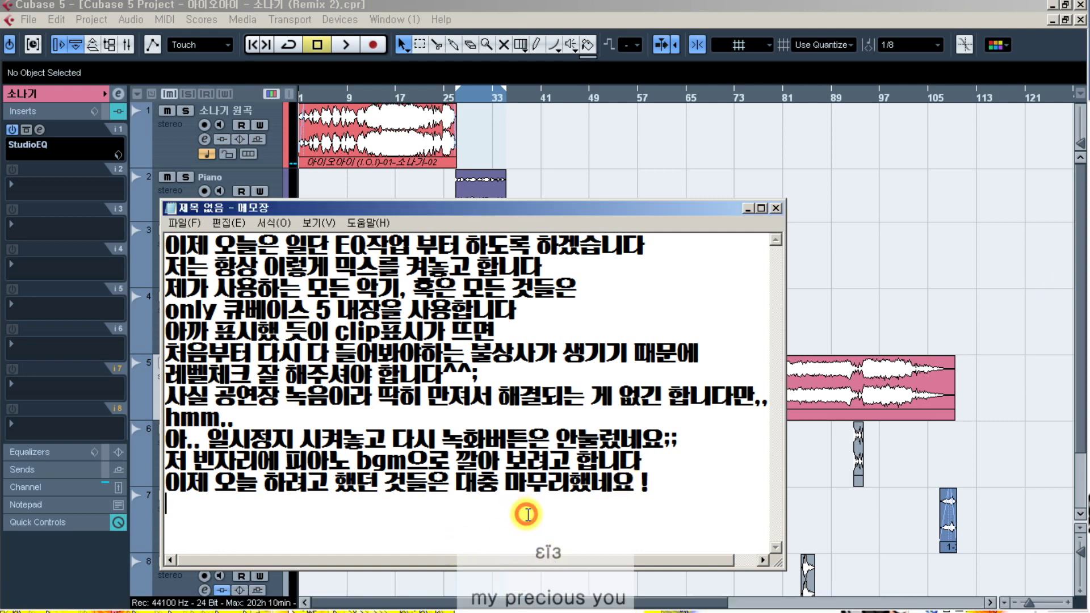
{"action": "type", "text": "아직 머일과 딩"}
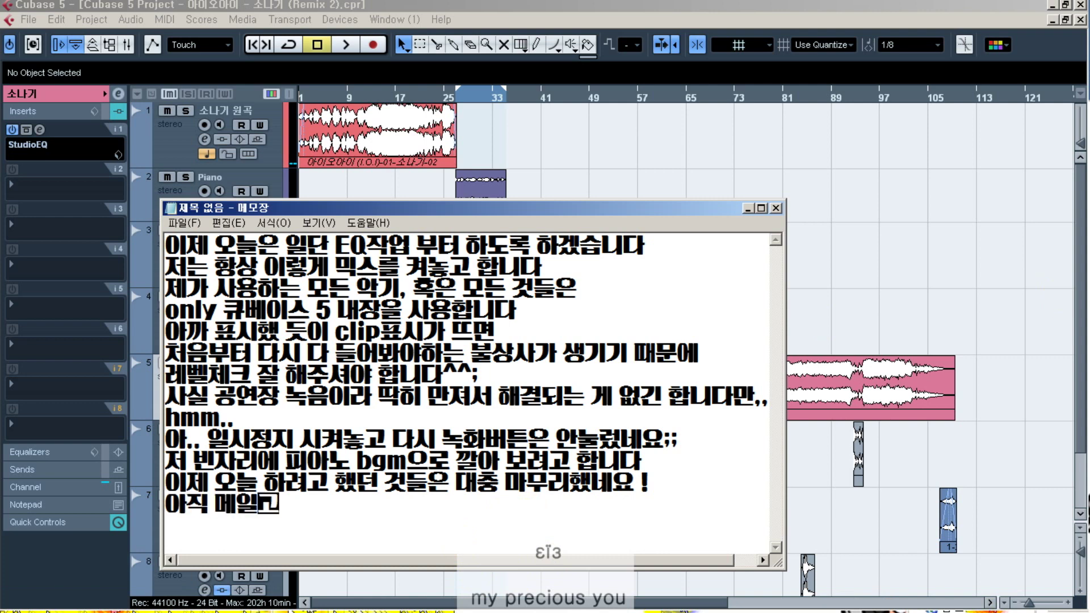
{"action": "type", "text": "엠은 감감"}
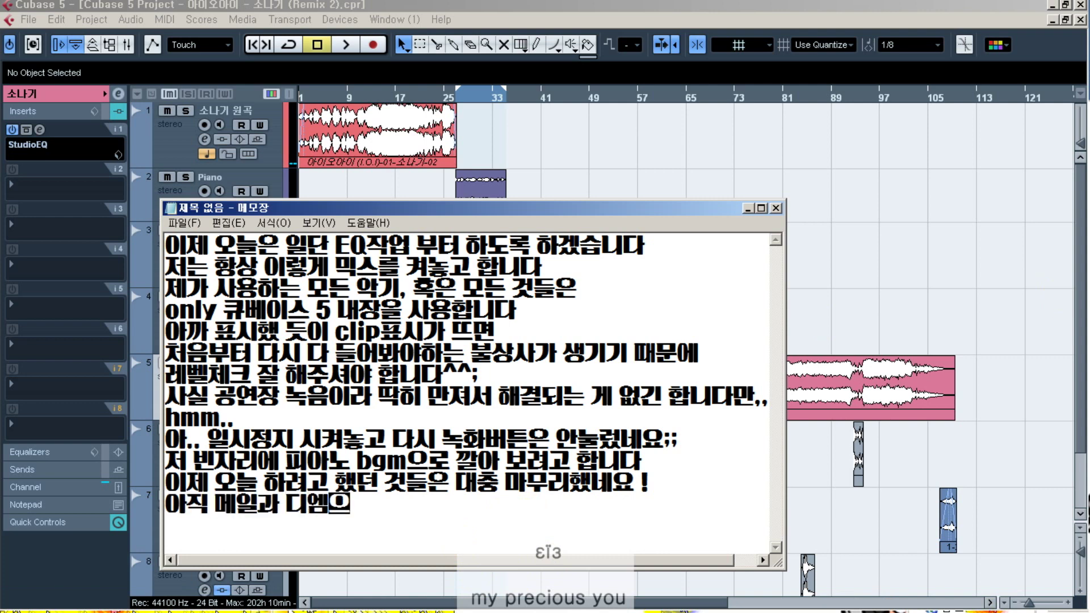
{"action": "type", "text": "무소식입니다"}
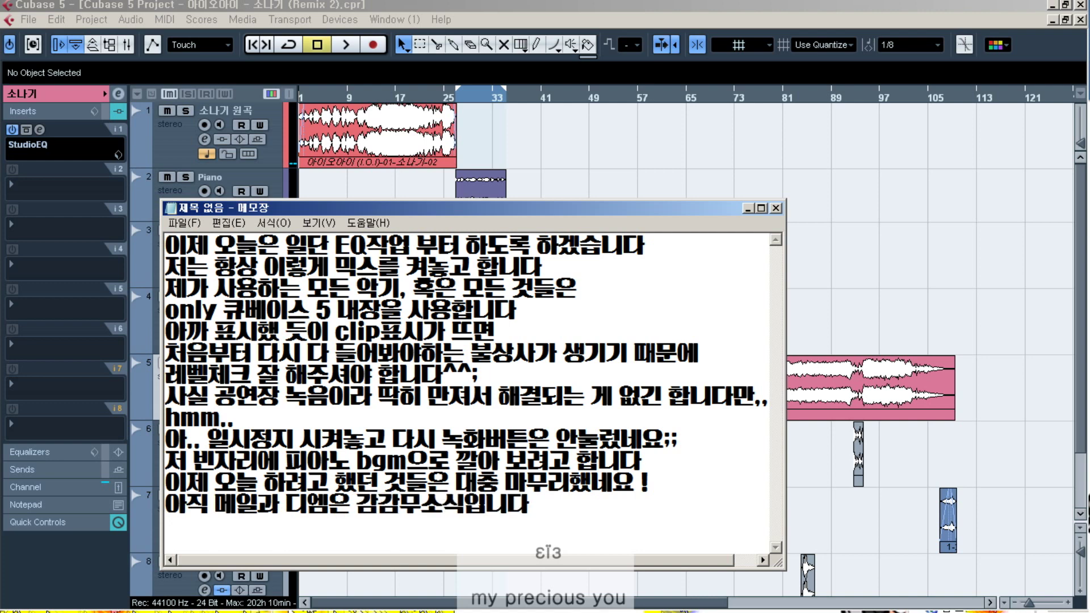
{"action": "type", "text": "ㅠㅠㅠ"}
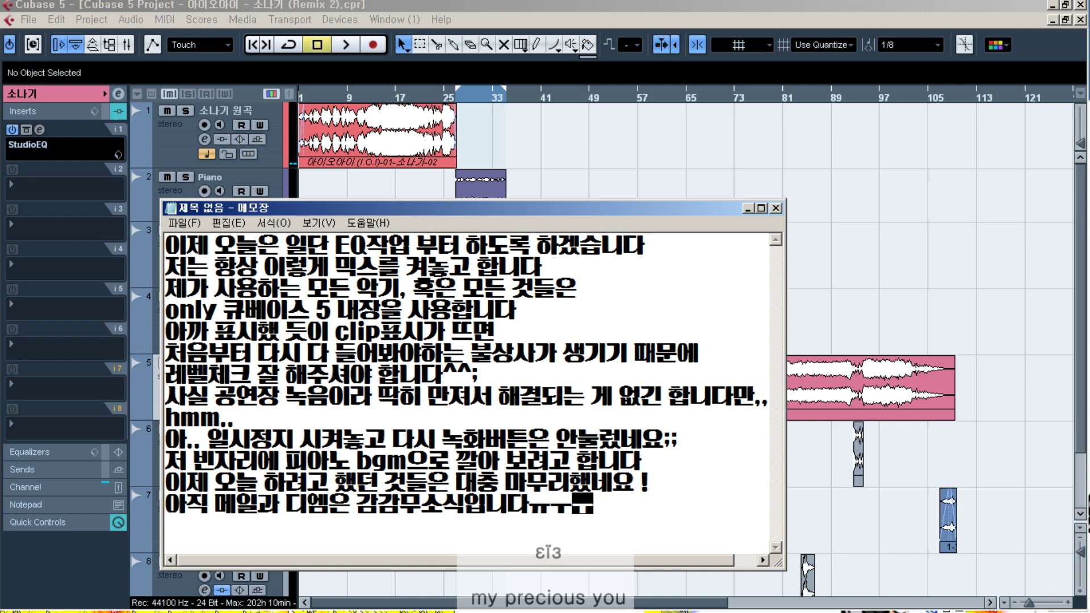
- Continue the notes with a new line reading "그렇게 고퀄리티의 영상을 바라는 게 아니라"
{"action": "key", "text": "Return"}
{"action": "type", "text": "그렇게 고"}
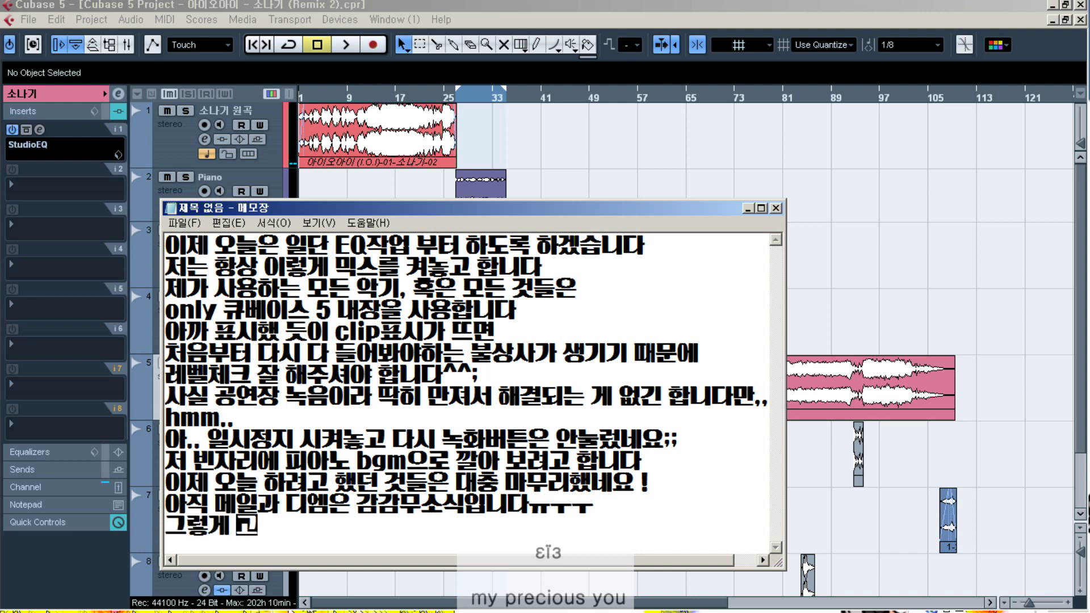
{"action": "type", "text": "퀄리티"}
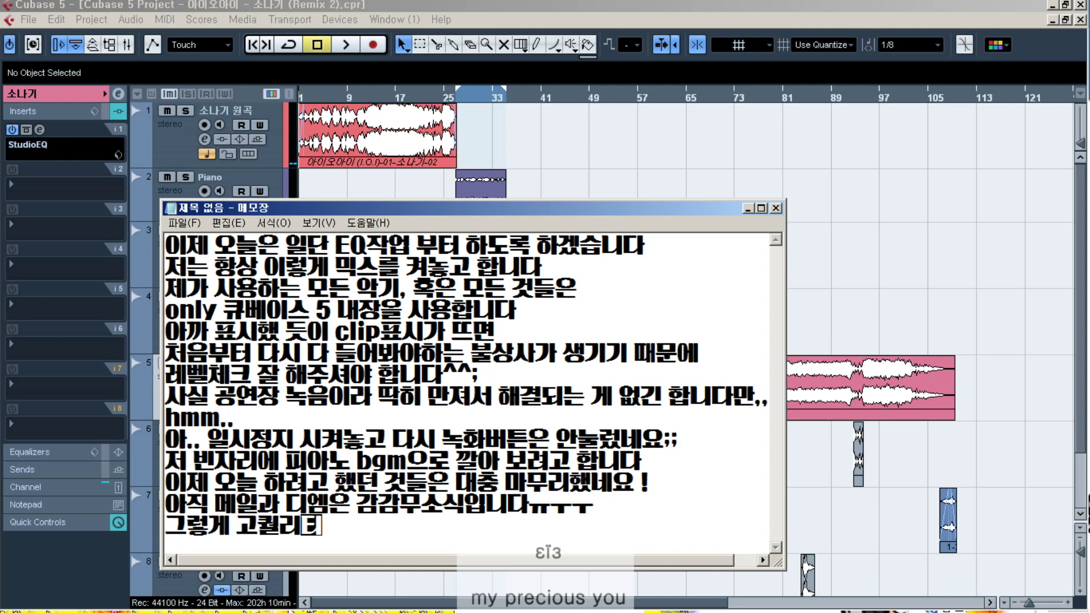
{"action": "type", "text": "의 영상"}
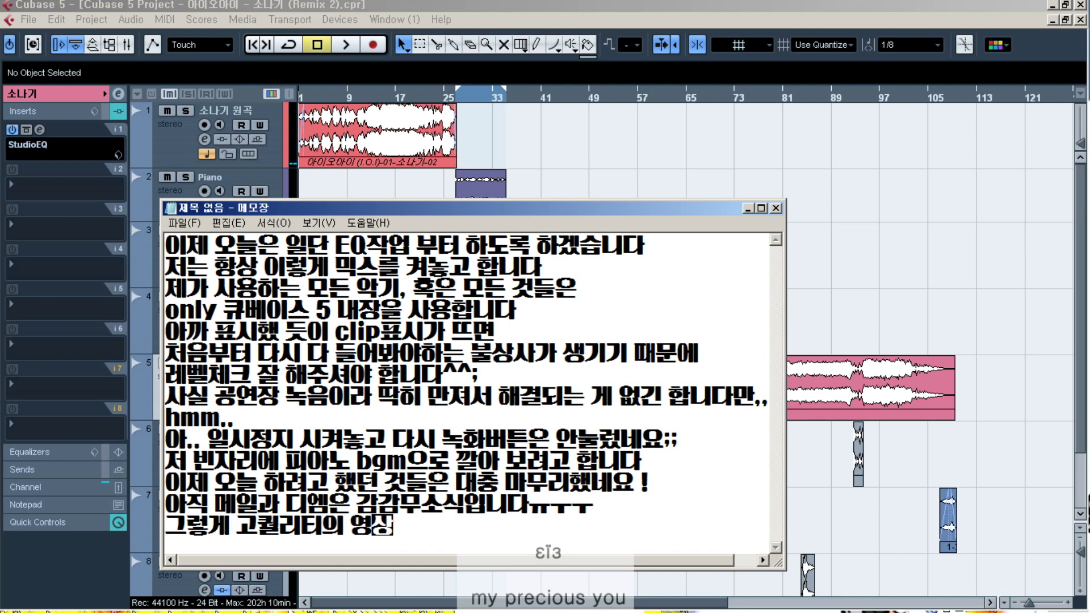
{"action": "type", "text": "을 바라는 게"}
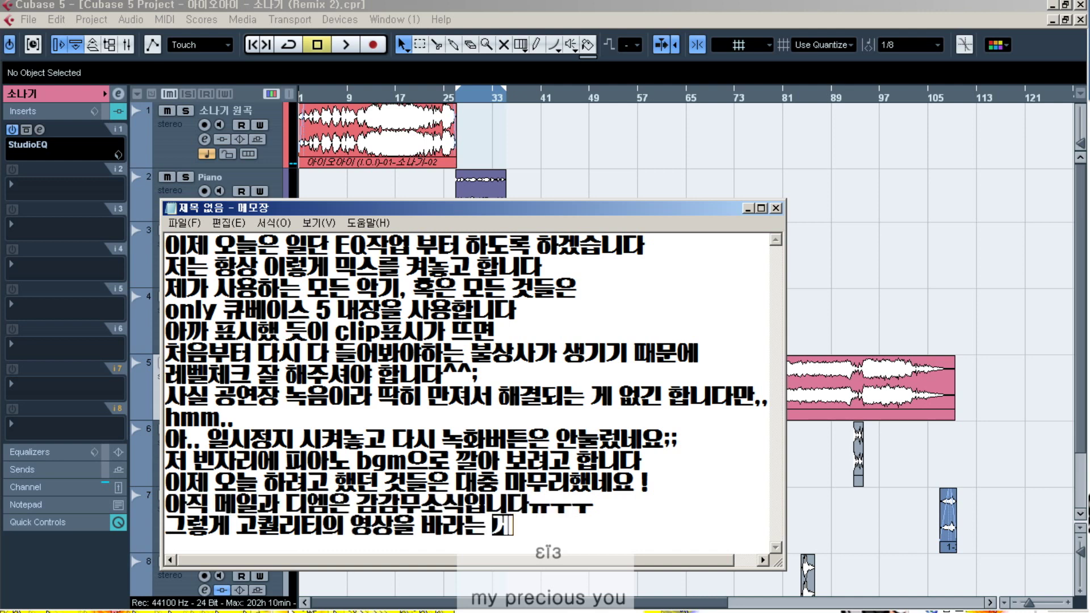
{"action": "type", "text": " 안니라"}
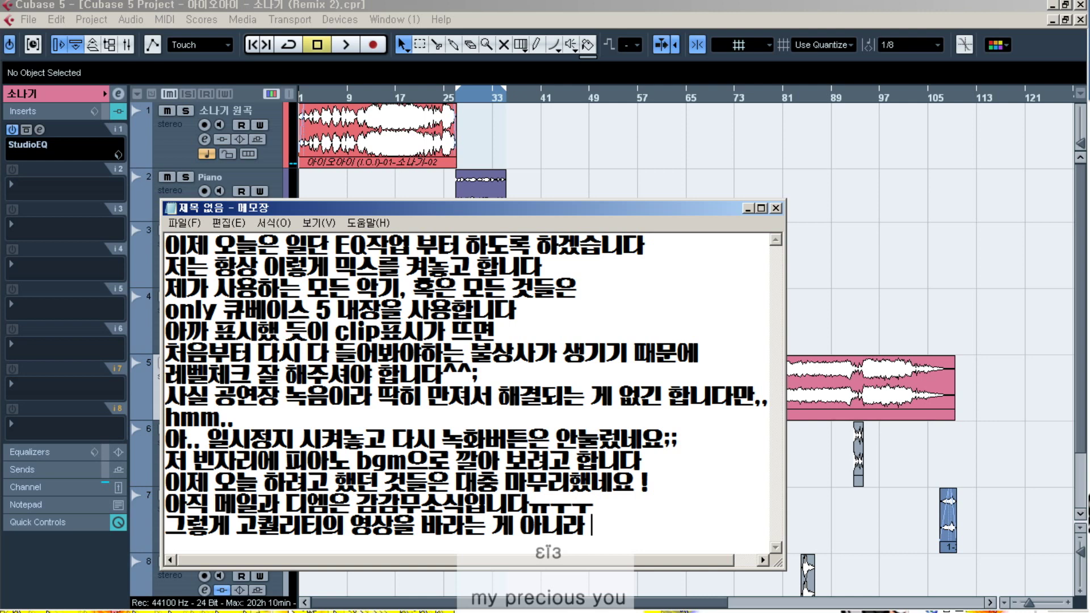
- Complete the sentence on another line of the notes with "편하게 신청해주시면 됩니다 !!"
{"action": "key", "text": "Return"}
{"action": "type", "text": "편하게 "}
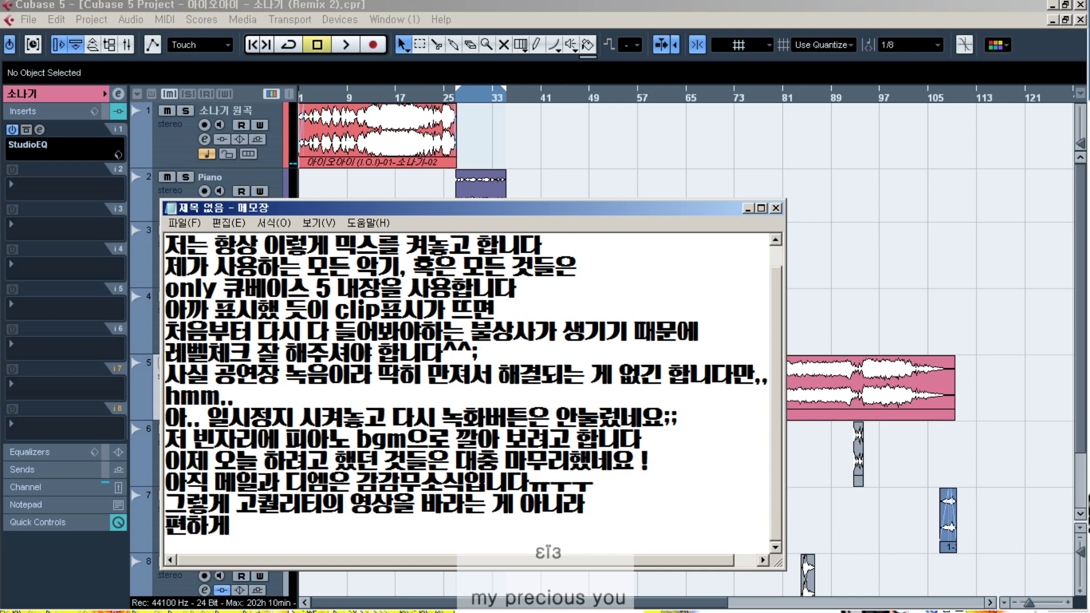
{"action": "type", "text": "신청해주심"}
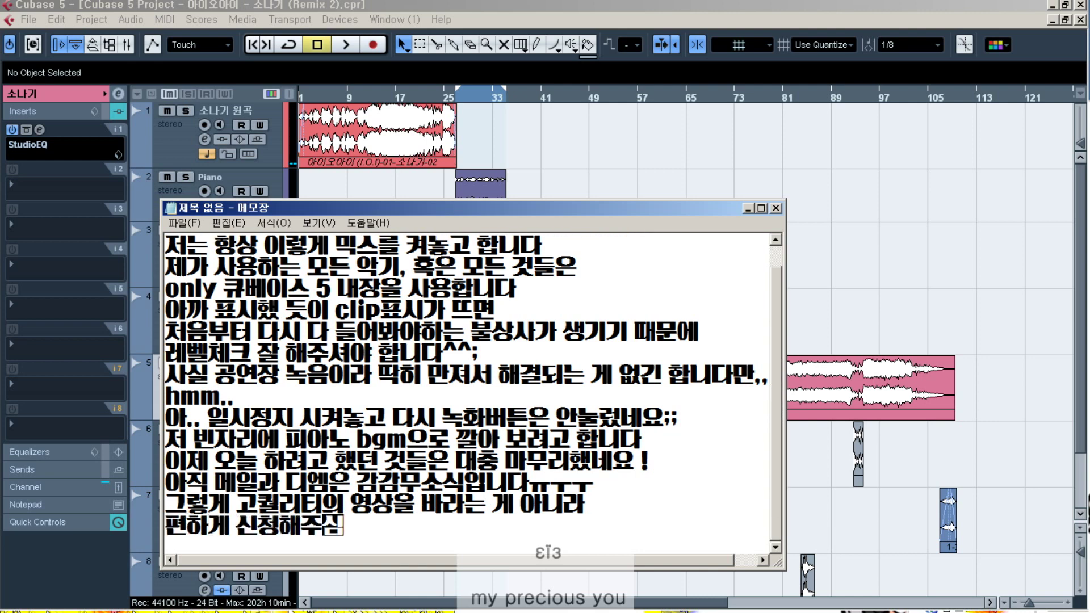
{"action": "key", "text": "BackSpace"}
{"action": "type", "text": "시면 "}
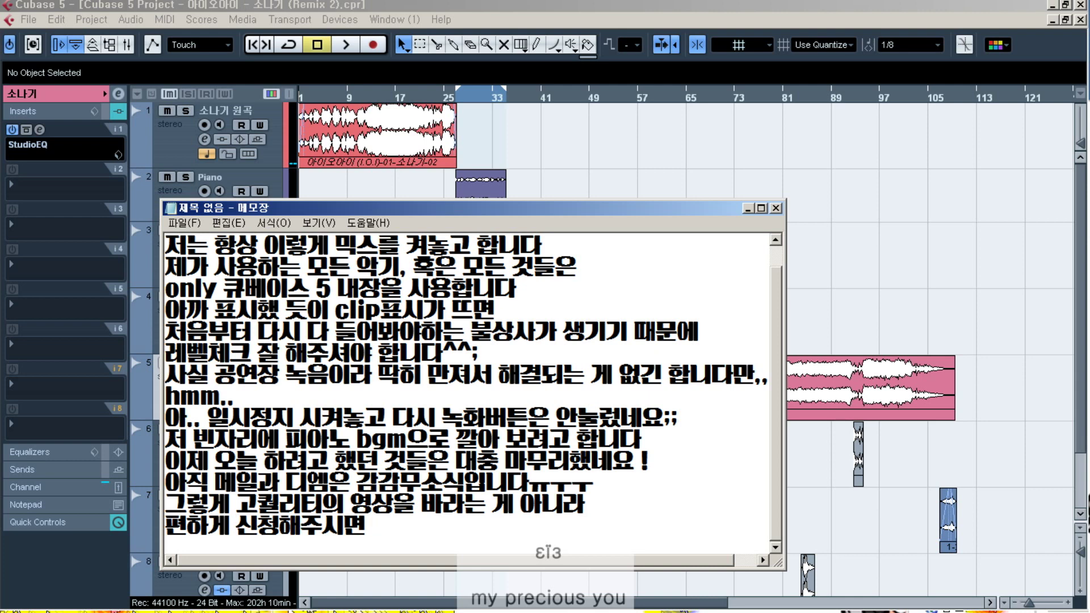
{"action": "type", "text": "됩니다 "}
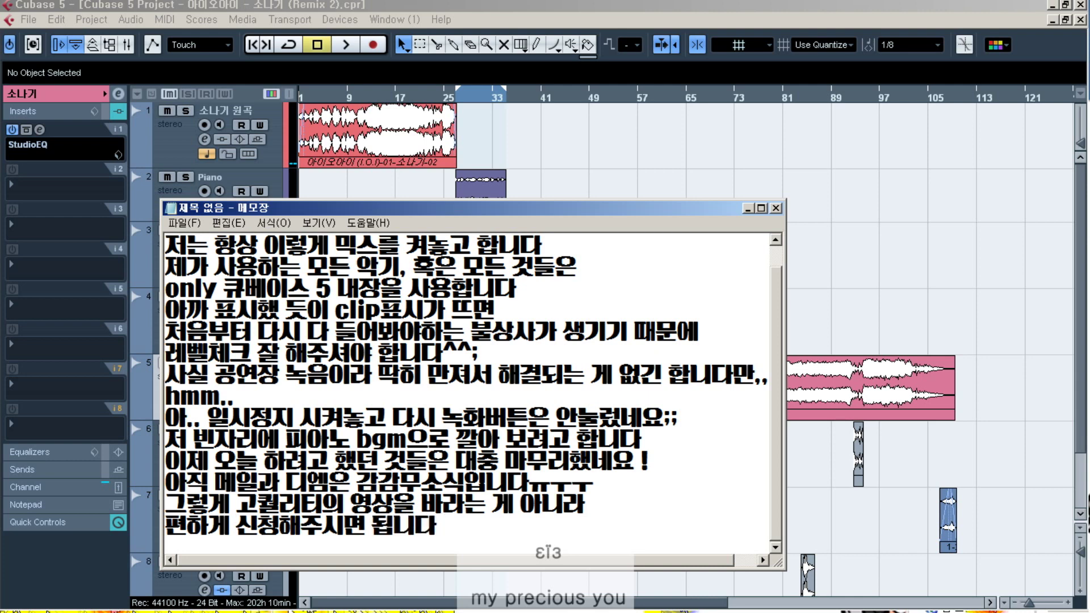
{"action": "type", "text": "!!"}
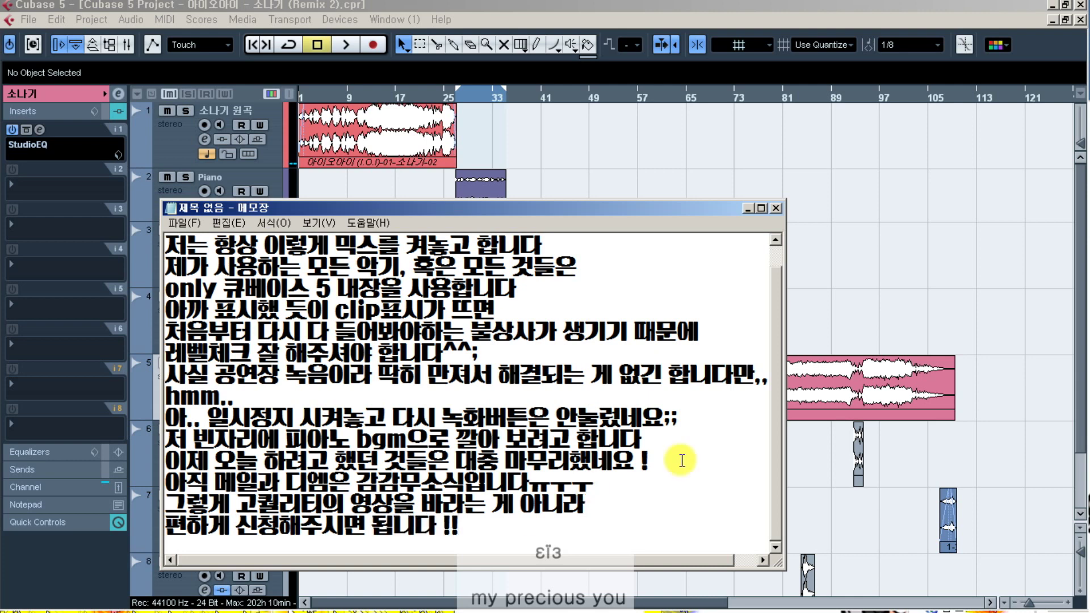
{"action": "left_click", "coordinate": [923, 249]}
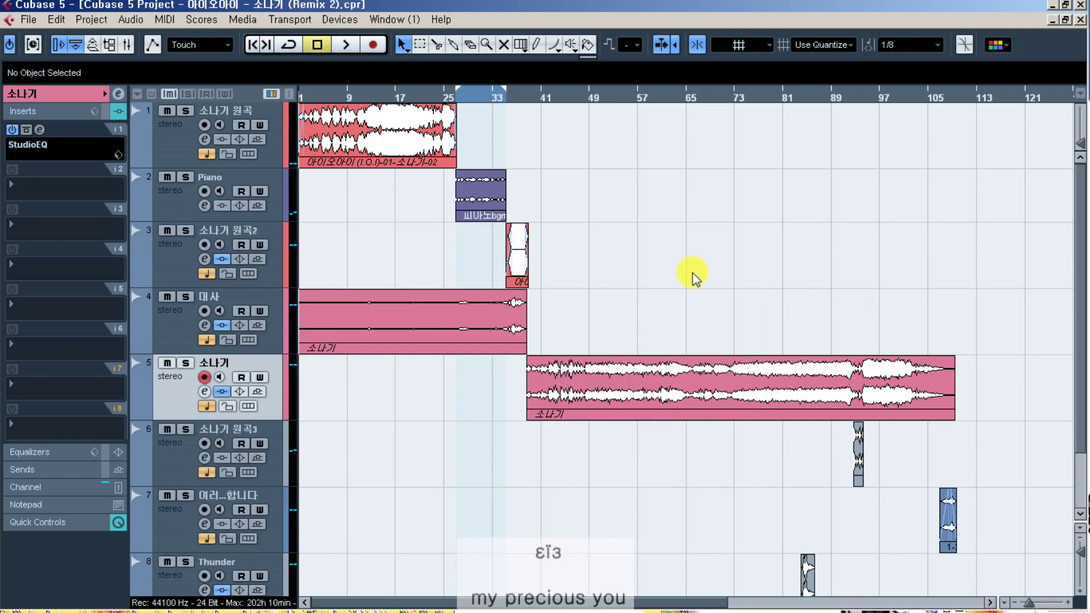
{"action": "scroll", "coordinate": [607, 282], "scroll_direction": "down", "scroll_amount": 2}
{"action": "scroll", "coordinate": [607, 282], "scroll_direction": "up", "scroll_amount": 2}
- Switch to the Notepad notes and begin a new line at the end reading "해당 작업 음원은 트위터"
{"action": "left_click", "coordinate": [496, 601]}
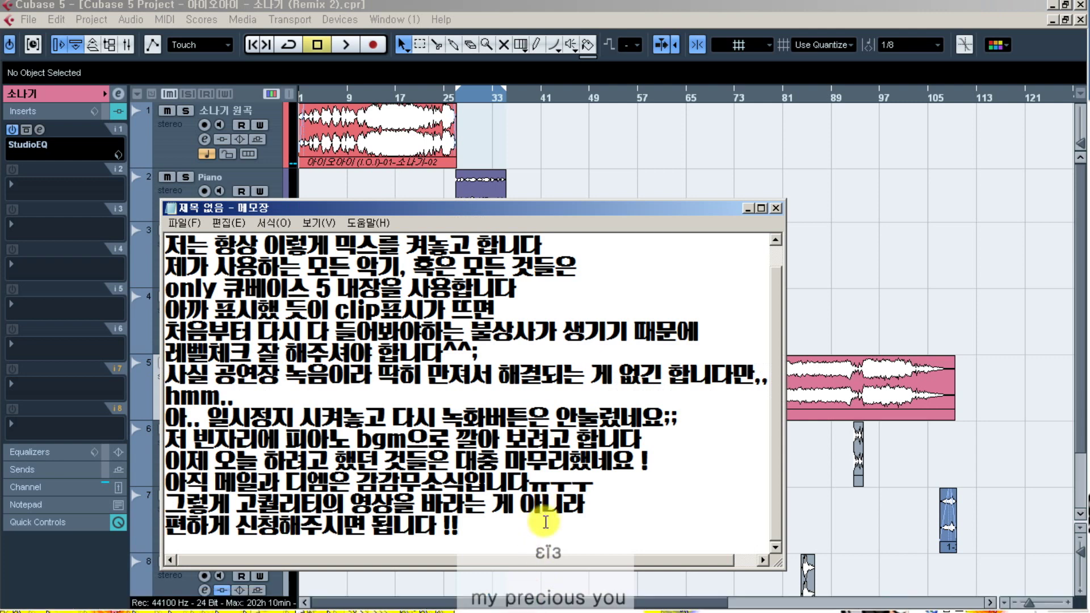
{"action": "key", "text": "Return"}
{"action": "type", "text": "해당 자"}
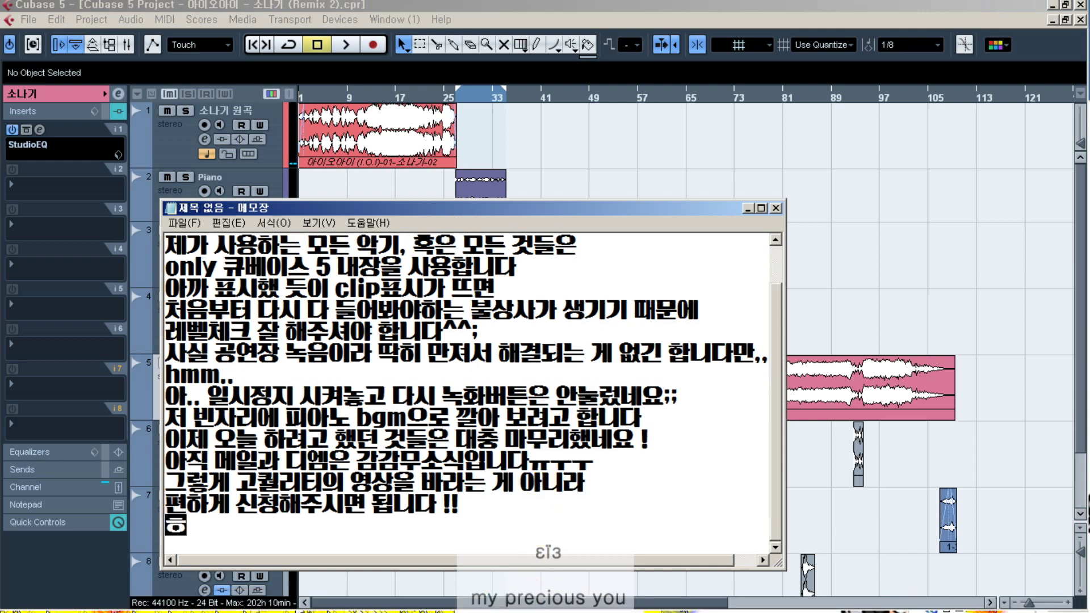
{"action": "type", "text": "업 음원은"}
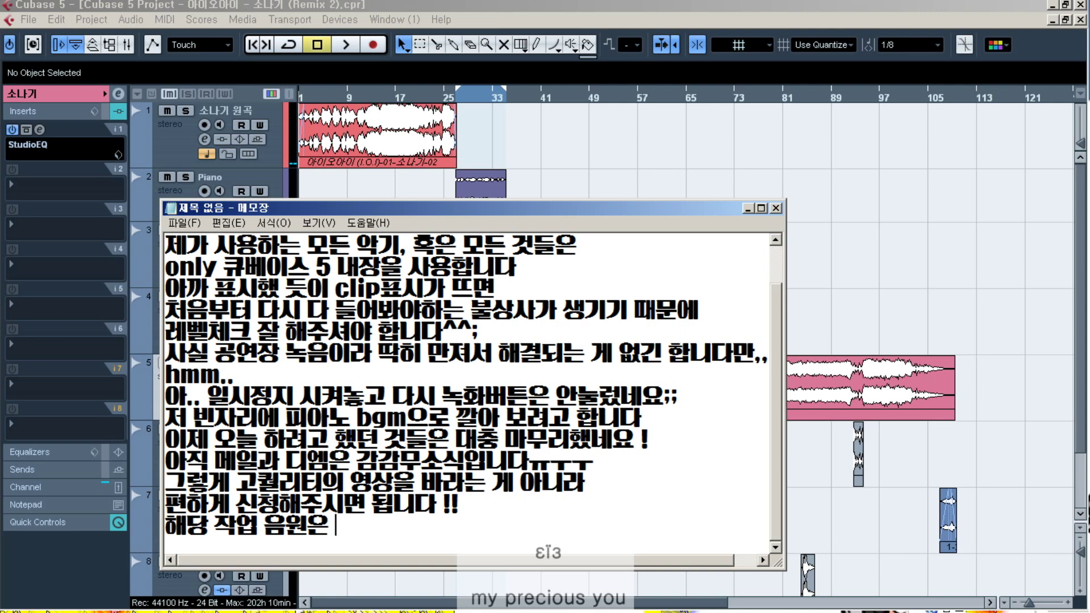
{"action": "type", "text": "트위터"}
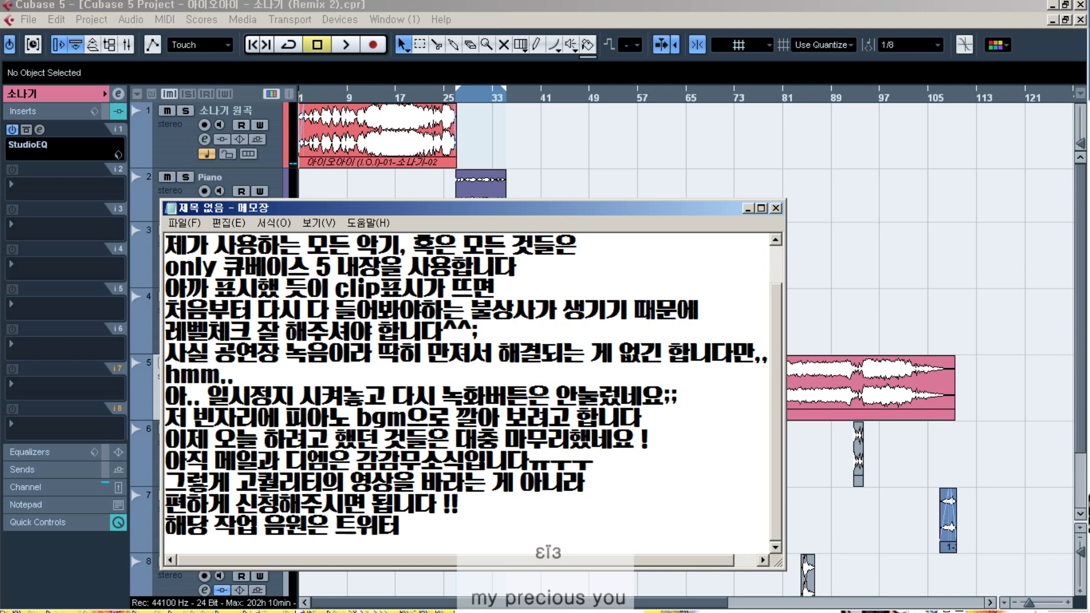
- Continue the line with the Twitter account handle in parentheses, followed by "를 통해"
{"action": "type", "text": " (@m"}
{"action": "key", "text": "BackSpace"}
{"action": "type", "text": "my"}
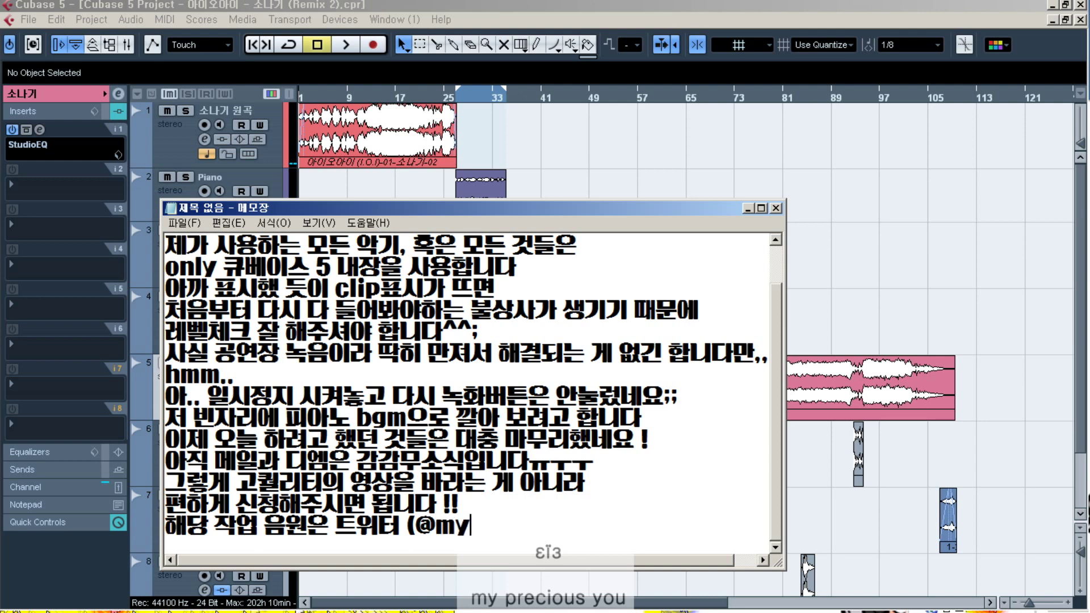
{"action": "type", "text": "precious"}
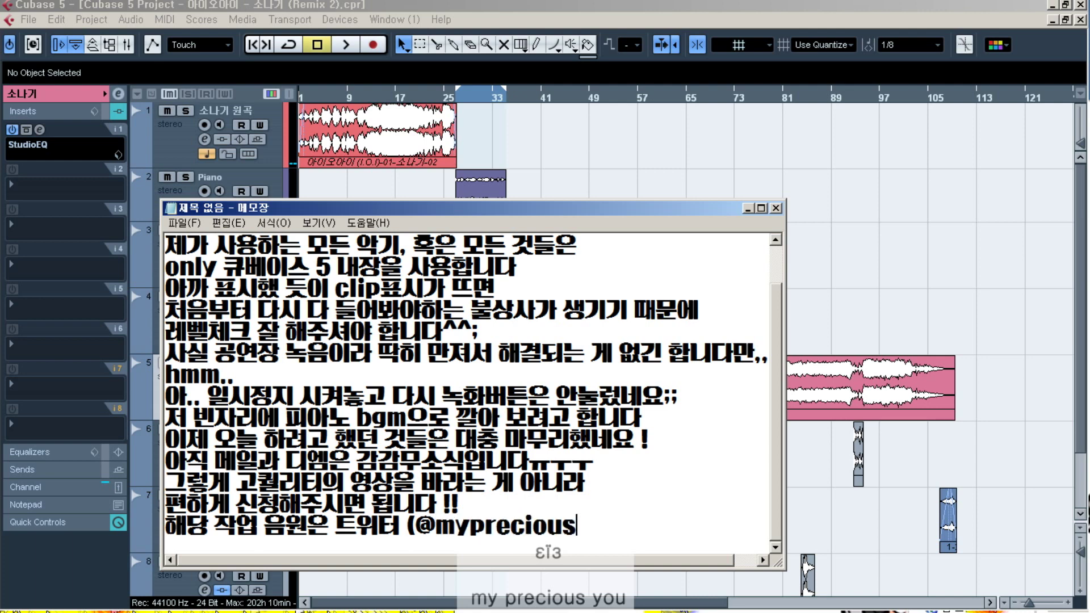
{"action": "type", "text": "you)"}
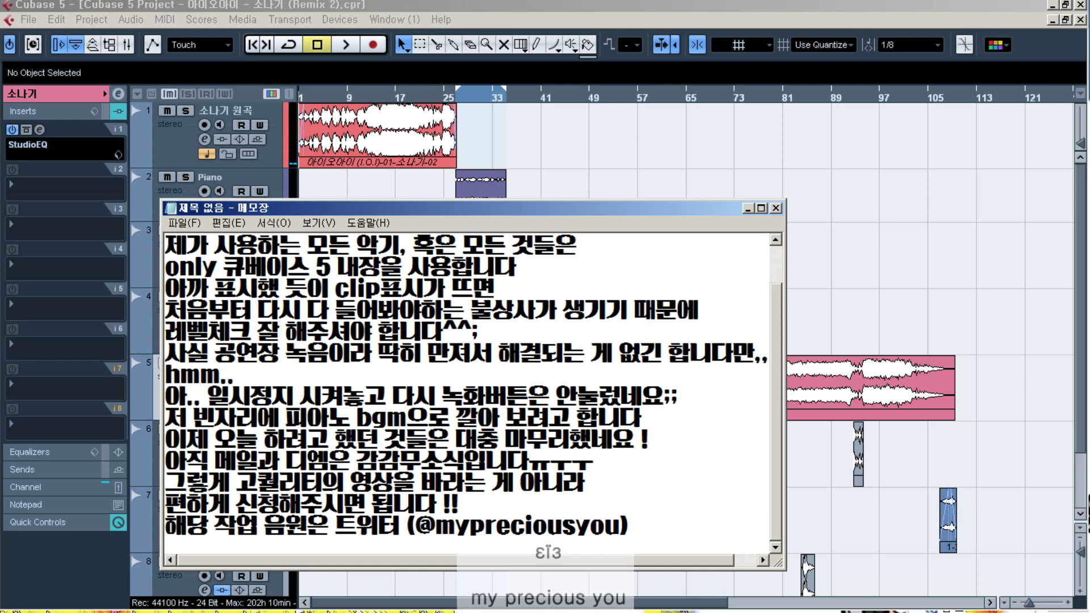
{"action": "type", "text": "를 통해"}
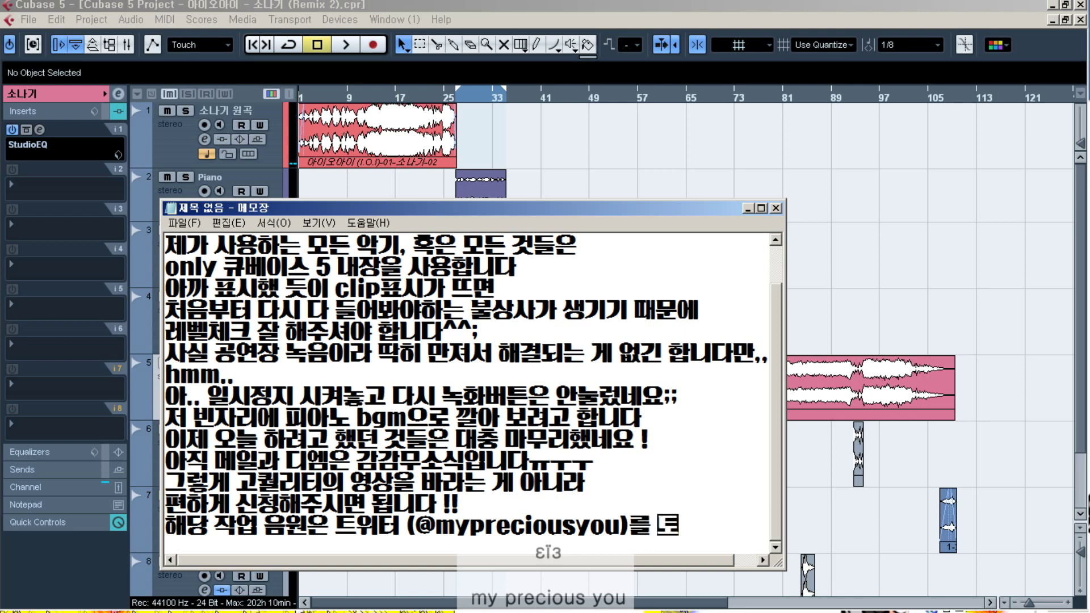
- Complete the sentence on a new line with "공개할 예정입니다."
{"action": "key", "text": "Return"}
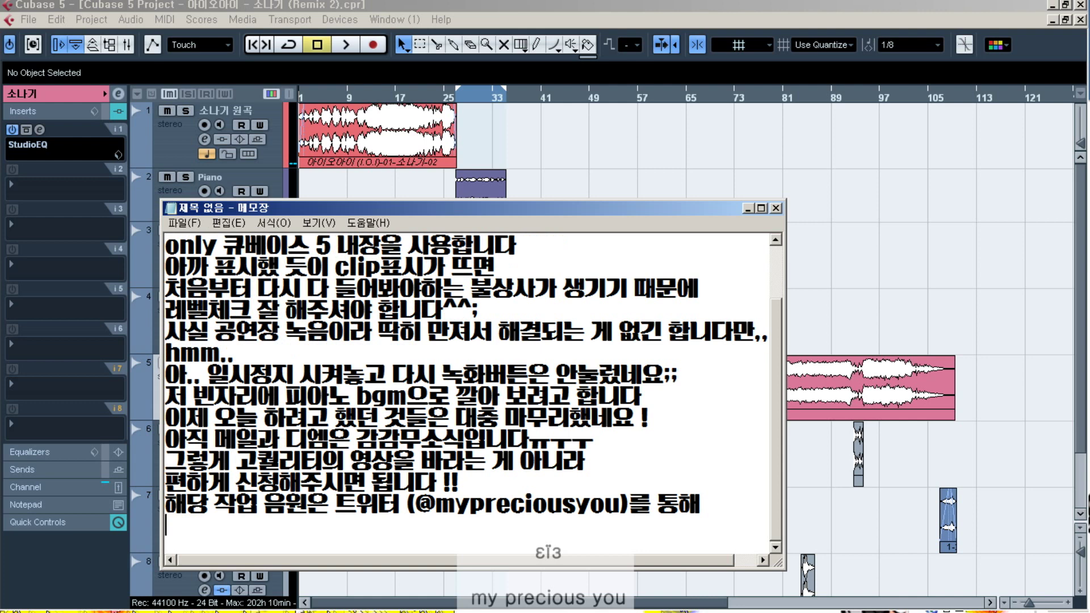
{"action": "type", "text": "공개하"}
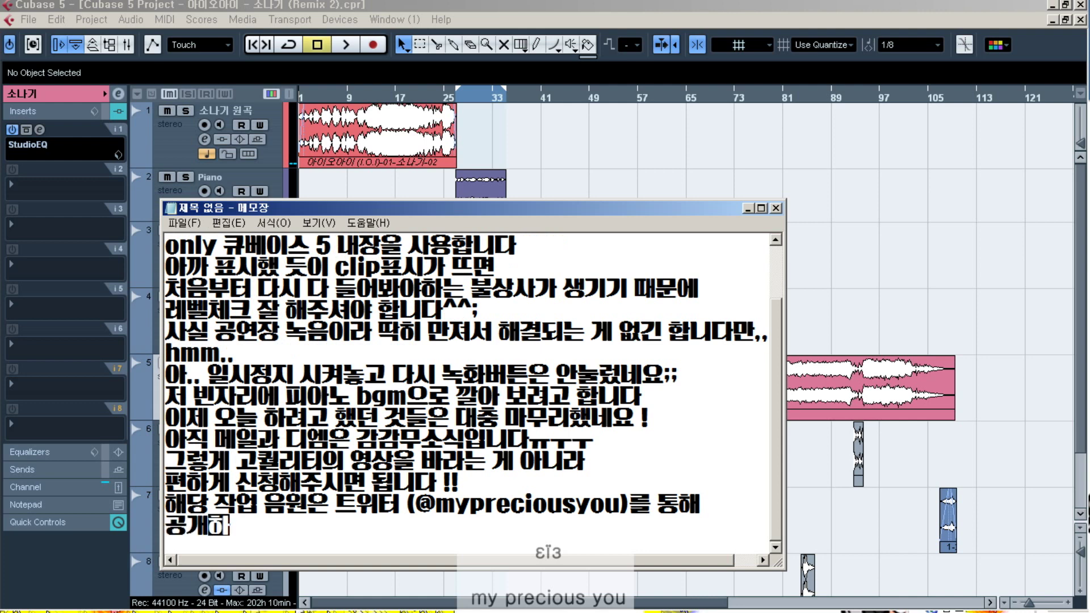
{"action": "type", "text": "ㄹ 예정입니"}
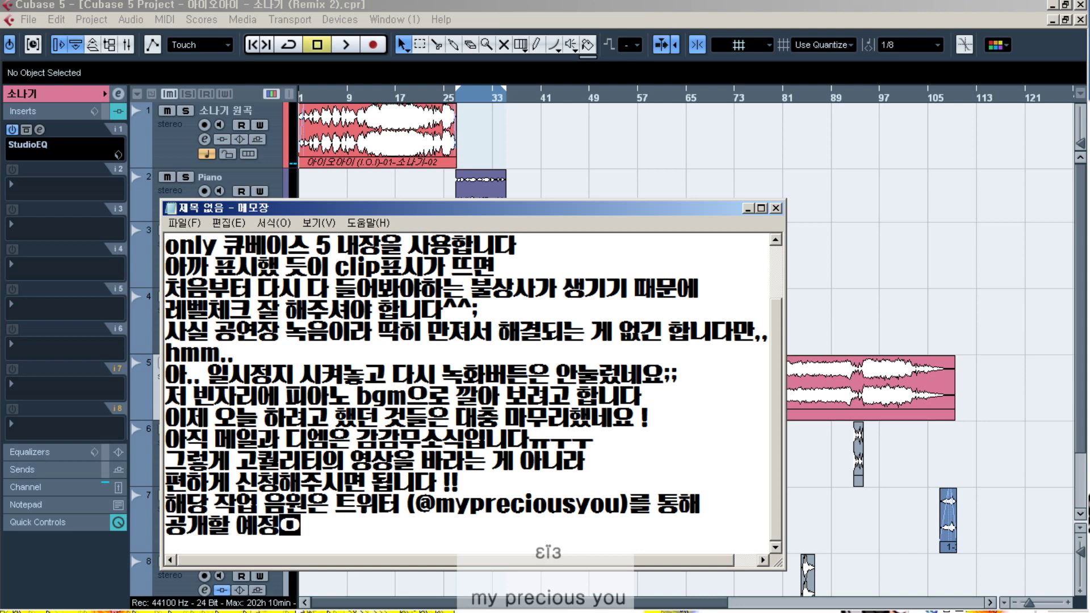
{"action": "type", "text": "다."}
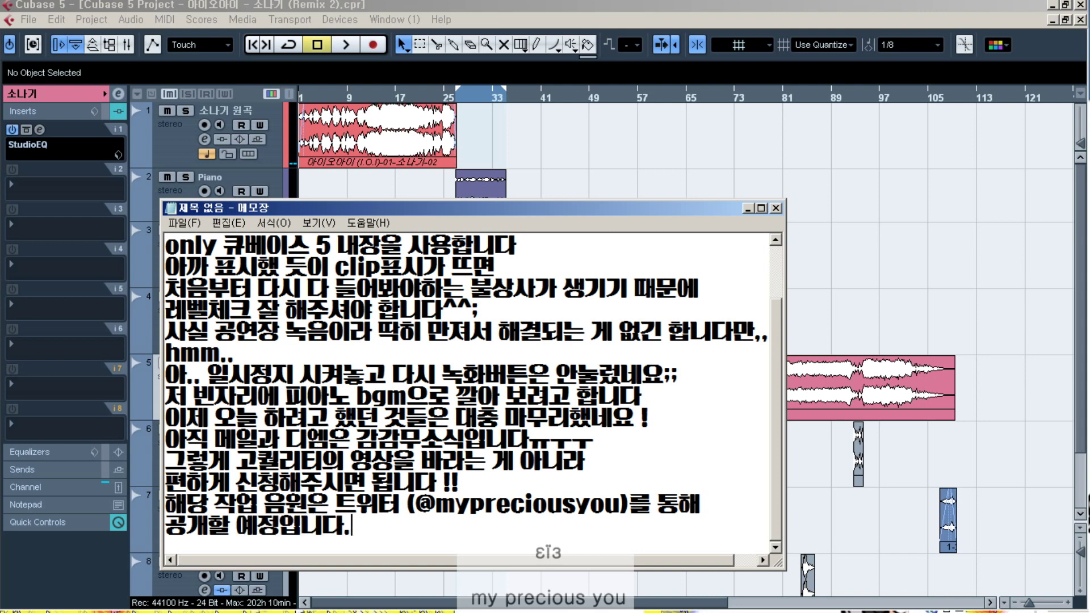
- Insert "와" directly after the Twitter handle's closing parenthesis in the line above
{"action": "key", "text": "Up"}
{"action": "key", "text": "Right"}
{"action": "key", "text": "Right"}
{"action": "key", "text": "Right"}
{"action": "key", "text": "Right"}
{"action": "key", "text": "Right"}
{"action": "key", "text": "Right"}
{"action": "key", "text": "Right"}
{"action": "type", "text": "와"}
{"action": "type", "text": "갤러리"}
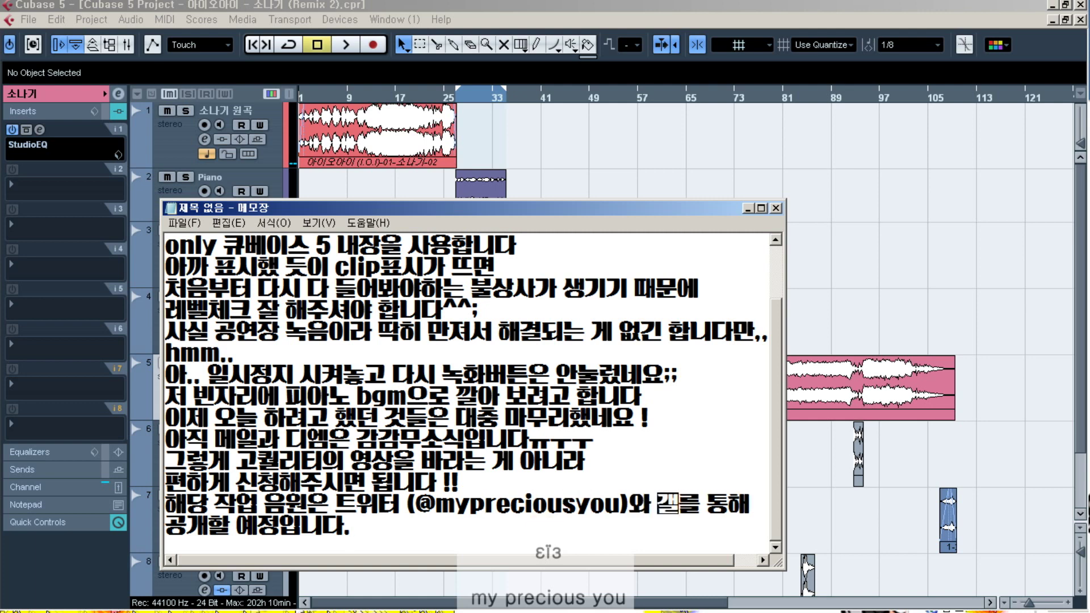
{"action": "type", "text": "("}
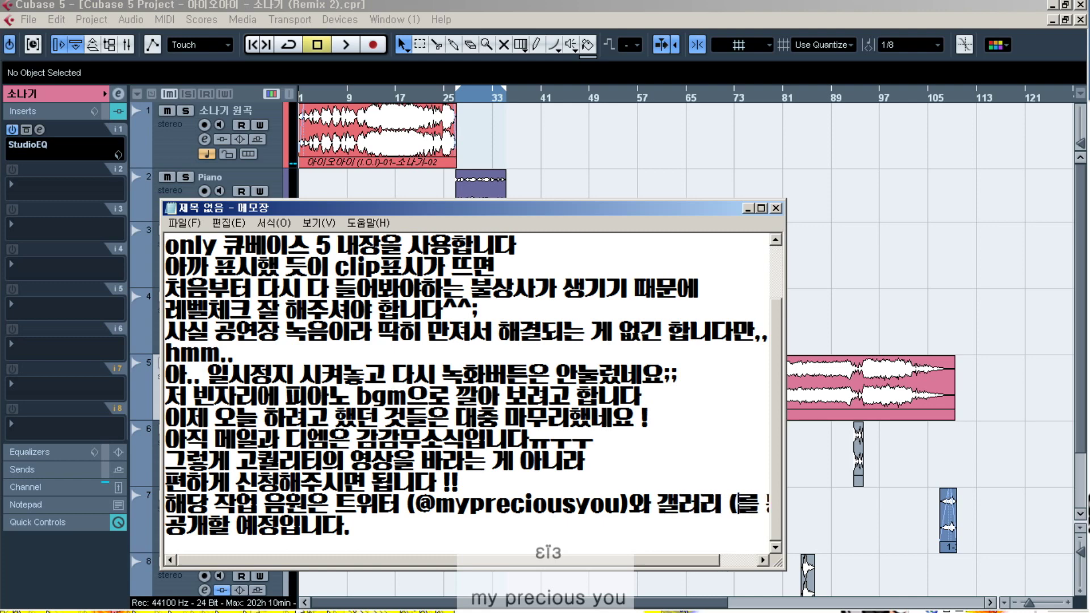
{"action": "type", "text": "닉ㄴ를 통해"}
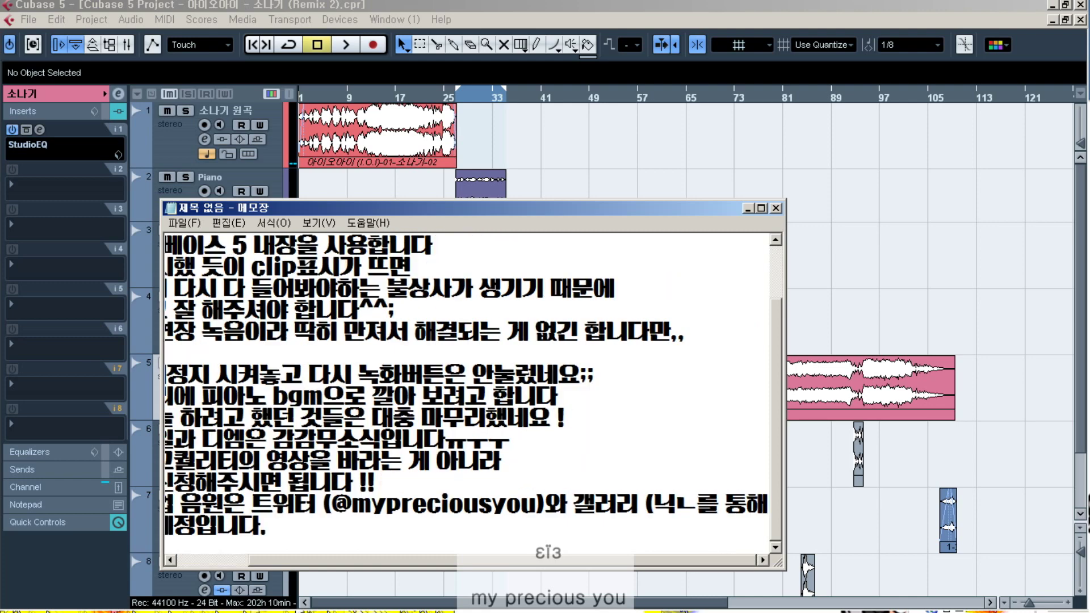
{"action": "key", "text": "BackSpace"}
{"action": "key", "text": "BackSpace"}
{"action": "key", "text": "BackSpace"}
{"action": "key", "text": "BackSpace"}
{"action": "key", "text": "BackSpace"}
{"action": "key", "text": "BackSpace"}
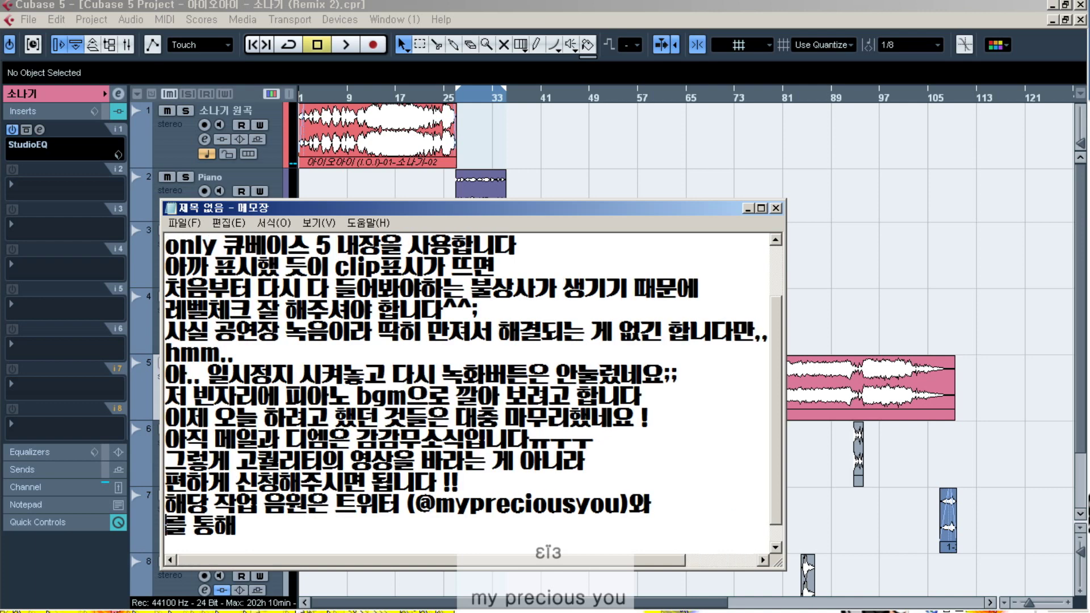
- Before "를 통해" on its own line, write "갤러리" and the gallery nickname in parentheses, labelled "닉네임 :"
{"action": "type", "text": "갤러리"}
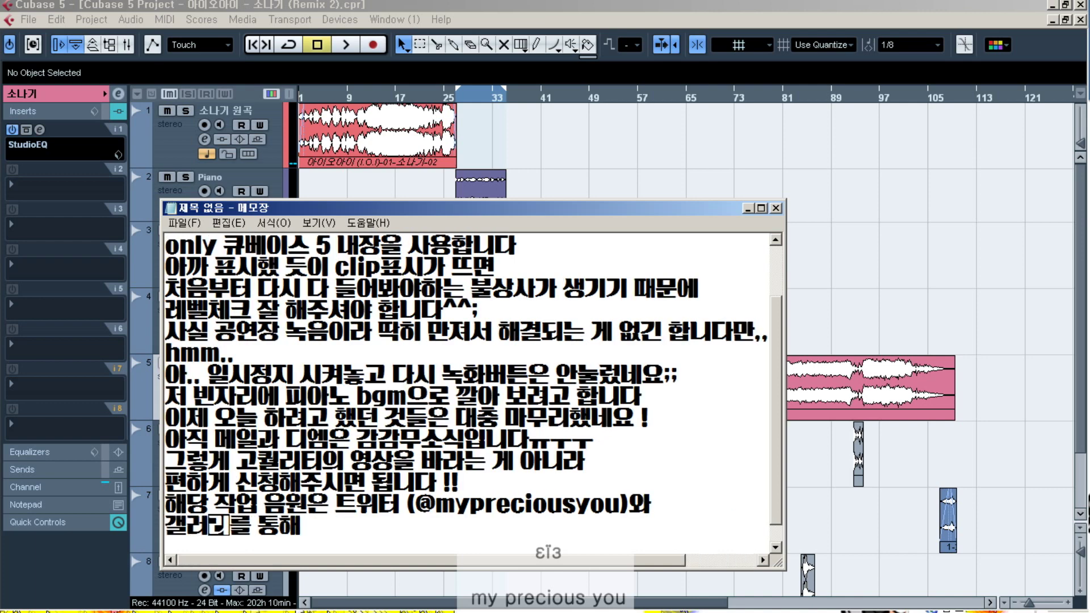
{"action": "type", "text": "("}
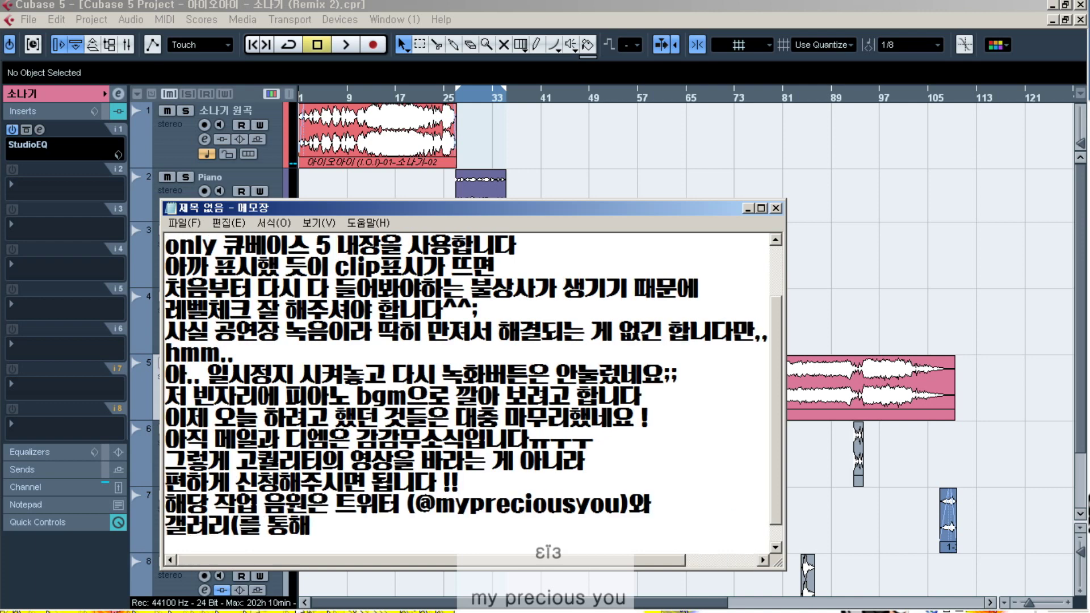
{"action": "key", "text": "Left"}
{"action": "type", "text": "("}
{"action": "type", "text": "닉네임 :"}
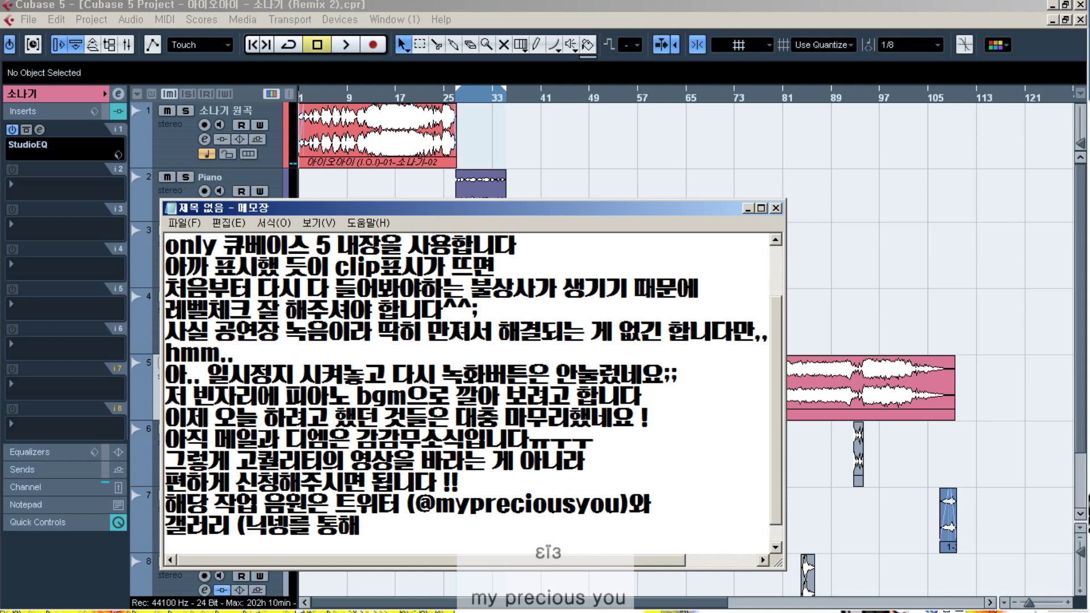
{"action": "type", "text": " 대한민"}
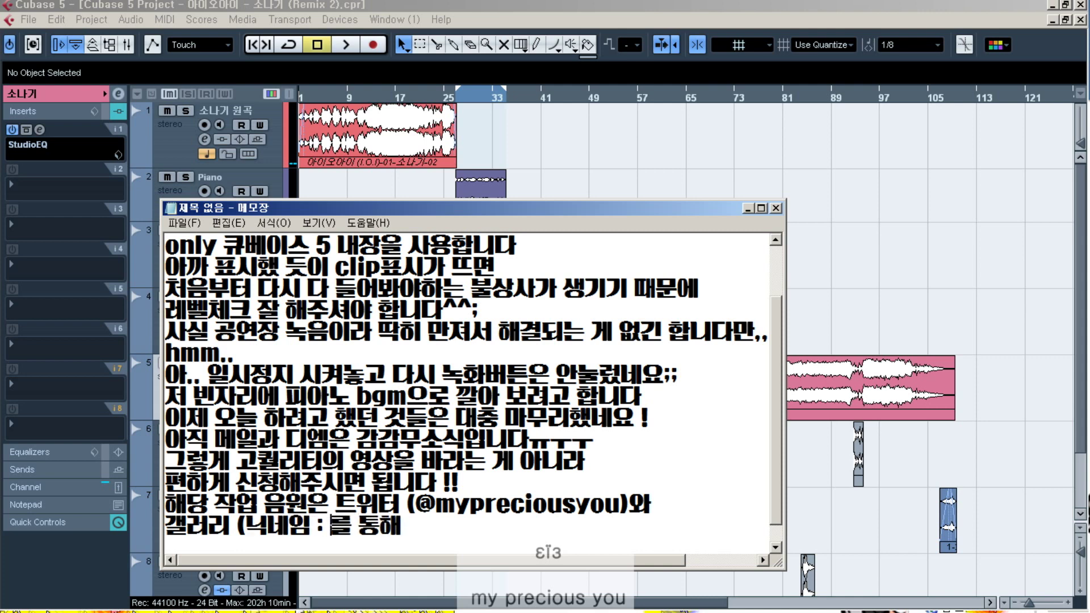
{"action": "type", "text": "국 만세"}
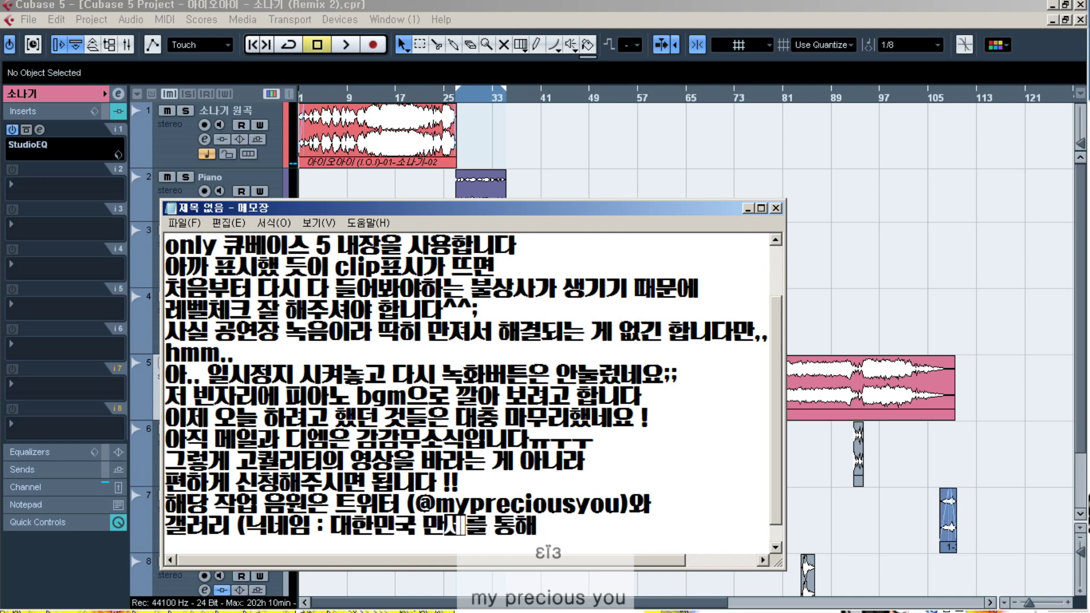
{"action": "type", "text": ")"}
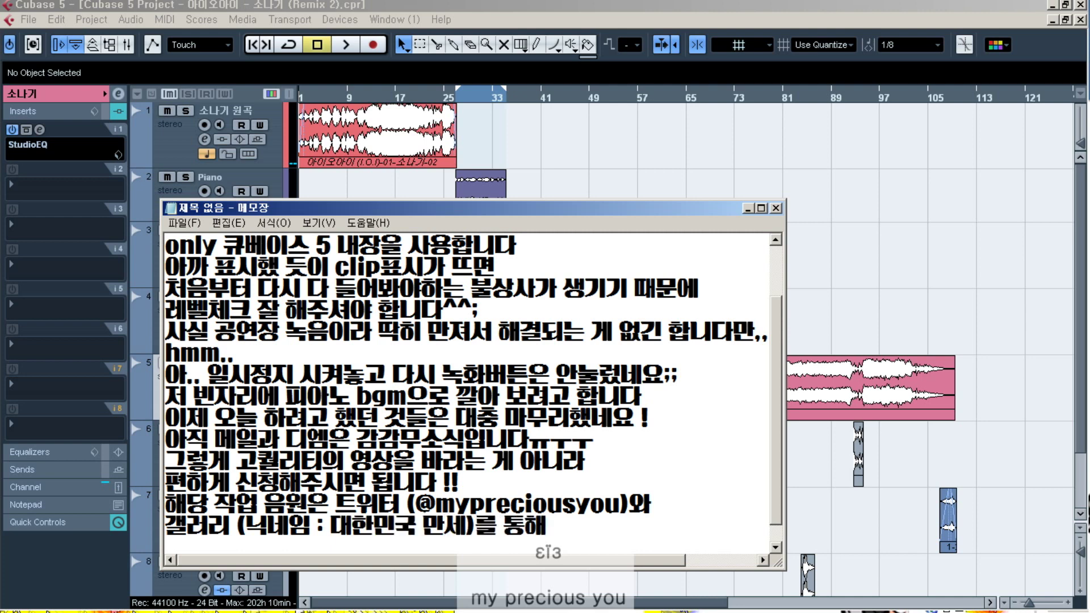
{"action": "key", "text": "End"}
{"action": "type", "text": "공개할 예지"}
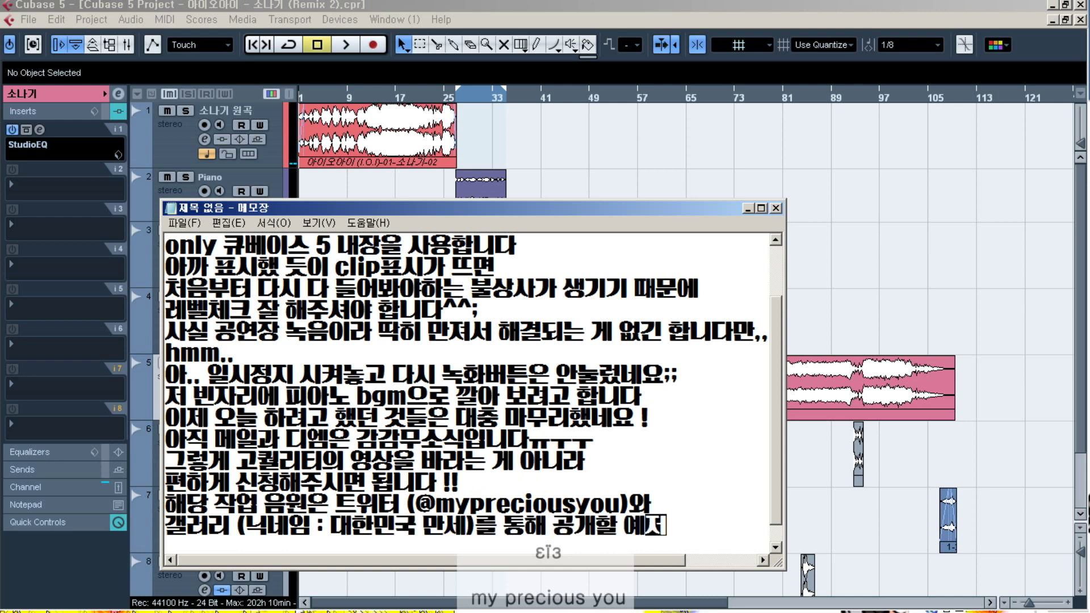
{"action": "type", "text": "정입니다"}
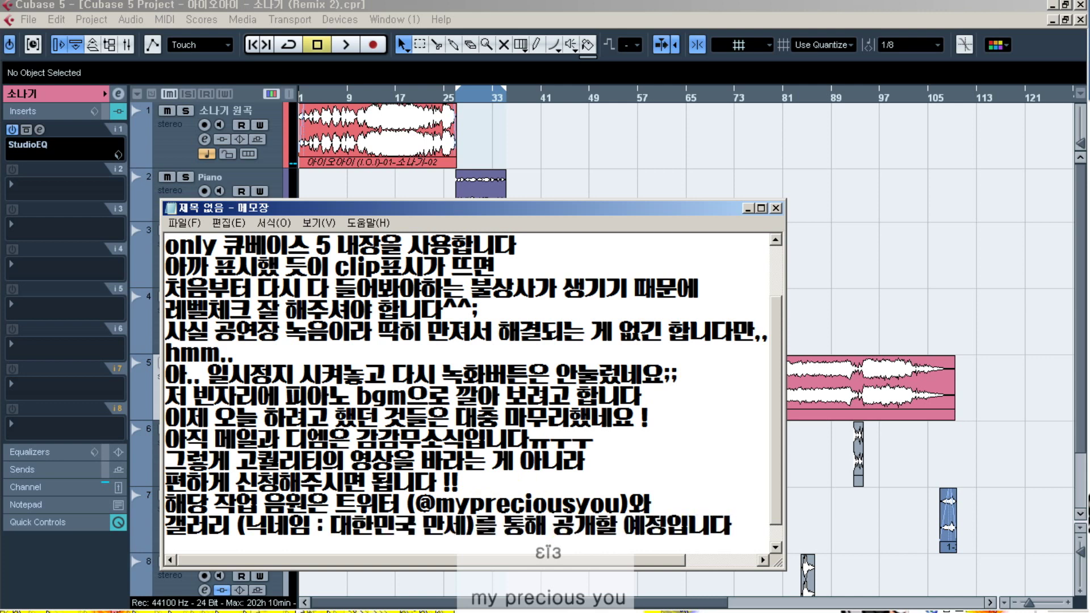
{"action": "type", "text": " !"}
{"action": "scroll", "coordinate": [584, 440], "scroll_direction": "down", "scroll_amount": 1}
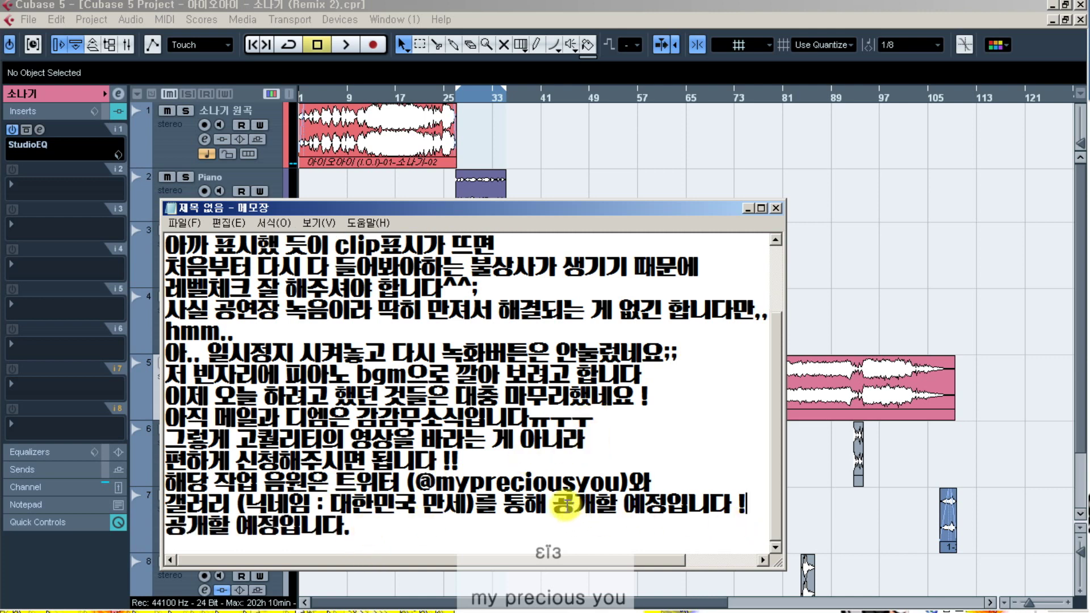
{"action": "left_click_drag", "start_coordinate": [546, 503], "coordinate": [784, 510]}
{"action": "key", "text": "BackSpace"}
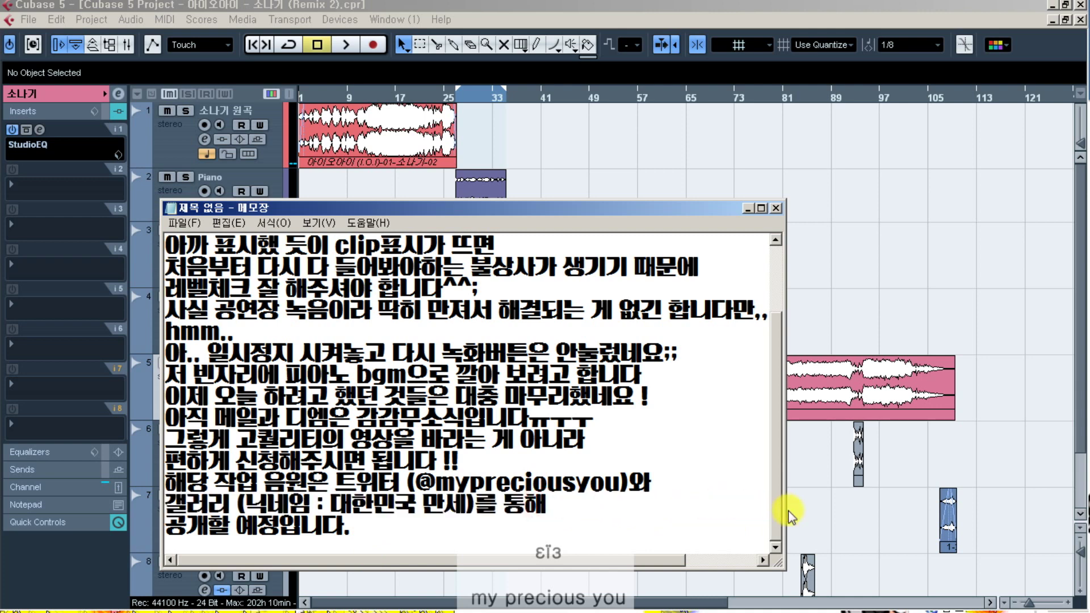
- Switch to Cubase 5 and select the audio events on the first five tracks together
{"action": "left_click", "coordinate": [686, 168]}
{"action": "left_click_drag", "start_coordinate": [708, 450], "coordinate": [400, 139]}
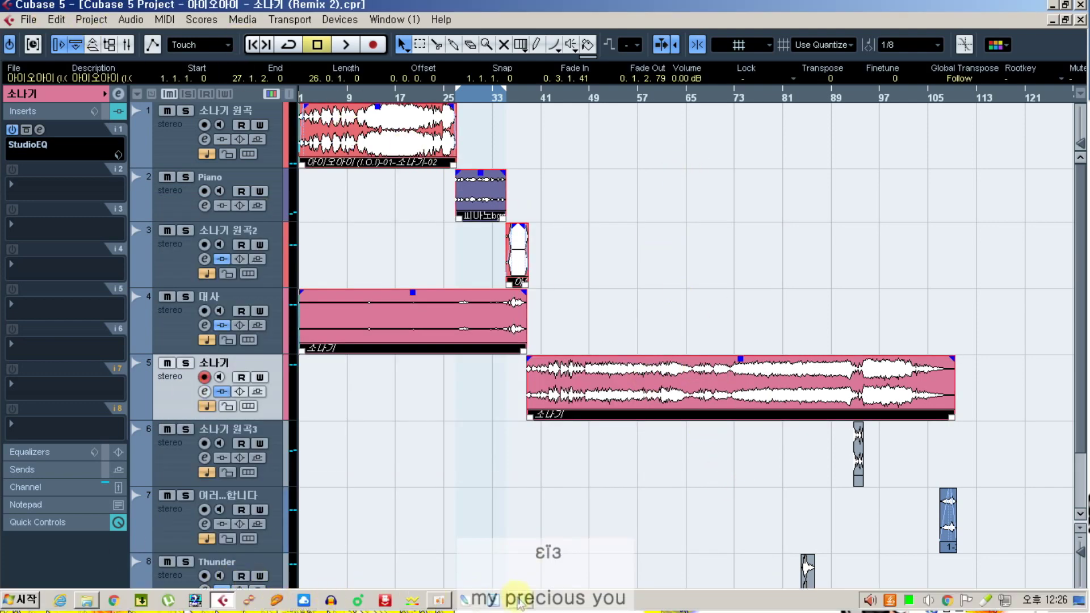
- Switch back to Notepad and add the closing line "부족하지만 시청해 주신 여러분 감사합니다 ^^"
{"action": "left_click", "coordinate": [521, 600]}
{"action": "left_click", "coordinate": [540, 528]}
{"action": "key", "text": "Return"}
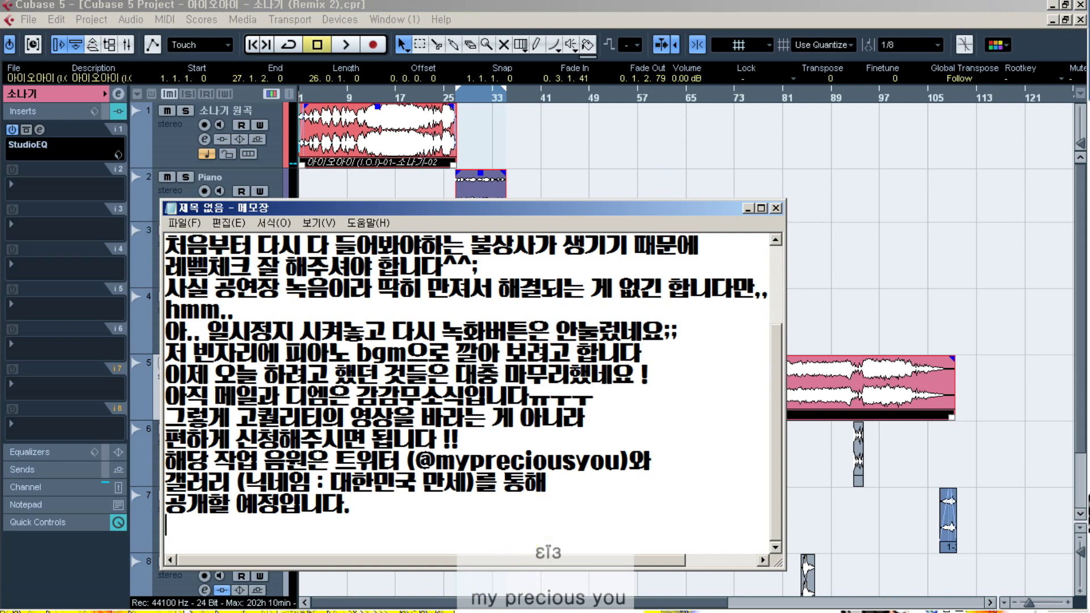
{"action": "type", "text": "ㅅ"}
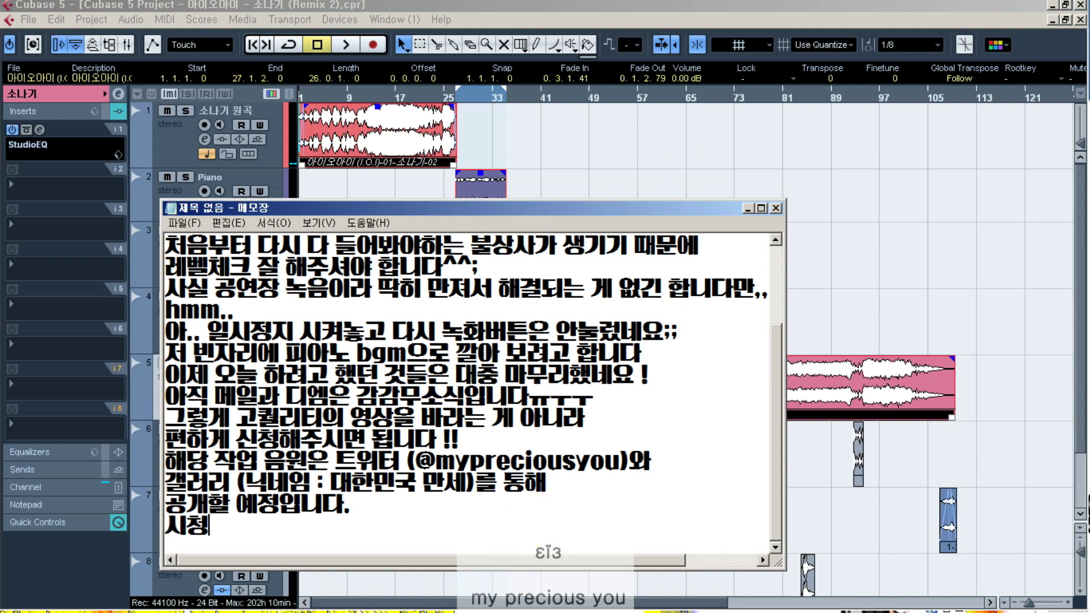
{"action": "key", "text": "BackSpace"}
{"action": "key", "text": "BackSpace"}
{"action": "type", "text": "부족하지만 "}
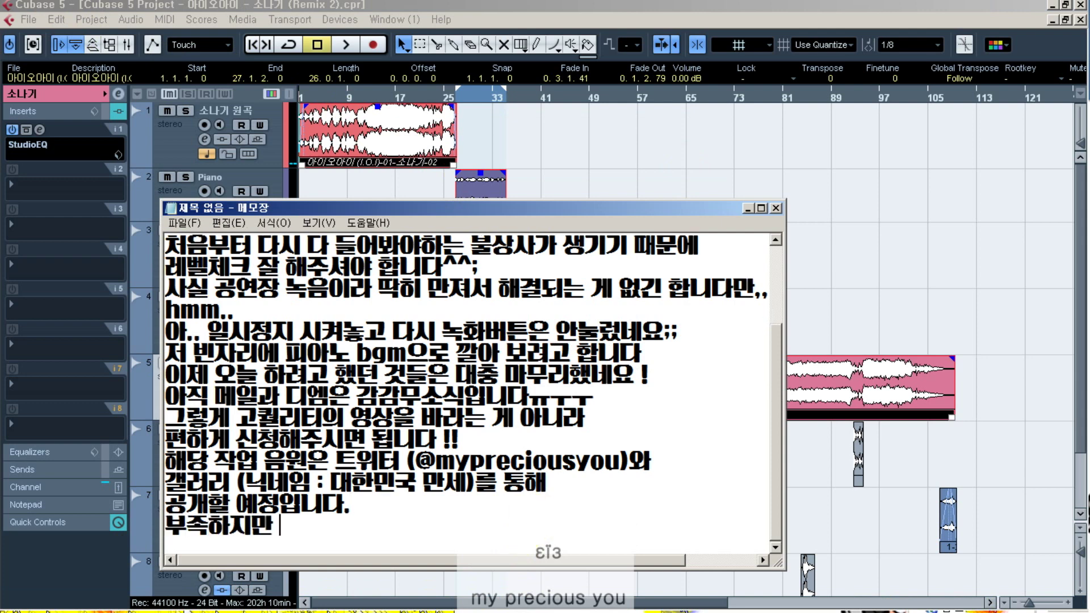
{"action": "type", "text": "시청해 줒신 여"}
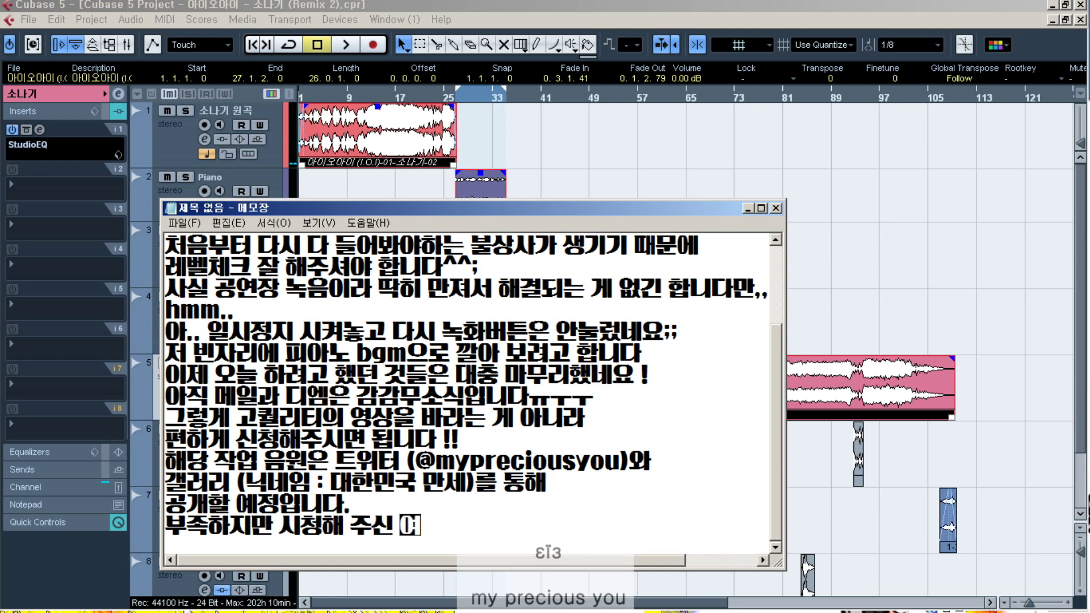
{"action": "type", "text": "러분 감사합니다 ^^"}
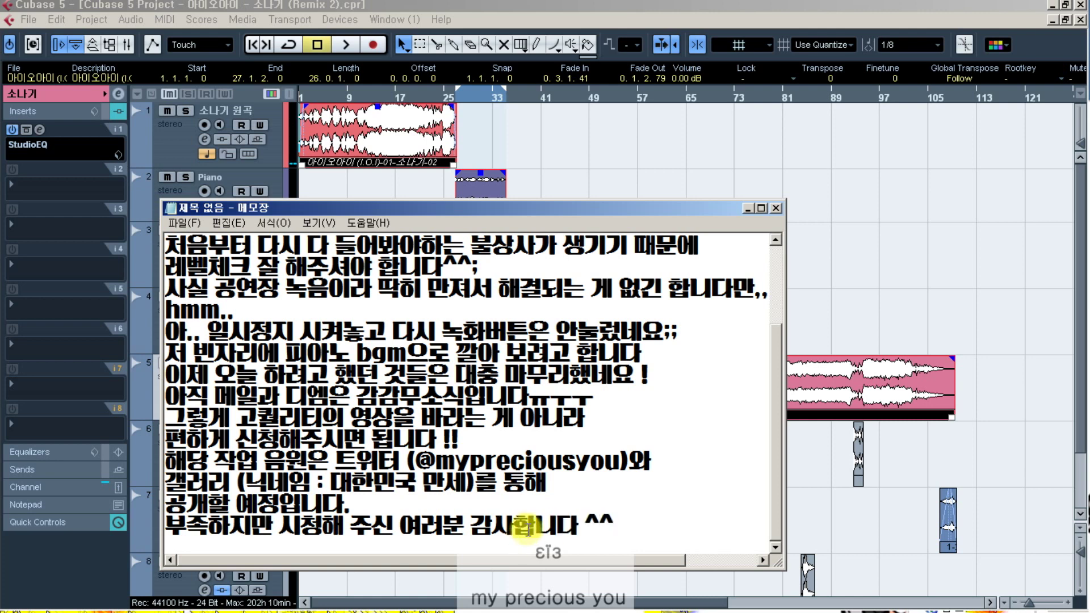
{"action": "left_click", "coordinate": [809, 208]}
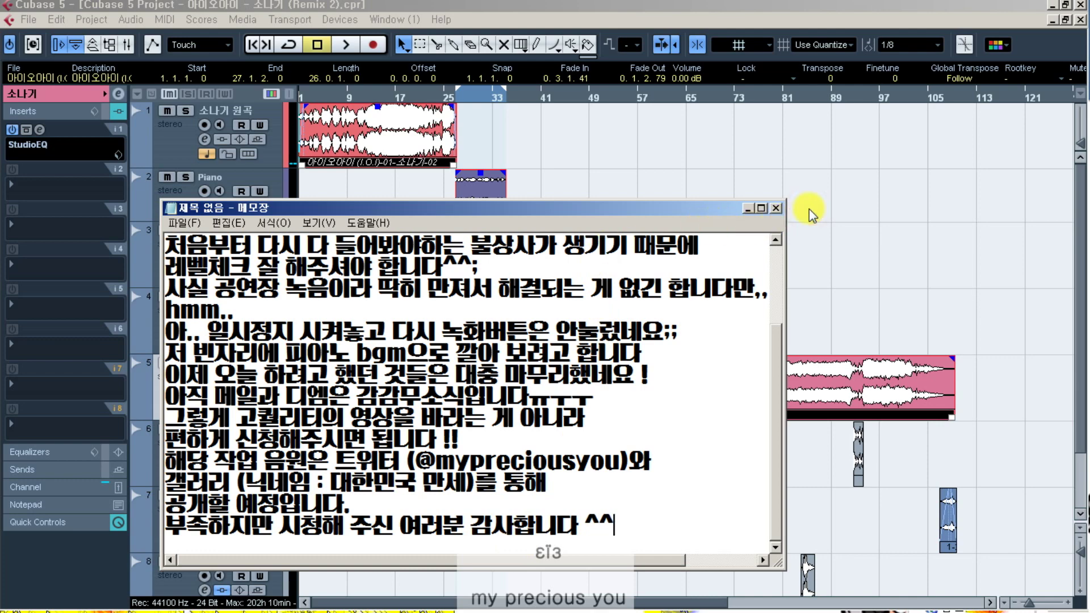